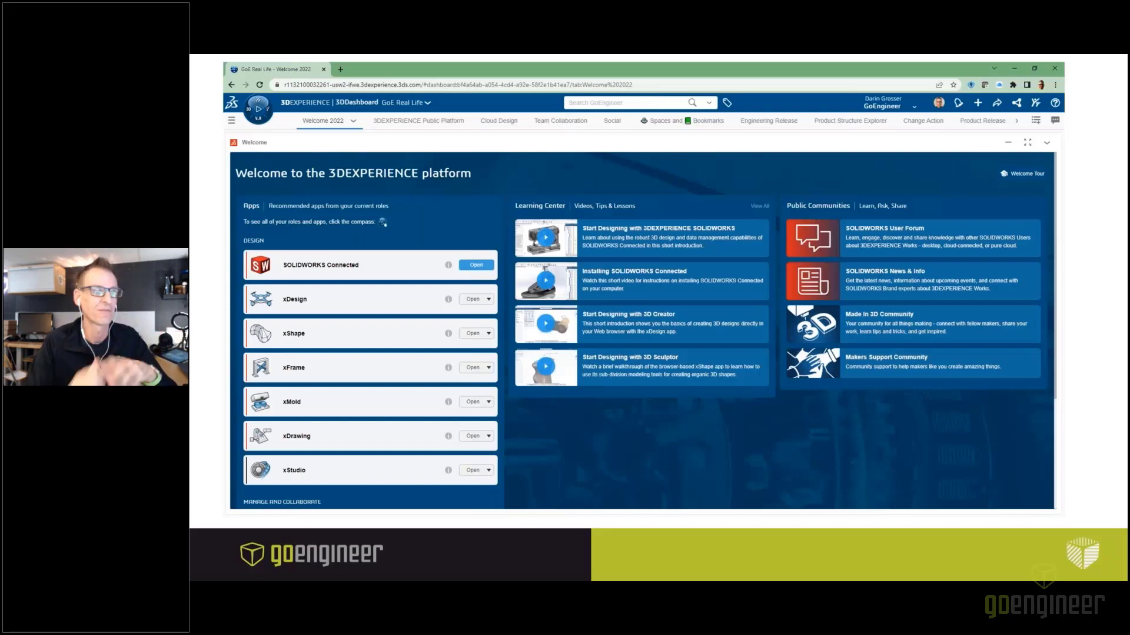
pyautogui.click(963, 551)
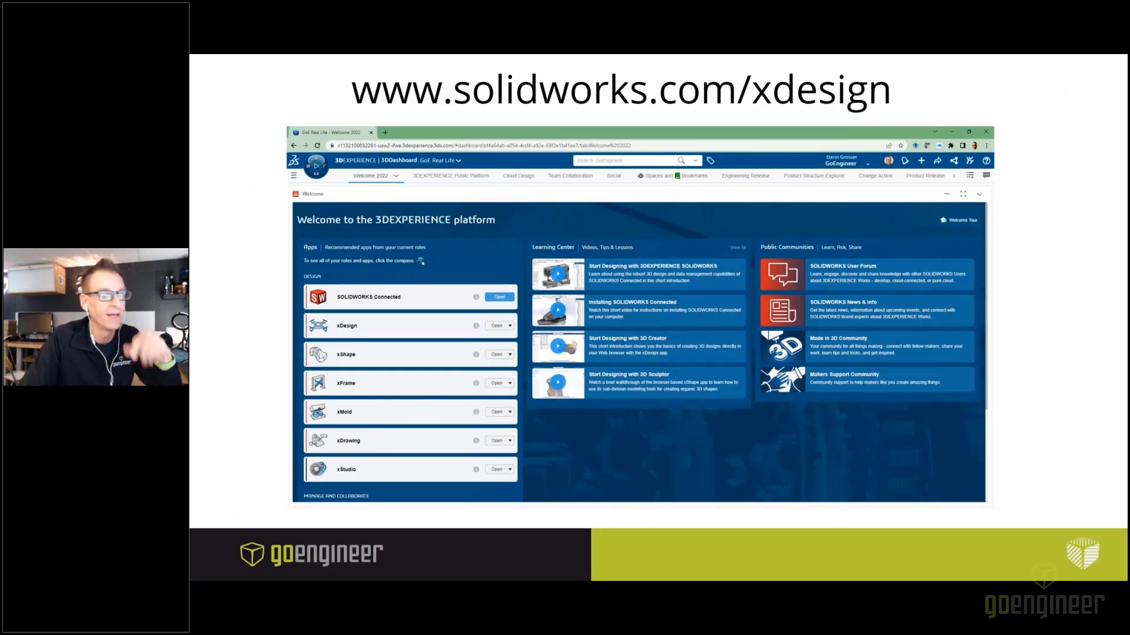
pyautogui.click(873, 470)
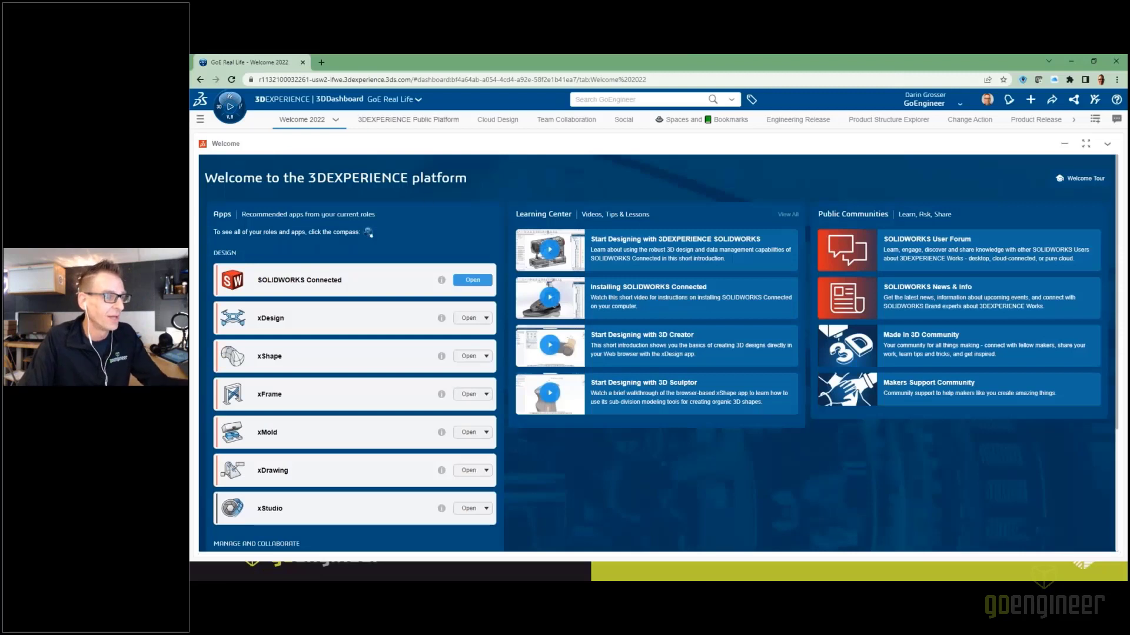
pyautogui.click(321, 62)
pyautogui.click(382, 74)
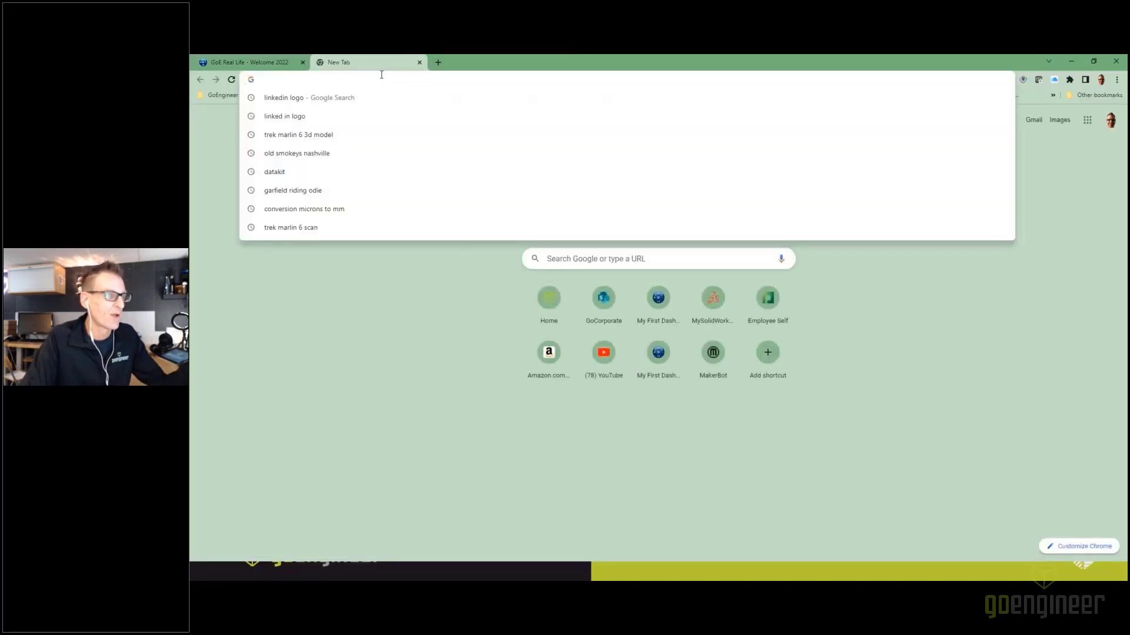
pyautogui.write('www.s')
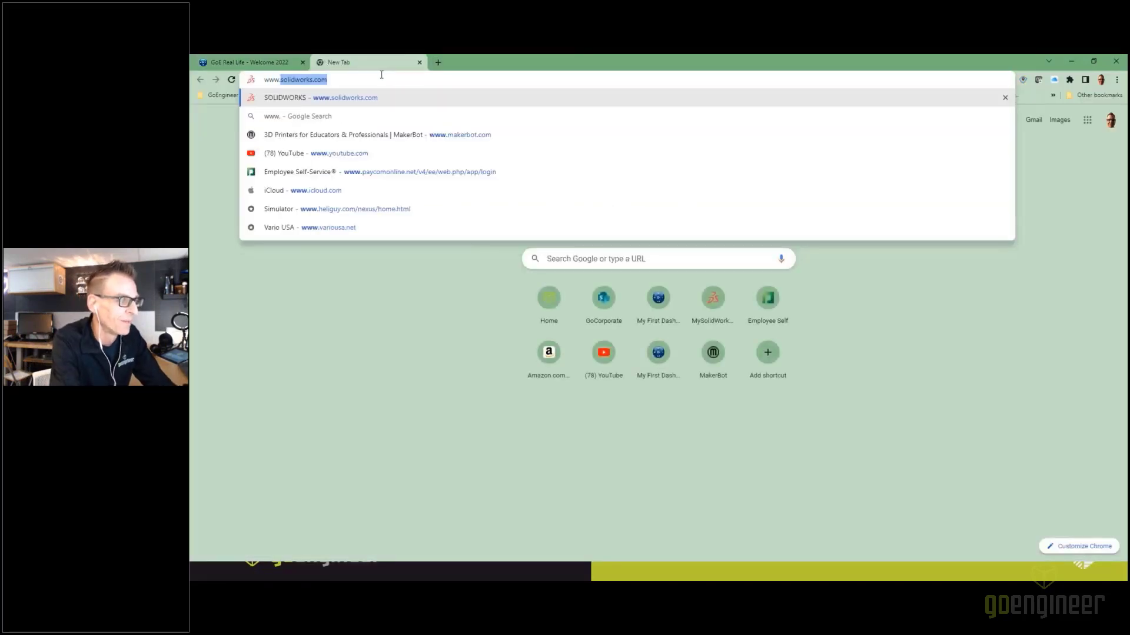
pyautogui.write('o')
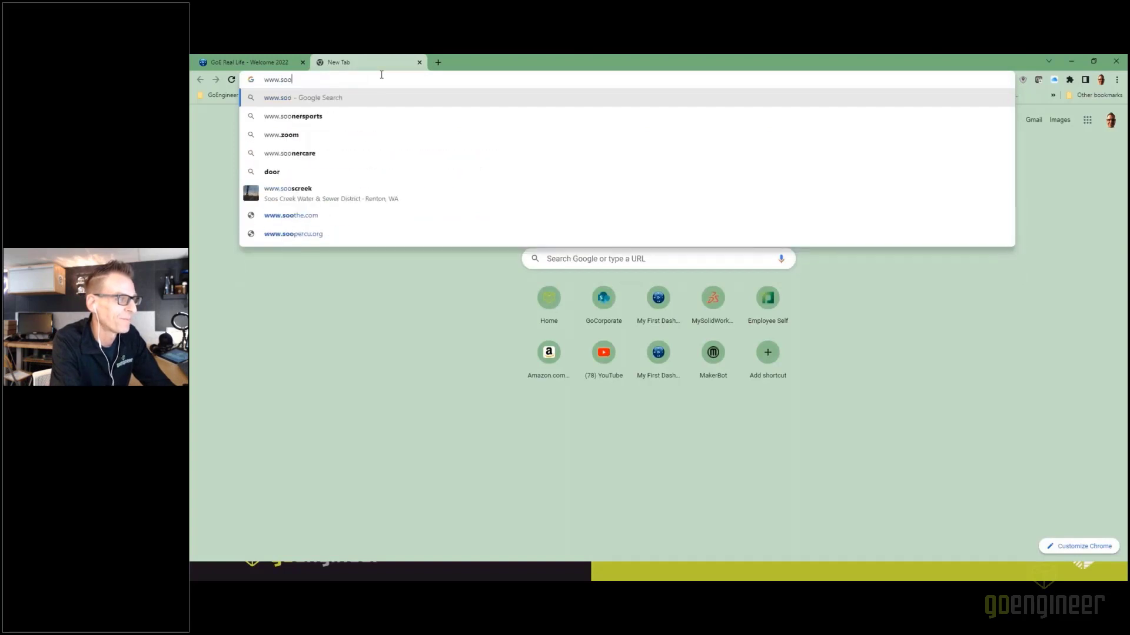
pyautogui.write('lidworks.com/')
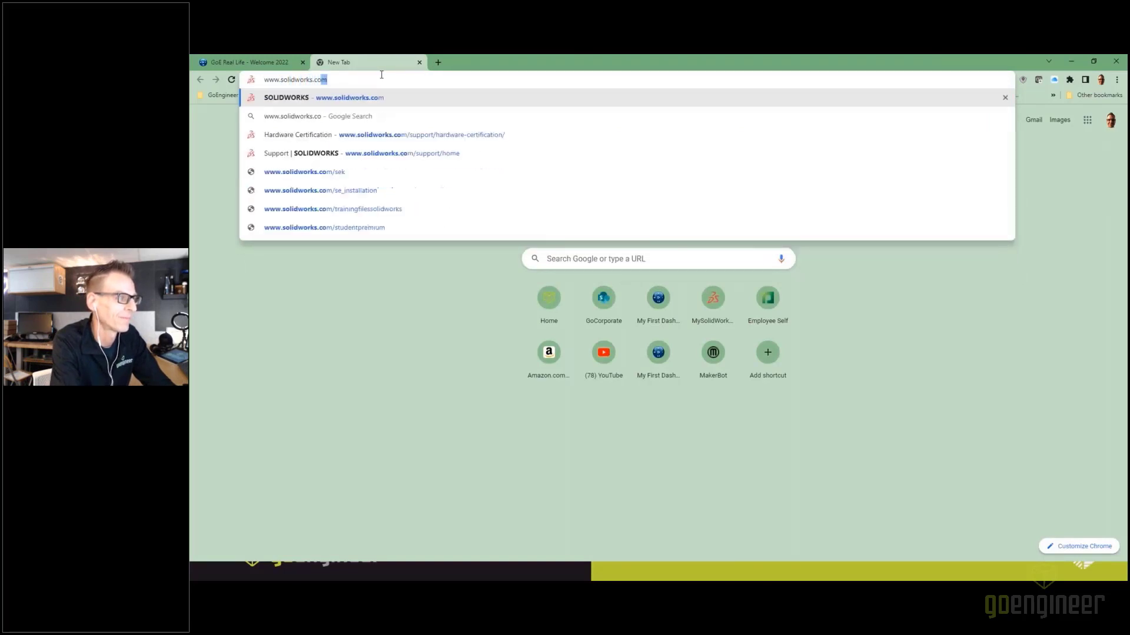
pyautogui.write('xdesign')
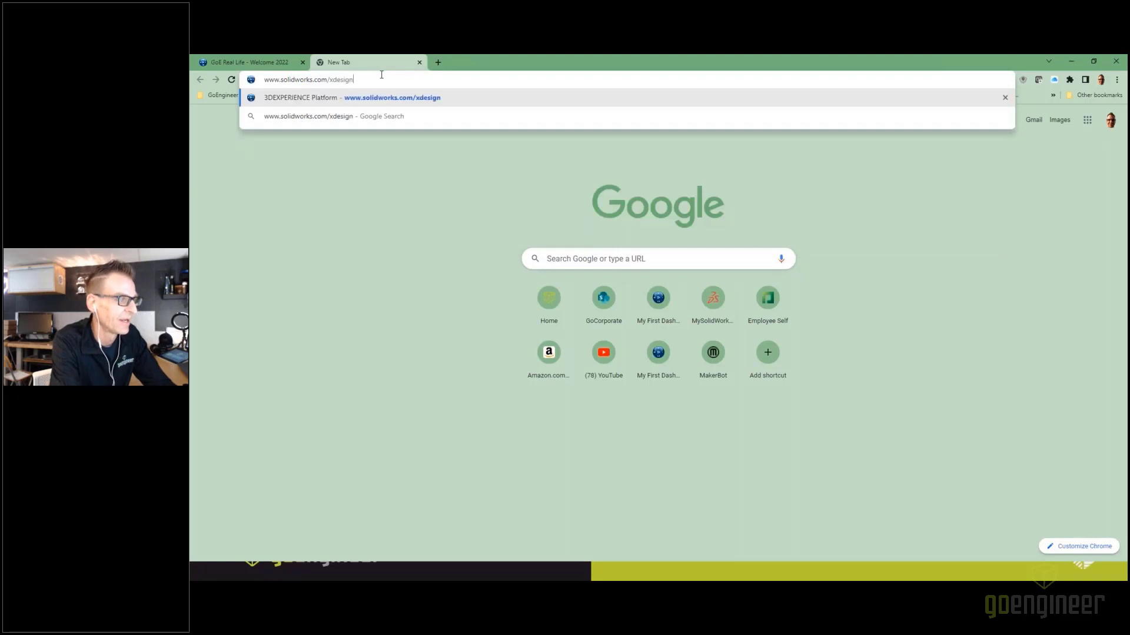
pyautogui.press('Return')
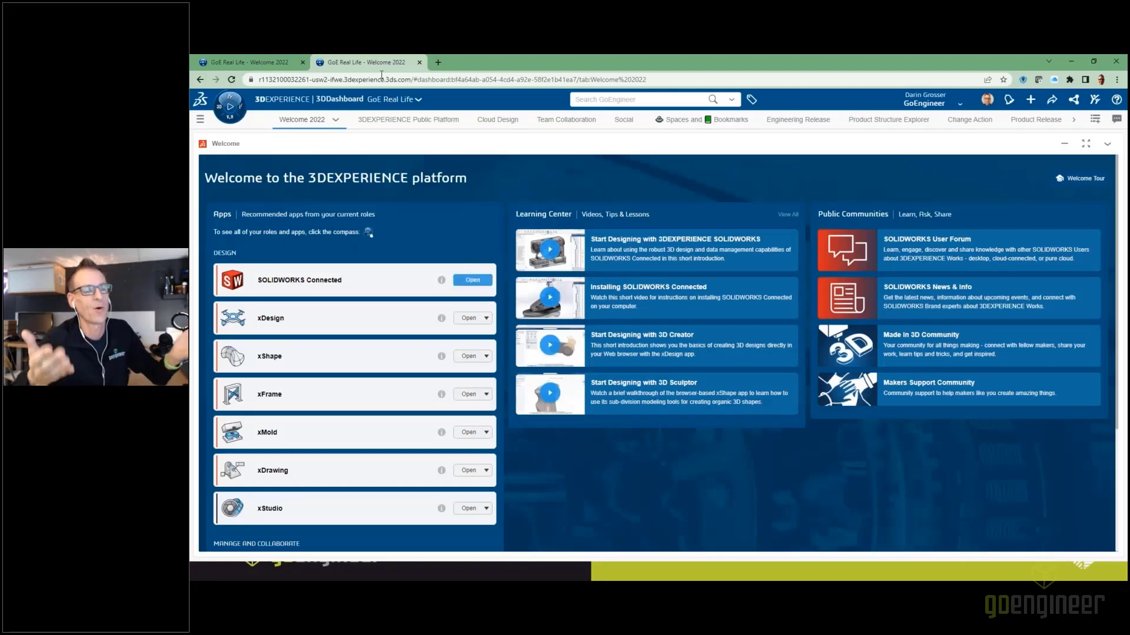
pyautogui.click(419, 62)
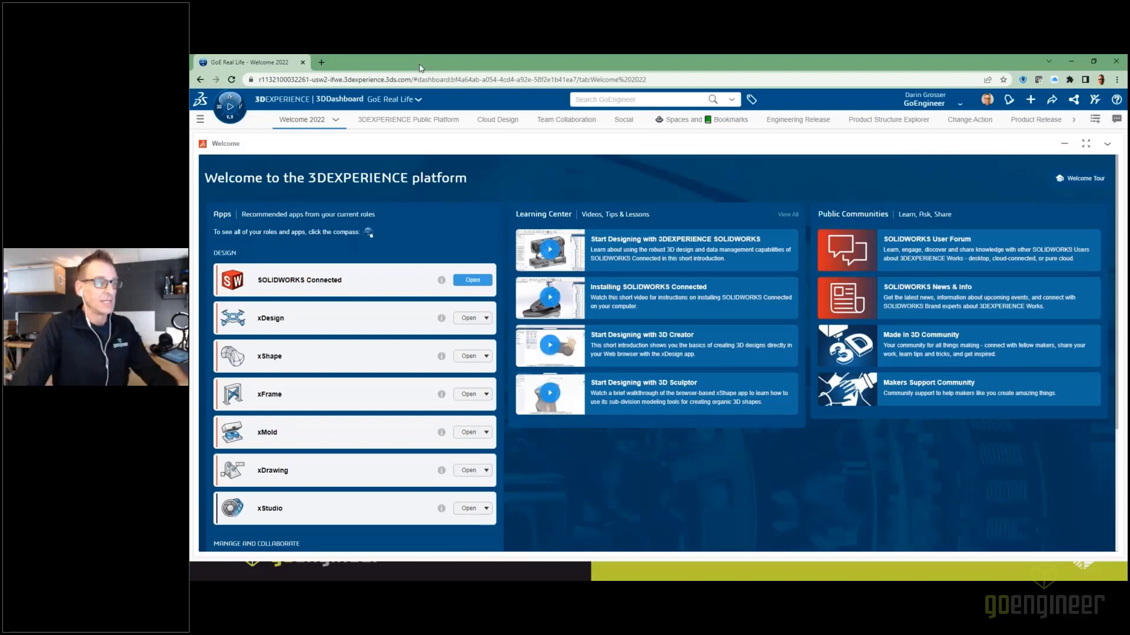
# - From the Cloud Design dashboard, create the xShape component Physical Product 3 in Demo space without a bookmark, and maximize the modelling view
pyautogui.click(498, 120)
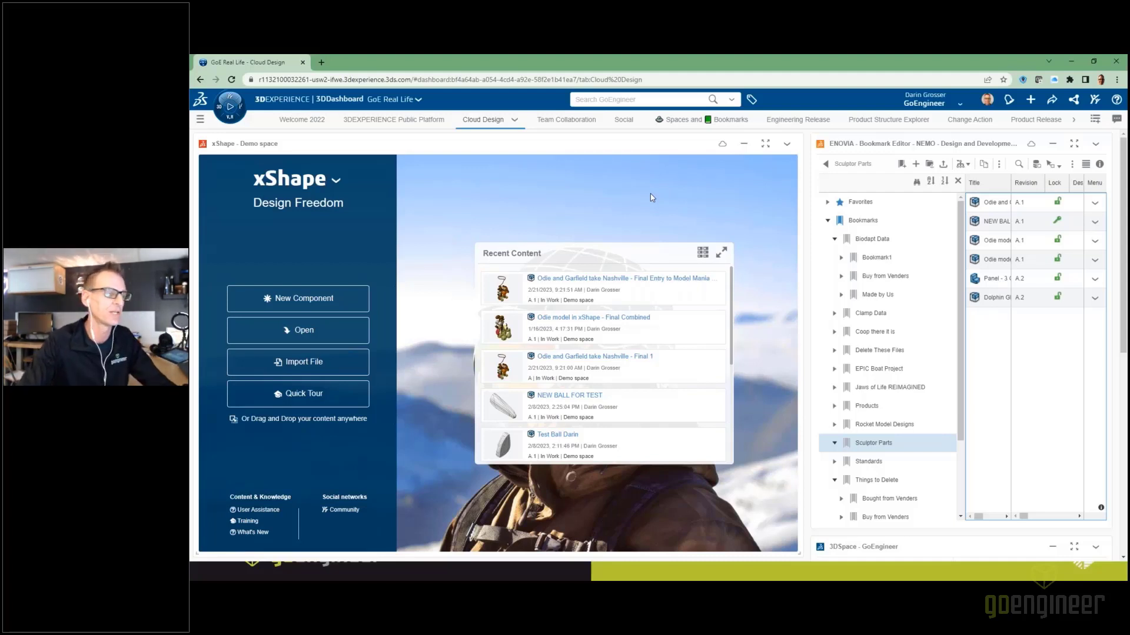
pyautogui.click(302, 301)
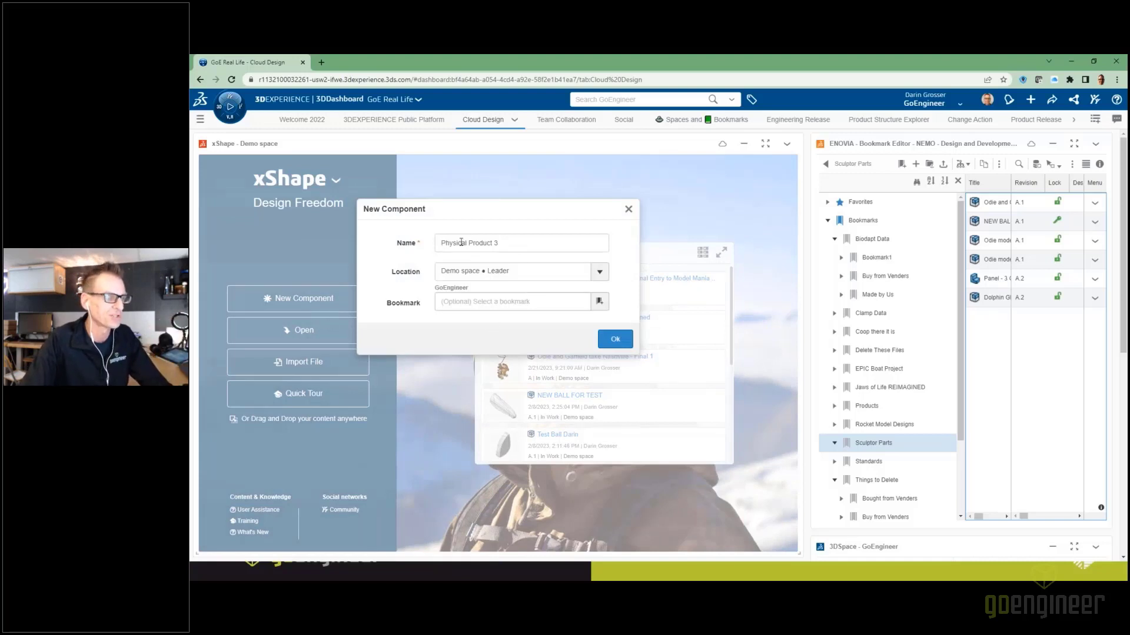
pyautogui.click(599, 301)
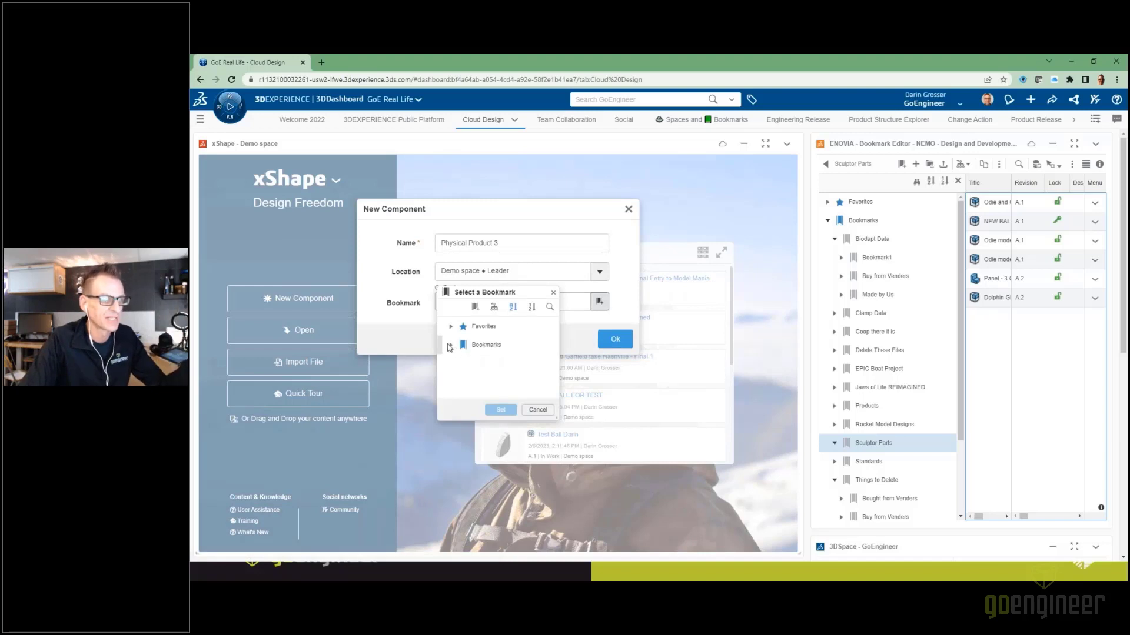
pyautogui.click(452, 346)
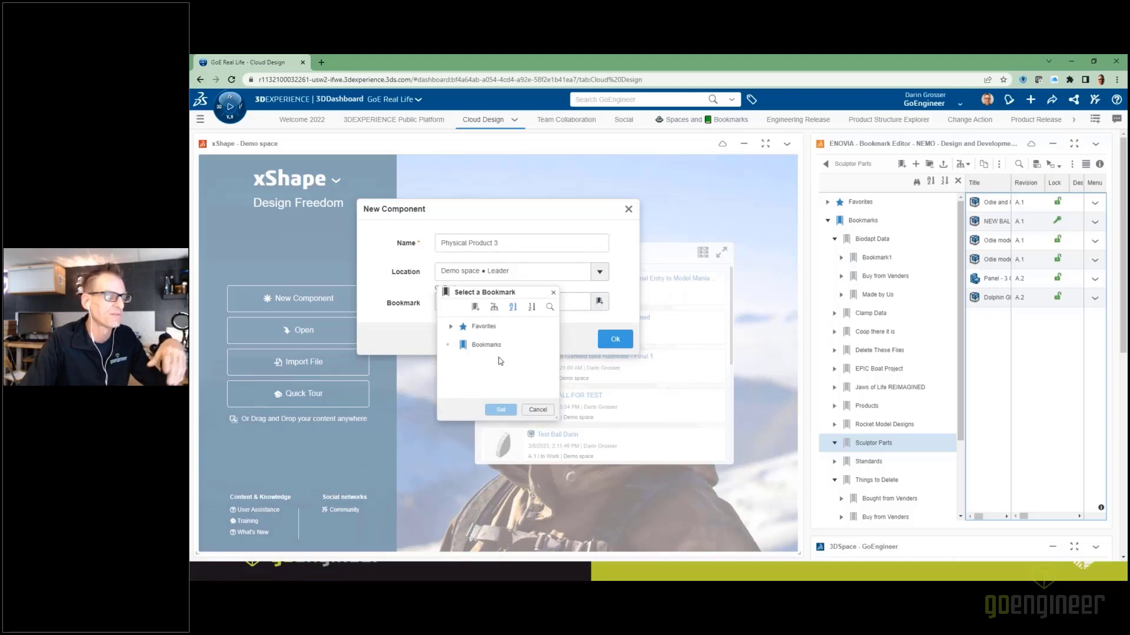
pyautogui.click(537, 410)
pyautogui.click(615, 338)
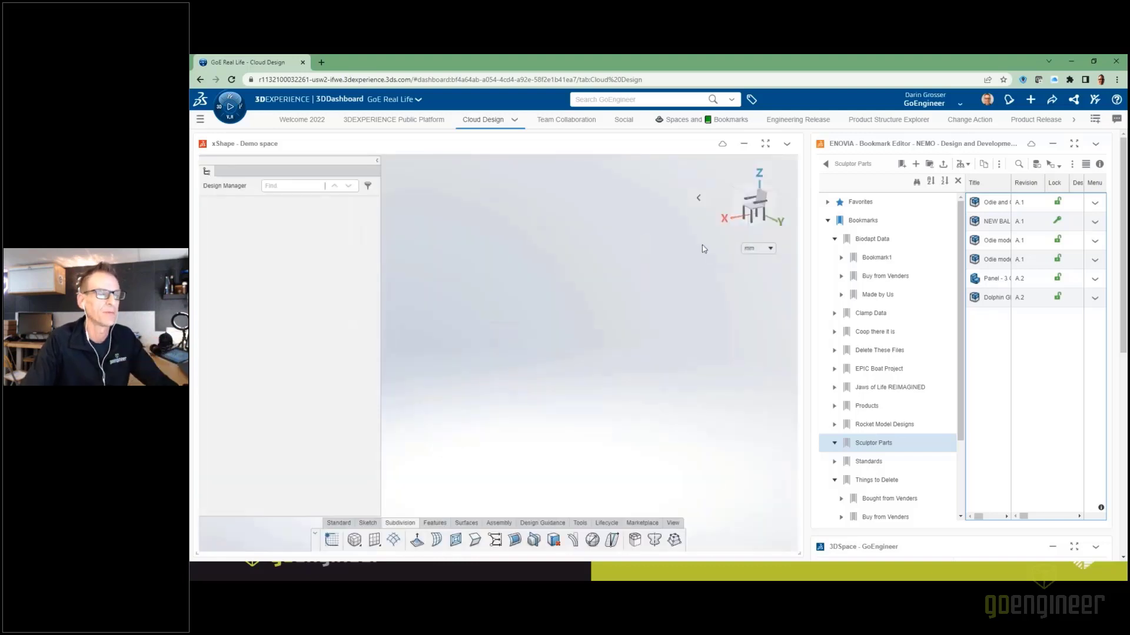
pyautogui.click(765, 144)
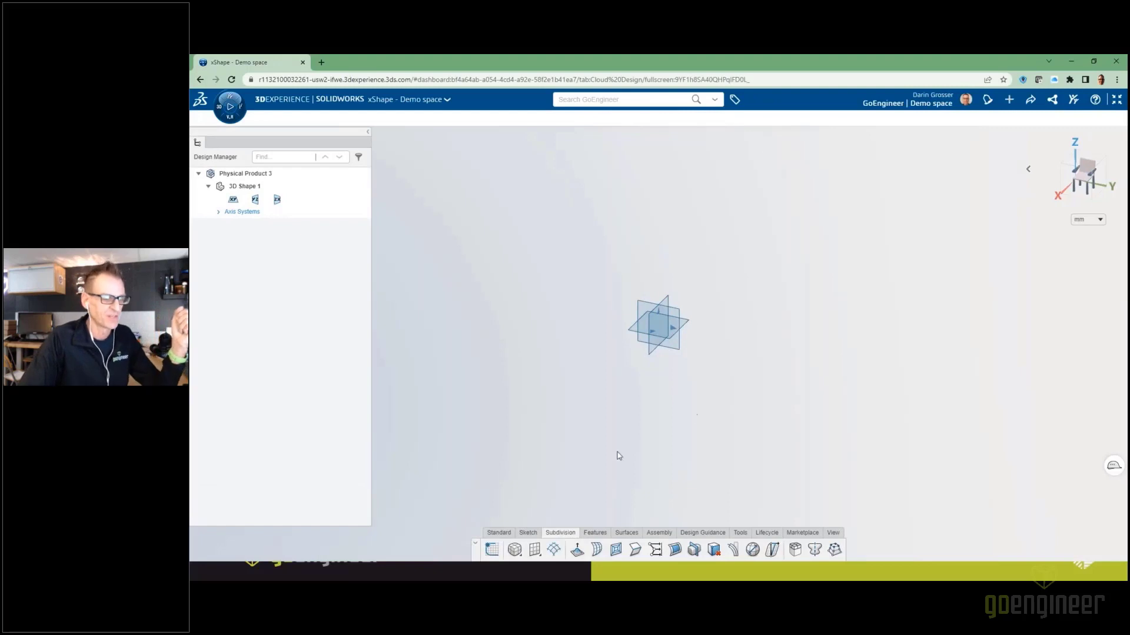
# - Insert a subdivision box primitive scaled to 91 percent, with three divisions in each direction
pyautogui.click(523, 557)
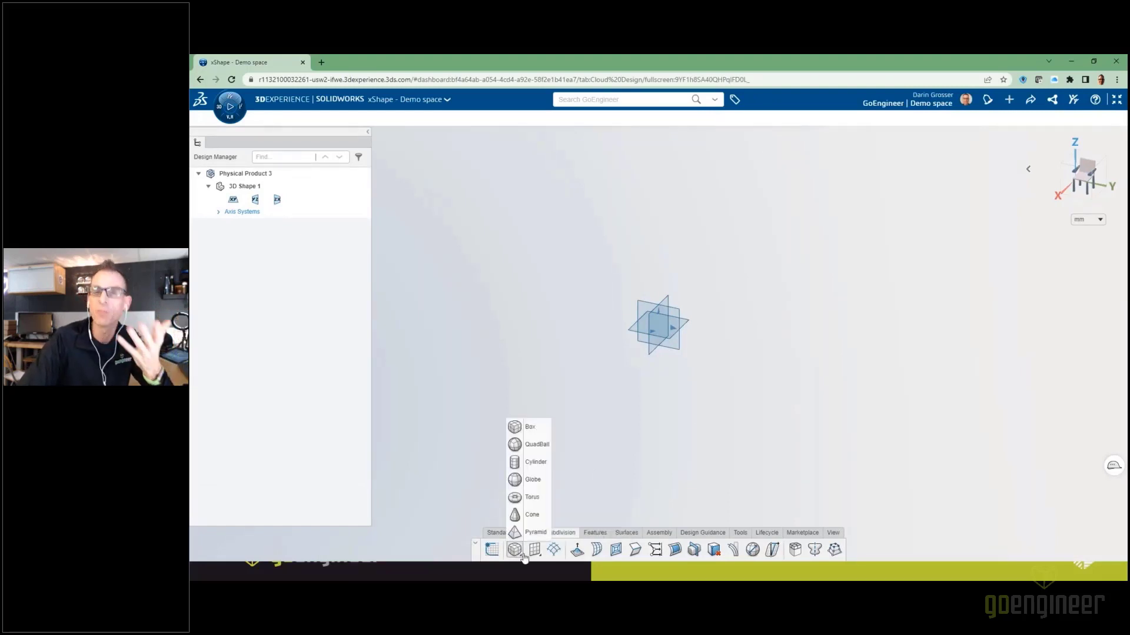
pyautogui.click(529, 428)
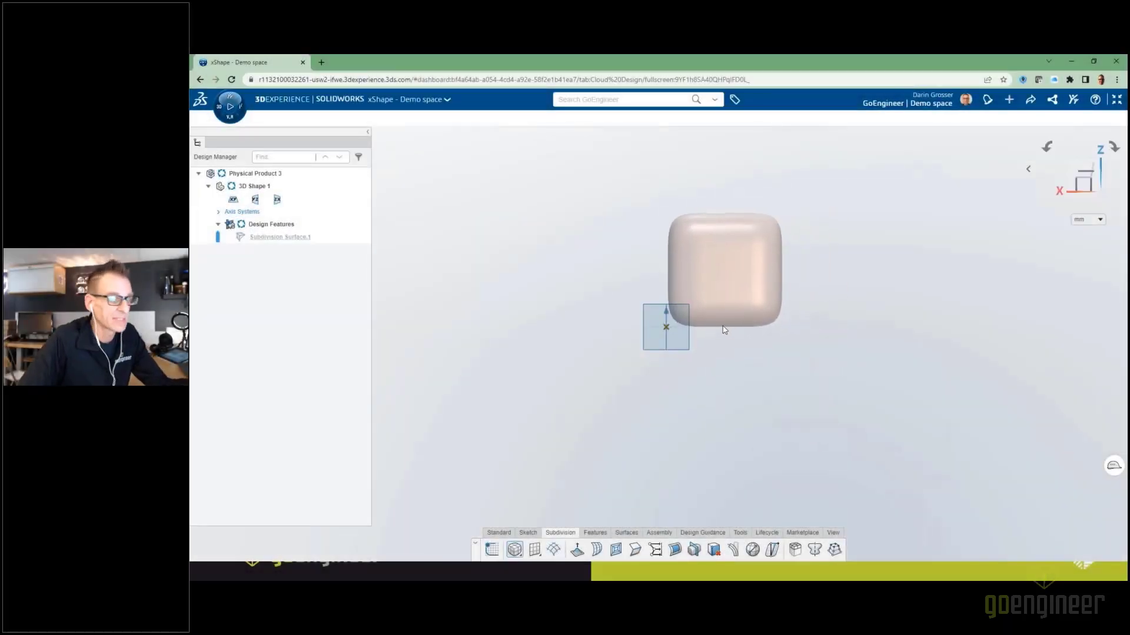
pyautogui.click(724, 326)
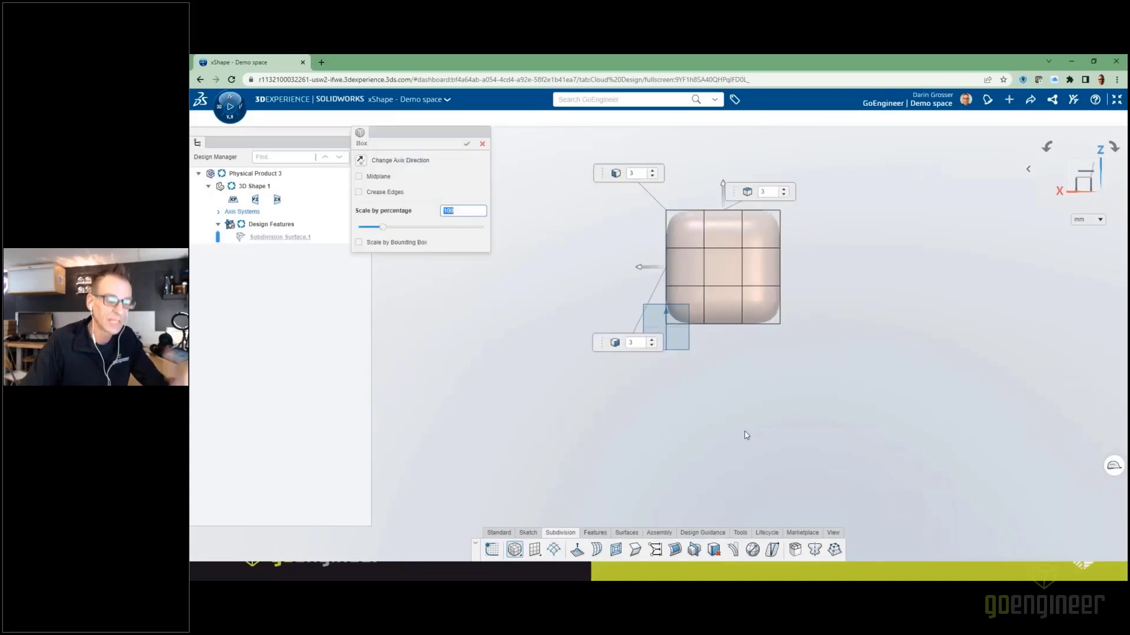
pyautogui.moveTo(744, 355); pyautogui.dragTo(796, 277, button='middle')
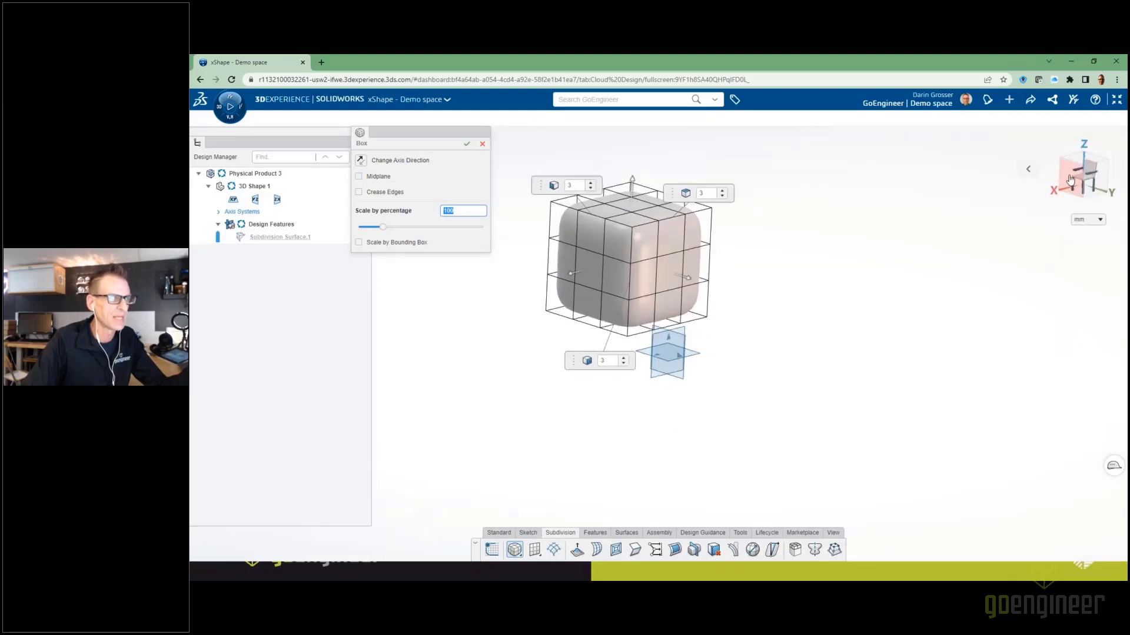
pyautogui.moveTo(383, 228)
pyautogui.moveTo(382, 229); pyautogui.dragTo(381, 229)
pyautogui.moveTo(686, 288)
pyautogui.mouseDown()
pyautogui.moveTo(720, 310)
pyautogui.moveTo(684, 286)
pyautogui.mouseUp()
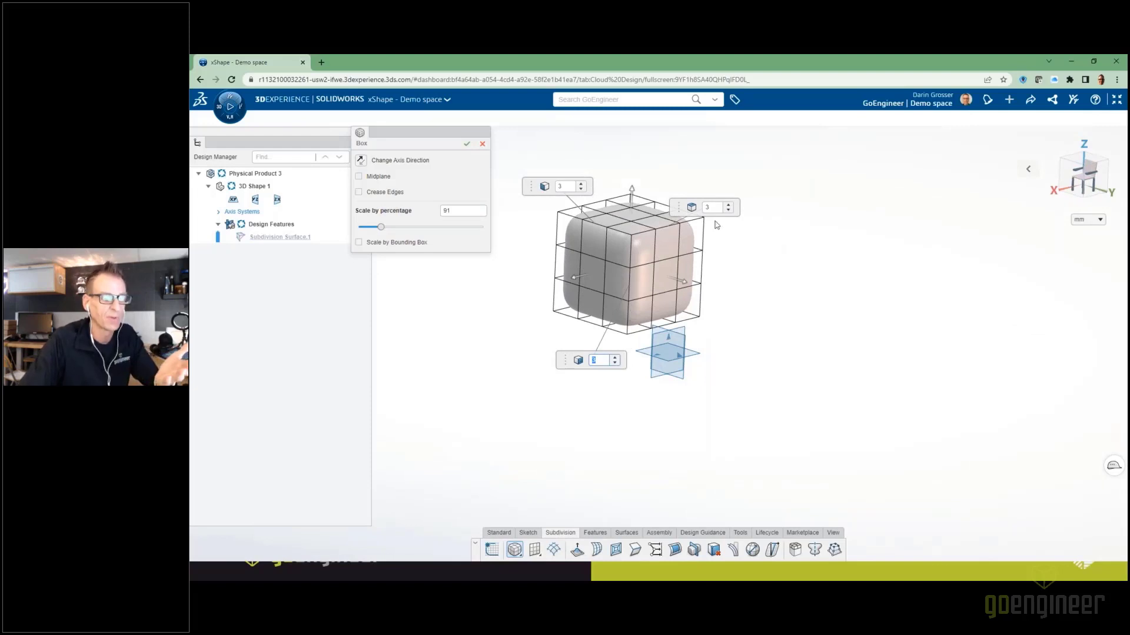
pyautogui.click(729, 205)
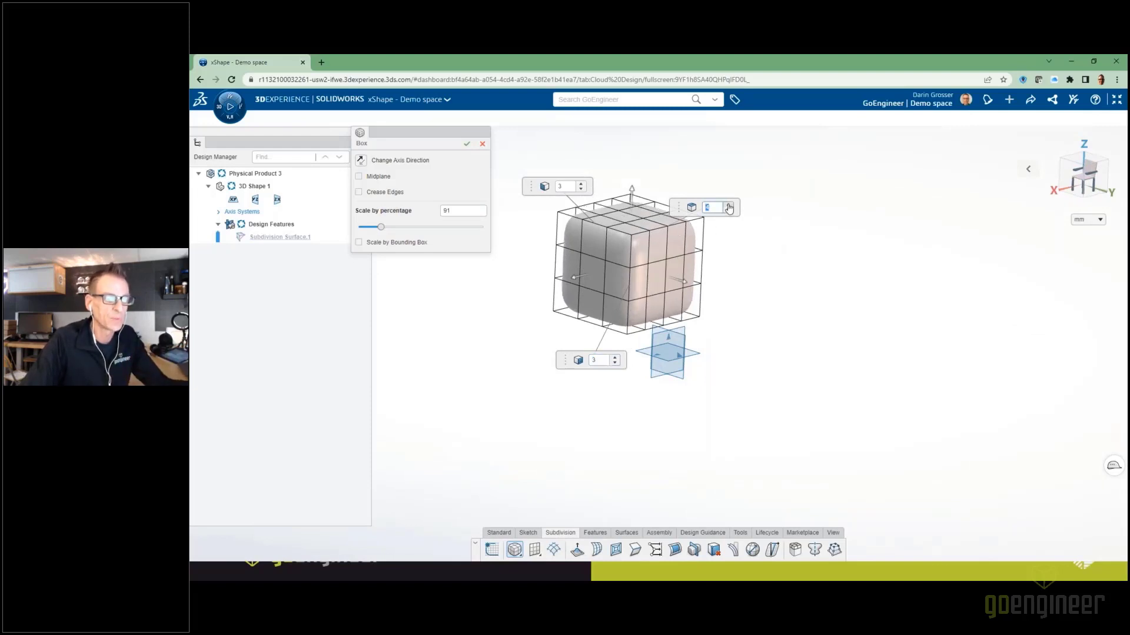
pyautogui.click(729, 210)
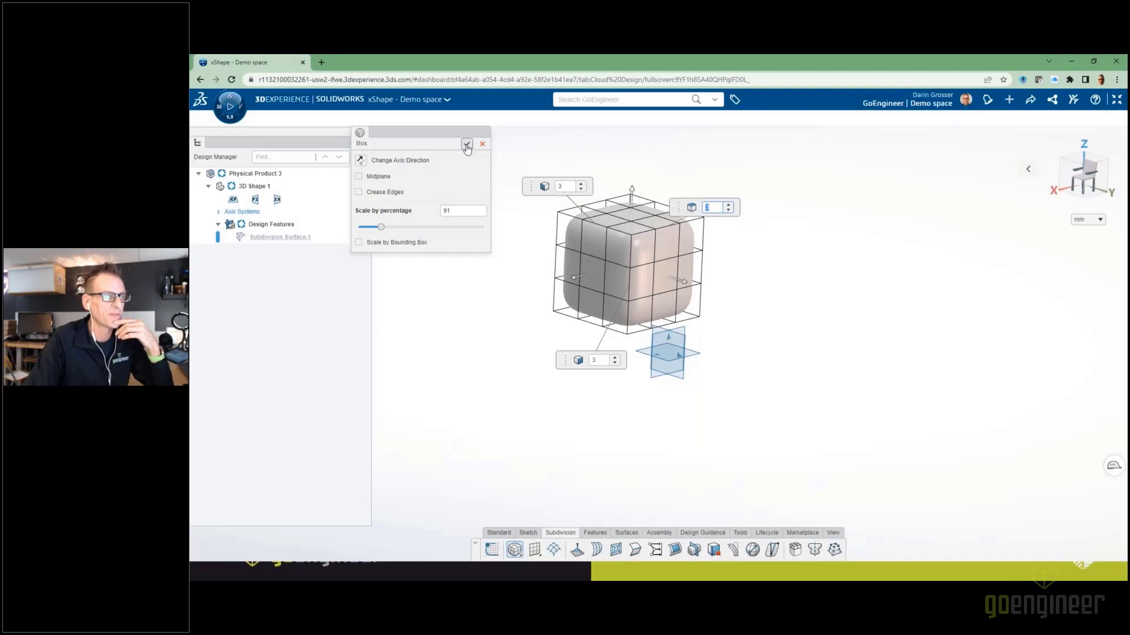
pyautogui.click(466, 144)
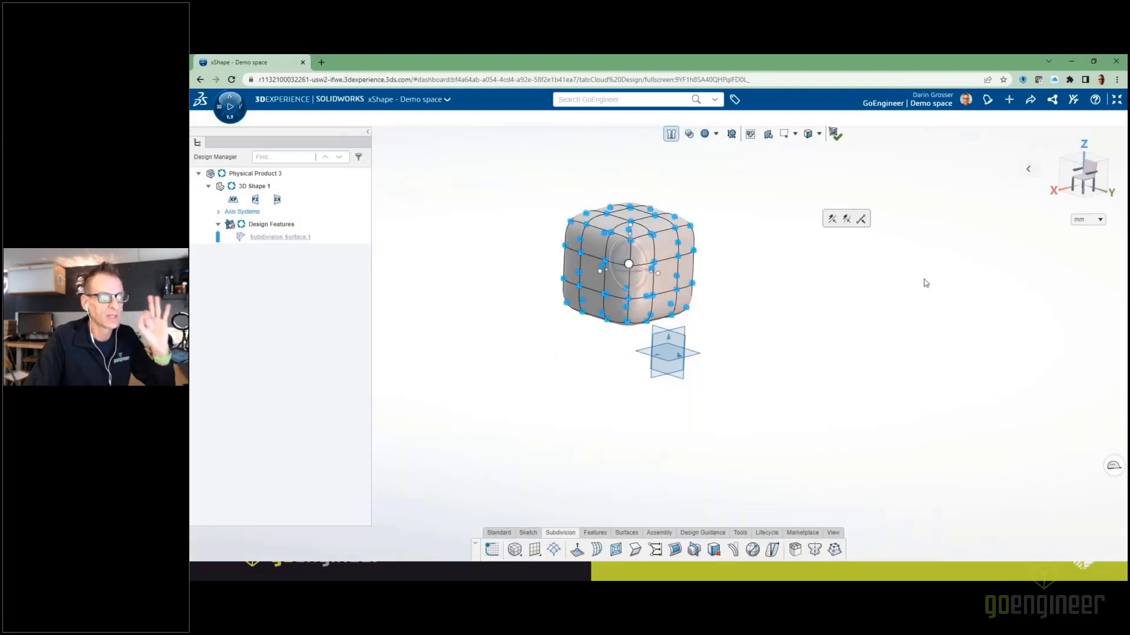
# - Viewing along the X axis, move the whole box along Y until it is centred on the origin
pyautogui.click(1076, 175)
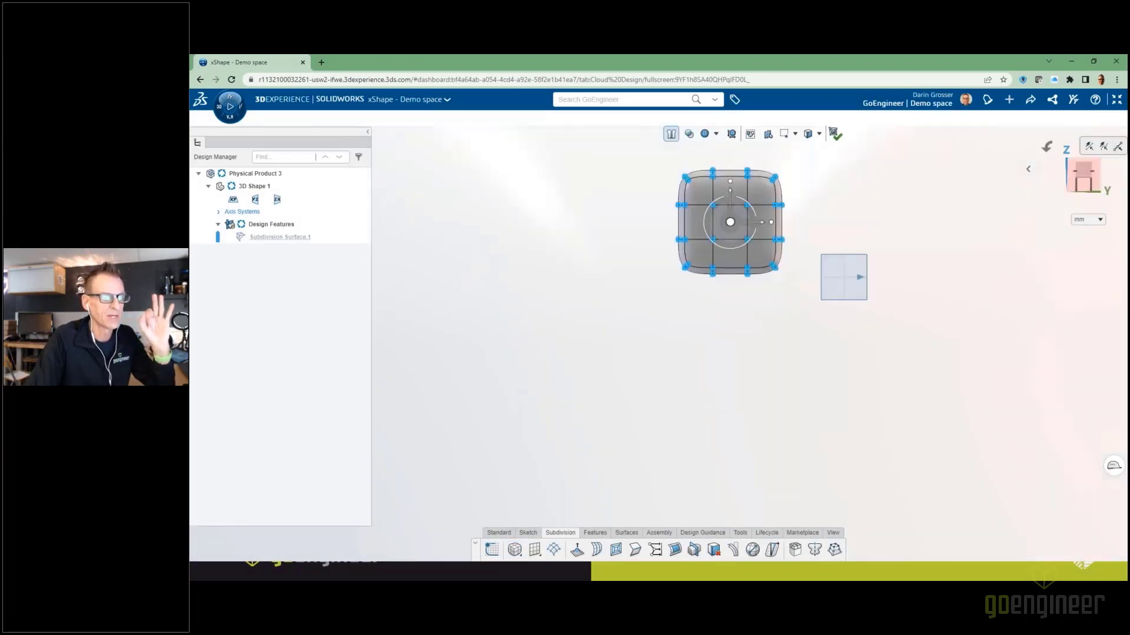
pyautogui.moveTo(741, 216); pyautogui.dragTo(861, 219)
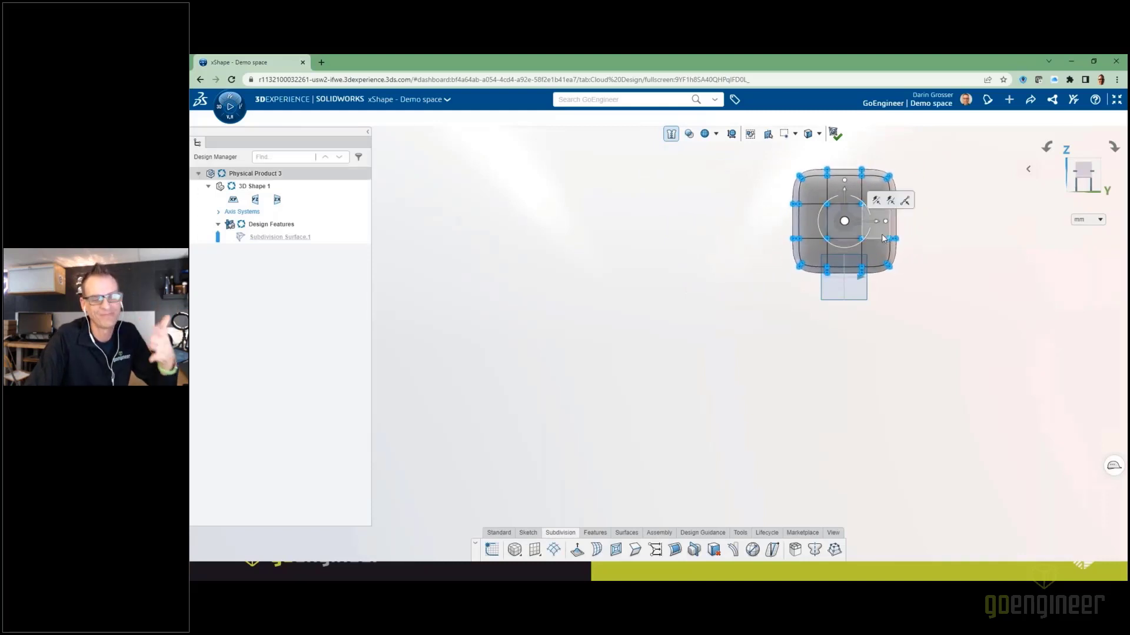
# - In the XZ view, shift the whole box slightly along X and Z, and shrink its height and width a little
pyautogui.click(1104, 182)
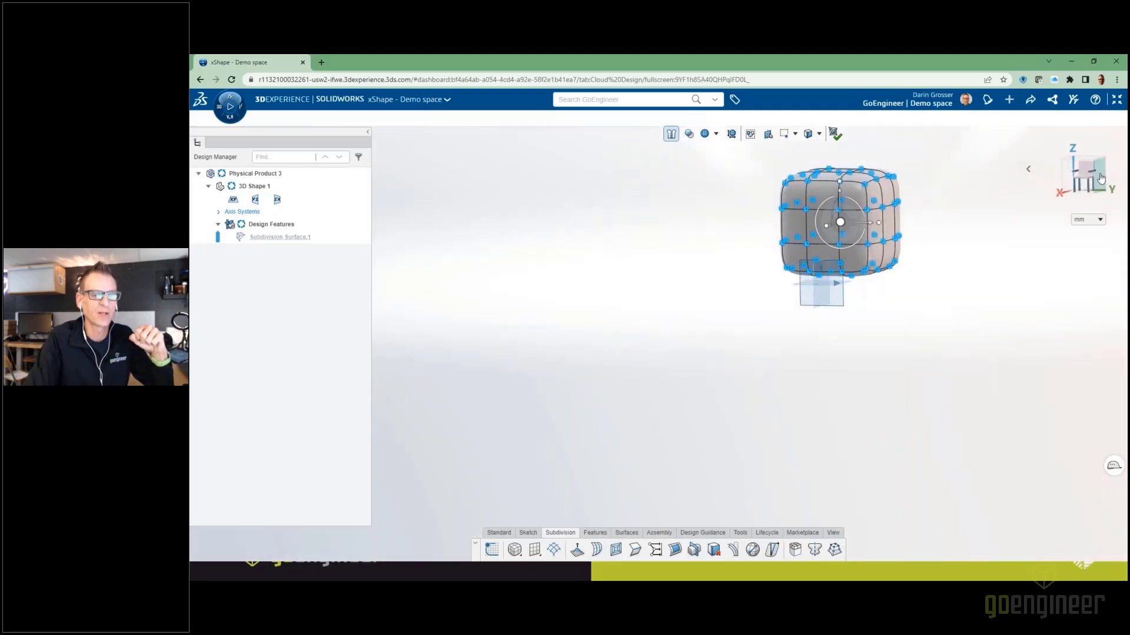
pyautogui.click(1102, 179)
pyautogui.scroll(2, 512, 181)
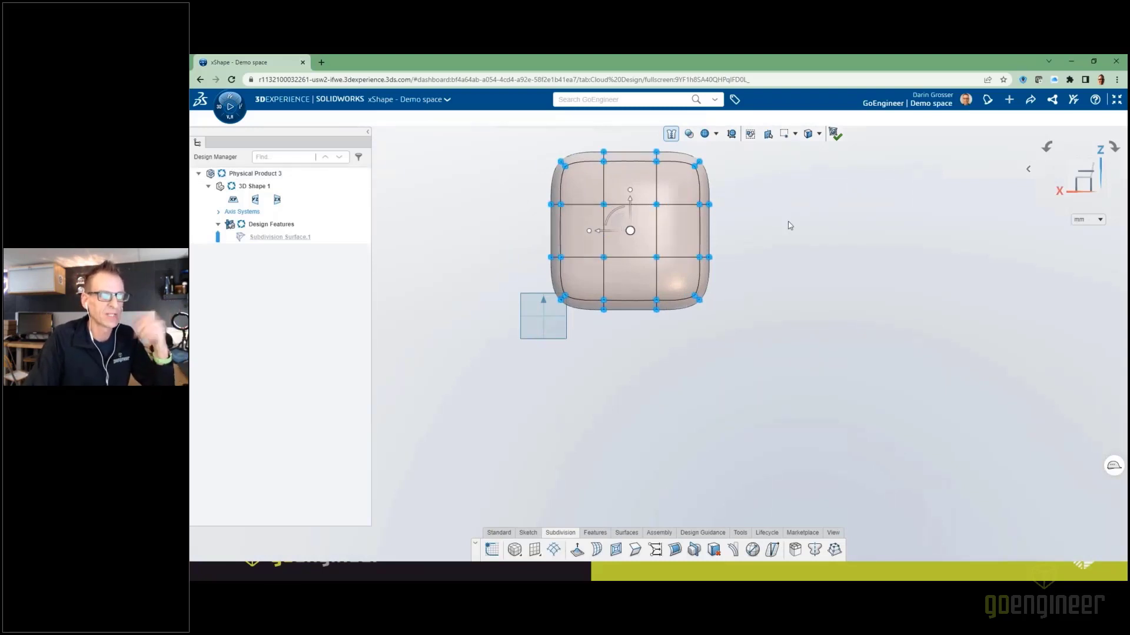
pyautogui.moveTo(784, 220); pyautogui.dragTo(857, 260, button='middle')
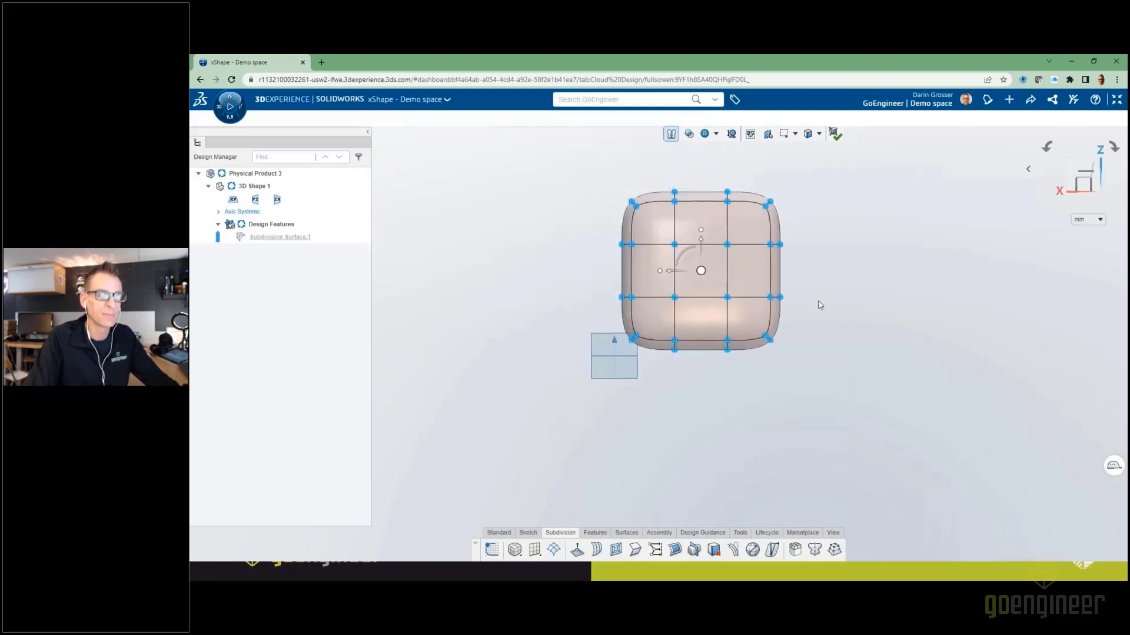
pyautogui.moveTo(692, 265)
pyautogui.mouseDown()
pyautogui.moveTo(725, 260)
pyautogui.moveTo(673, 247)
pyautogui.moveTo(712, 263)
pyautogui.moveTo(695, 259)
pyautogui.mouseUp()
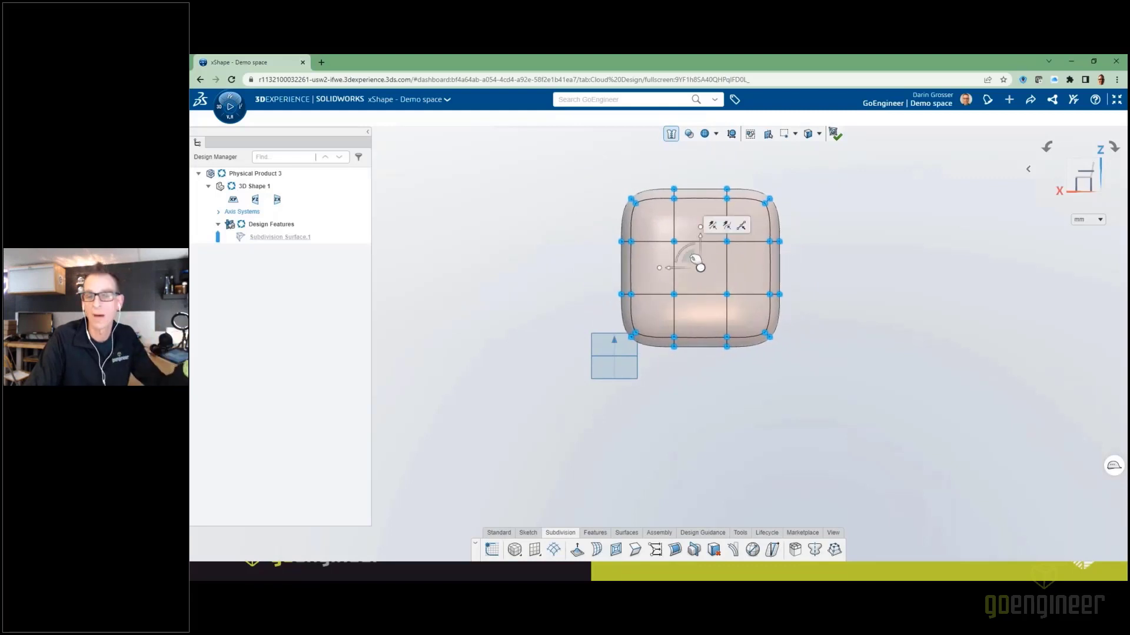
pyautogui.moveTo(671, 268); pyautogui.dragTo(675, 441)
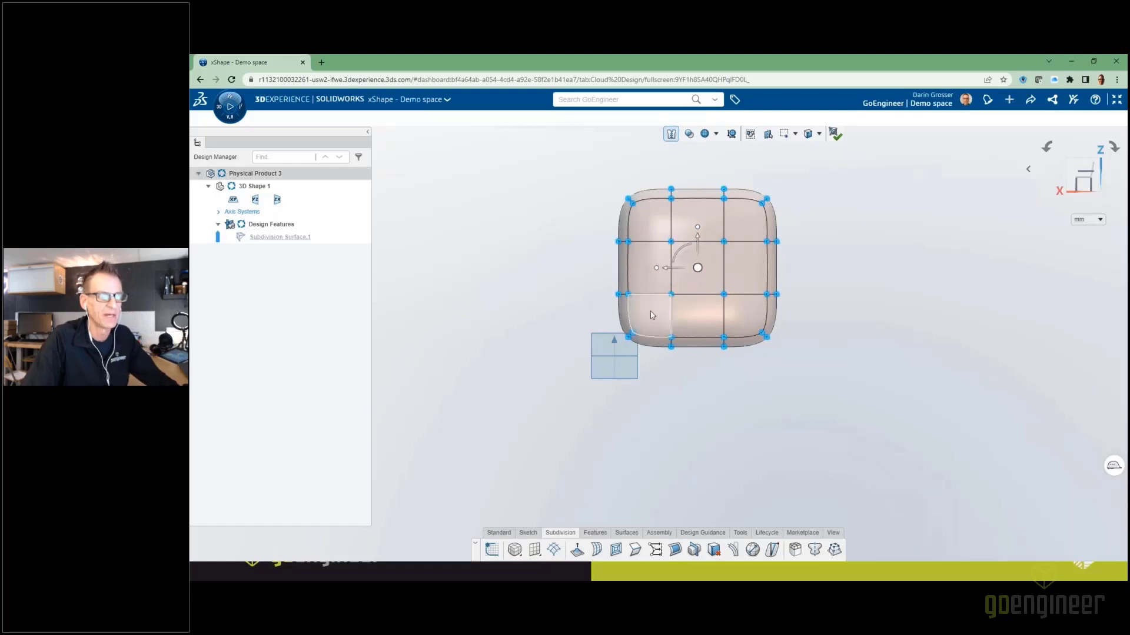
pyautogui.moveTo(658, 272)
pyautogui.mouseDown()
pyautogui.moveTo(610, 278)
pyautogui.moveTo(643, 272)
pyautogui.moveTo(636, 281)
pyautogui.moveTo(659, 283)
pyautogui.moveTo(646, 275)
pyautogui.moveTo(660, 270)
pyautogui.moveTo(667, 279)
pyautogui.mouseUp()
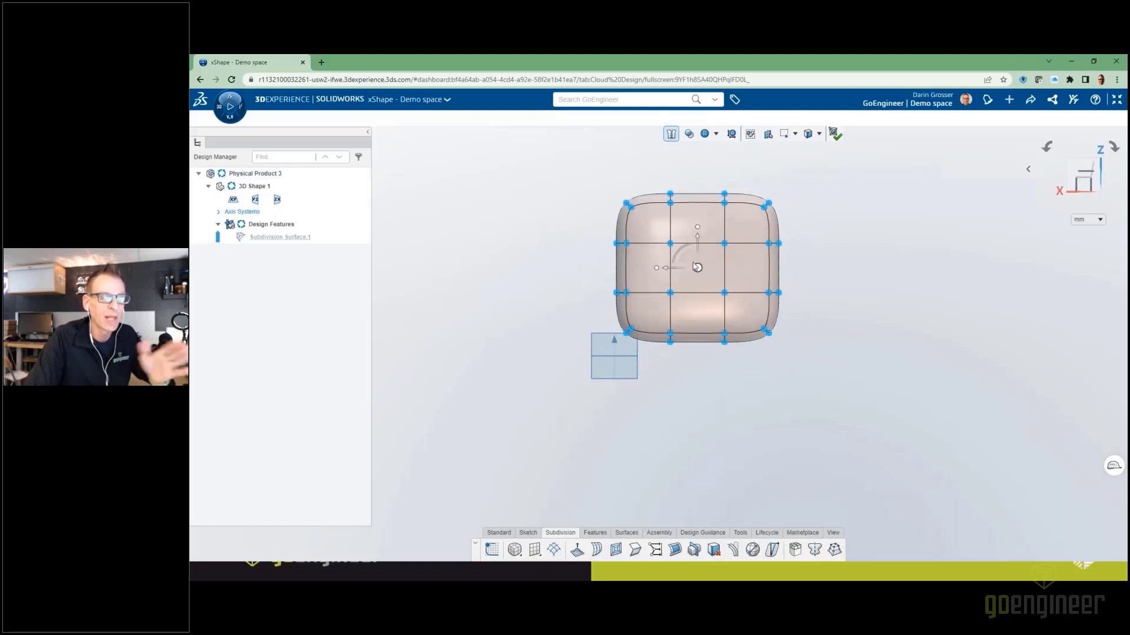
pyautogui.moveTo(661, 274)
pyautogui.mouseDown()
pyautogui.moveTo(646, 272)
pyautogui.moveTo(664, 277)
pyautogui.moveTo(657, 269)
pyautogui.mouseUp()
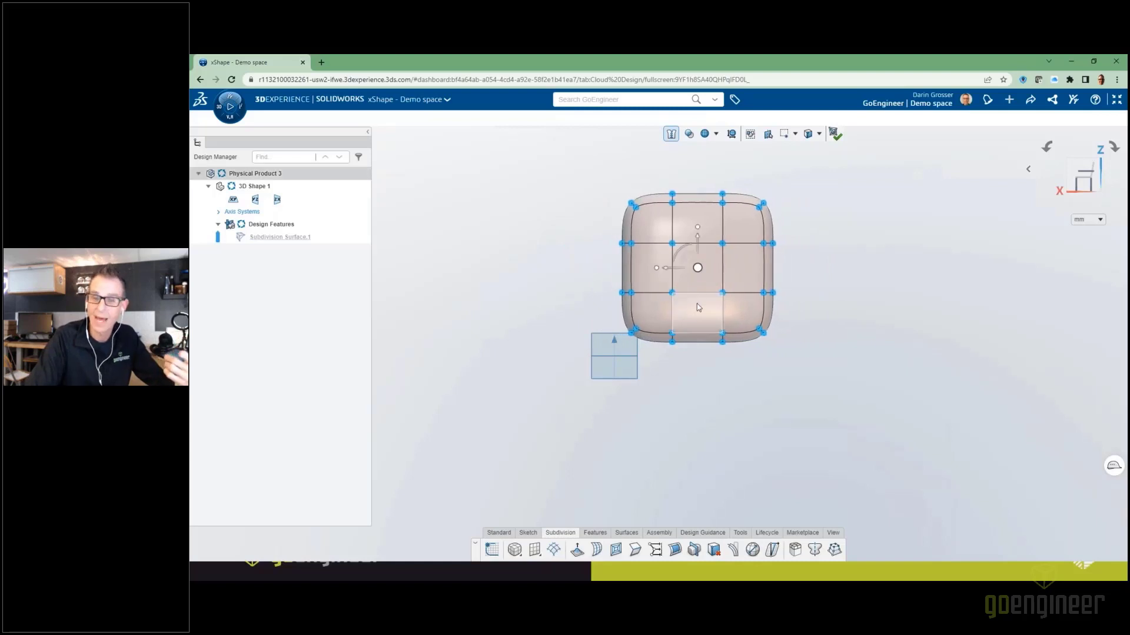
# - Detach the robot and relocate it along X to the origin plane, and stretch the box along X from that reattached robot
pyautogui.click(698, 269)
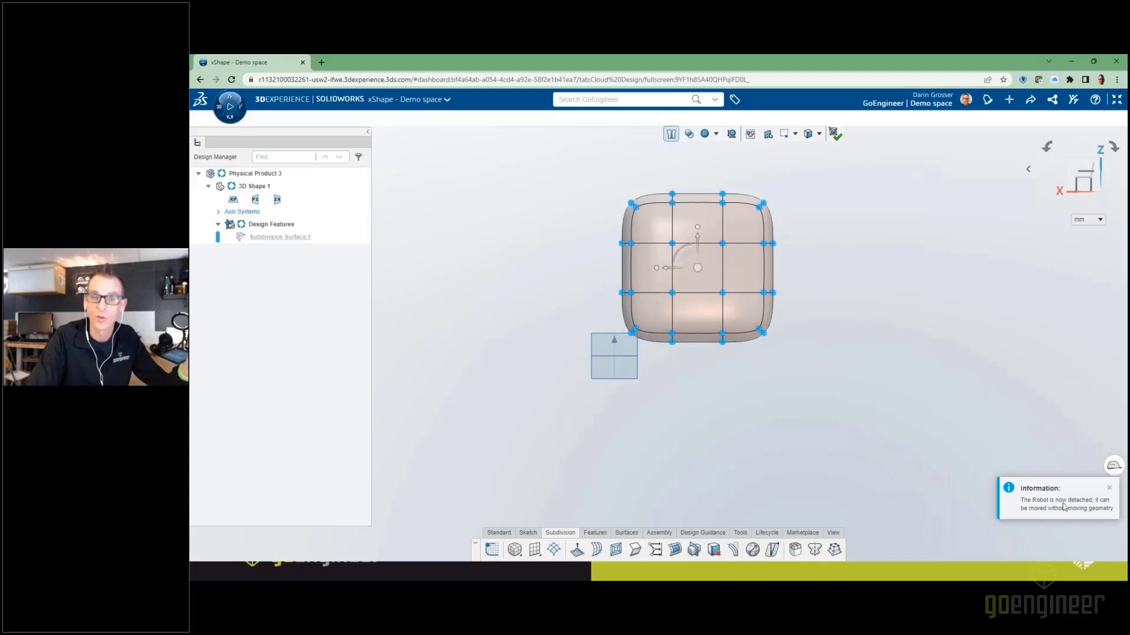
pyautogui.moveTo(666, 270); pyautogui.dragTo(590, 273)
pyautogui.click(615, 271)
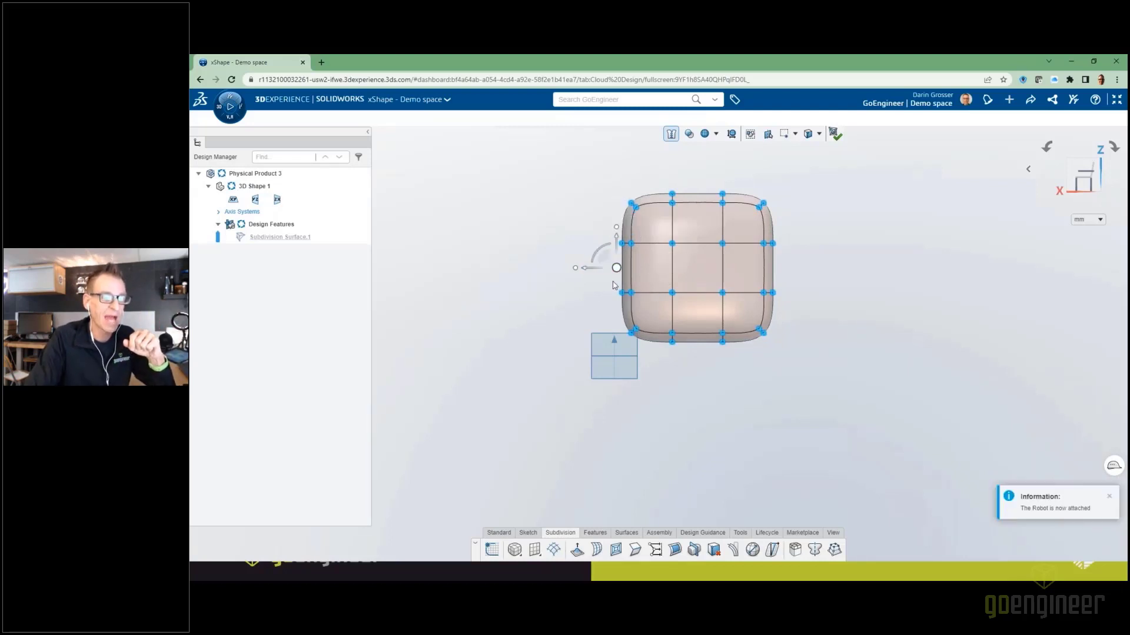
pyautogui.moveTo(575, 269)
pyautogui.mouseDown()
pyautogui.moveTo(525, 273)
pyautogui.moveTo(575, 268)
pyautogui.mouseUp()
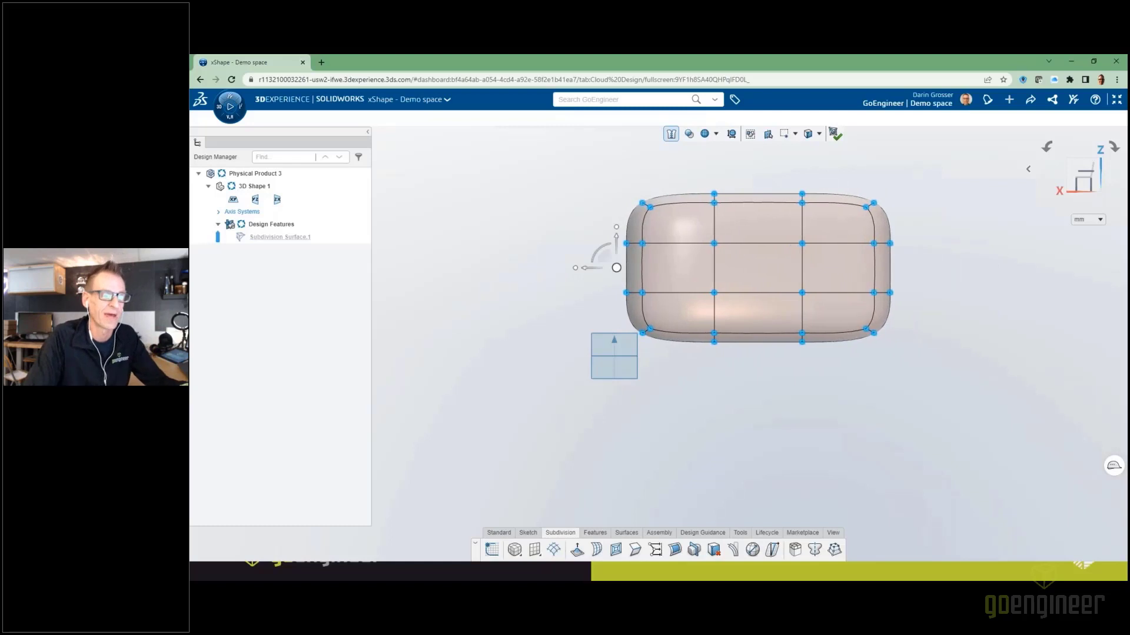
# - Clear the selection and undo the last stretch of the box
pyautogui.click(534, 217)
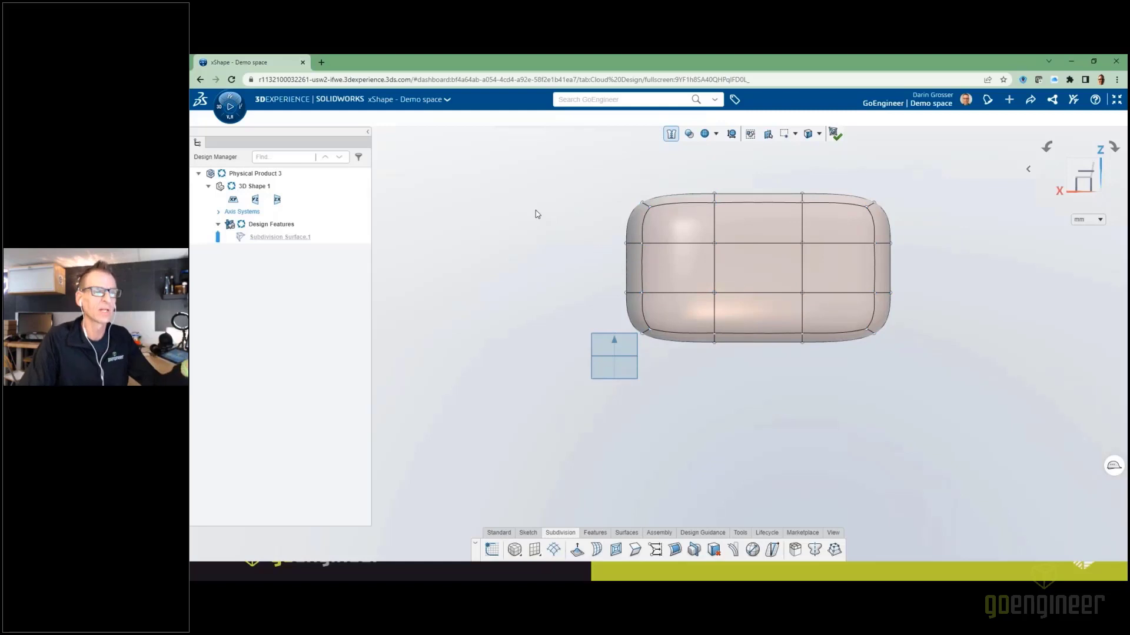
pyautogui.hotkey('ctrl', 'z')
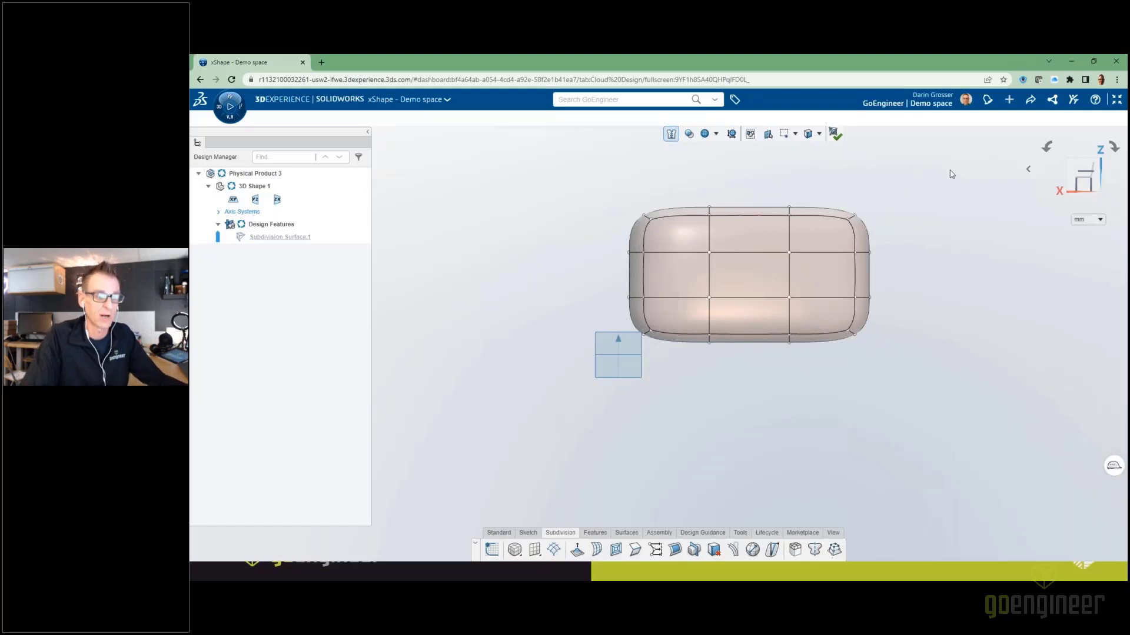
# - Select the control points of the box's end farther from the origin, pull them outward along X and shrink their height into a taper
pyautogui.moveTo(932, 186); pyautogui.dragTo(755, 410)
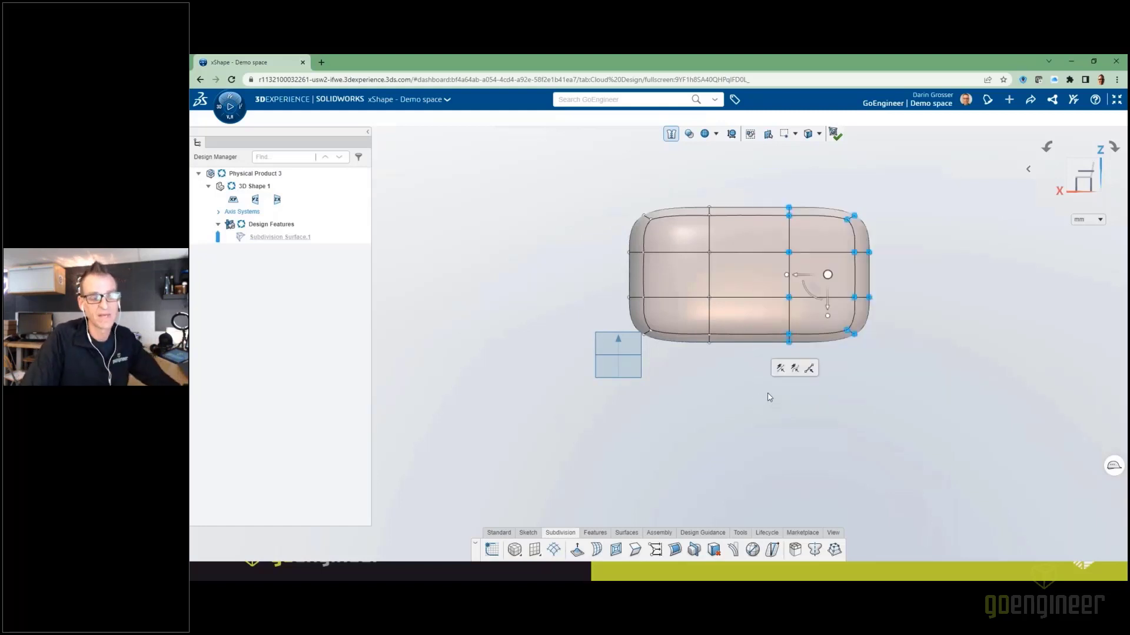
pyautogui.moveTo(828, 320); pyautogui.dragTo(988, 288)
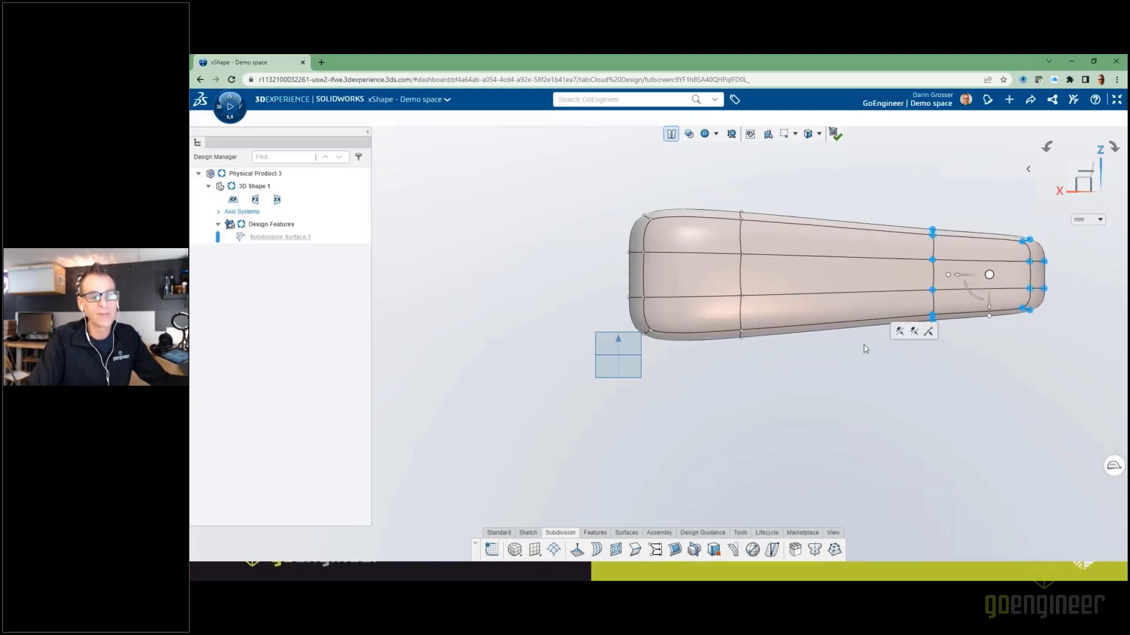
pyautogui.moveTo(815, 187); pyautogui.dragTo(943, 206, button='middle')
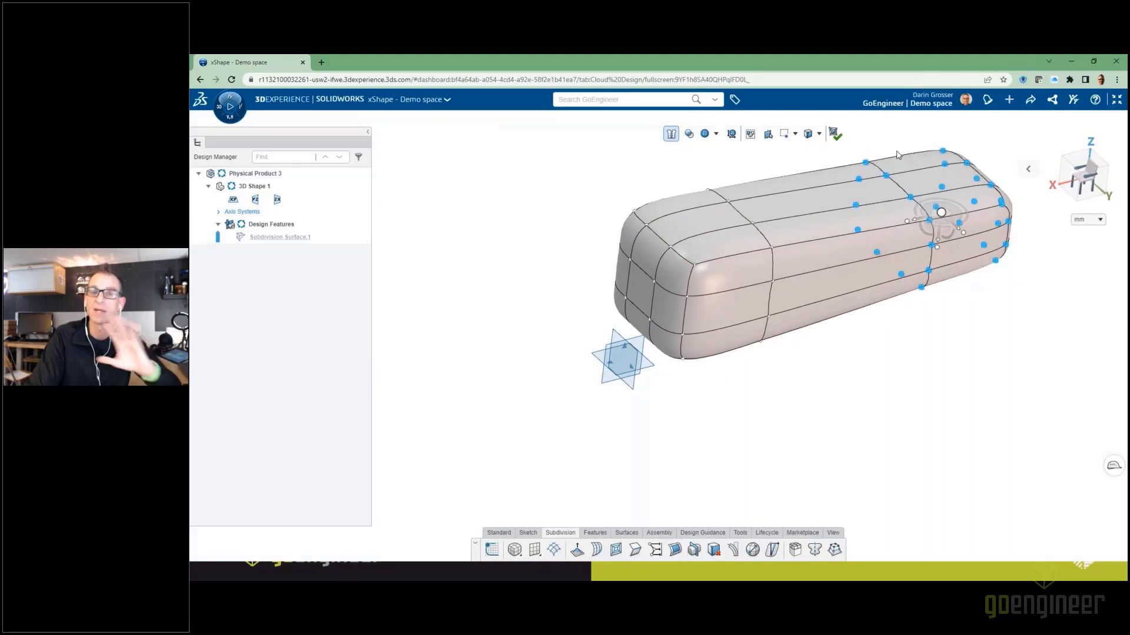
# - In the XZ view, move the selected tapered end further out along X and lower along Z, and tilt it downward
pyautogui.click(1098, 186)
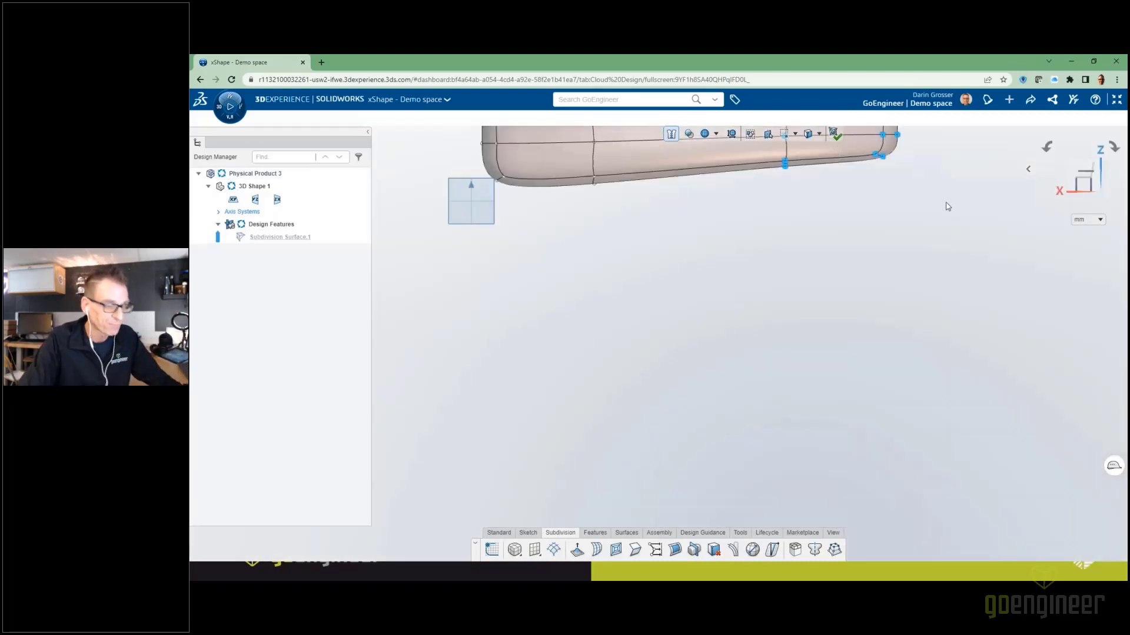
pyautogui.keyDown('ctrl'); pyautogui.moveTo(948, 207); pyautogui.dragTo(955, 380, button='middle'); pyautogui.keyUp('ctrl')
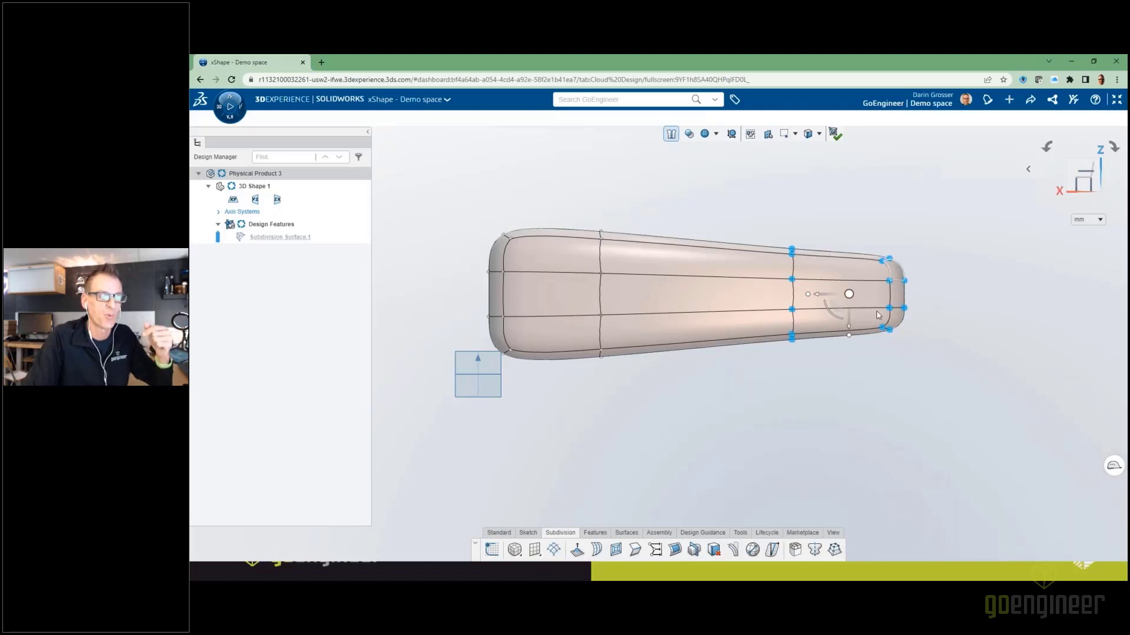
pyautogui.moveTo(849, 335); pyautogui.dragTo(909, 325)
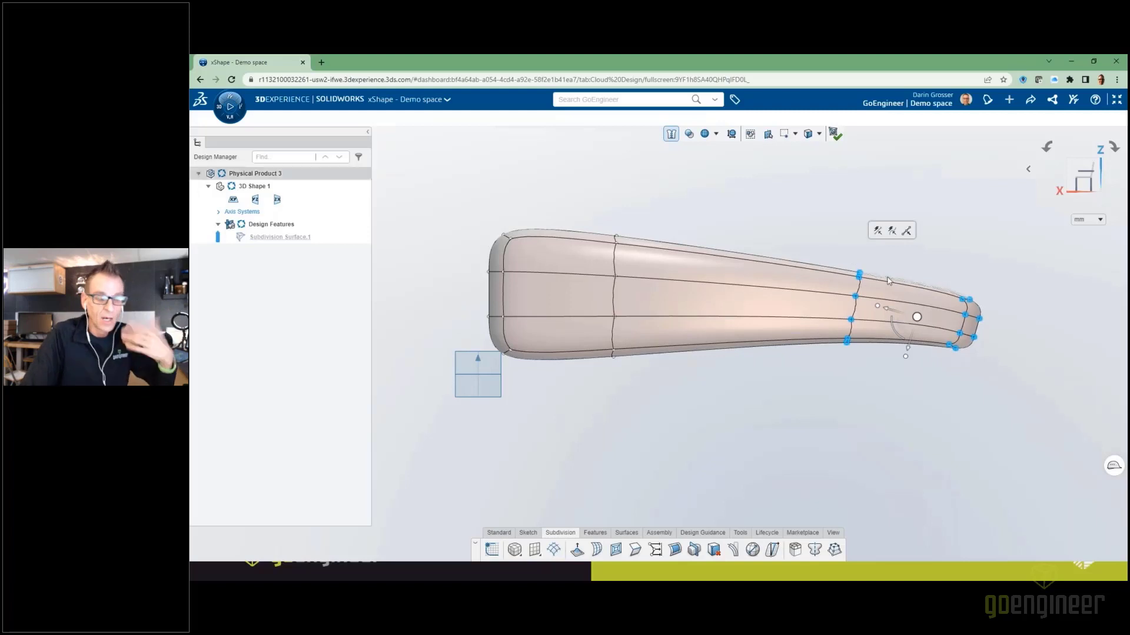
# - Viewing along the Z axis, narrow the selected end along Y and clear the selection
pyautogui.moveTo(776, 223); pyautogui.dragTo(876, 321, button='middle')
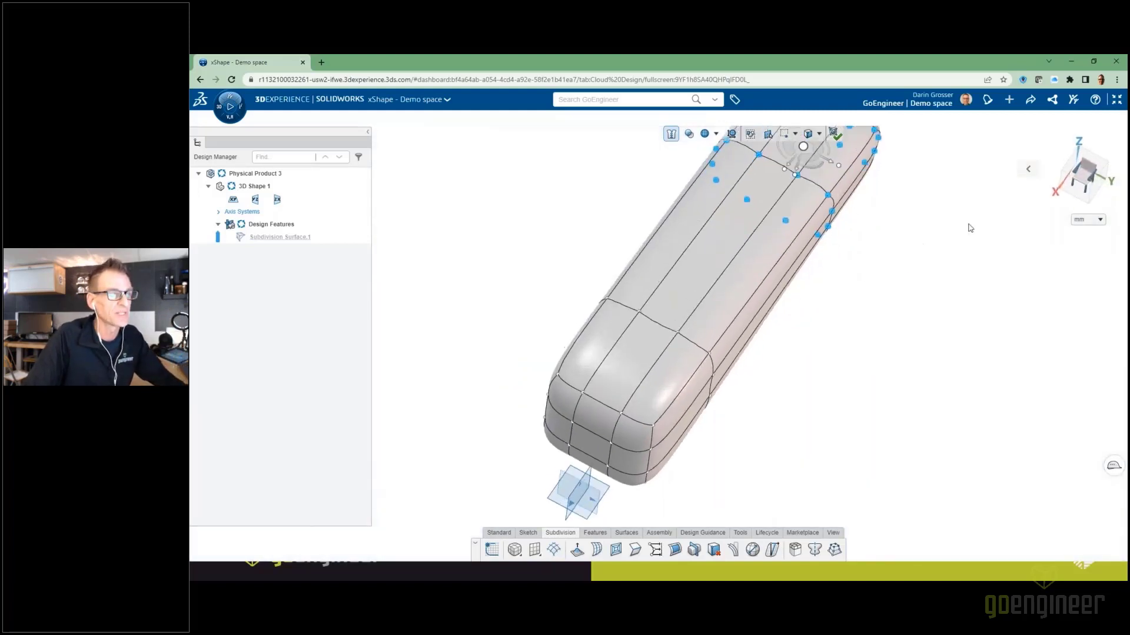
pyautogui.click(1078, 169)
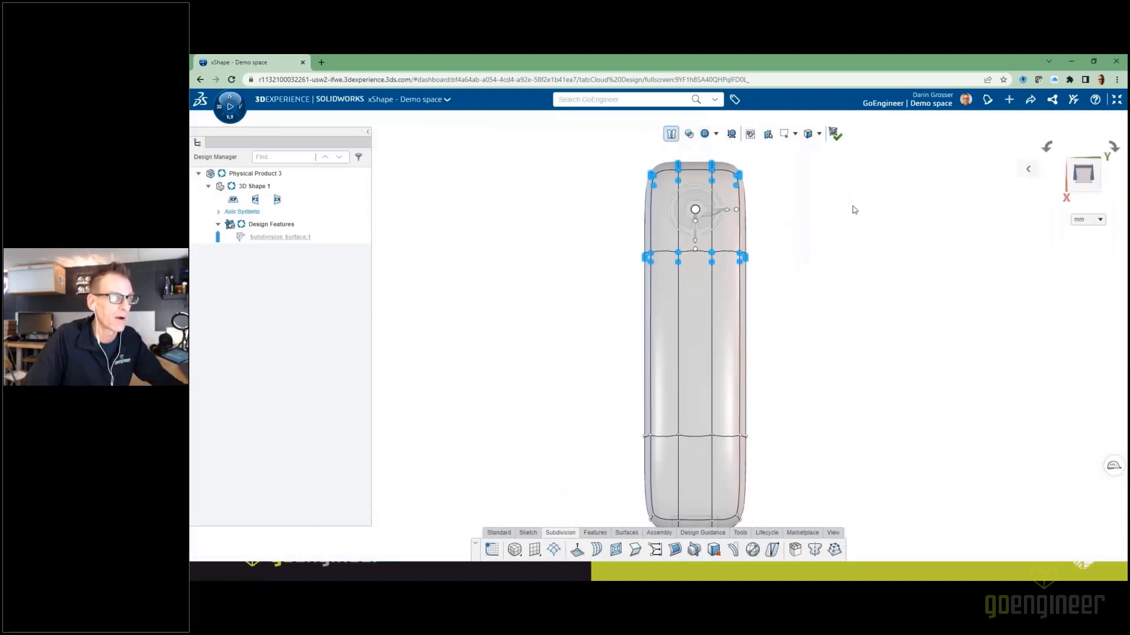
pyautogui.moveTo(735, 209); pyautogui.dragTo(720, 210)
pyautogui.moveTo(802, 320); pyautogui.dragTo(790, 224, button='middle')
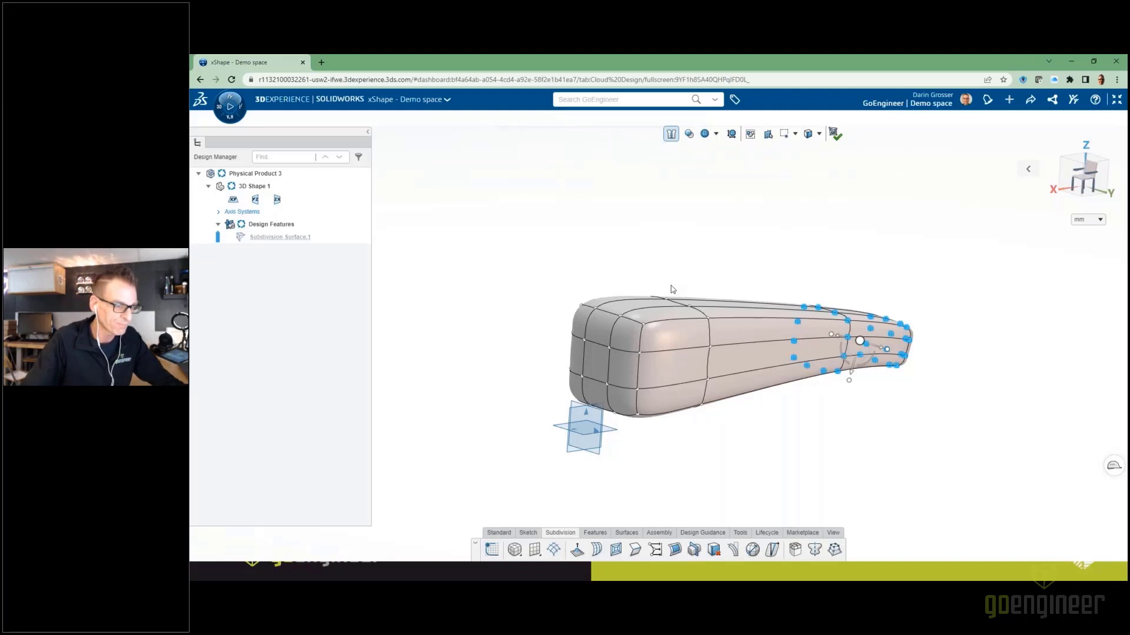
pyautogui.click(627, 236)
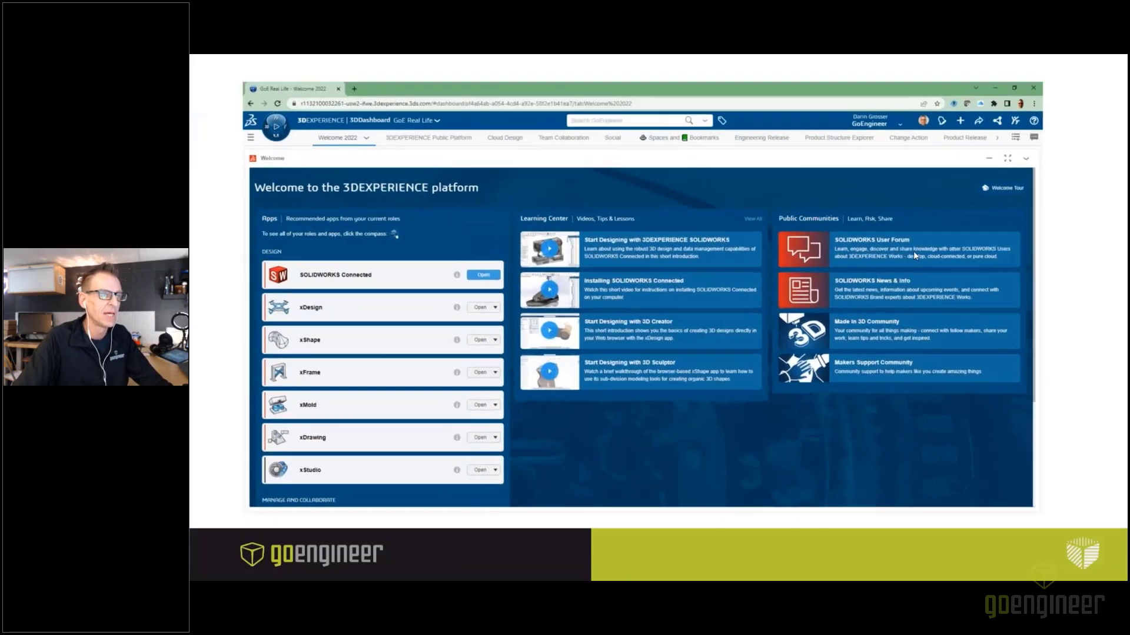
pyautogui.click(914, 251)
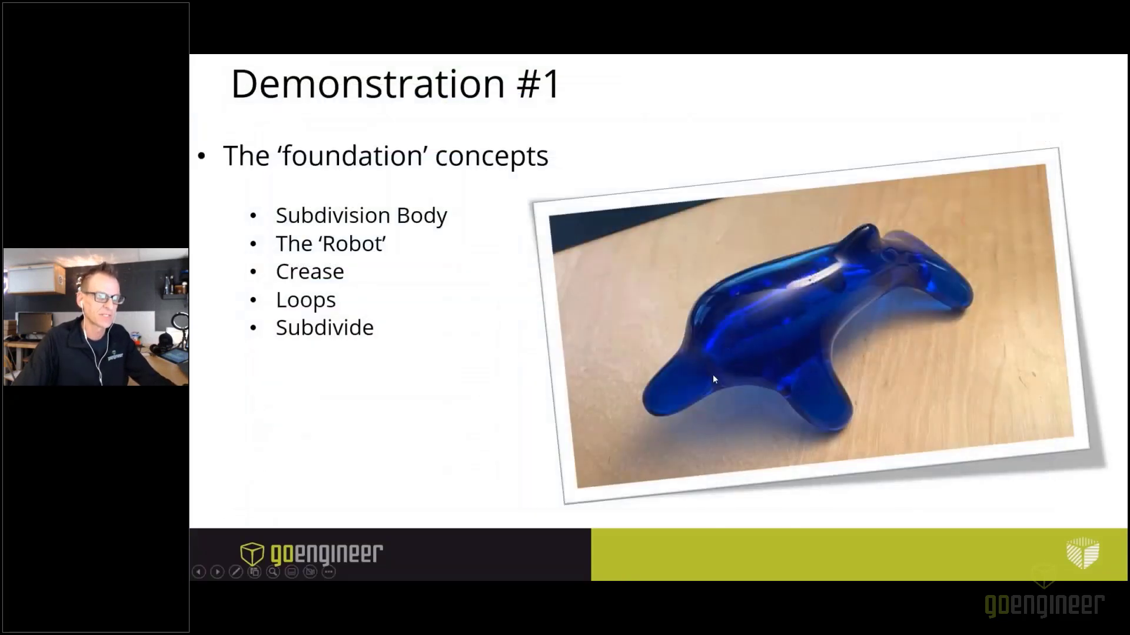
pyautogui.hotkey('alt', 'Tab')
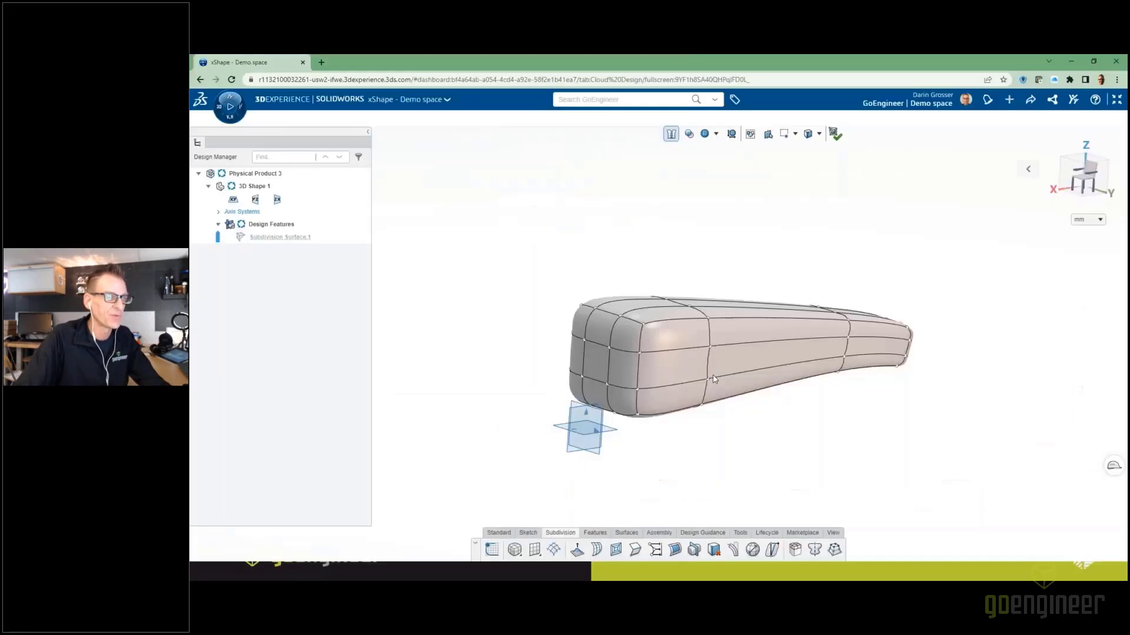
# - Extrude the bottom centre face on the thick end of the body
pyautogui.scroll(5, 547, 393)
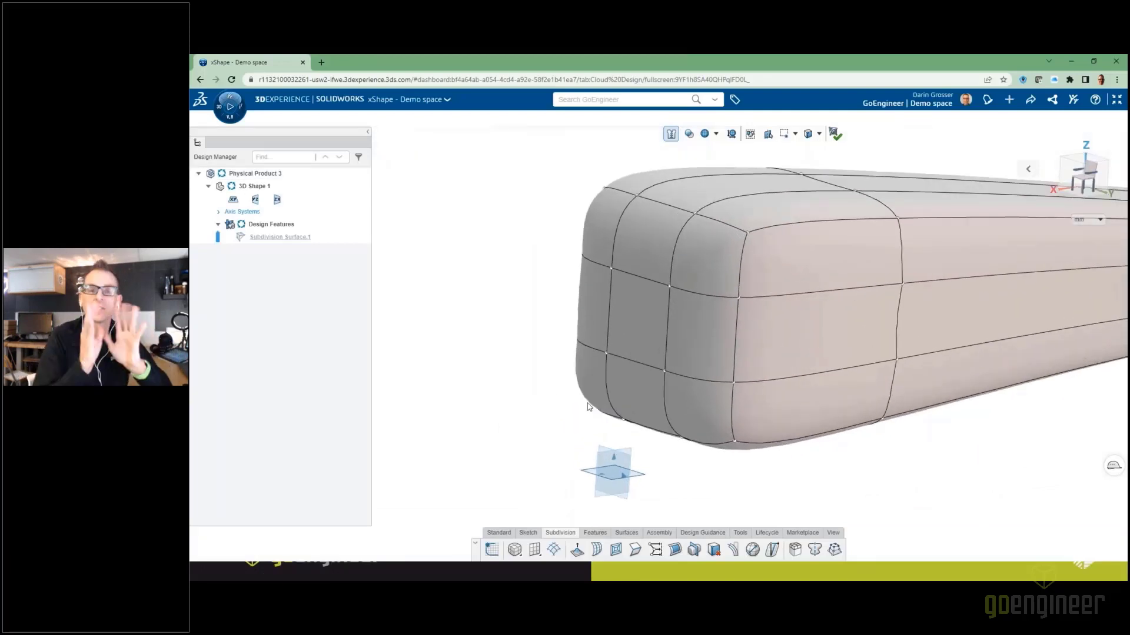
pyautogui.click(637, 374)
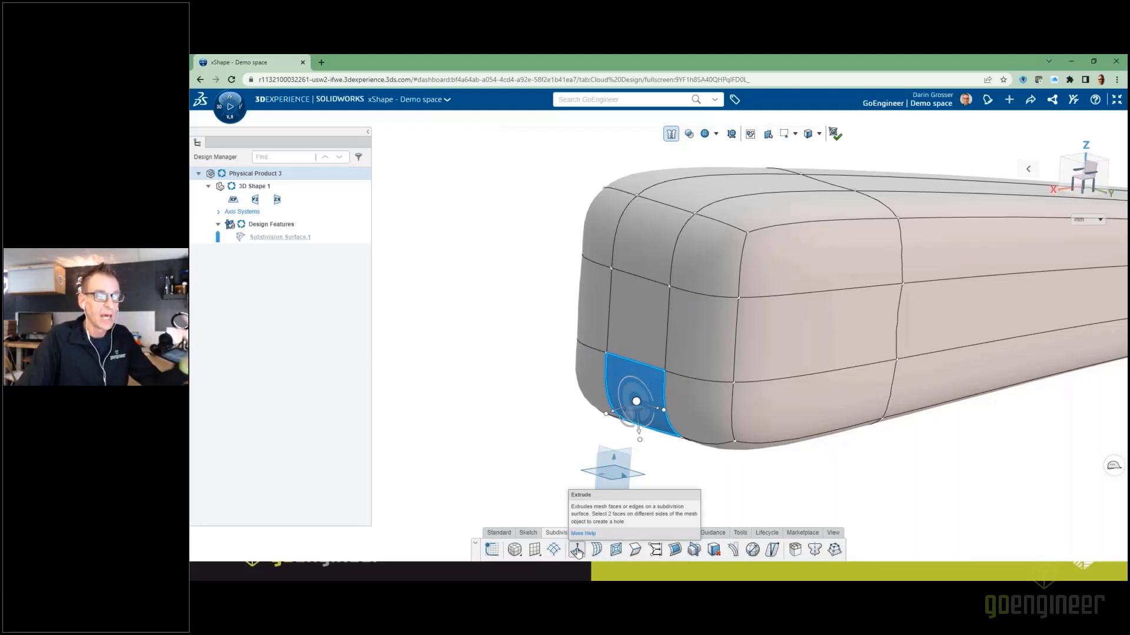
pyautogui.click(576, 550)
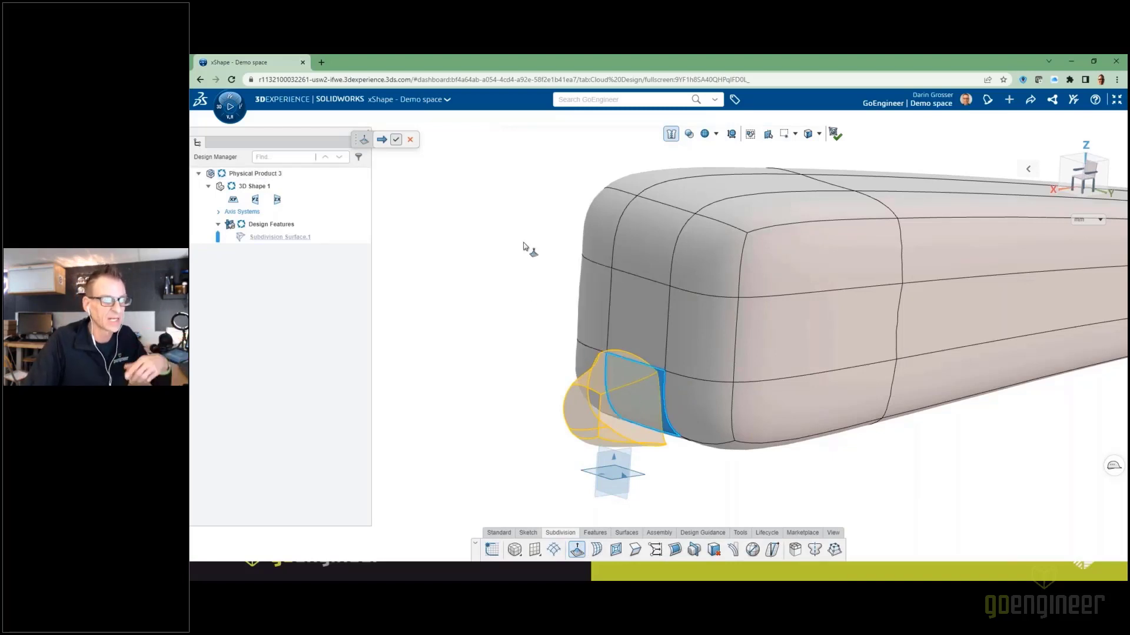
pyautogui.click(396, 141)
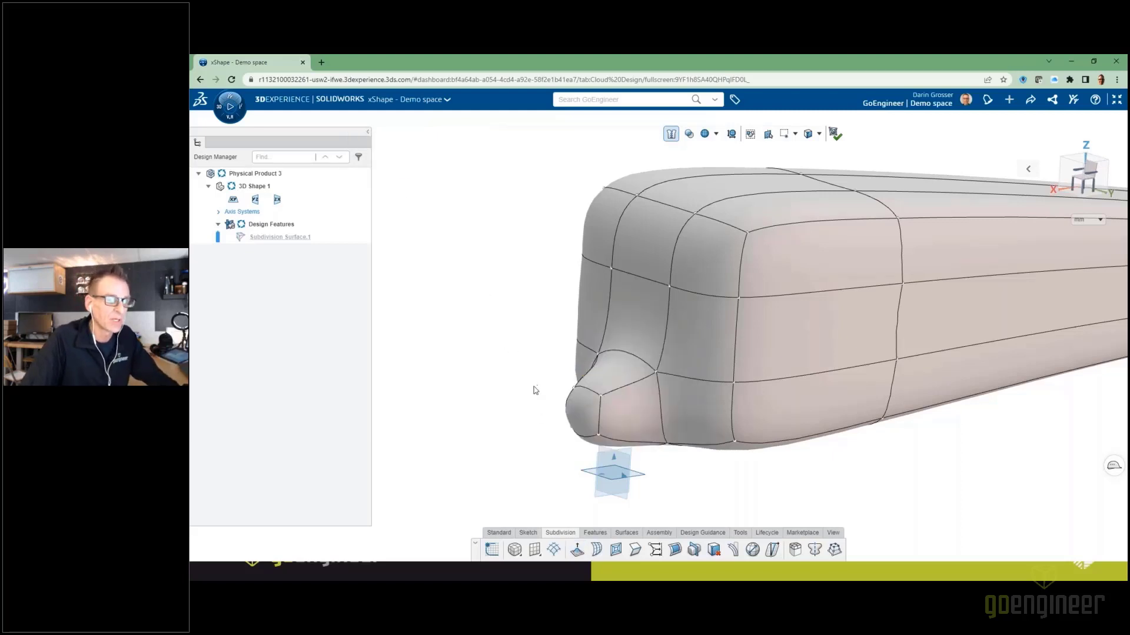
# - Pull the extruded nub's end face outward along X, enlarge its height along Z and clear the selection
pyautogui.moveTo(535, 388); pyautogui.dragTo(560, 378, button='middle')
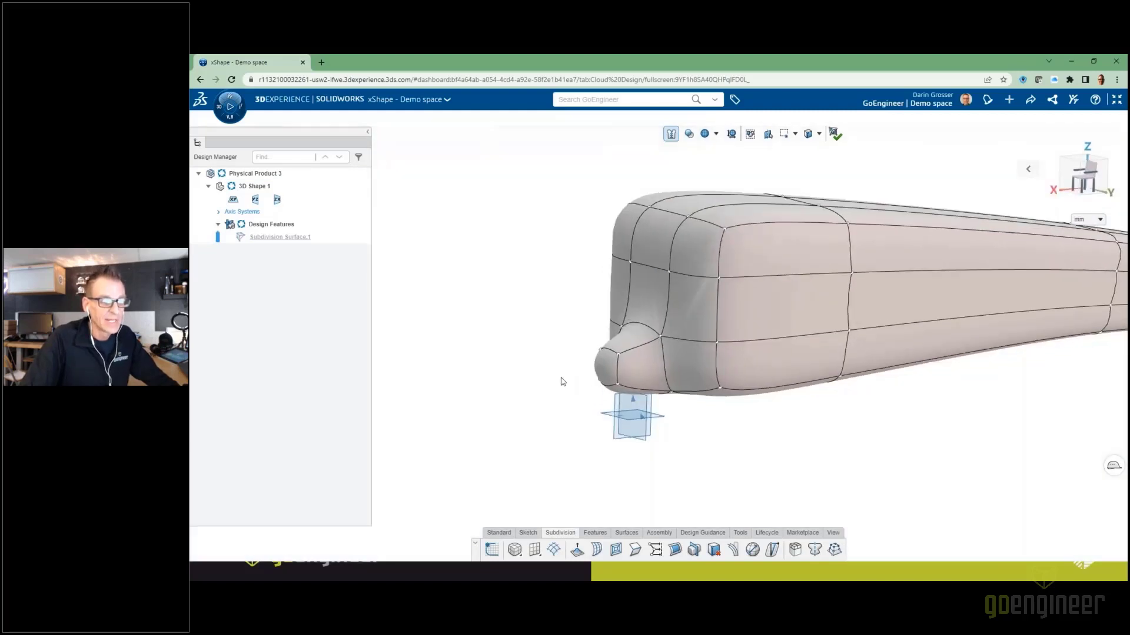
pyautogui.click(608, 368)
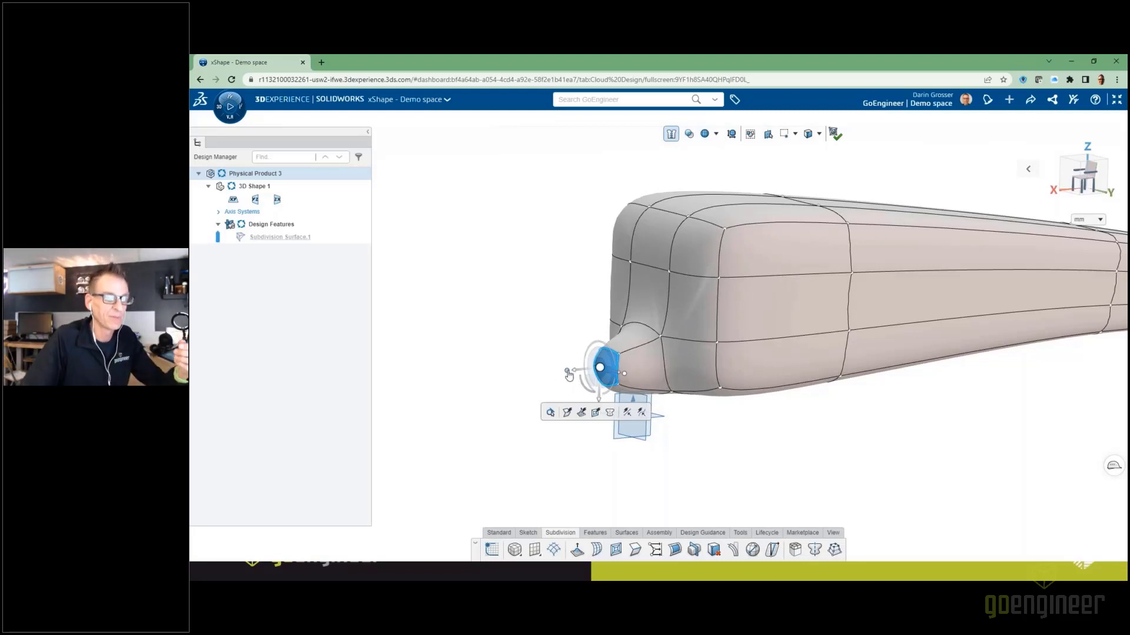
pyautogui.moveTo(576, 373); pyautogui.dragTo(526, 393)
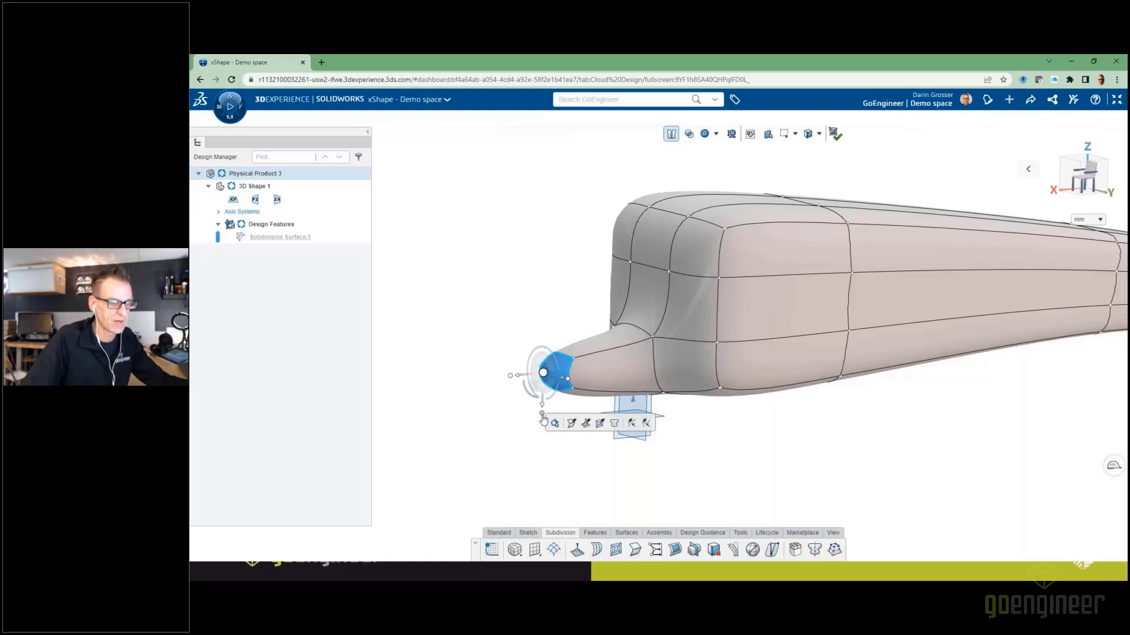
pyautogui.moveTo(542, 414)
pyautogui.mouseDown()
pyautogui.moveTo(557, 455)
pyautogui.moveTo(547, 433)
pyautogui.mouseUp()
pyautogui.click(607, 336)
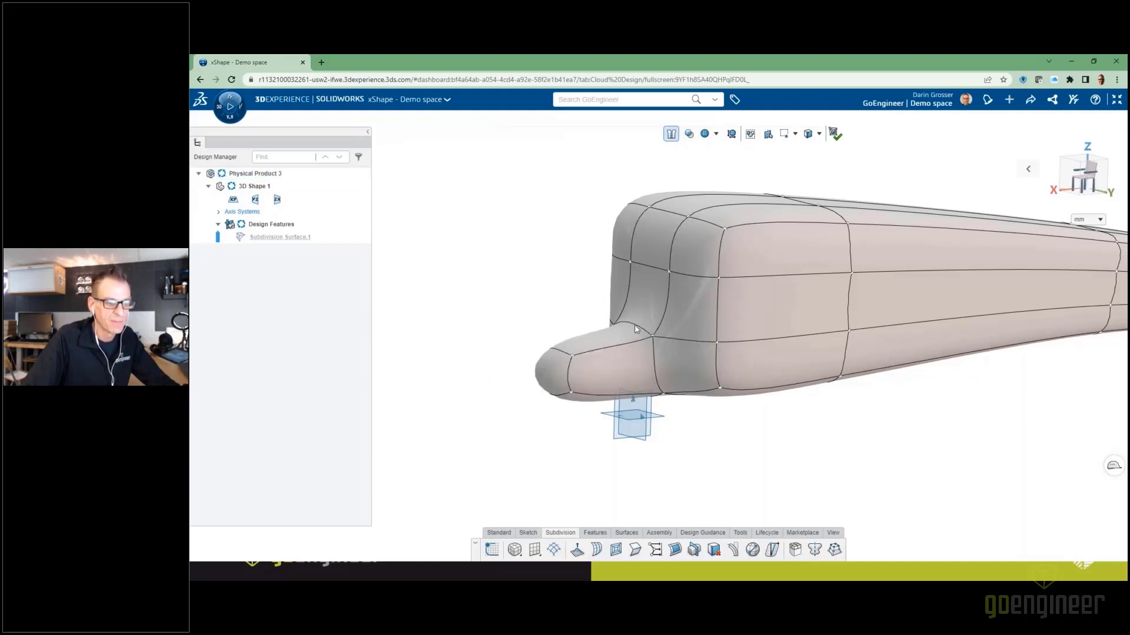
# - Pull the edge above the extruded nub outward to soften its transition into the body, and lower and tilt the nub's tip face
pyautogui.click(631, 327)
pyautogui.moveTo(633, 310); pyautogui.dragTo(635, 285)
pyautogui.moveTo(701, 310); pyautogui.dragTo(655, 303, button='middle')
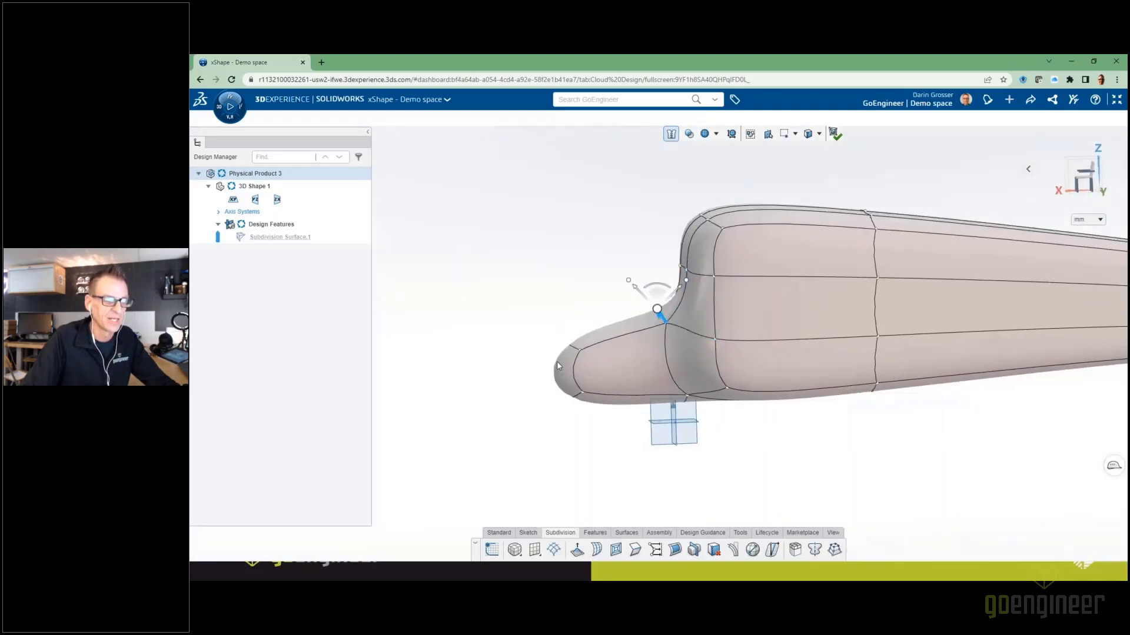
pyautogui.moveTo(542, 398); pyautogui.dragTo(548, 403)
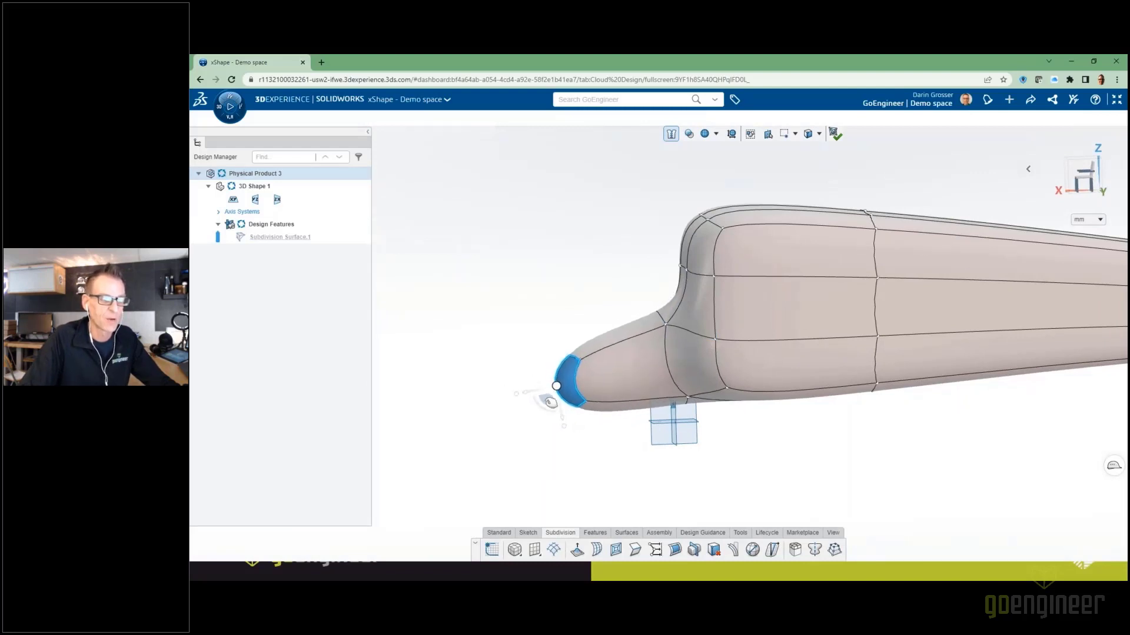
pyautogui.click(535, 323)
pyautogui.moveTo(526, 315); pyautogui.dragTo(554, 323, button='middle')
pyautogui.scroll(2, 652, 322)
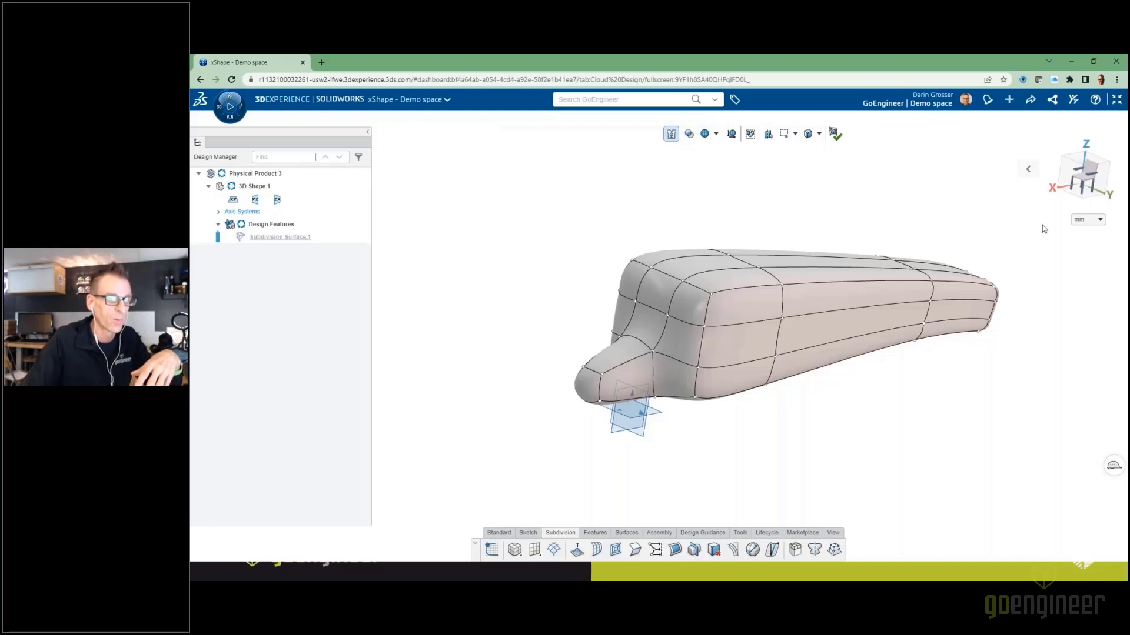
# - Select the control points of the tapered far end, adjust them slightly with the robot and clear the selection
pyautogui.moveTo(830, 207); pyautogui.dragTo(1036, 422)
pyautogui.moveTo(909, 298); pyautogui.dragTo(981, 226, button='middle')
pyautogui.moveTo(969, 217); pyautogui.dragTo(977, 228)
pyautogui.click(1052, 355)
pyautogui.moveTo(1008, 359); pyautogui.dragTo(1059, 301, button='middle')
pyautogui.moveTo(877, 207); pyautogui.dragTo(1080, 379)
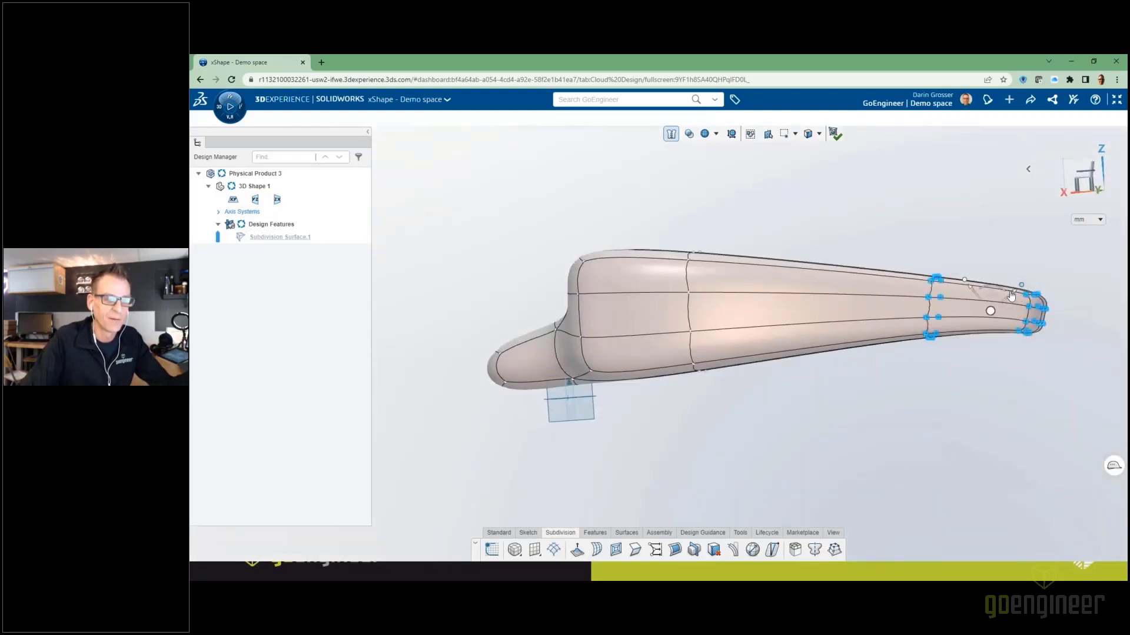
pyautogui.click(904, 251)
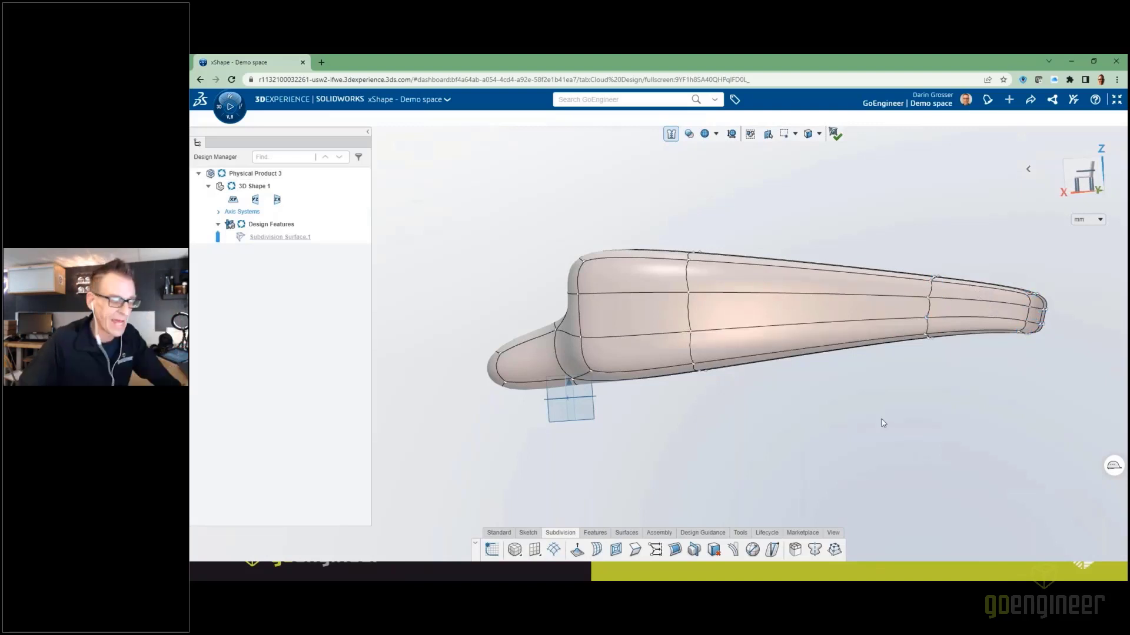
# - Insert an edge loop across the body from the upper edge of its long middle section
pyautogui.moveTo(736, 306); pyautogui.dragTo(824, 337, button='middle')
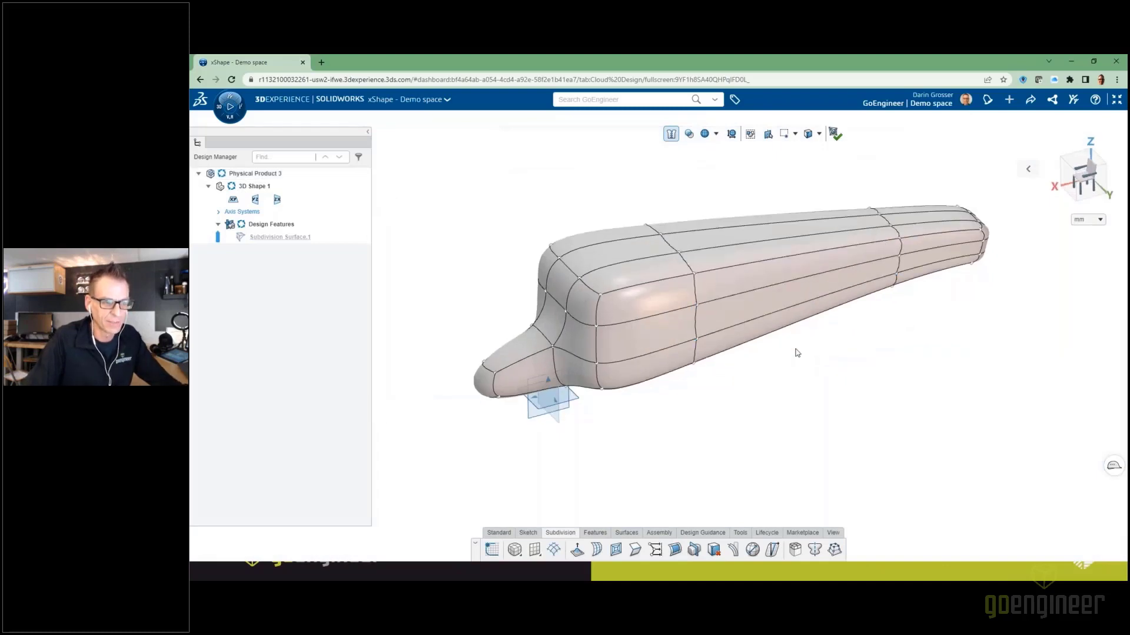
pyautogui.click(795, 258)
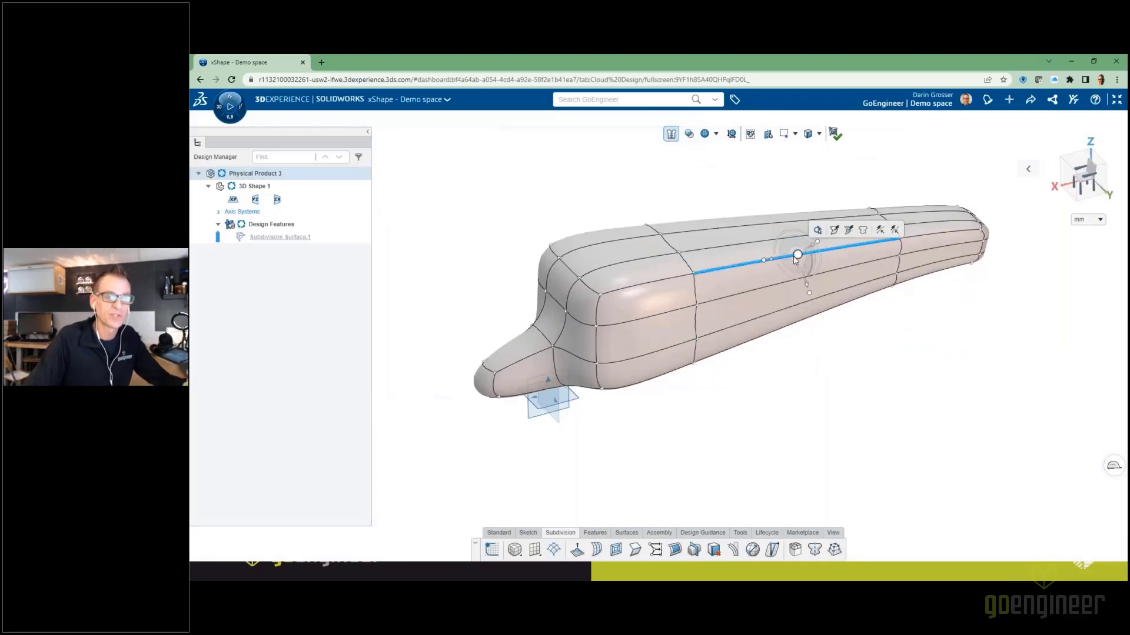
pyautogui.click(848, 231)
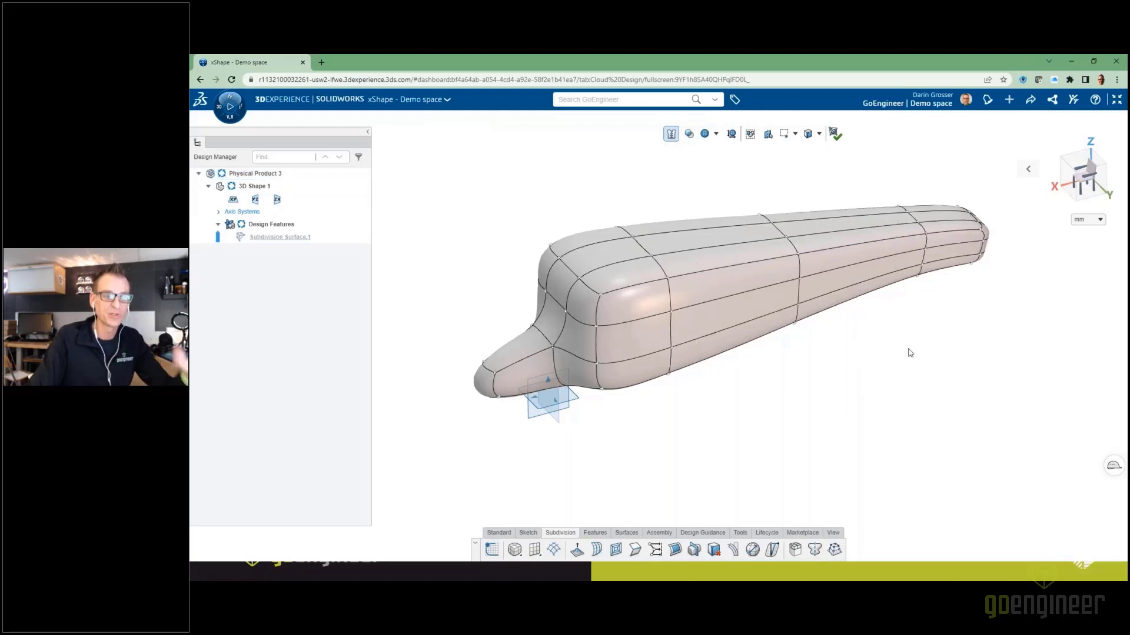
# - Insert another edge loop between the middle loop and the tapered end, and delete it again
pyautogui.click(863, 249)
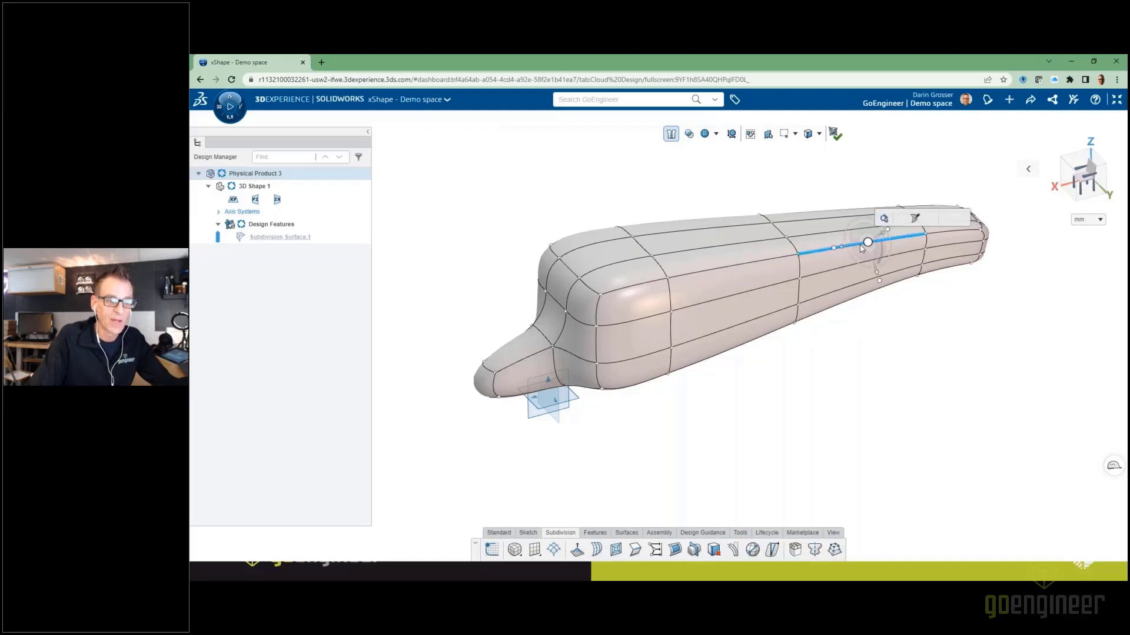
pyautogui.click(914, 219)
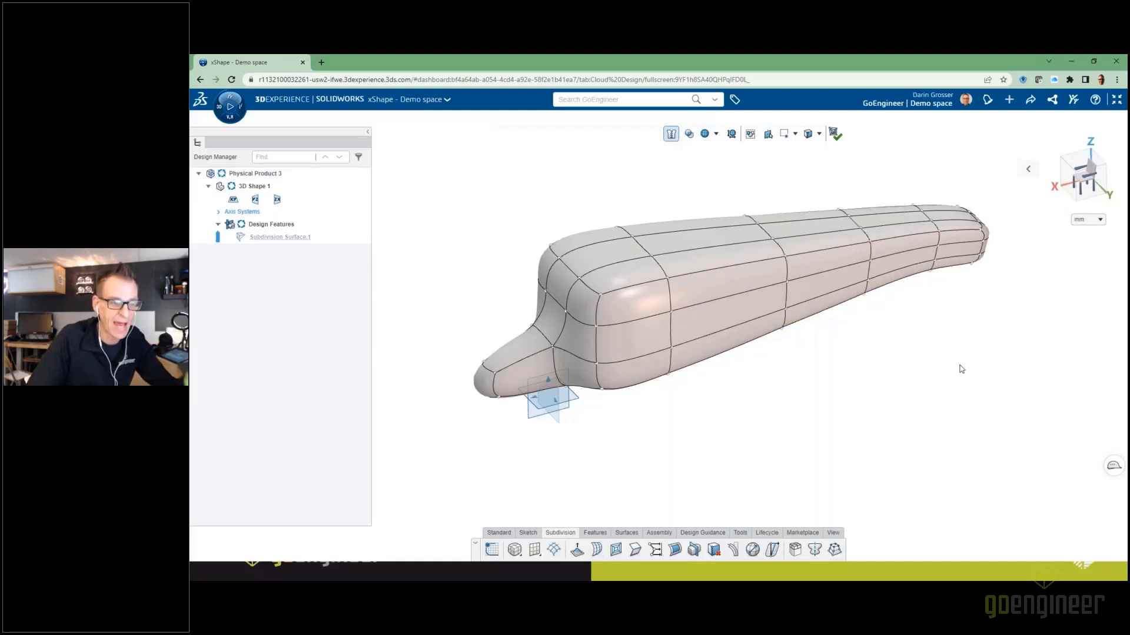
pyautogui.click(871, 252)
pyautogui.press('Delete')
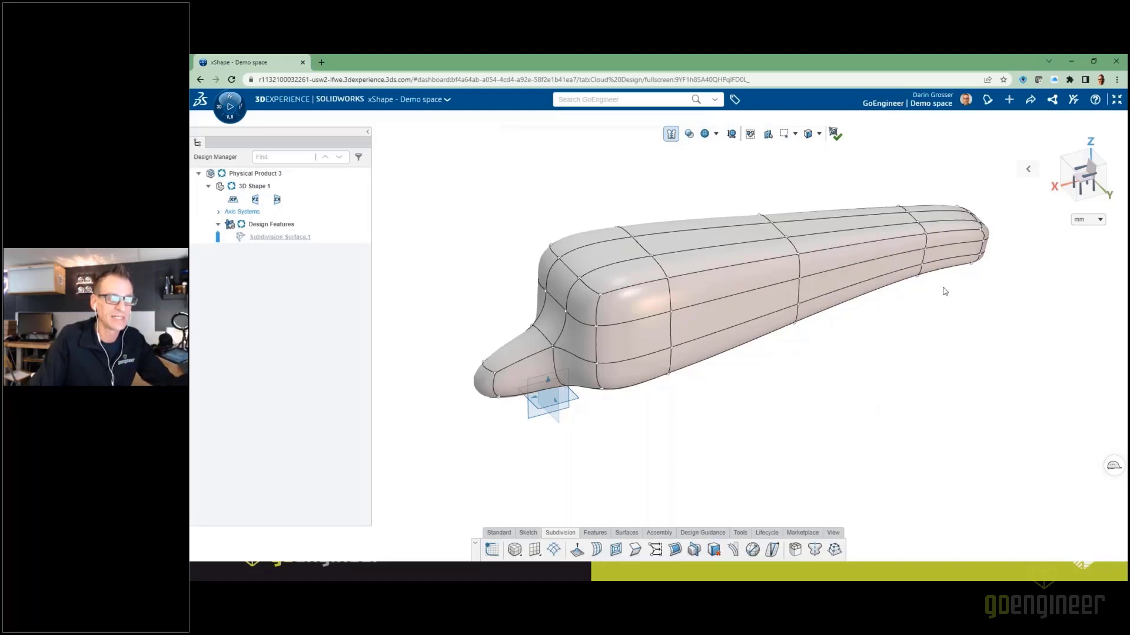
# - In the XZ view, select the control points of the tapered end, lower them along Z and tilt them downward
pyautogui.click(1090, 182)
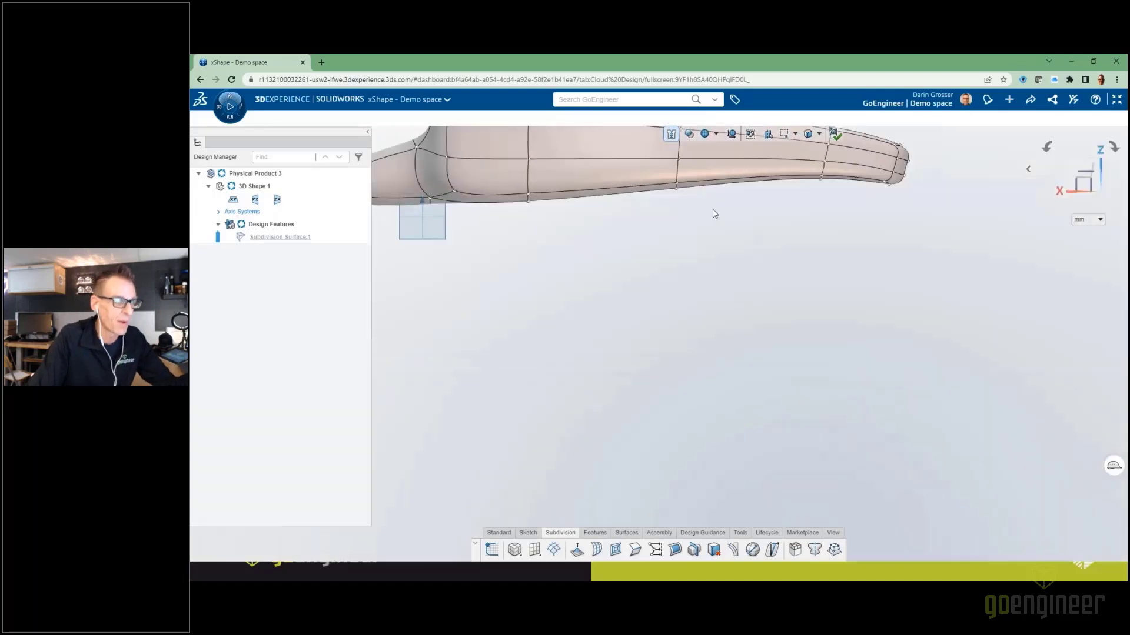
pyautogui.keyDown('ctrl'); pyautogui.moveTo(788, 295); pyautogui.dragTo(842, 389, button='middle'); pyautogui.keyUp('ctrl')
pyautogui.moveTo(990, 186); pyautogui.dragTo(831, 329)
pyautogui.moveTo(920, 254); pyautogui.dragTo(918, 280)
# - Select the control points of the middle edge loop, raise them with the robot to arch the body and clear the selection
pyautogui.moveTo(793, 168); pyautogui.dragTo(686, 325)
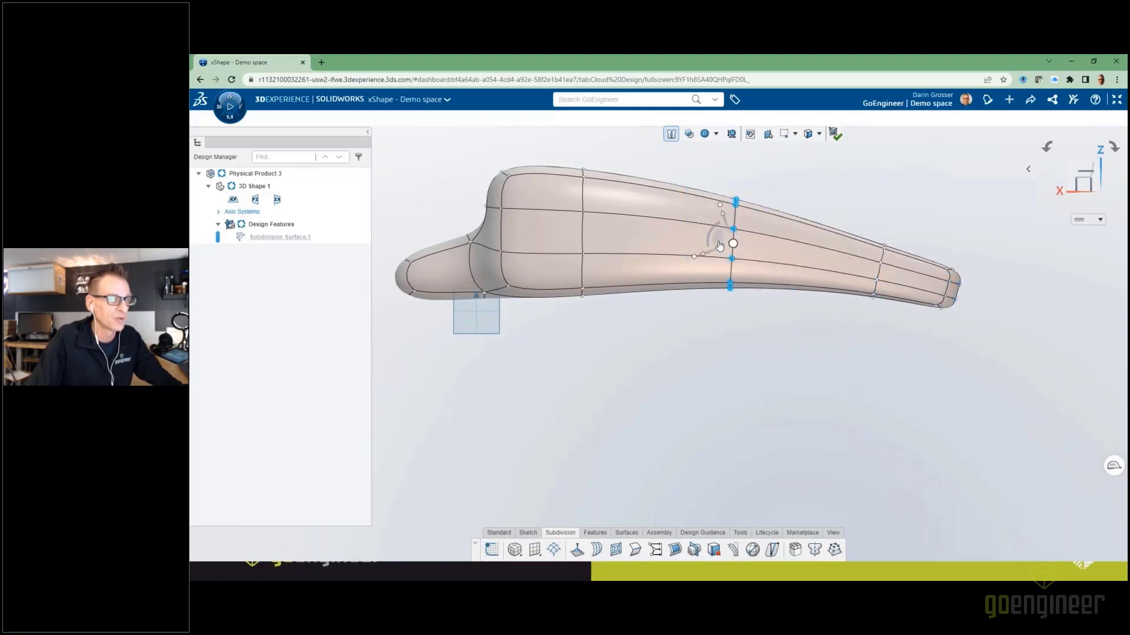
pyautogui.moveTo(729, 236); pyautogui.dragTo(727, 212)
pyautogui.moveTo(763, 304); pyautogui.dragTo(839, 336, button='middle')
pyautogui.click(787, 360)
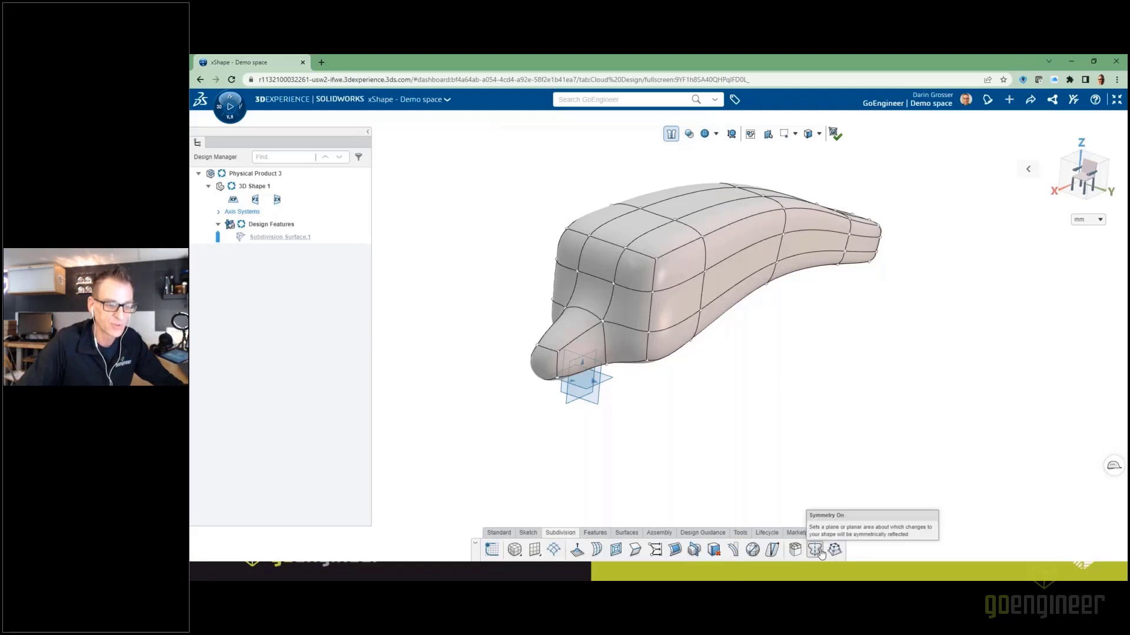
# - Turn on symmetry for the subdivision body about the vertical lengthwise plane
pyautogui.click(816, 552)
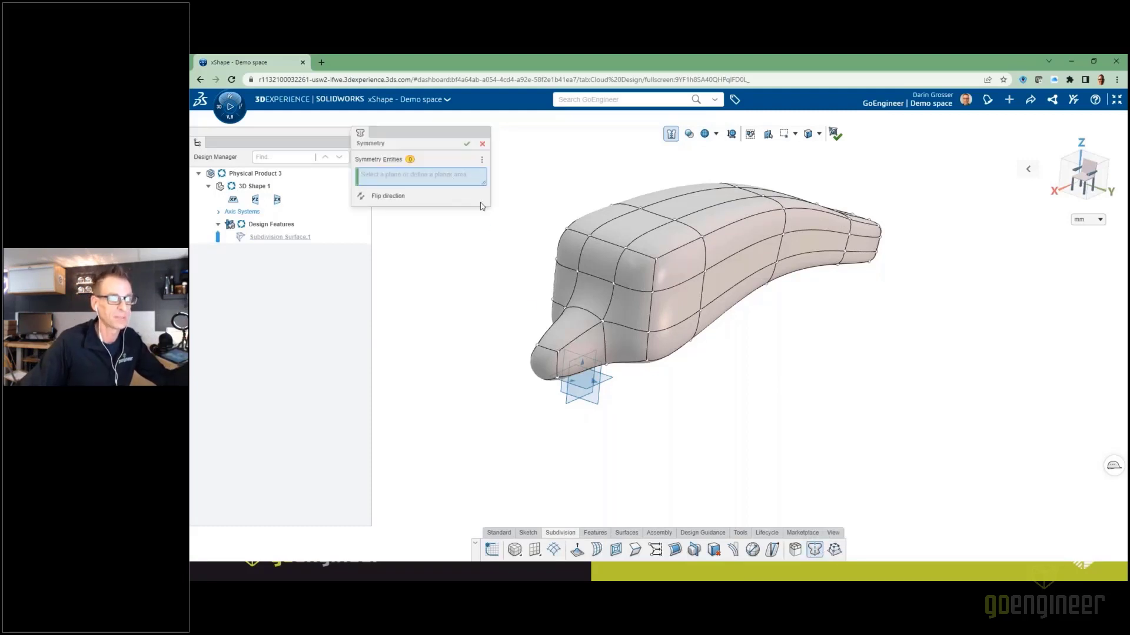
pyautogui.moveTo(484, 212); pyautogui.dragTo(595, 411, button='middle')
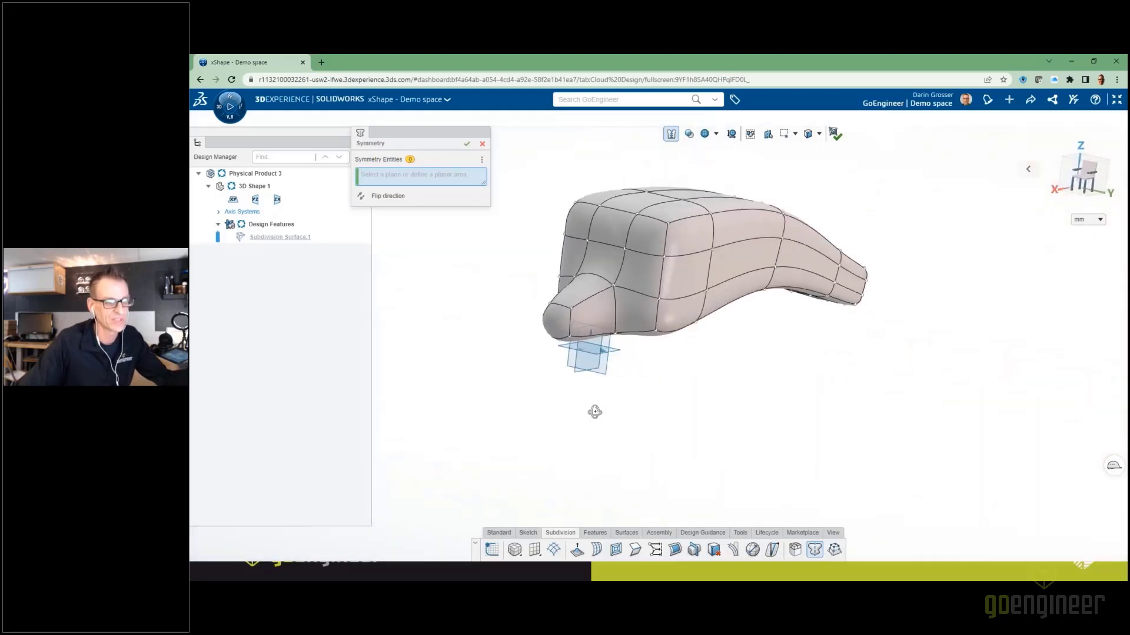
pyautogui.click(581, 362)
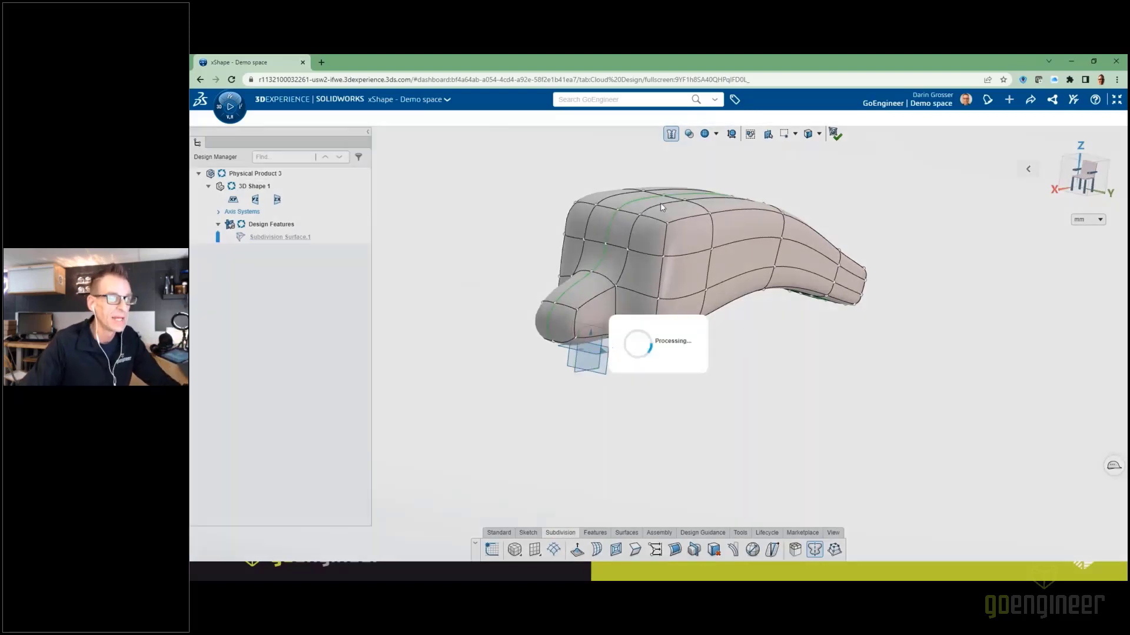
pyautogui.scroll(3, 506, 241)
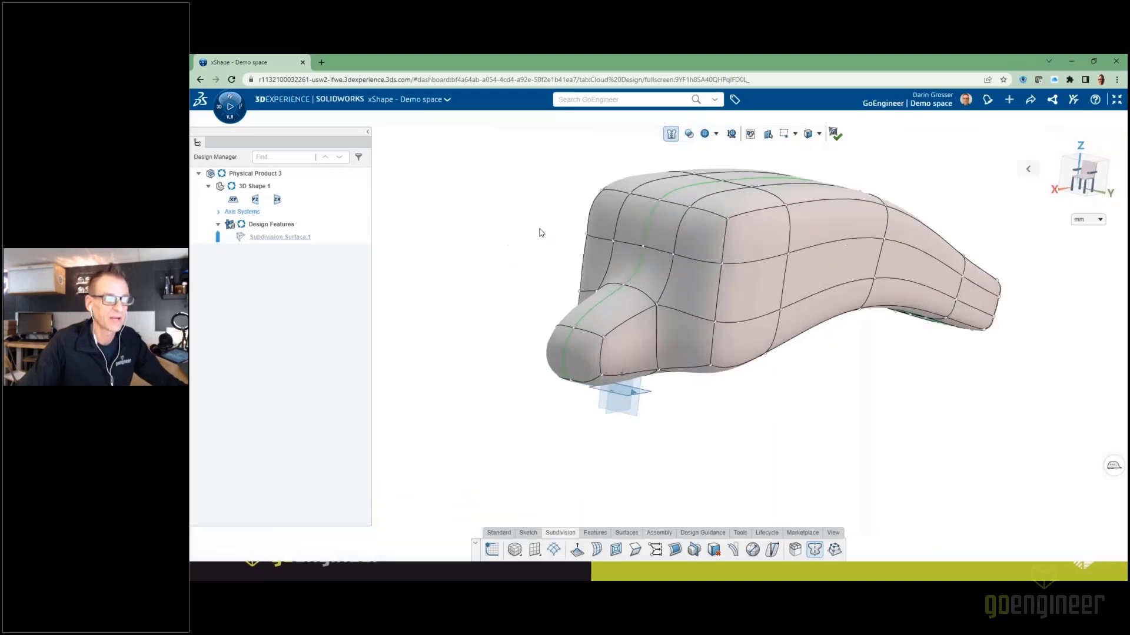
# - Shift the snout's side face and the body's upper front corner point slightly with the robot
pyautogui.click(607, 382)
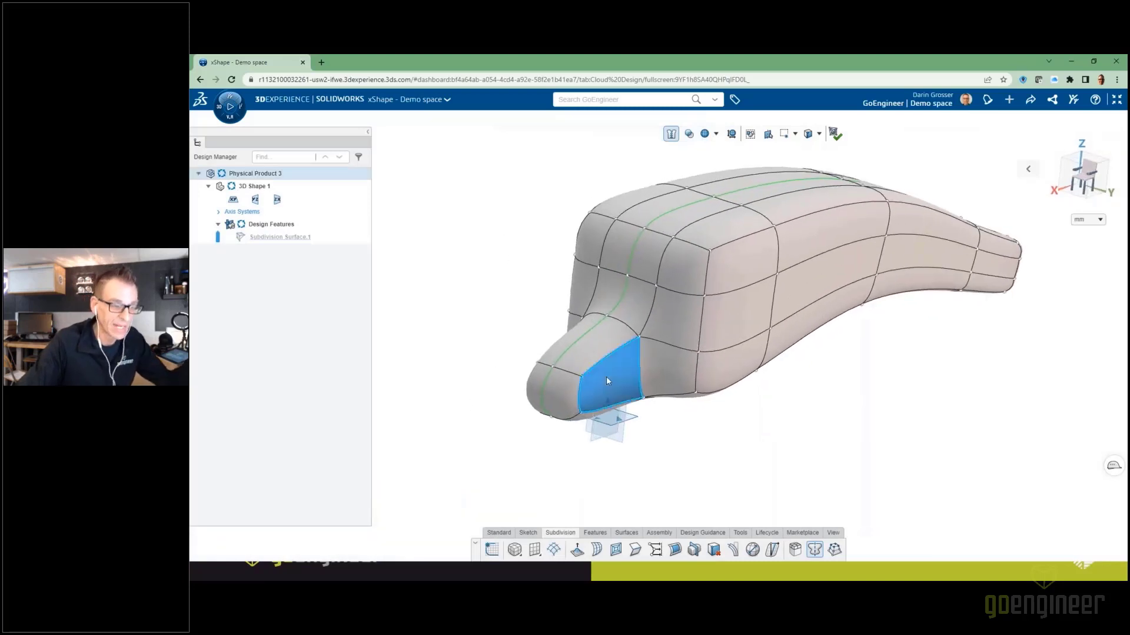
pyautogui.moveTo(624, 402); pyautogui.dragTo(621, 401)
pyautogui.moveTo(608, 355); pyautogui.dragTo(612, 371)
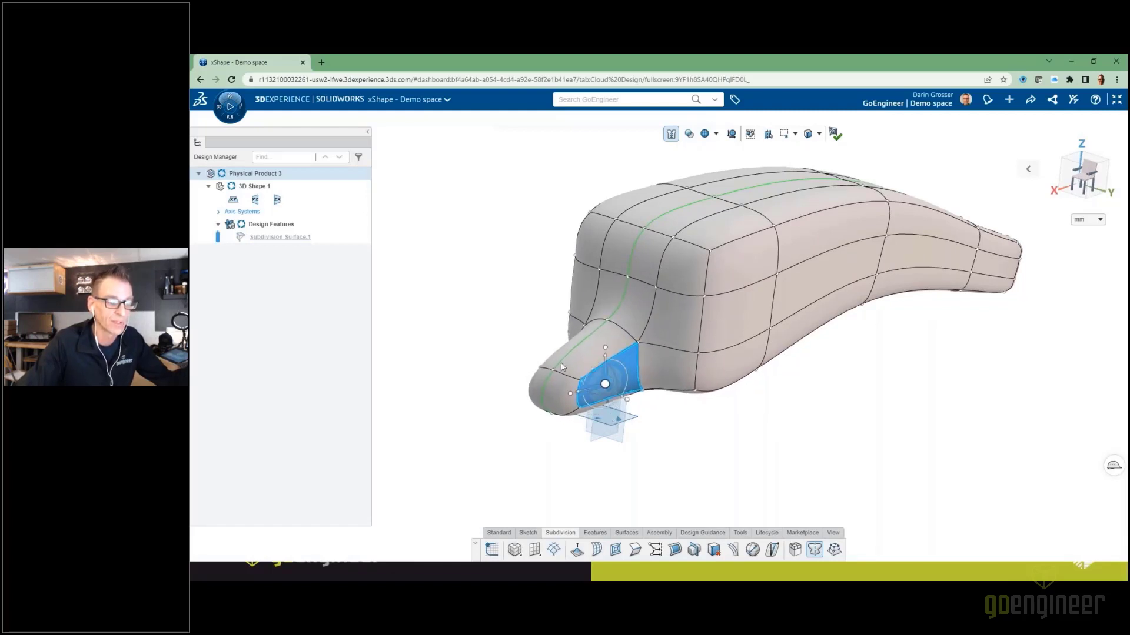
pyautogui.click(710, 250)
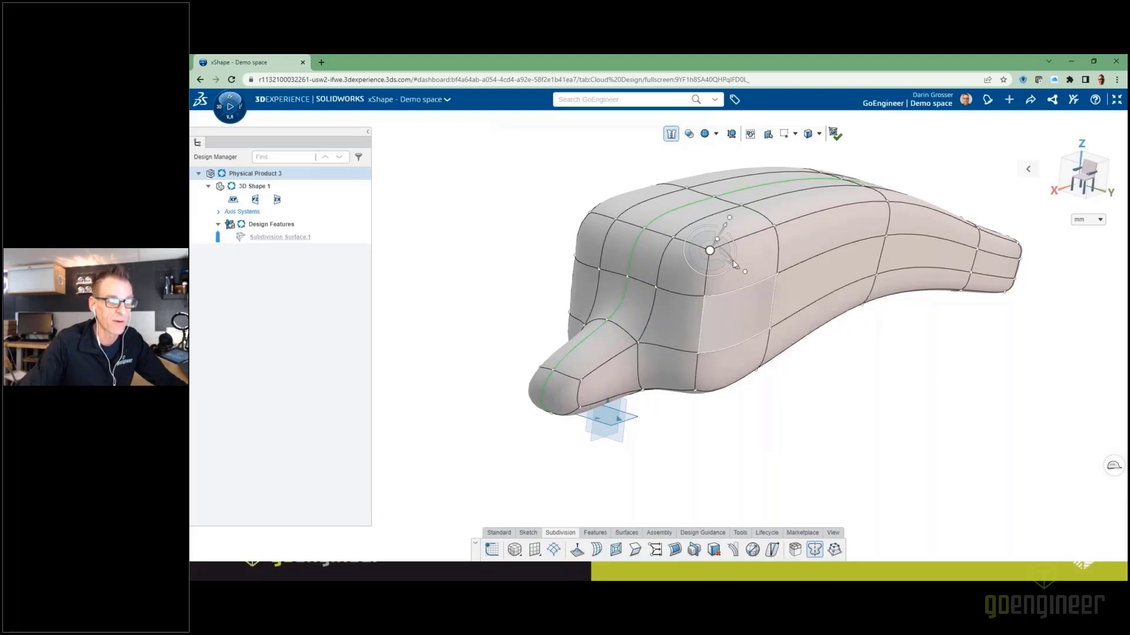
pyautogui.moveTo(715, 250); pyautogui.dragTo(708, 254)
pyautogui.moveTo(709, 293); pyautogui.dragTo(663, 276, button='middle')
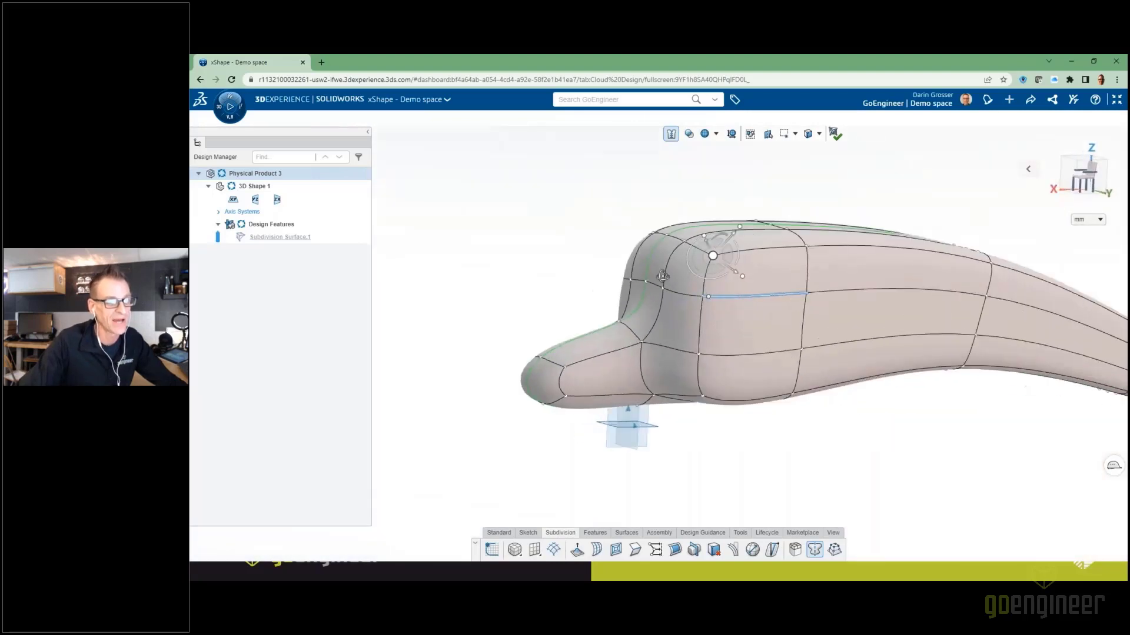
# - Select the three end faces on one side of the tail tip and extrude them outward to fork the tail
pyautogui.scroll(-3, 670, 318)
pyautogui.moveTo(795, 338); pyautogui.dragTo(757, 376, button='middle')
pyautogui.scroll(5, 891, 400)
pyautogui.moveTo(963, 407); pyautogui.dragTo(718, 380, button='middle')
pyautogui.click(669, 306)
pyautogui.keyDown('ctrl'); pyautogui.click(669, 329); pyautogui.keyUp('ctrl')
pyautogui.keyDown('ctrl'); pyautogui.click(665, 358); pyautogui.keyUp('ctrl')
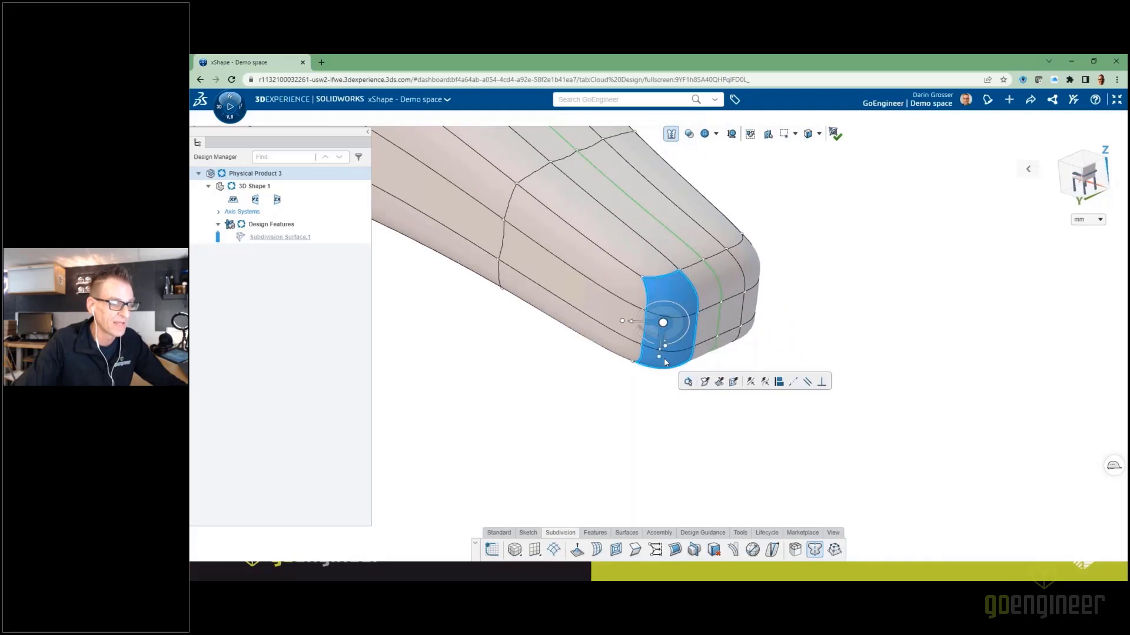
pyautogui.click(718, 383)
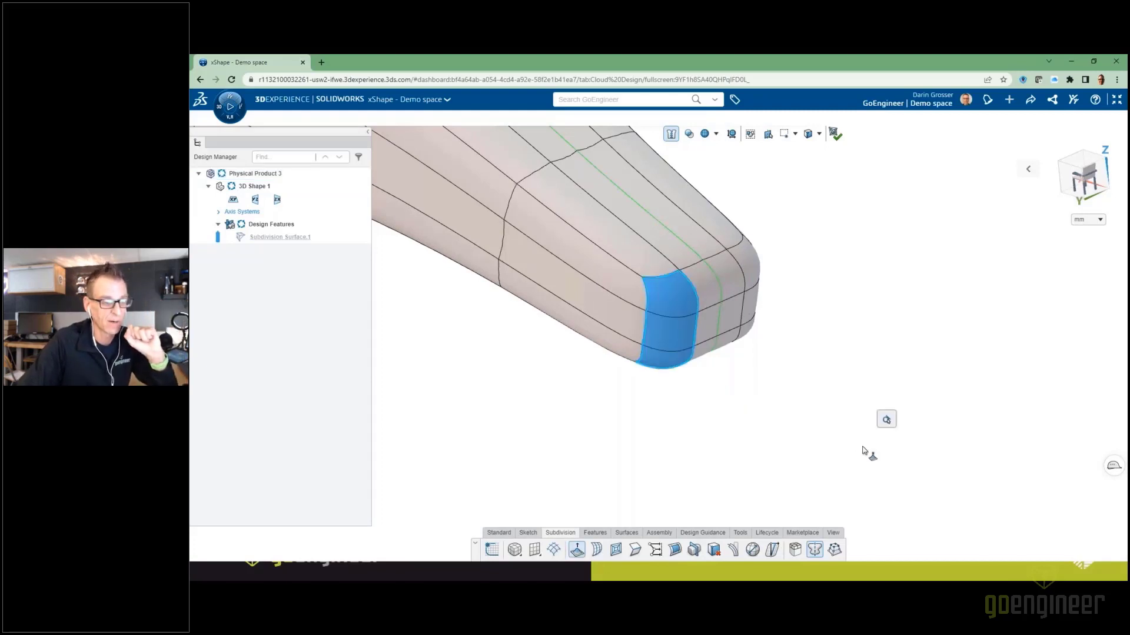
pyautogui.moveTo(864, 452); pyautogui.dragTo(820, 411)
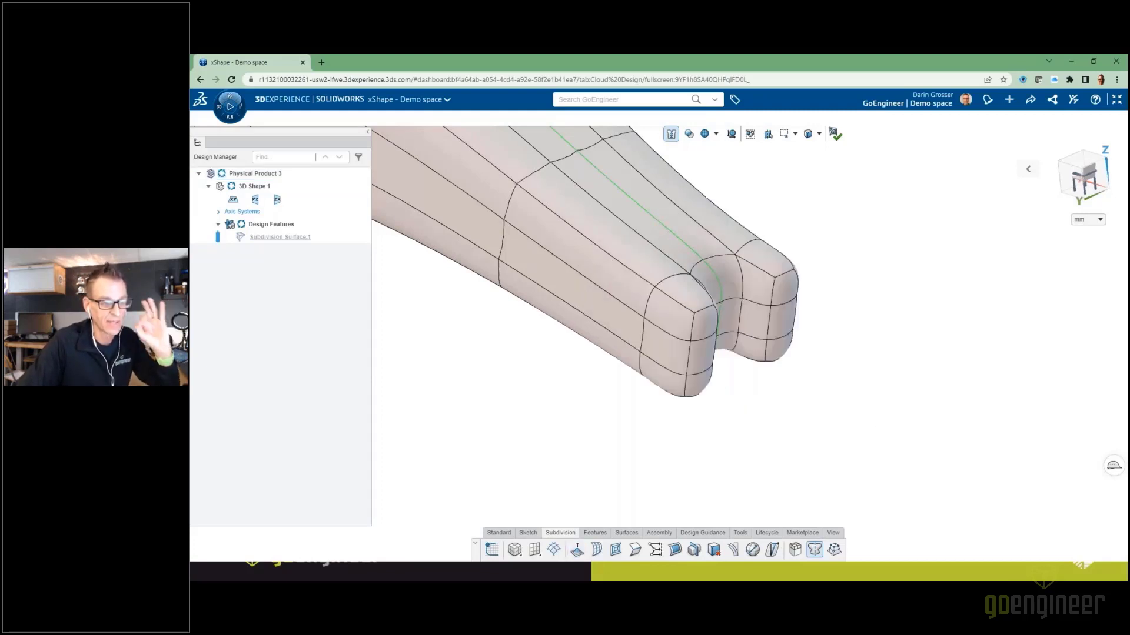
# - Select the end faces of the tail fork, move and reshape them outward with the robot and clear the selection
pyautogui.click(704, 322)
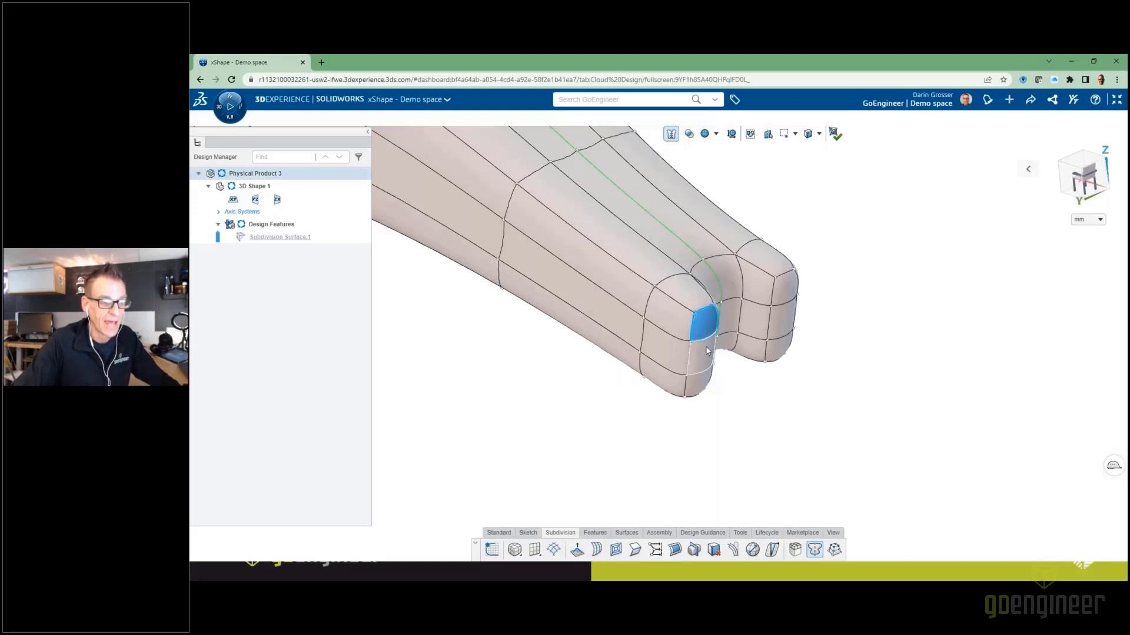
pyautogui.keyDown('ctrl'); pyautogui.click(700, 386); pyautogui.keyUp('ctrl')
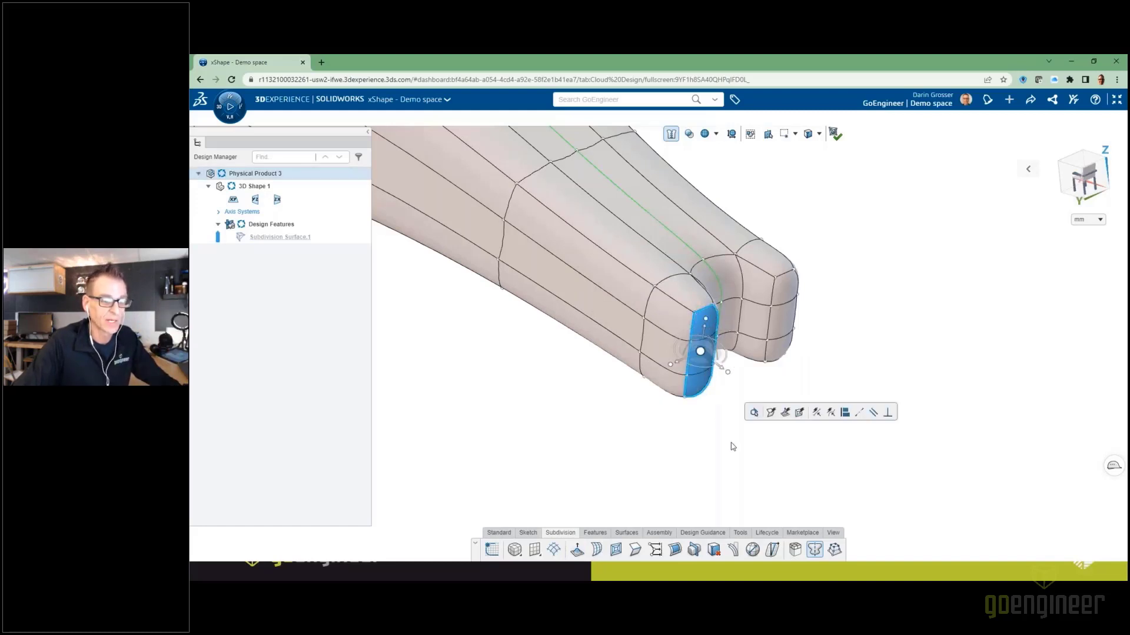
pyautogui.moveTo(700, 387); pyautogui.dragTo(599, 388)
pyautogui.moveTo(662, 405); pyautogui.dragTo(582, 420)
pyautogui.moveTo(607, 375); pyautogui.dragTo(609, 398)
pyautogui.moveTo(770, 343)
pyautogui.mouseDown(button='middle')
pyautogui.moveTo(765, 378)
pyautogui.moveTo(777, 396)
pyautogui.moveTo(758, 360)
pyautogui.mouseUp(button='middle')
pyautogui.scroll(-4, 675, 312)
pyautogui.moveTo(675, 315); pyautogui.dragTo(699, 331, button='middle')
pyautogui.scroll(-2, 633, 263)
pyautogui.keyDown('ctrl'); pyautogui.moveTo(615, 228); pyautogui.dragTo(697, 213, button='middle'); pyautogui.keyUp('ctrl')
pyautogui.click(691, 212)
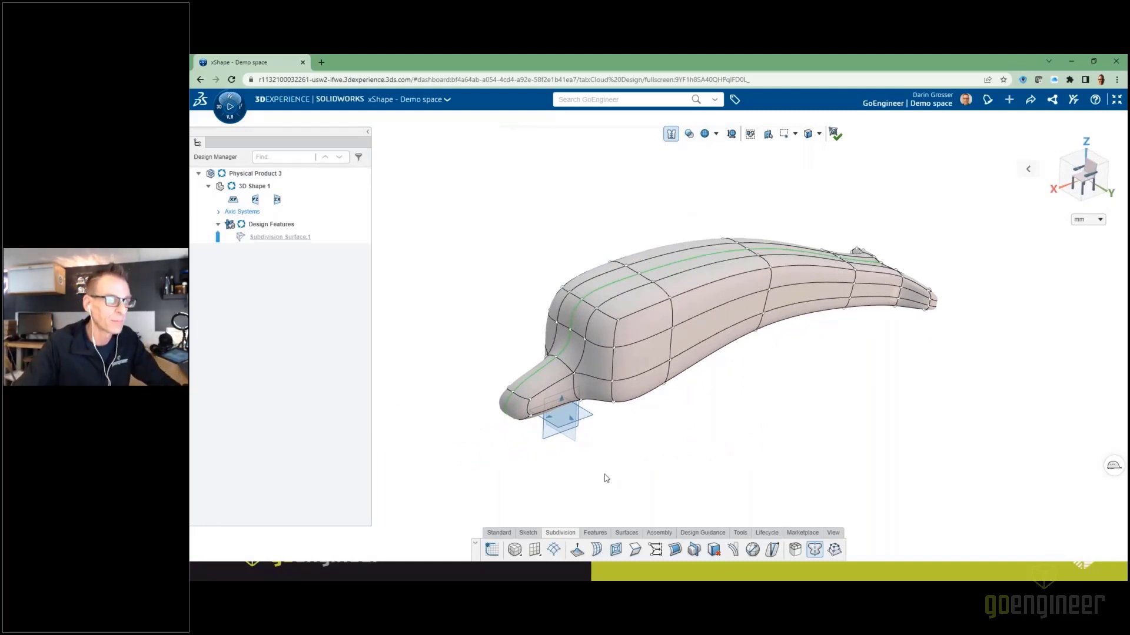
# - Insert an edge loop across the body from the upper side edge of the section just behind the front block
pyautogui.scroll(3, 887, 356)
pyautogui.keyDown('ctrl'); pyautogui.moveTo(744, 360); pyautogui.dragTo(842, 315, button='middle'); pyautogui.keyUp('ctrl')
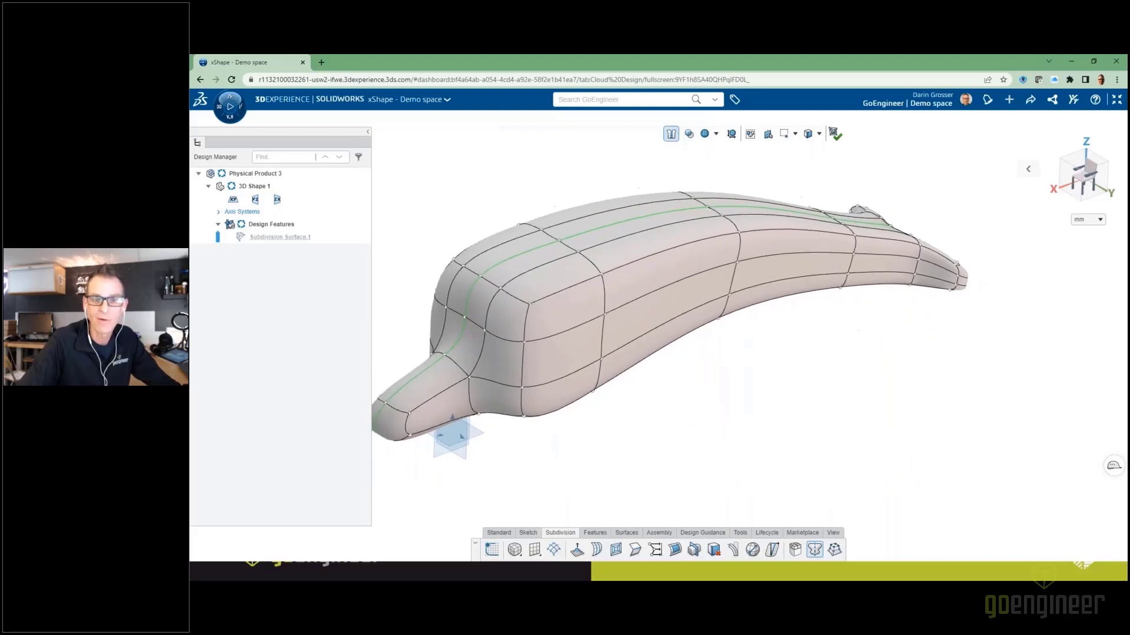
pyautogui.click(658, 258)
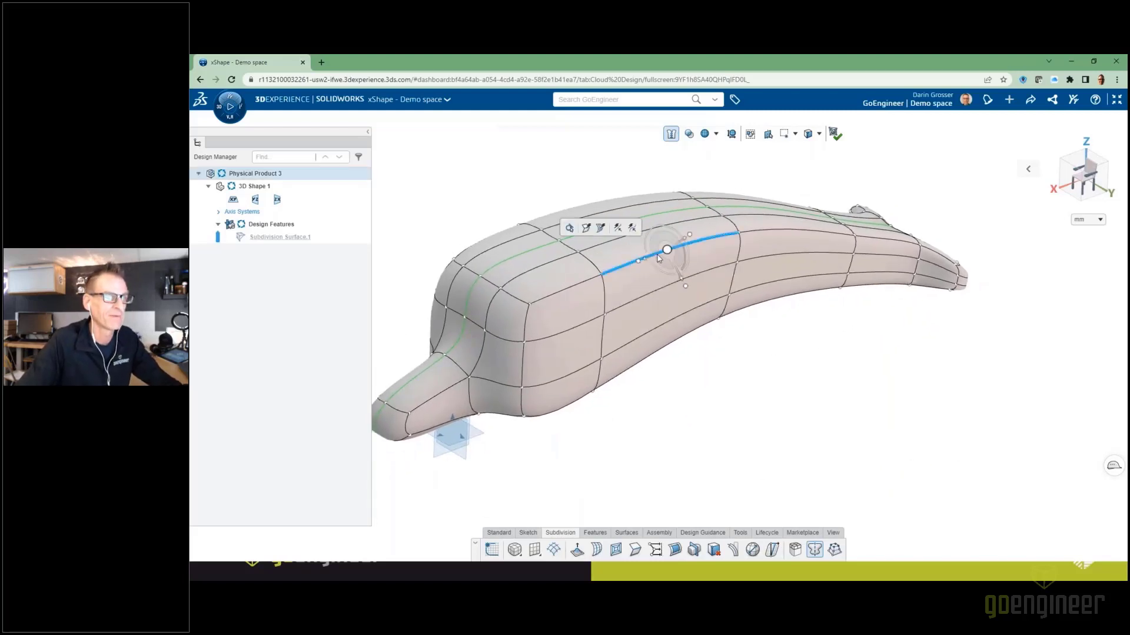
pyautogui.click(600, 230)
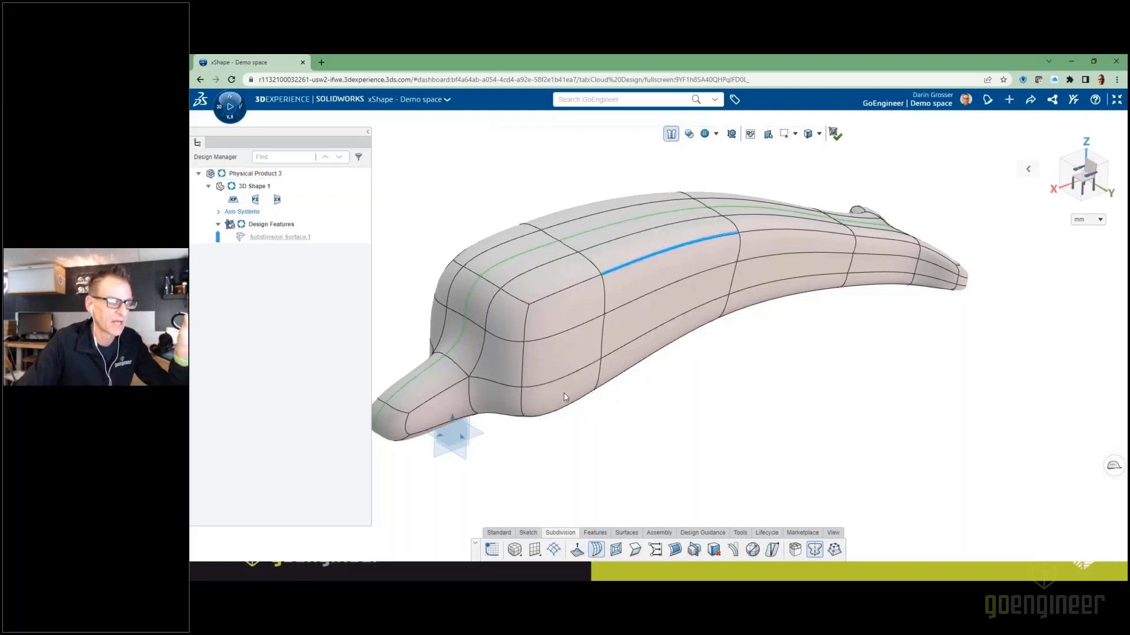
# - Extrude the lower side face behind the front block outward, and extrude its end face again to form a flipper
pyautogui.moveTo(653, 426); pyautogui.dragTo(575, 305, button='middle')
pyautogui.click(575, 306)
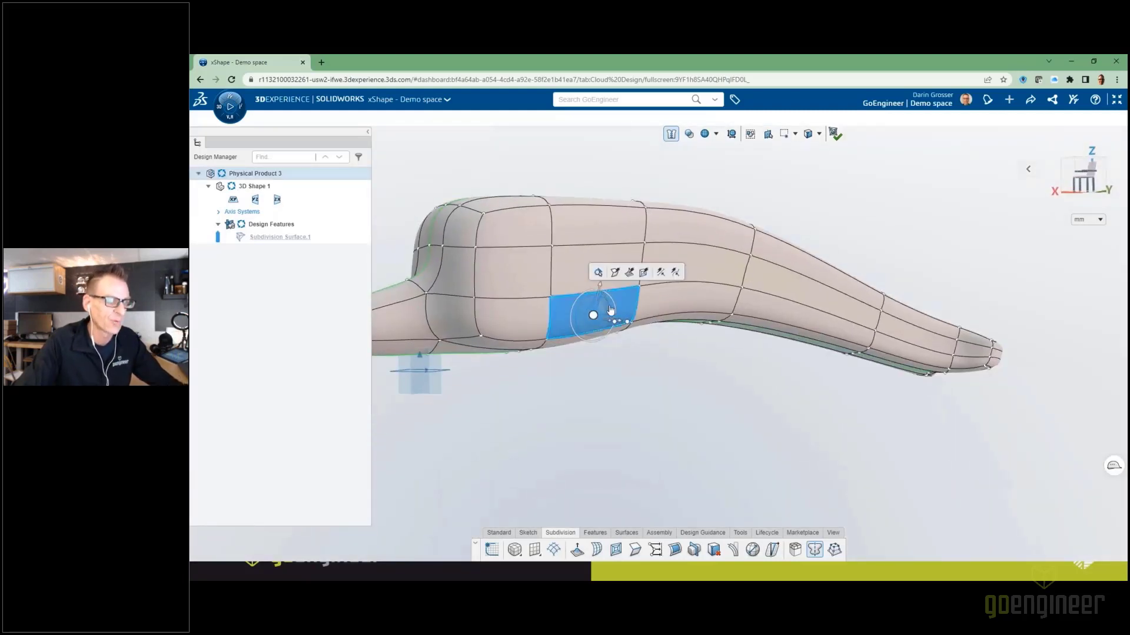
pyautogui.click(630, 272)
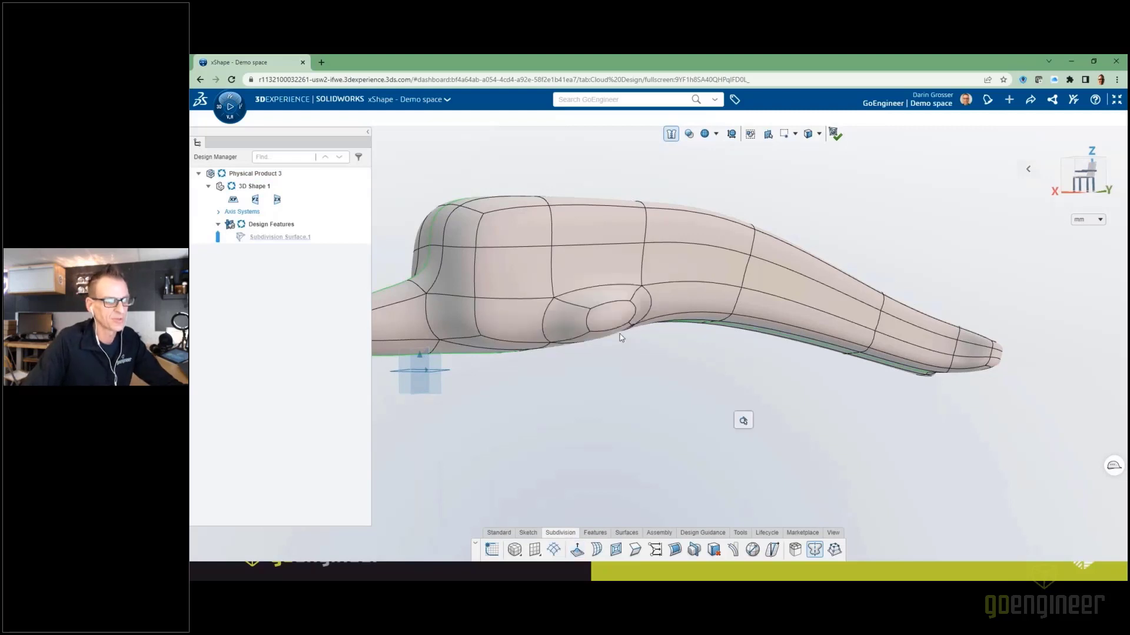
pyautogui.moveTo(613, 346); pyautogui.dragTo(618, 378, button='middle')
pyautogui.click(618, 375)
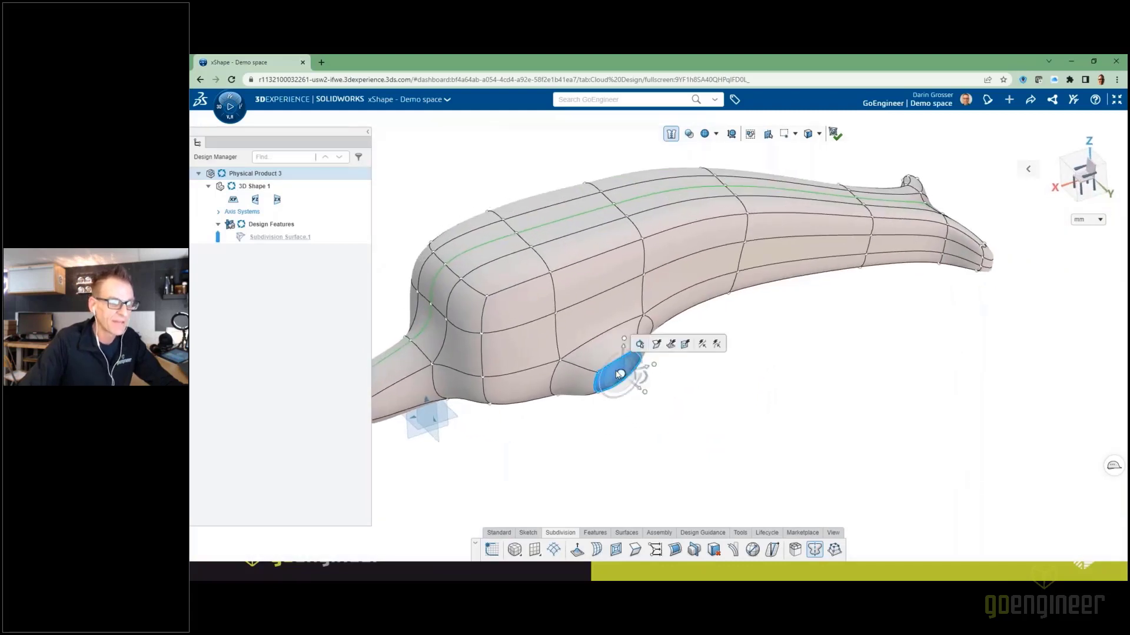
pyautogui.click(675, 349)
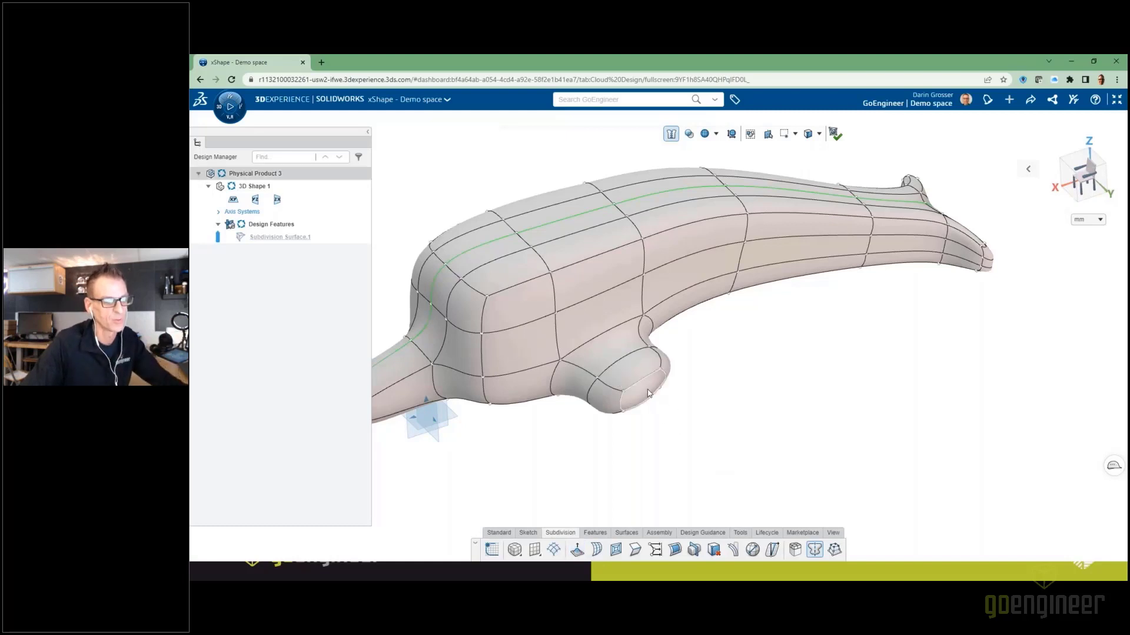
# - Select the flipper's end face and shrink it with the robot to taper the tip
pyautogui.click(647, 392)
pyautogui.moveTo(679, 384); pyautogui.dragTo(664, 406)
pyautogui.moveTo(655, 473); pyautogui.dragTo(648, 446, button='middle')
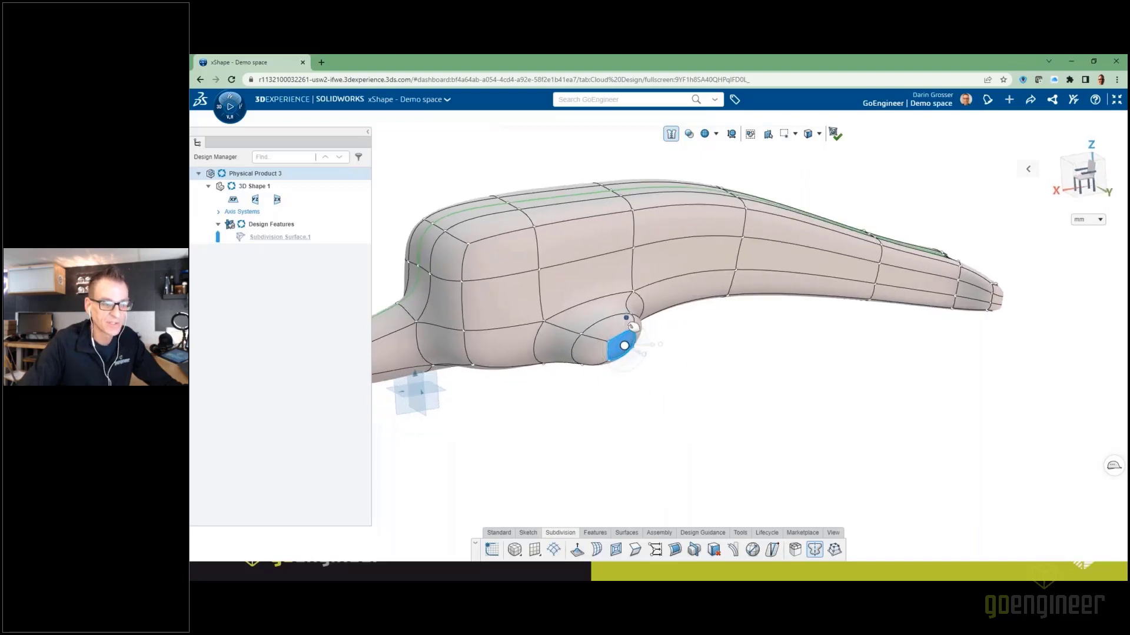
# - Try to pull the flipper's end face further out with the robot, and undo the change
pyautogui.moveTo(638, 327); pyautogui.dragTo(669, 416)
pyautogui.moveTo(668, 416); pyautogui.dragTo(759, 400, button='middle')
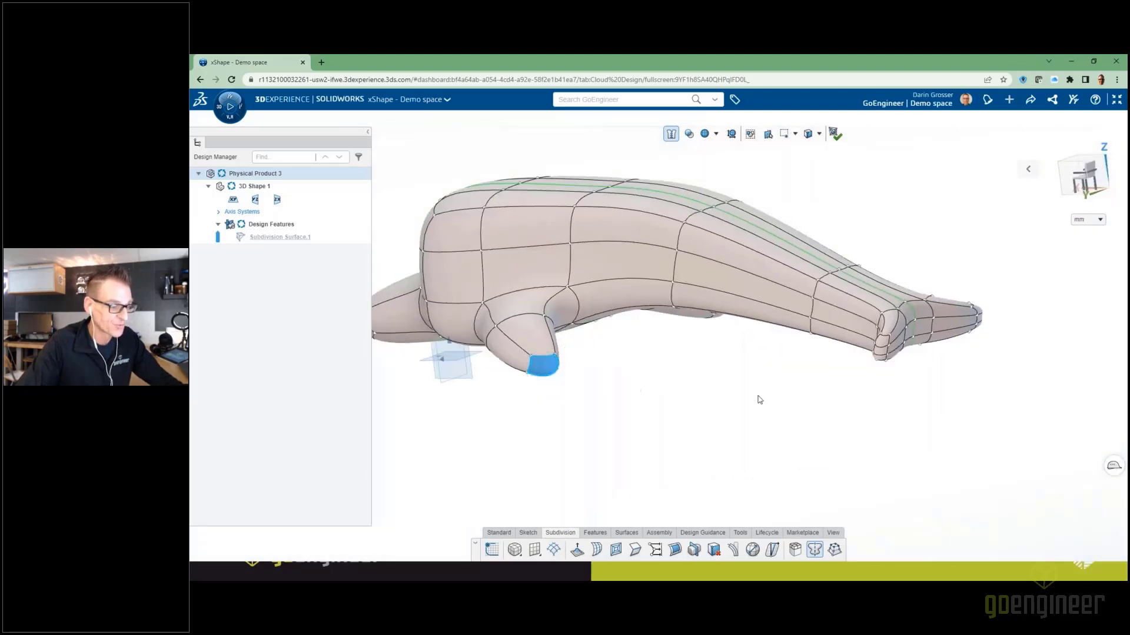
pyautogui.hotkey('ctrl', 'z')
# - Move the flipper's end face outward with the robot to lengthen the flipper
pyautogui.moveTo(663, 427); pyautogui.dragTo(759, 440, button='middle')
pyautogui.scroll(-5, 729, 386)
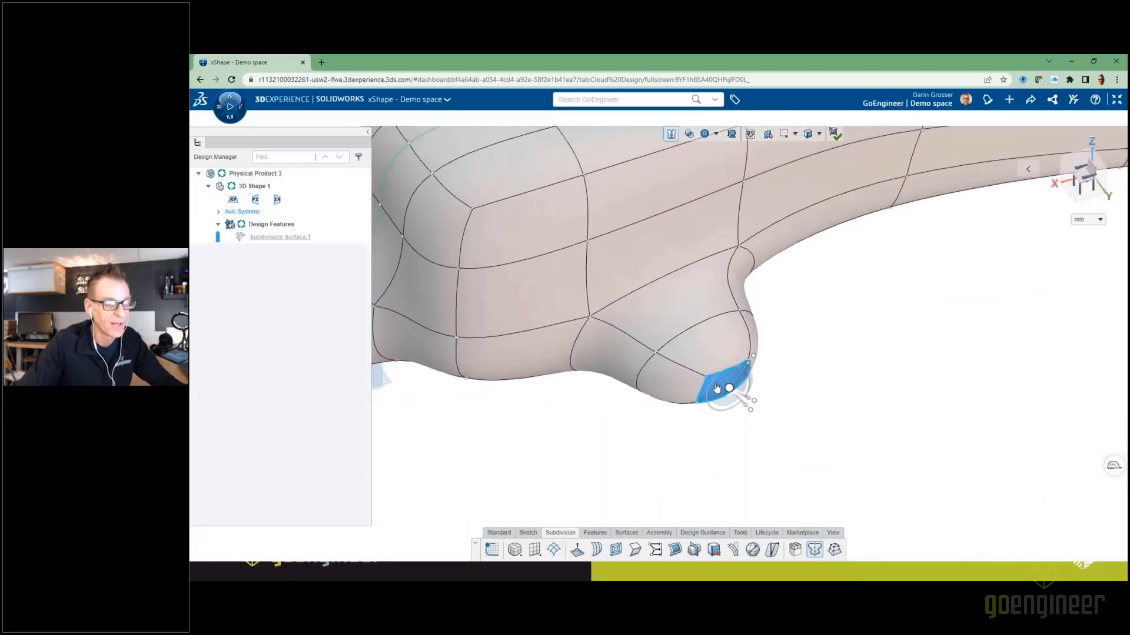
pyautogui.moveTo(746, 393); pyautogui.dragTo(829, 392)
pyautogui.moveTo(800, 425); pyautogui.dragTo(899, 478, button='middle')
pyautogui.scroll(4, 822, 451)
pyautogui.scroll(-4, 830, 452)
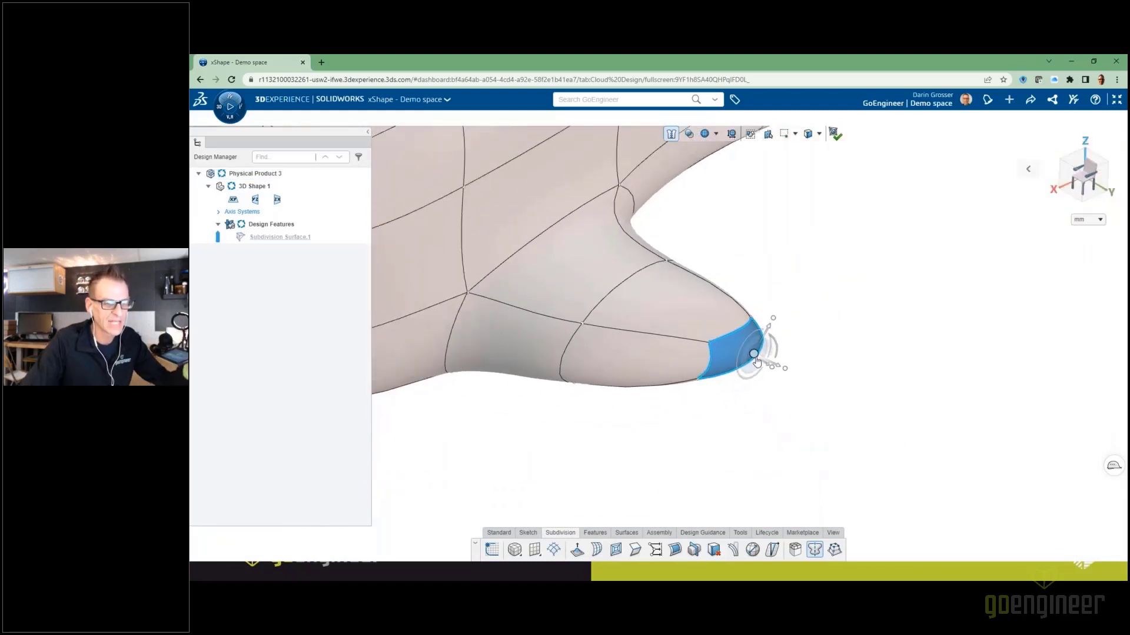
# - In the XZ view, detach the robot from the flipper's end face and choose Selection as its orientation
pyautogui.click(1098, 187)
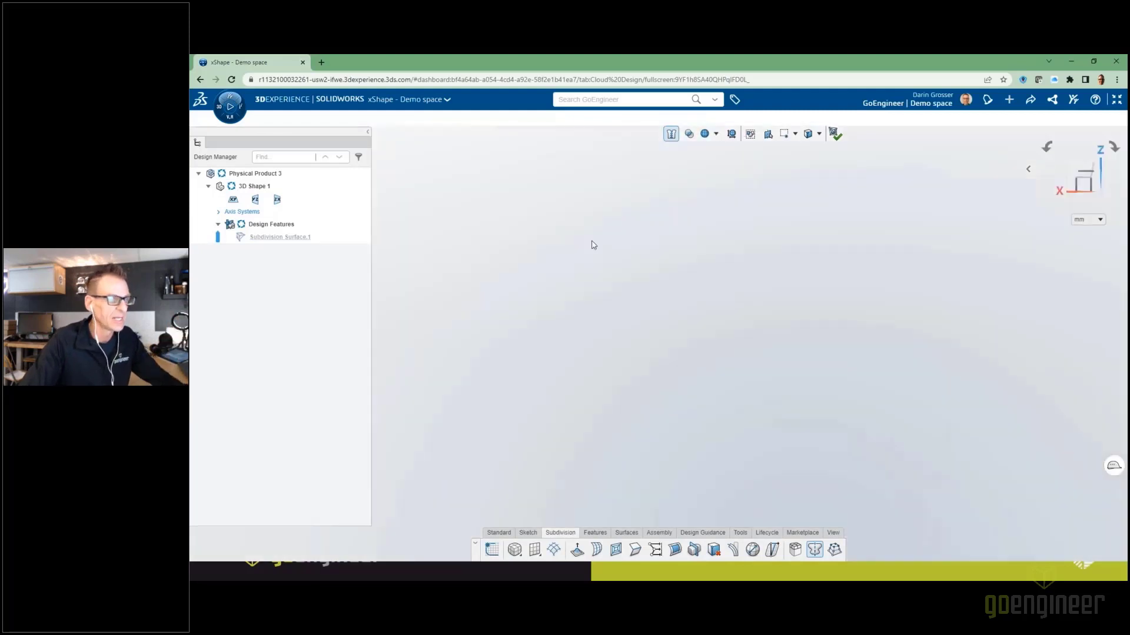
pyautogui.moveTo(567, 218); pyautogui.dragTo(769, 397, button='middle')
pyautogui.scroll(5, 769, 397)
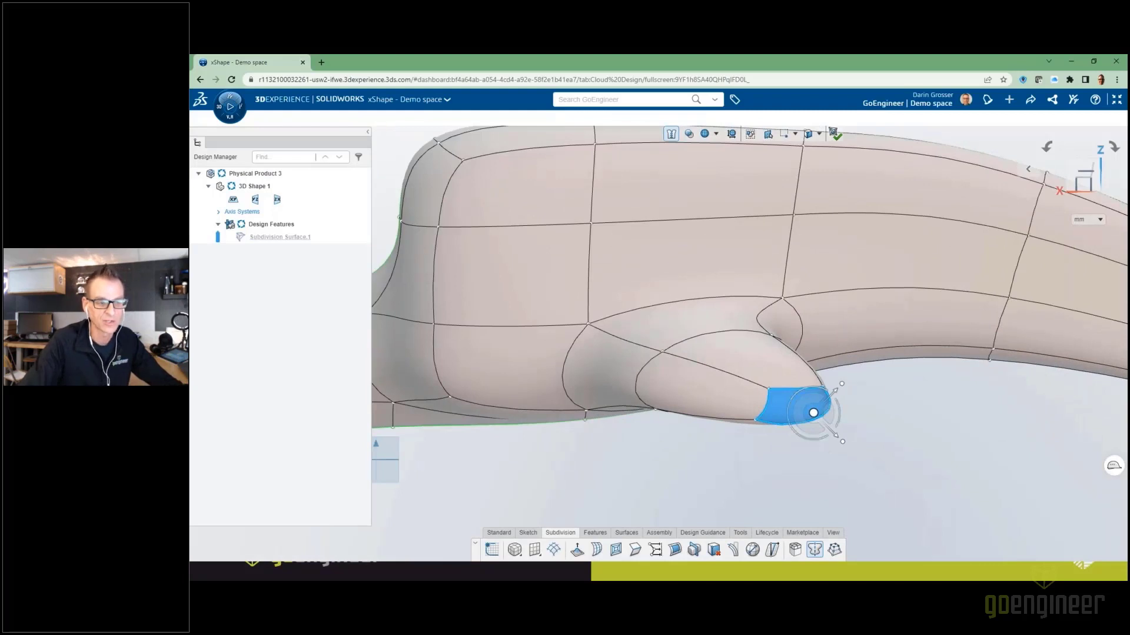
pyautogui.click(813, 415)
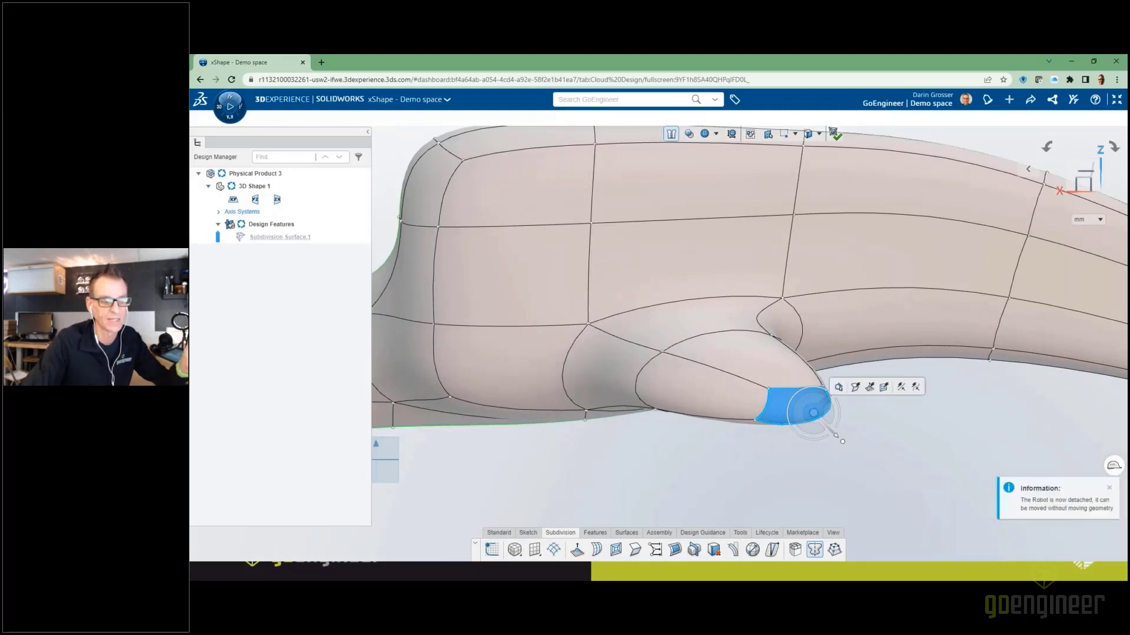
pyautogui.rightClick(813, 414)
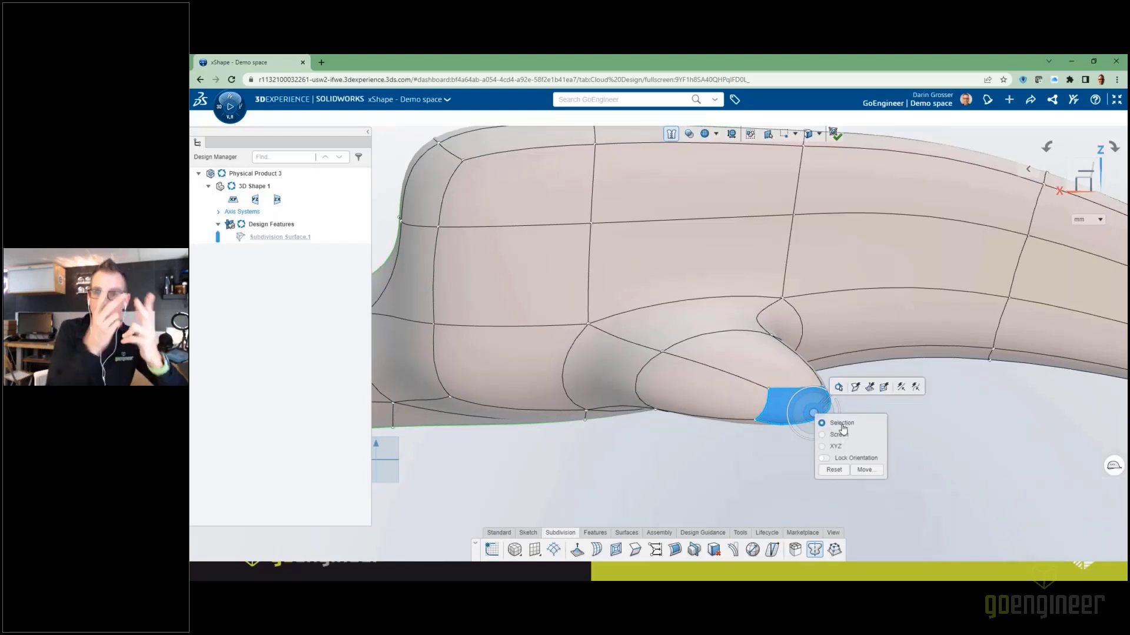
pyautogui.click(841, 424)
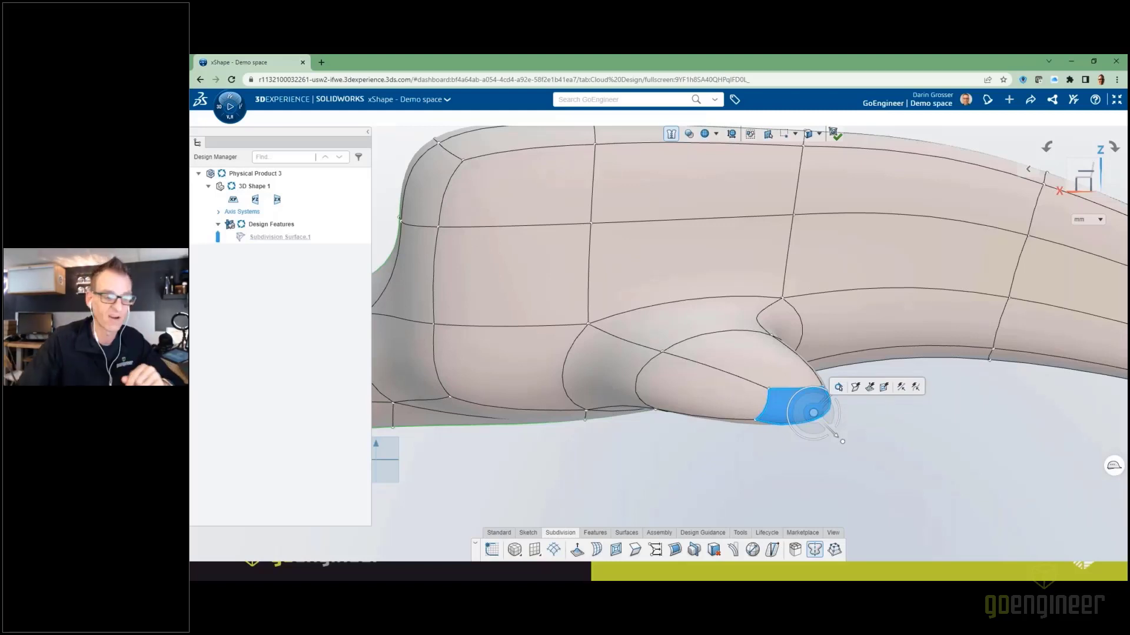
# - Set the robot's orientation to XYZ and reattach it to the flipper's end face
pyautogui.rightClick(814, 419)
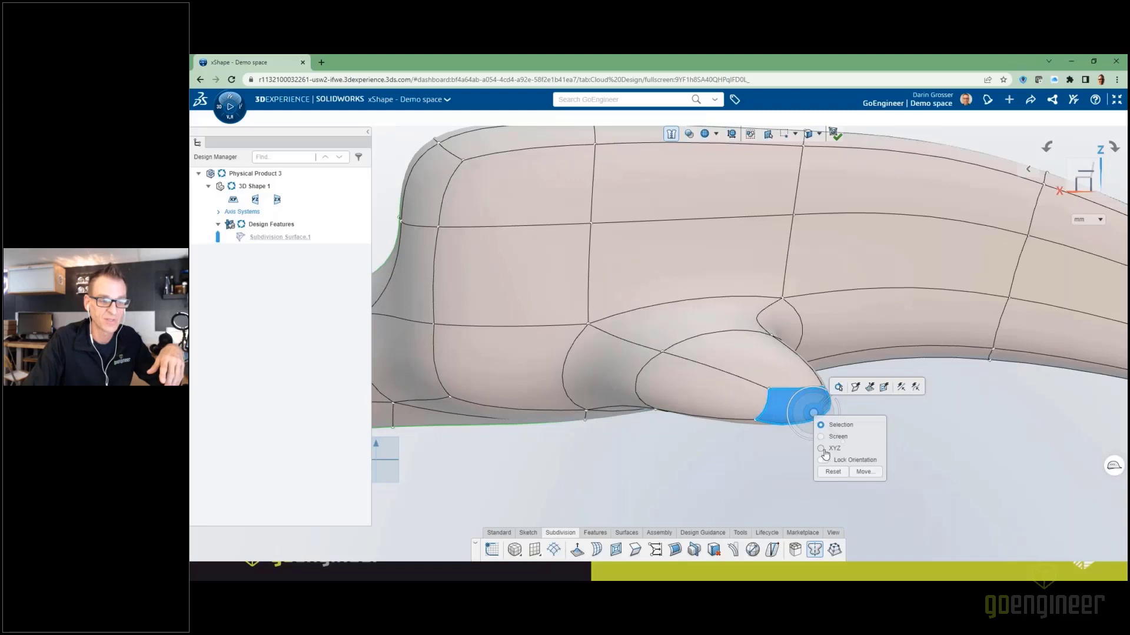
pyautogui.click(822, 449)
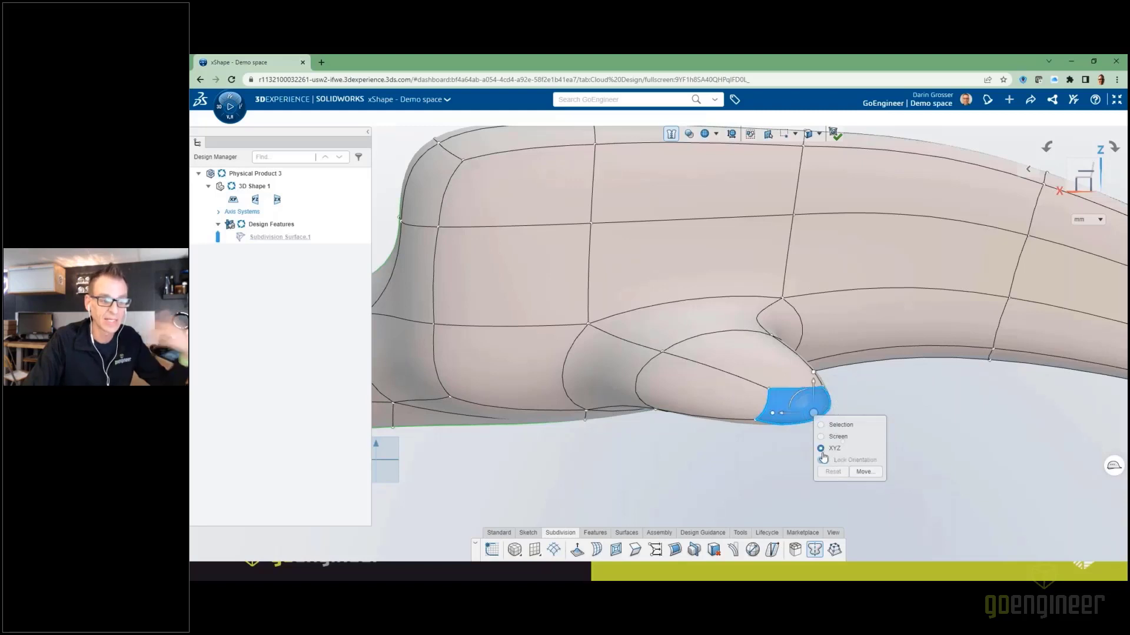
pyautogui.click(809, 442)
pyautogui.click(812, 413)
pyautogui.scroll(-4, 833, 423)
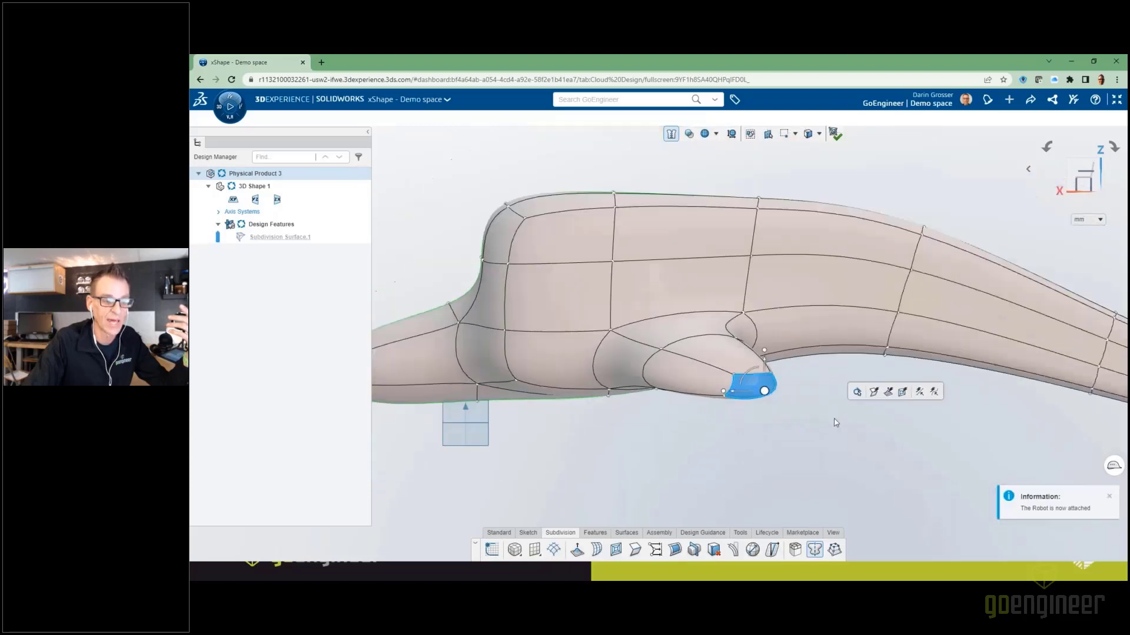
# - Pull the flipper's end face further outward with the robot and clear the face selection
pyautogui.moveTo(759, 397); pyautogui.dragTo(1123, 128, button='middle')
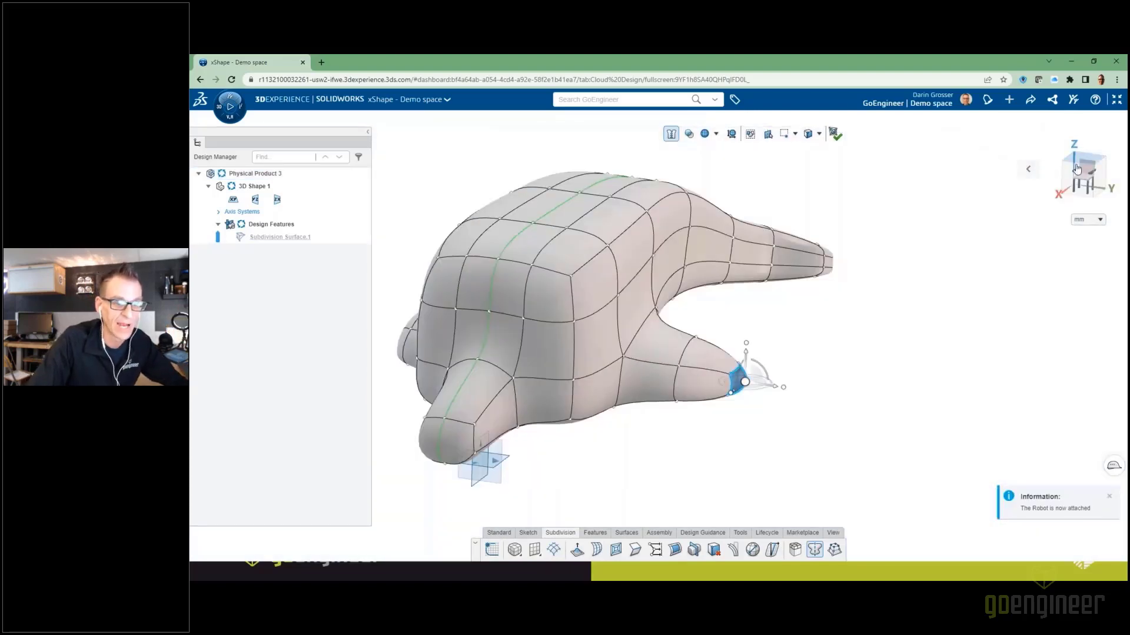
pyautogui.scroll(6, 797, 386)
pyautogui.moveTo(798, 423); pyautogui.dragTo(799, 450, button='middle')
pyautogui.keyDown('ctrl'); pyautogui.moveTo(799, 450); pyautogui.dragTo(830, 324, button='middle'); pyautogui.keyUp('ctrl')
pyautogui.moveTo(795, 354); pyautogui.dragTo(853, 384)
pyautogui.moveTo(854, 446); pyautogui.dragTo(783, 341, button='middle')
pyautogui.scroll(-6, 718, 302)
pyautogui.moveTo(719, 303); pyautogui.dragTo(871, 340, button='middle')
pyautogui.scroll(3, 760, 248)
pyautogui.scroll(2, 759, 247)
pyautogui.moveTo(824, 275); pyautogui.dragTo(869, 274, button='middle')
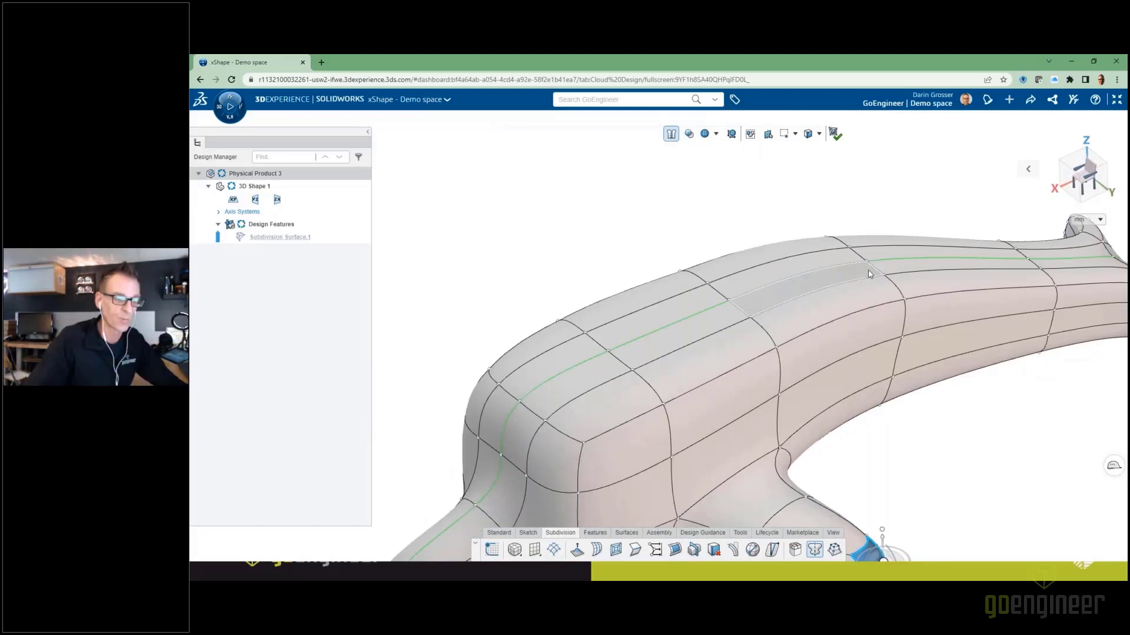
pyautogui.scroll(-3, 858, 290)
pyautogui.moveTo(887, 308)
pyautogui.keyDown('ctrl'); pyautogui.mouseDown(button='middle')
pyautogui.moveTo(788, 291)
pyautogui.moveTo(803, 323)
pyautogui.moveTo(797, 290)
pyautogui.moveTo(799, 302)
pyautogui.mouseUp(button='middle'); pyautogui.keyUp('ctrl')
pyautogui.click(743, 221)
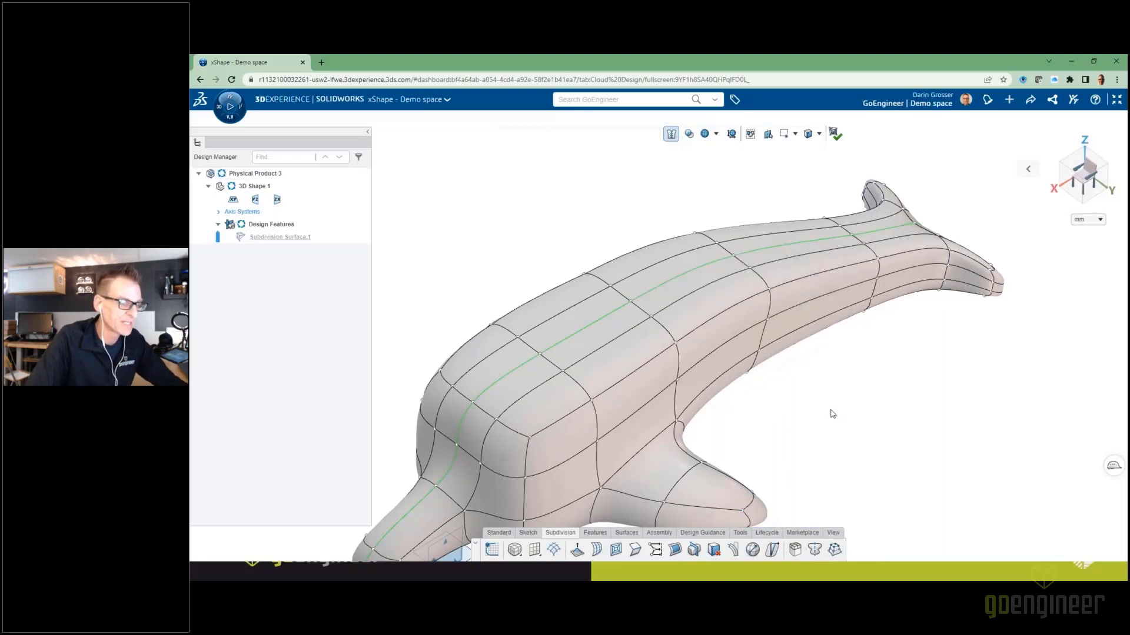
# - Subdivide the two adjacent faces on either side of the centreline on the animal's back using Subdivide Faces
pyautogui.scroll(-3, 768, 401)
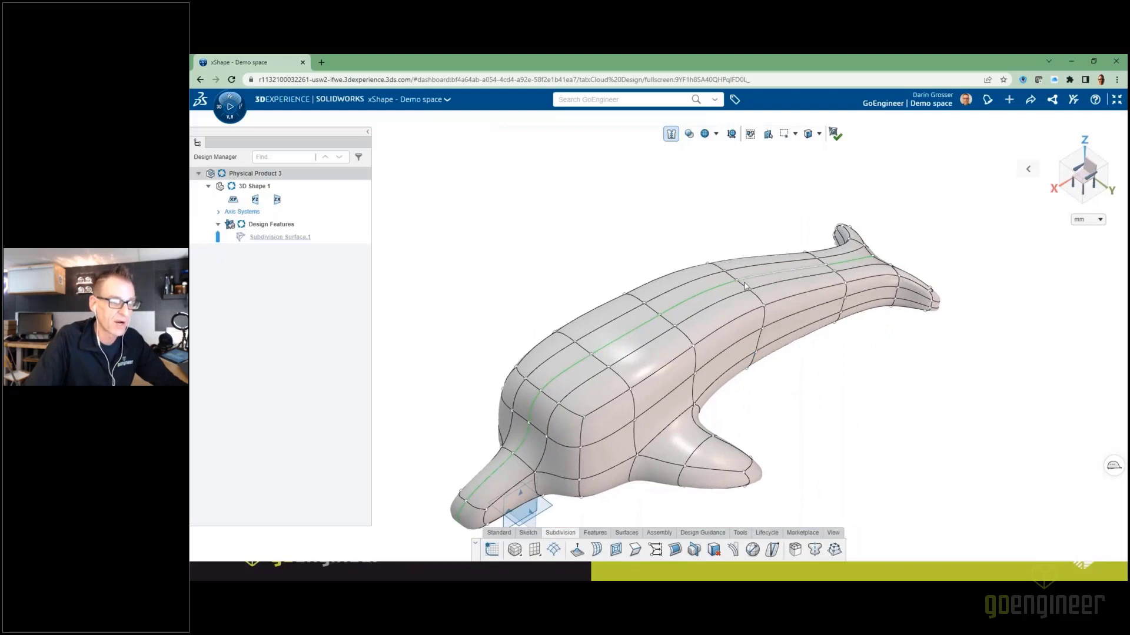
pyautogui.scroll(3, 733, 296)
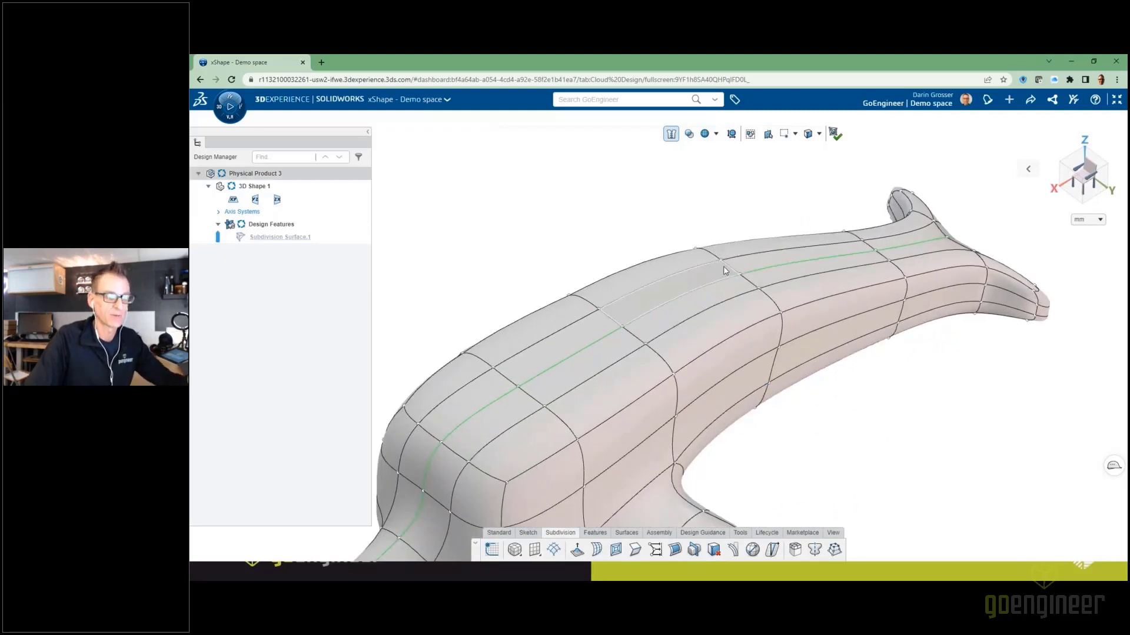
pyautogui.click(681, 289)
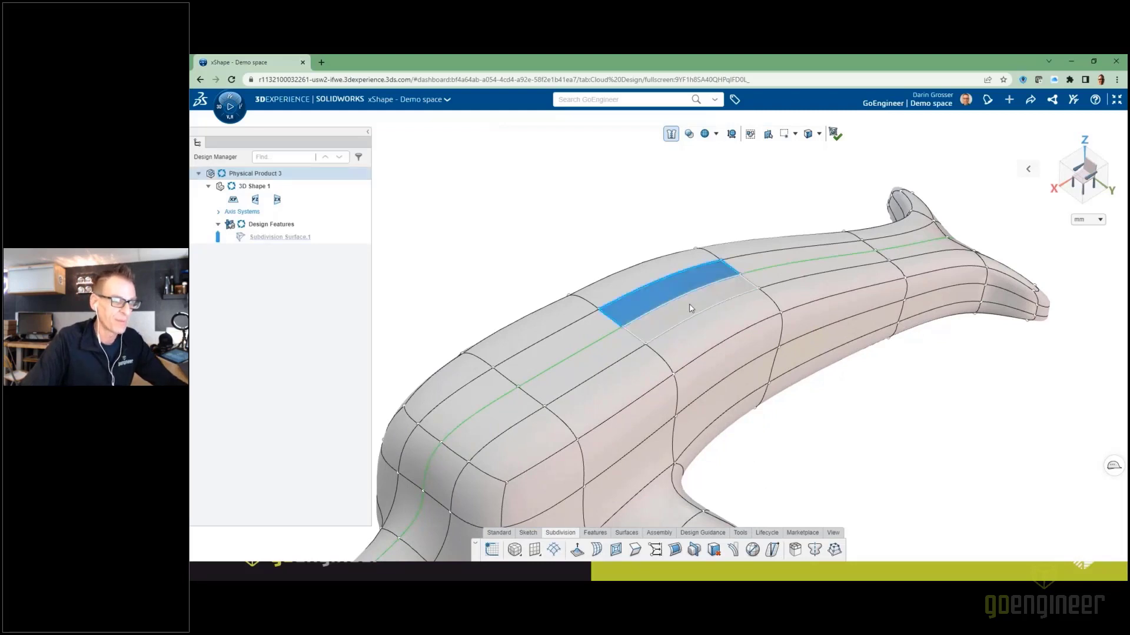
pyautogui.keyDown('ctrl'); pyautogui.click(690, 305); pyautogui.keyUp('ctrl')
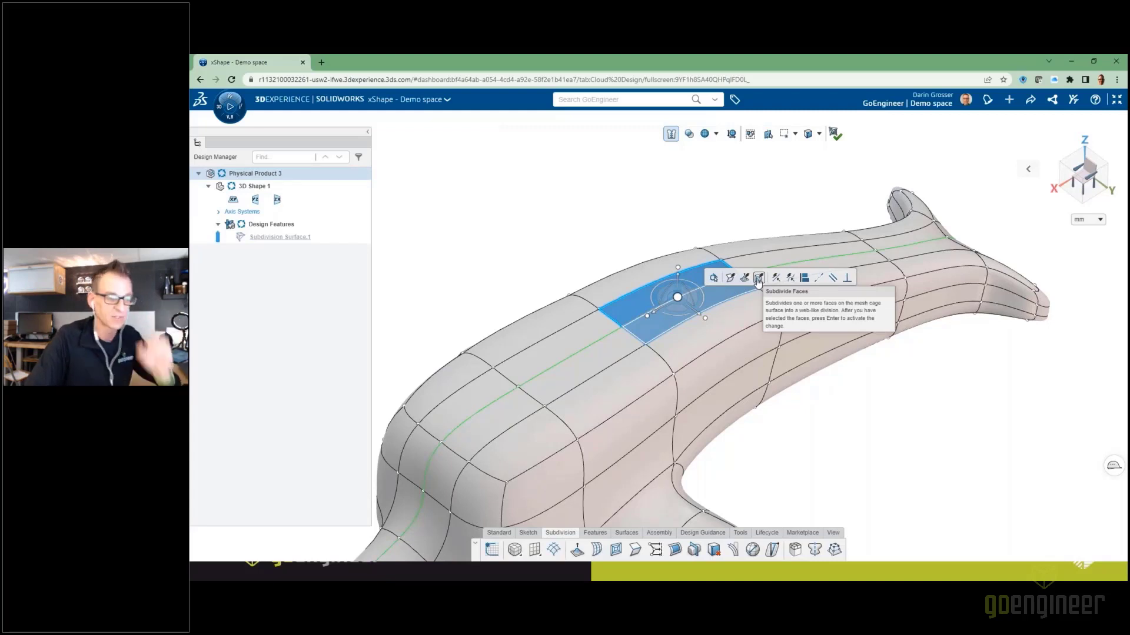
pyautogui.click(758, 278)
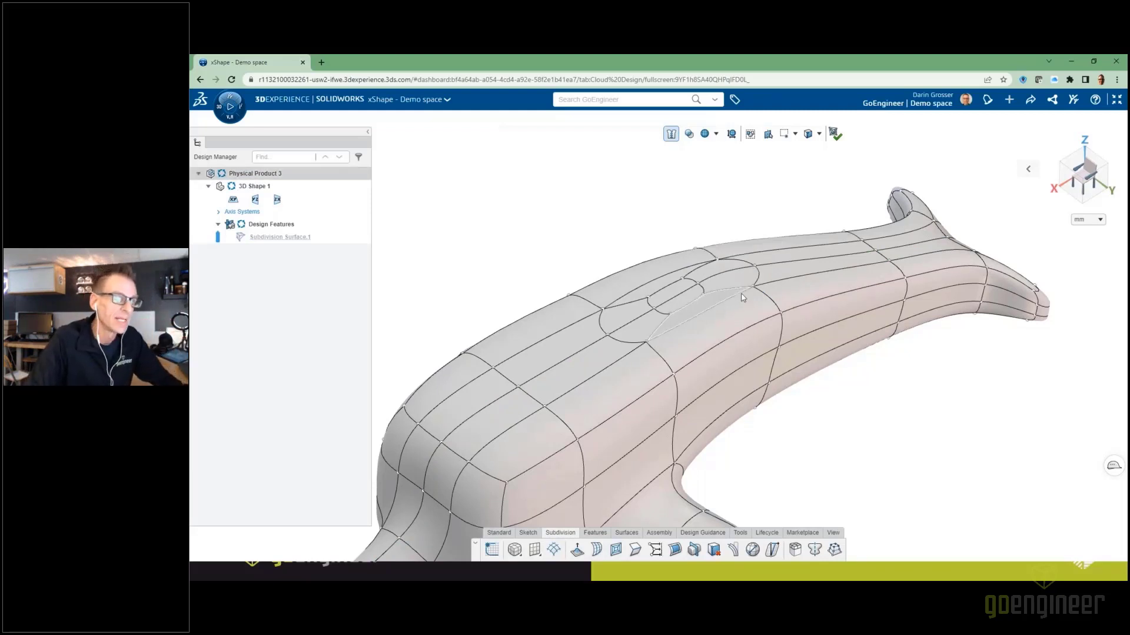
# - Select the two small inner faces of the subdivided patch and pull them upward with the robot to form a dorsal fin
pyautogui.moveTo(709, 325); pyautogui.dragTo(706, 360, button='middle')
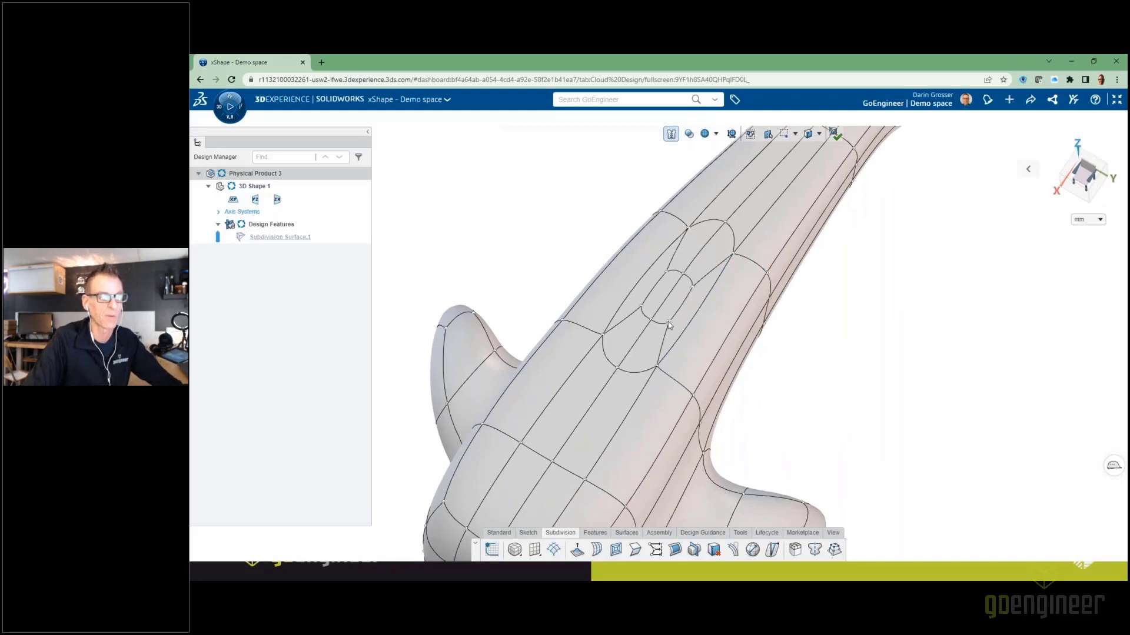
pyautogui.scroll(3, 668, 325)
pyautogui.click(661, 288)
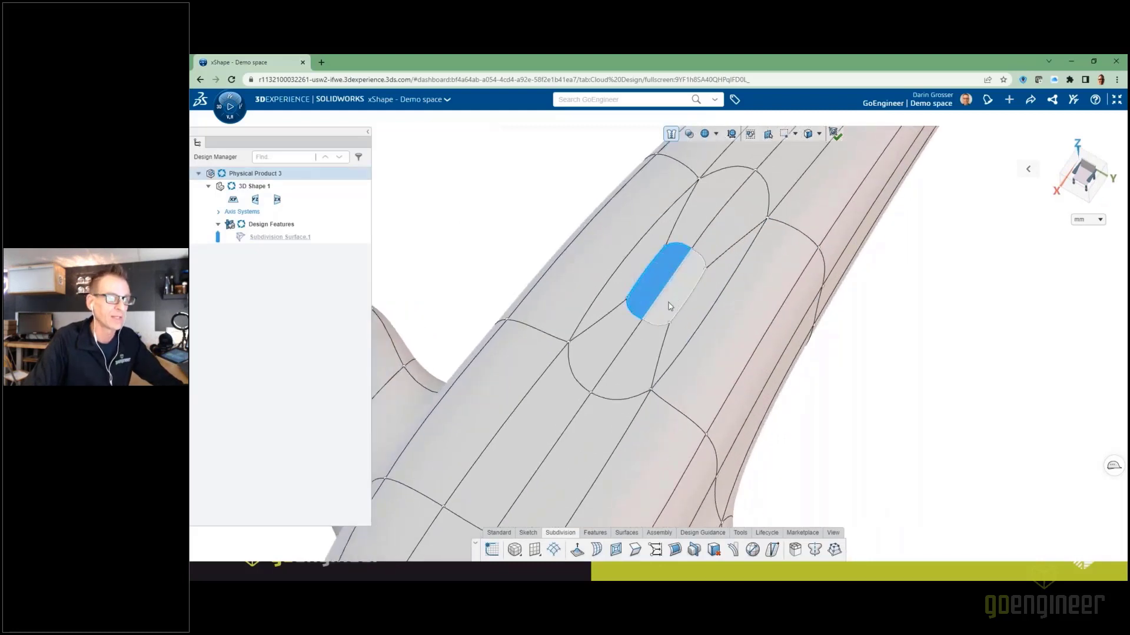
pyautogui.moveTo(669, 305)
pyautogui.mouseDown(button='middle')
pyautogui.moveTo(718, 316)
pyautogui.moveTo(718, 255)
pyautogui.moveTo(682, 297)
pyautogui.mouseUp(button='middle')
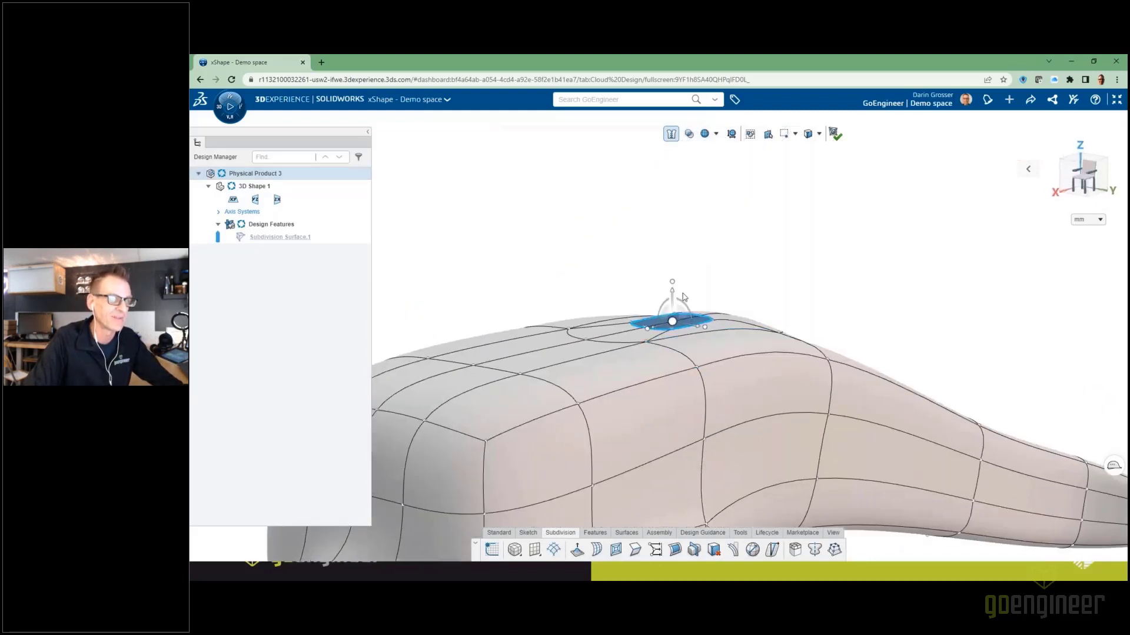
pyautogui.moveTo(674, 298); pyautogui.dragTo(669, 143)
pyautogui.moveTo(748, 260); pyautogui.dragTo(674, 321, button='middle')
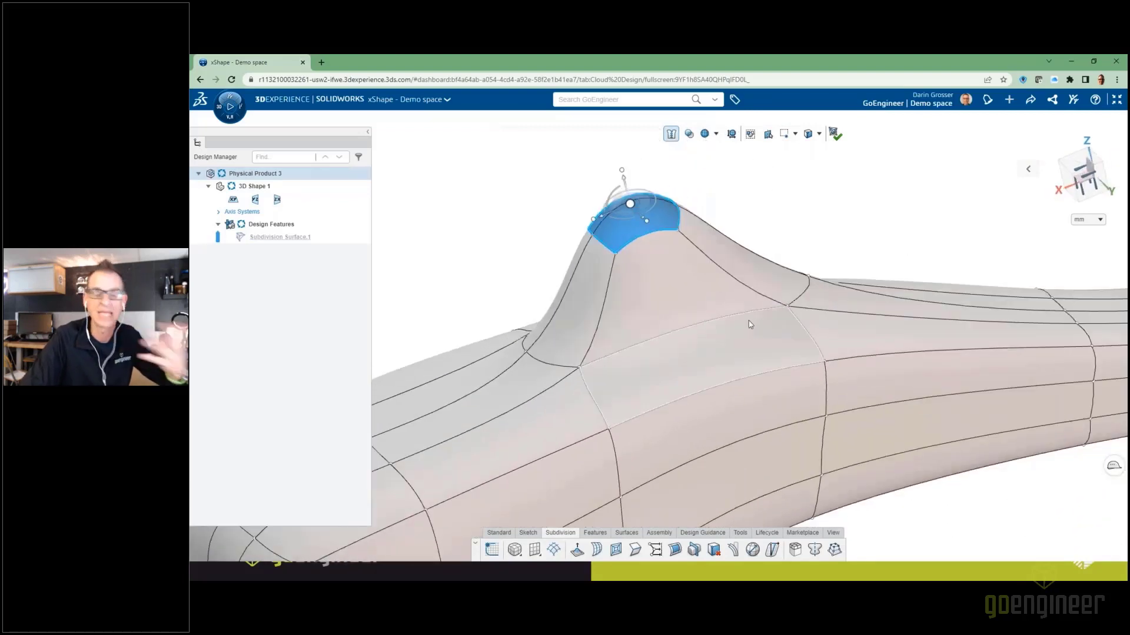
# - Stretch the dorsal fin's tip faces slightly along the body with the robot and clear the selection
pyautogui.moveTo(594, 222); pyautogui.dragTo(584, 226)
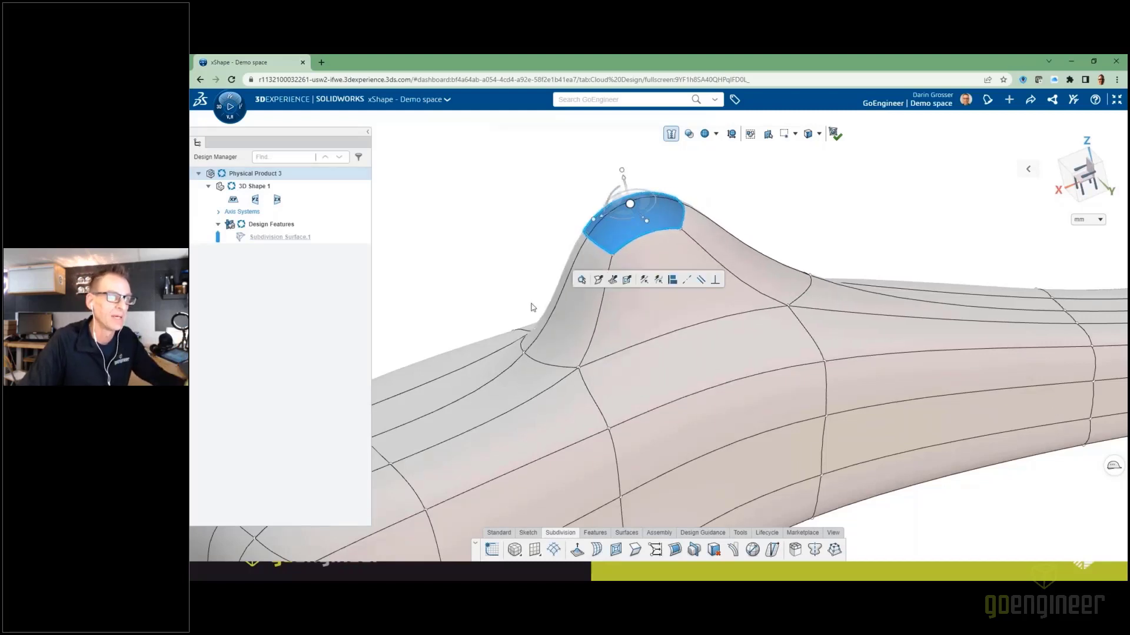
pyautogui.scroll(-5, 527, 279)
pyautogui.moveTo(528, 270); pyautogui.dragTo(617, 249, button='middle')
pyautogui.scroll(-3, 549, 257)
pyautogui.click(617, 250)
pyautogui.scroll(1, 804, 471)
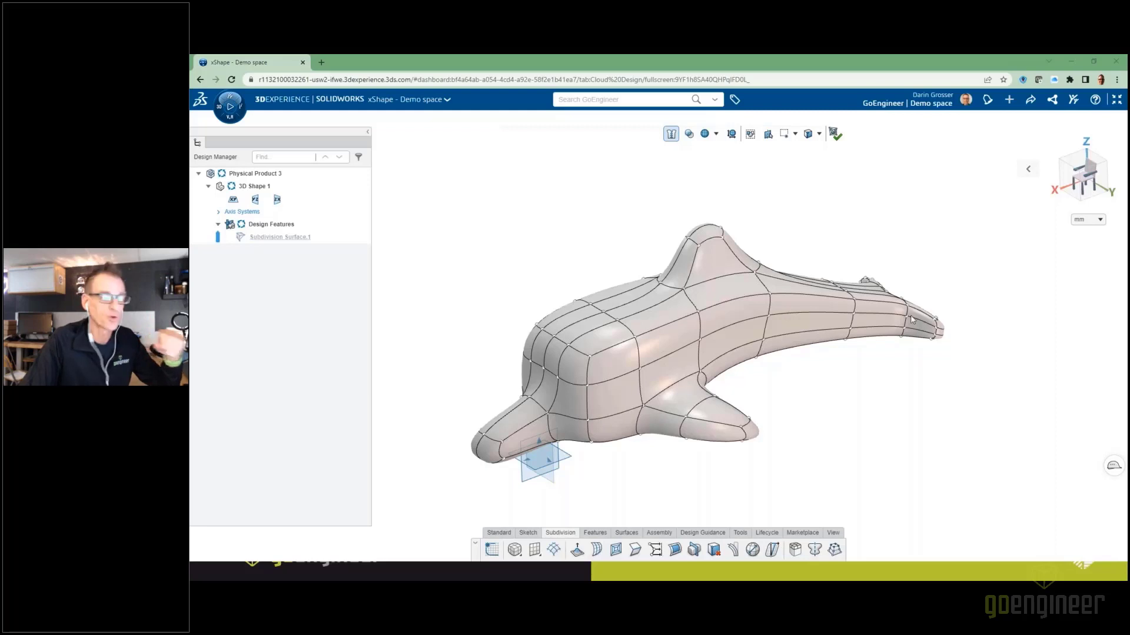
# - Switch to the PowerPoint slide show to review the foundation-concepts and YouTube slides, and return to the xShape browser window
pyautogui.click(879, 579)
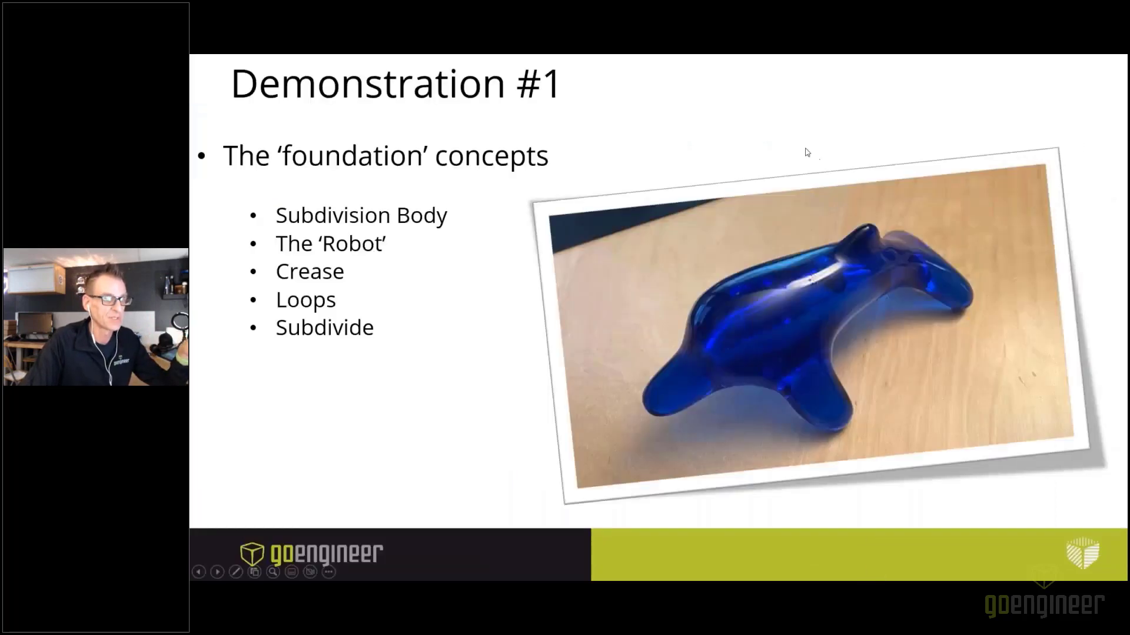
pyautogui.click(745, 127)
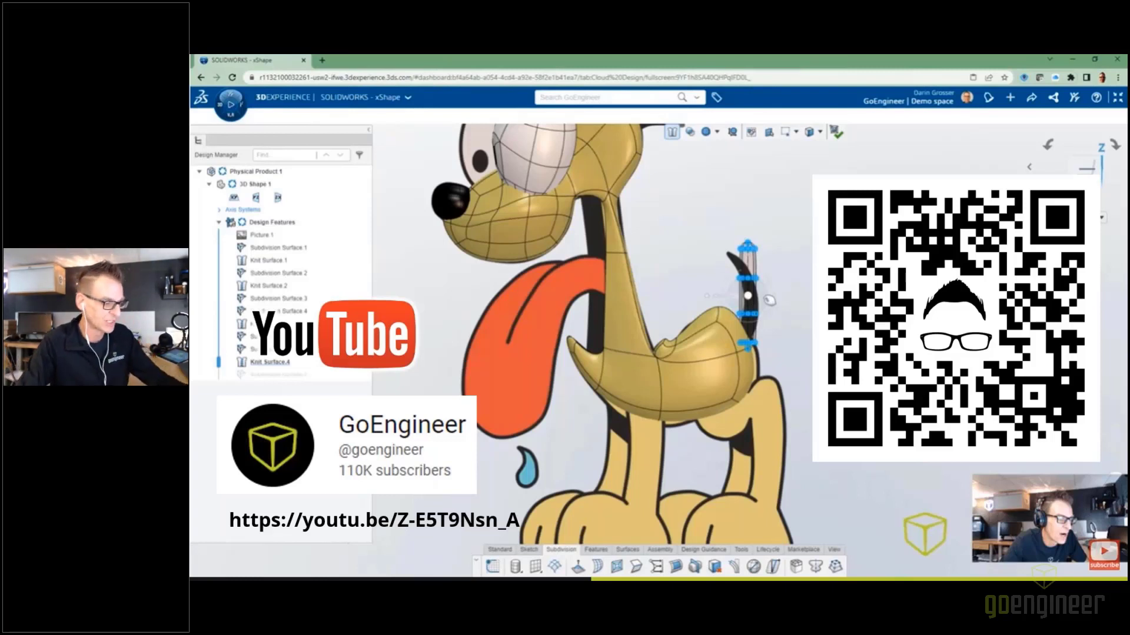
pyautogui.hotkey('alt', 'Tab')
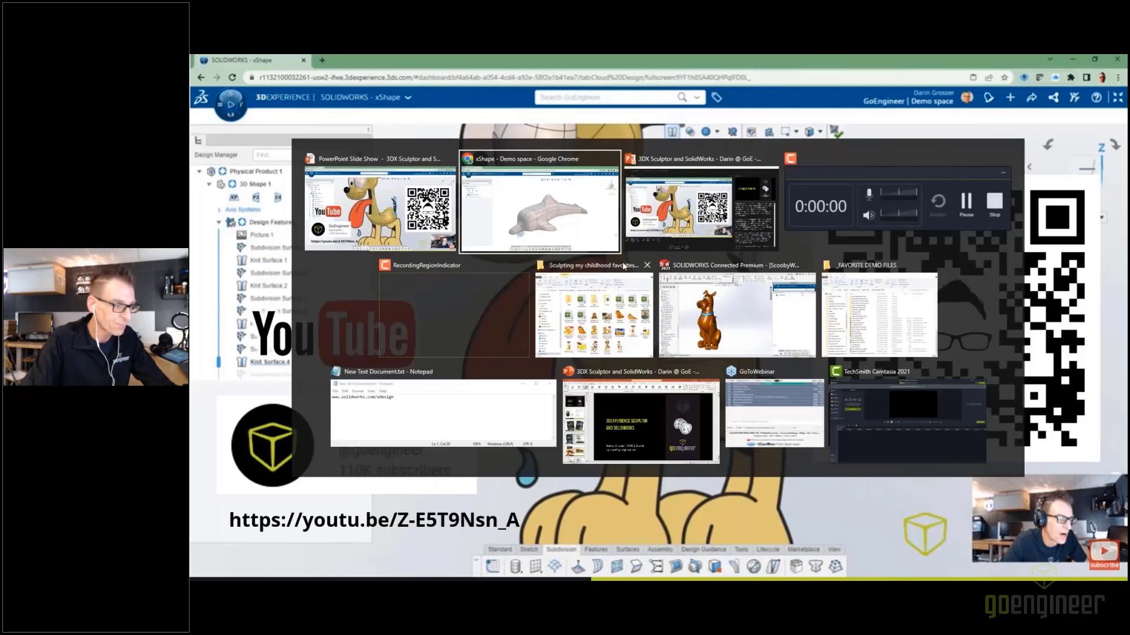
pyautogui.click(571, 192)
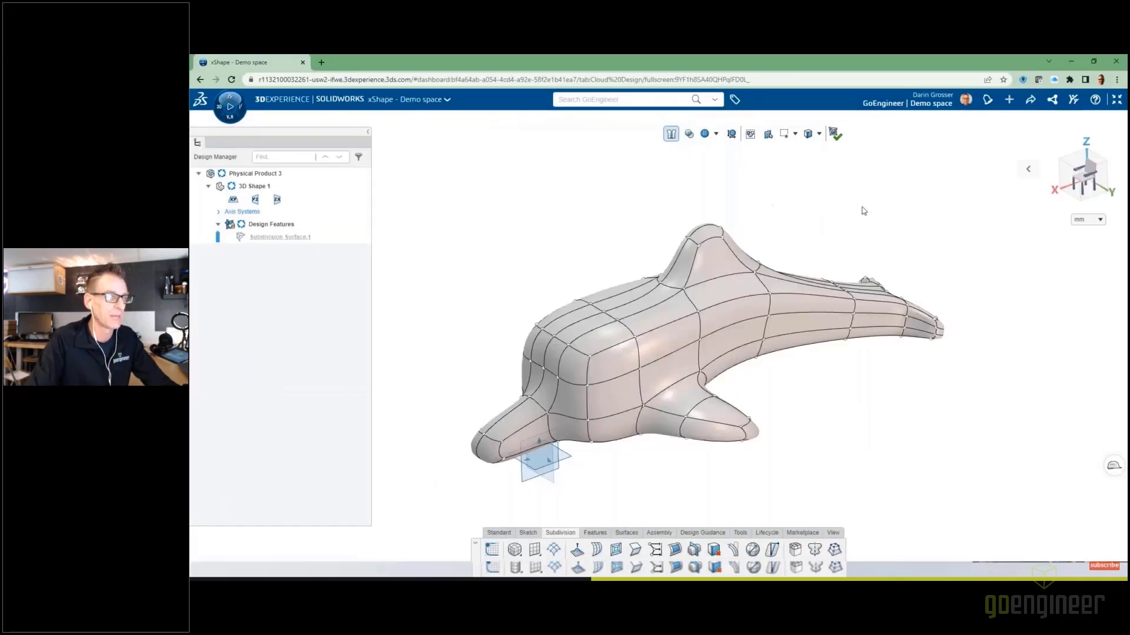
# - Close the figurine component without saving its changes and open the recent Odie and Garfield take Nashville model
pyautogui.click(1116, 100)
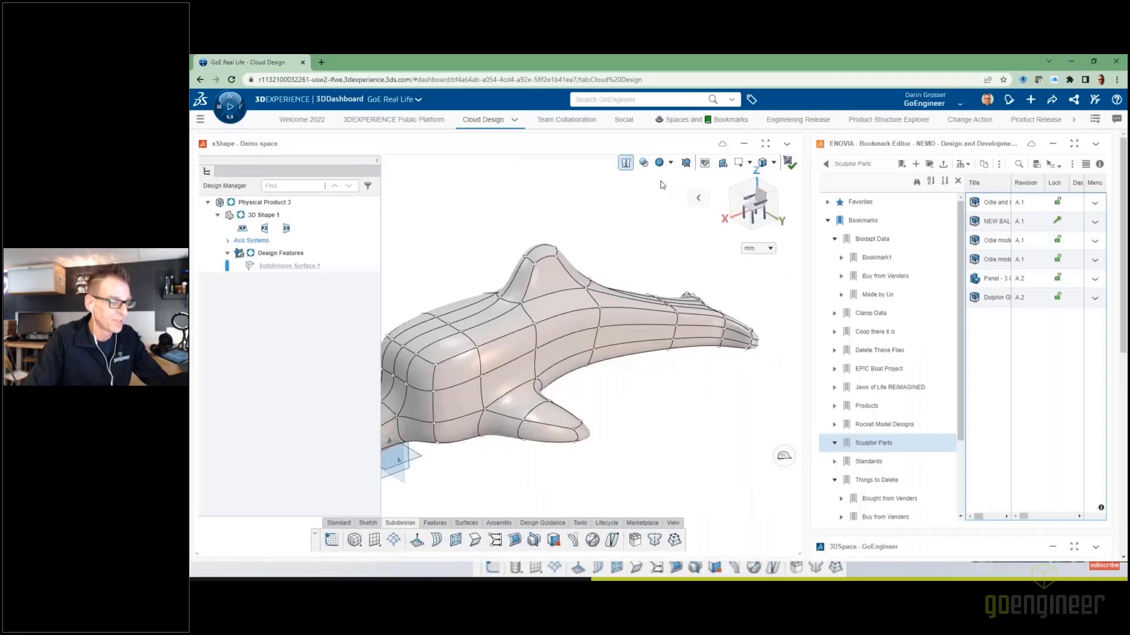
pyautogui.click(339, 523)
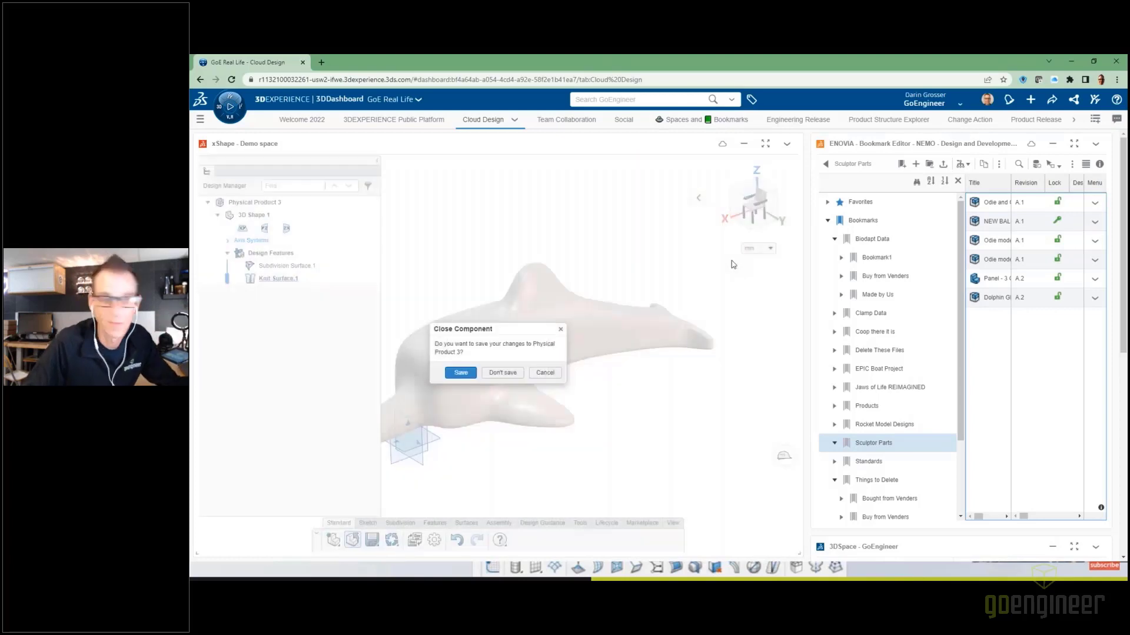
pyautogui.click(503, 372)
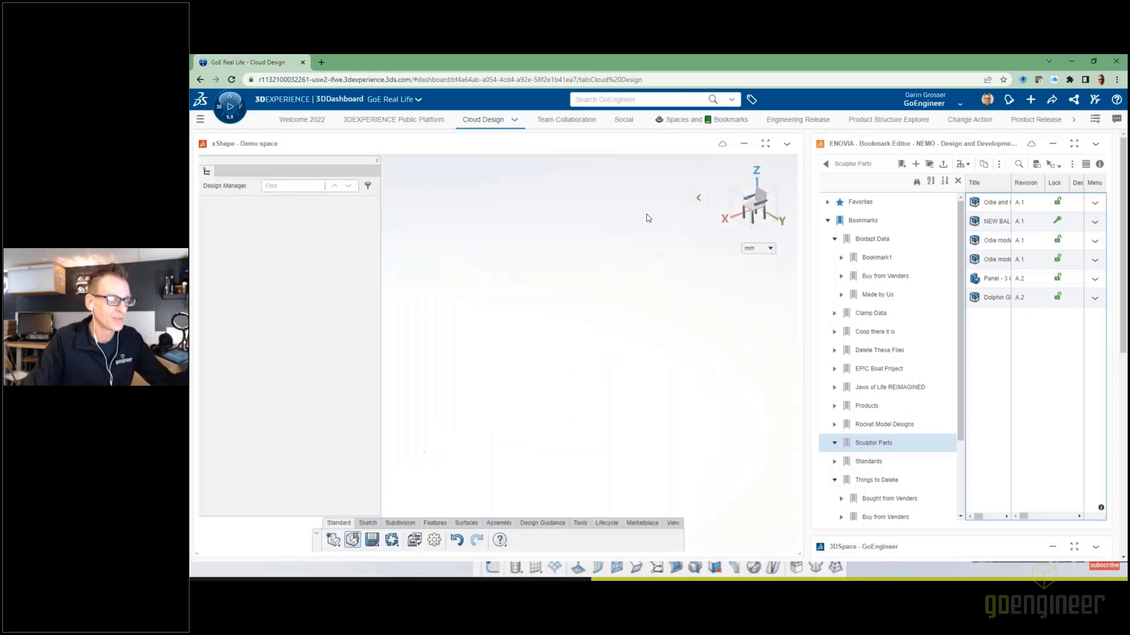
pyautogui.click(588, 288)
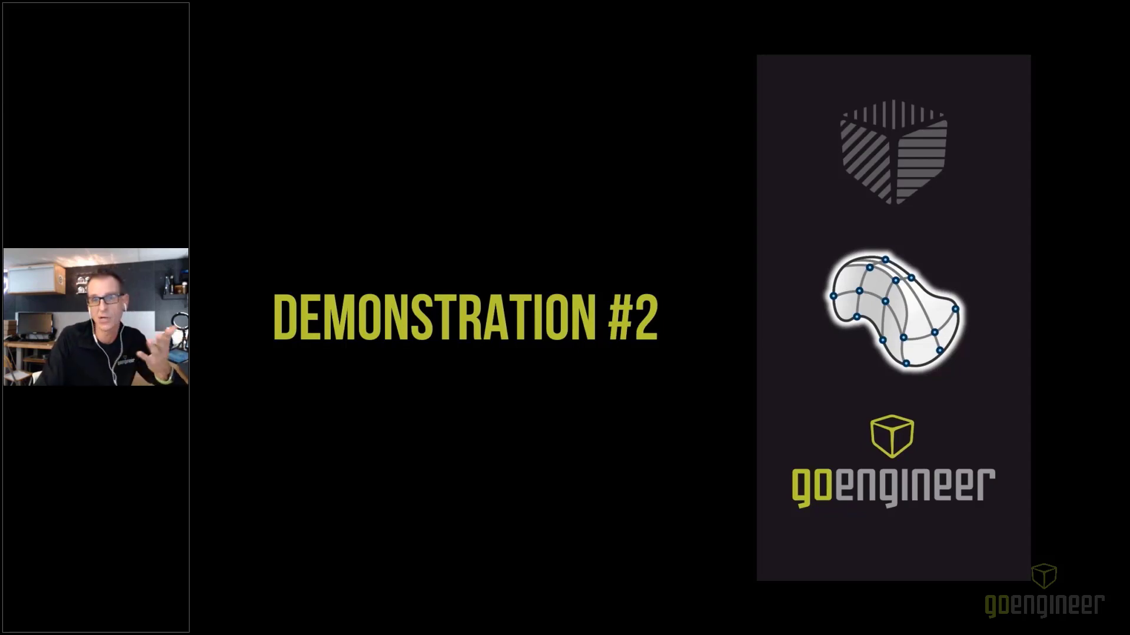
# - Advance the presentation, end the slide show, and switch to the 3DEXPERIENCE dashboard in Chrome
pyautogui.click(697, 188)
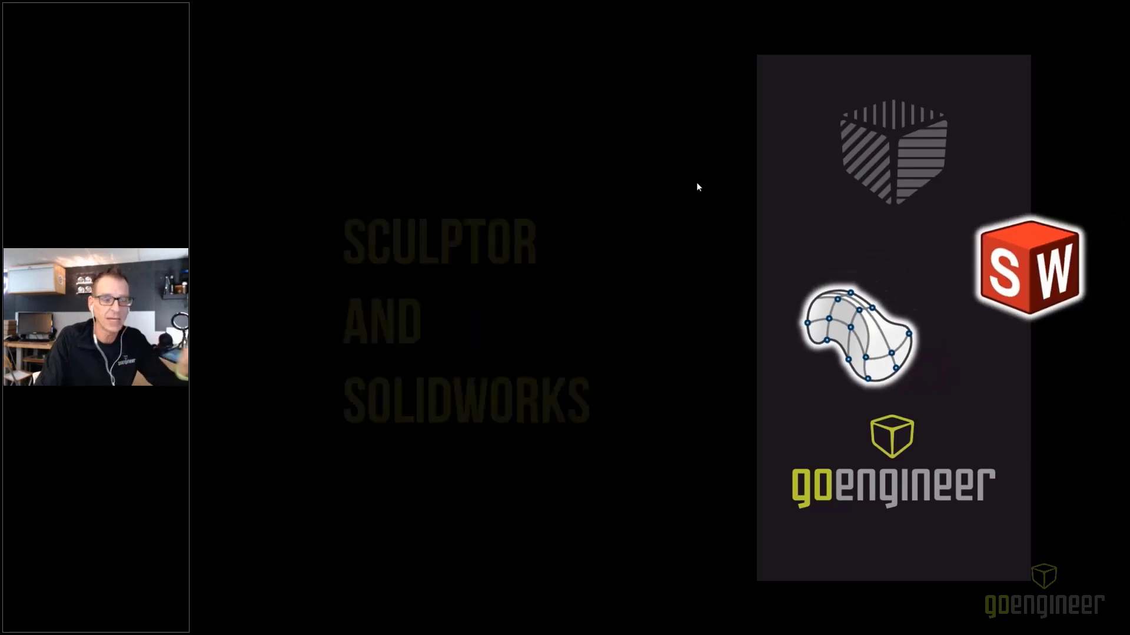
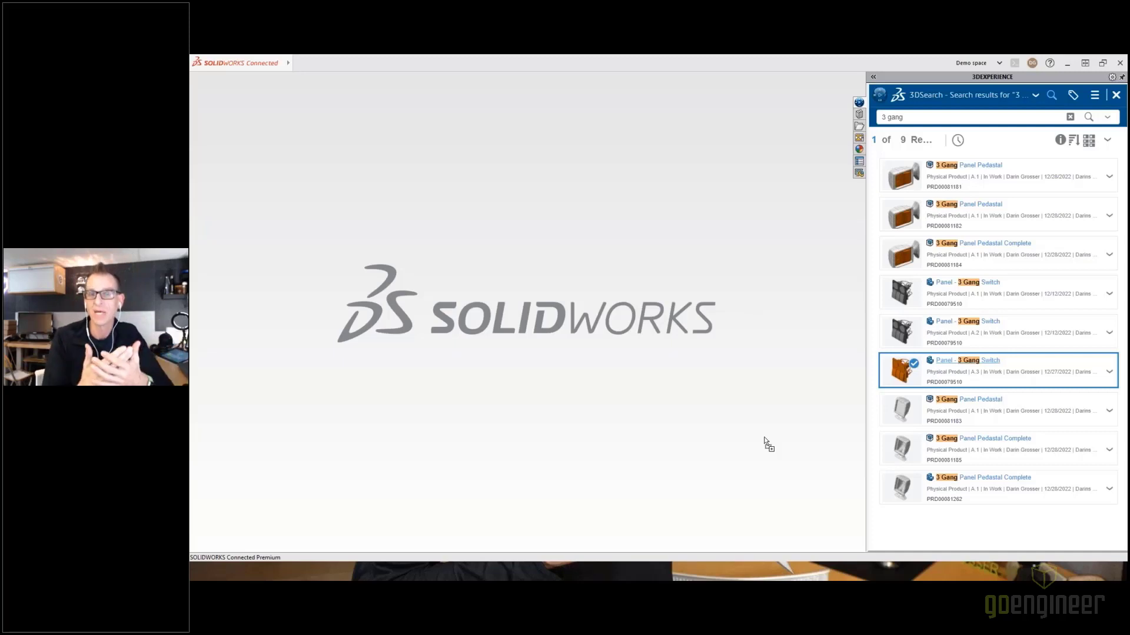
pyautogui.click(829, 577)
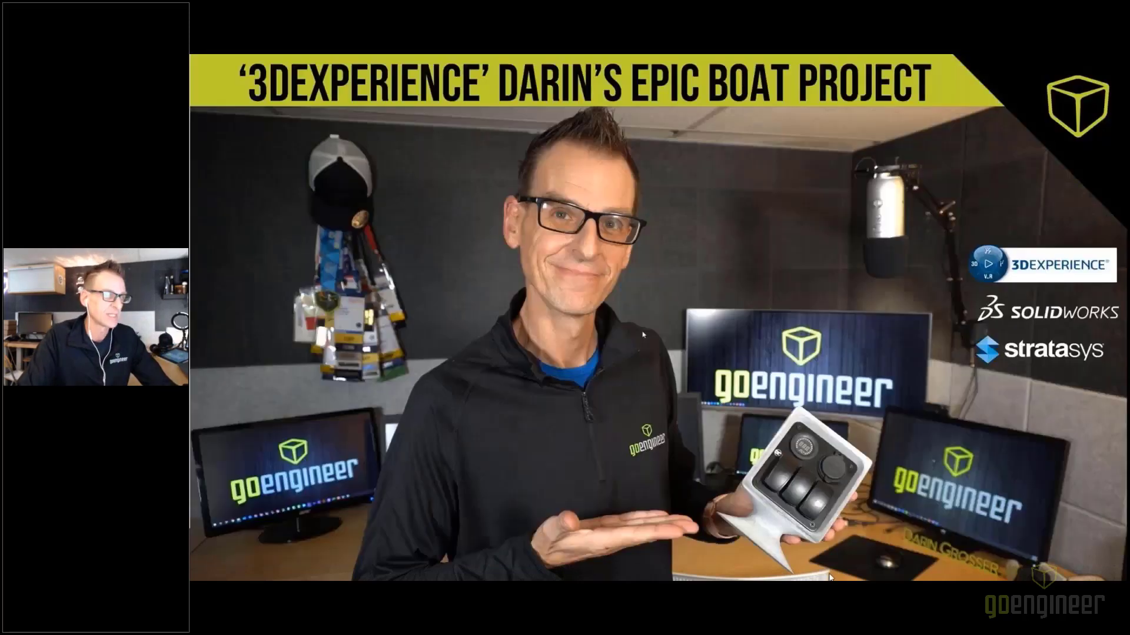
pyautogui.press('Escape')
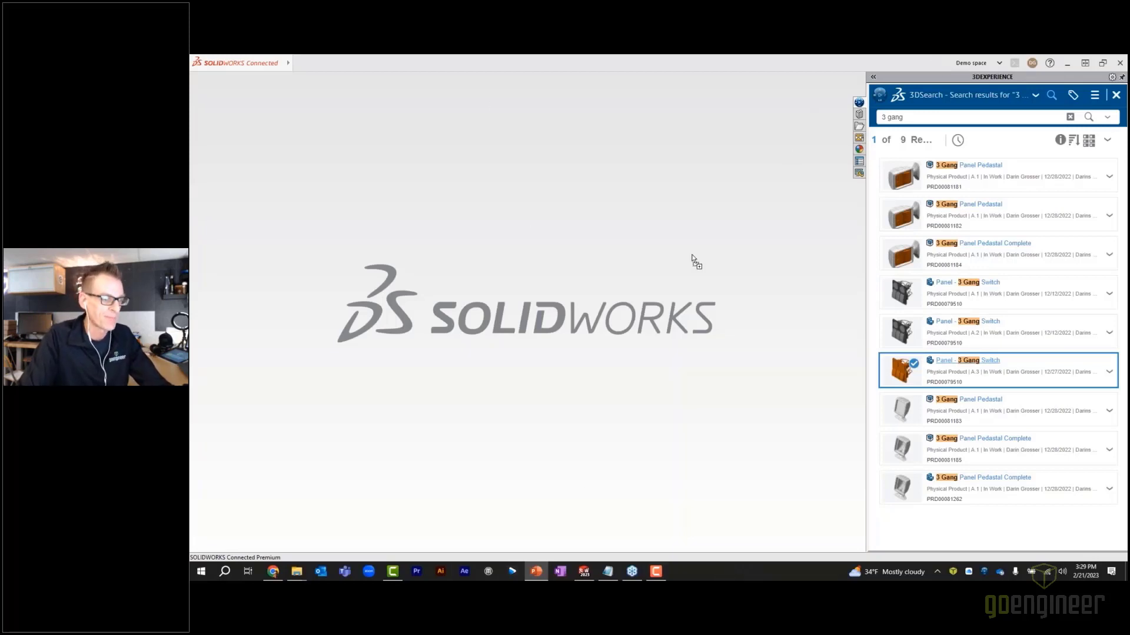
pyautogui.moveTo(908, 80); pyautogui.dragTo(801, 234)
pyautogui.hotkey('alt', 'Tab')
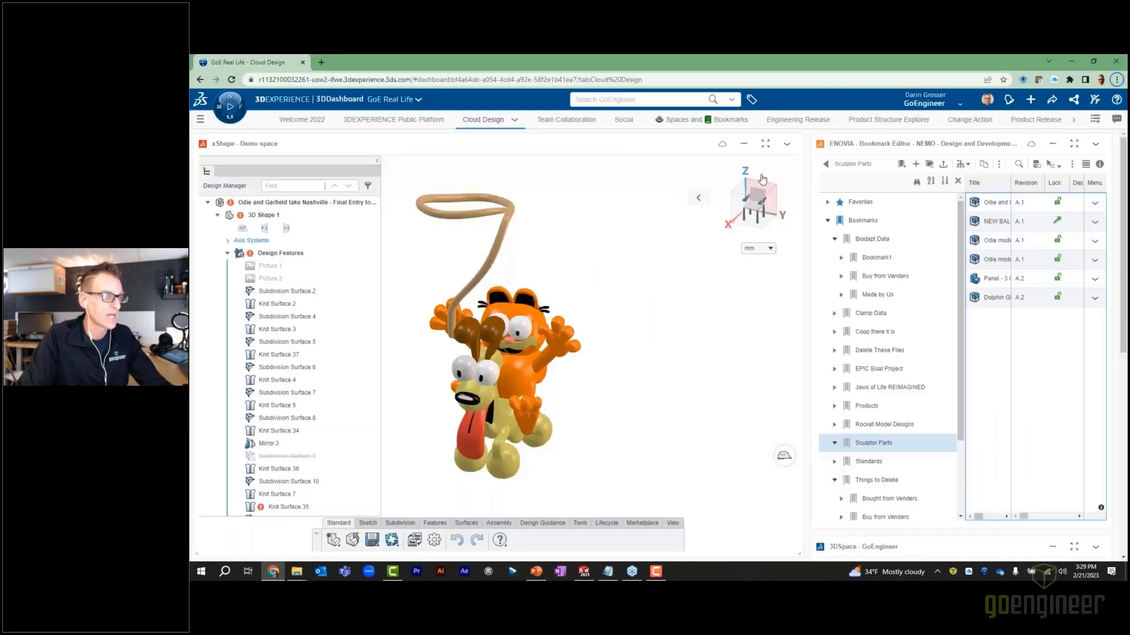
# - Close the Odie and Garfield model and create a component in full-screen xShape with the default name and Demo space location
pyautogui.click(352, 541)
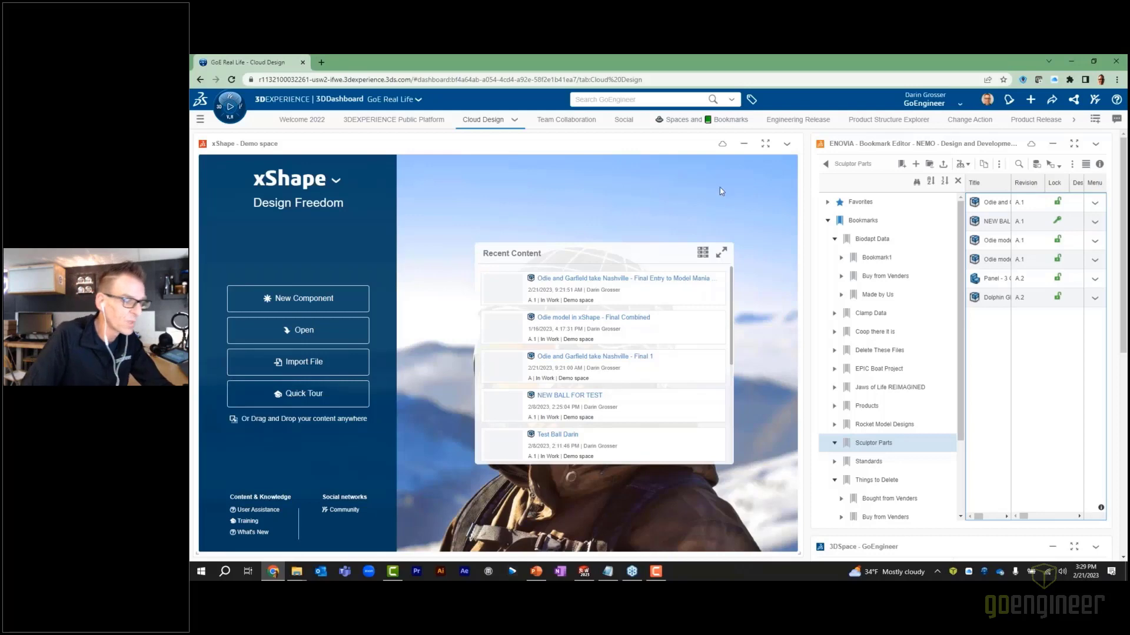
pyautogui.click(765, 146)
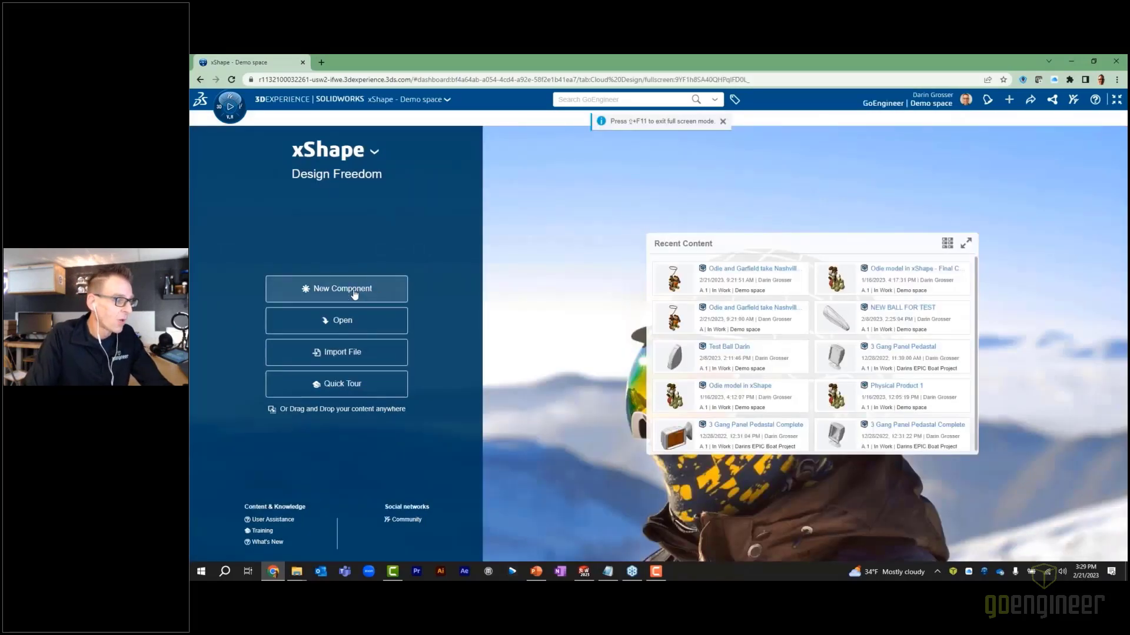
pyautogui.click(317, 287)
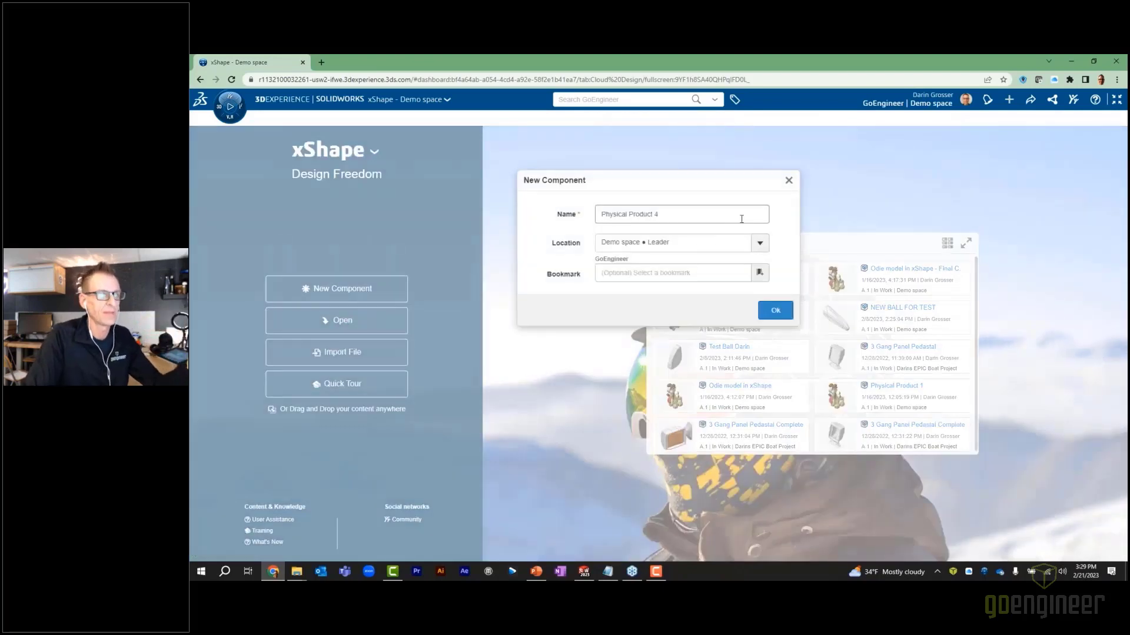
pyautogui.click(776, 312)
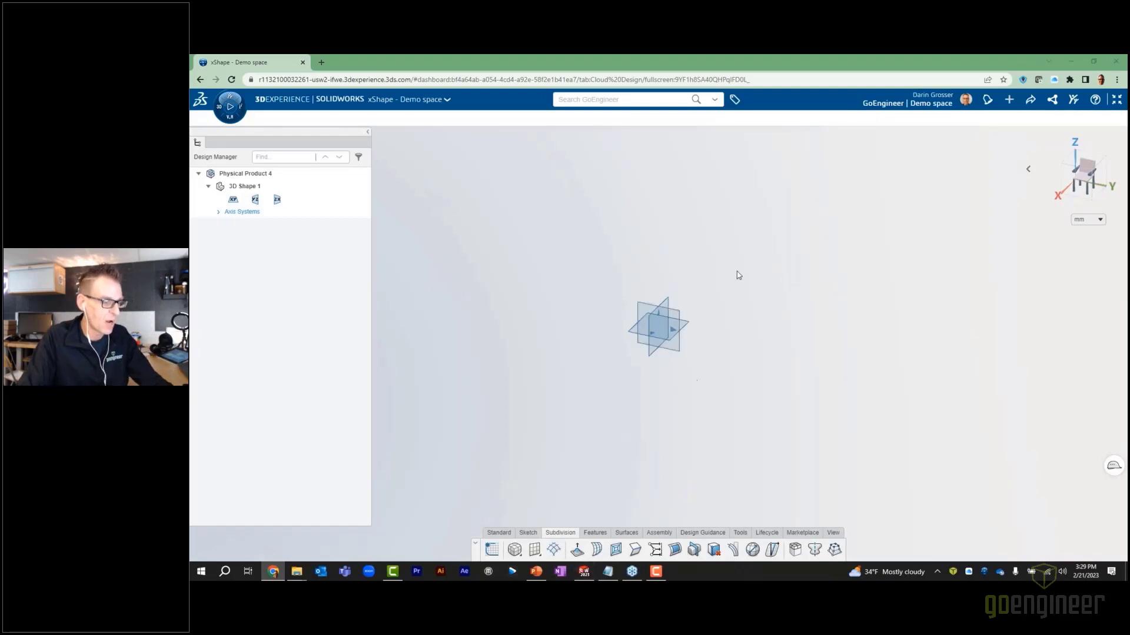
pyautogui.hotkey('alt', 'Tab')
pyautogui.click(631, 268)
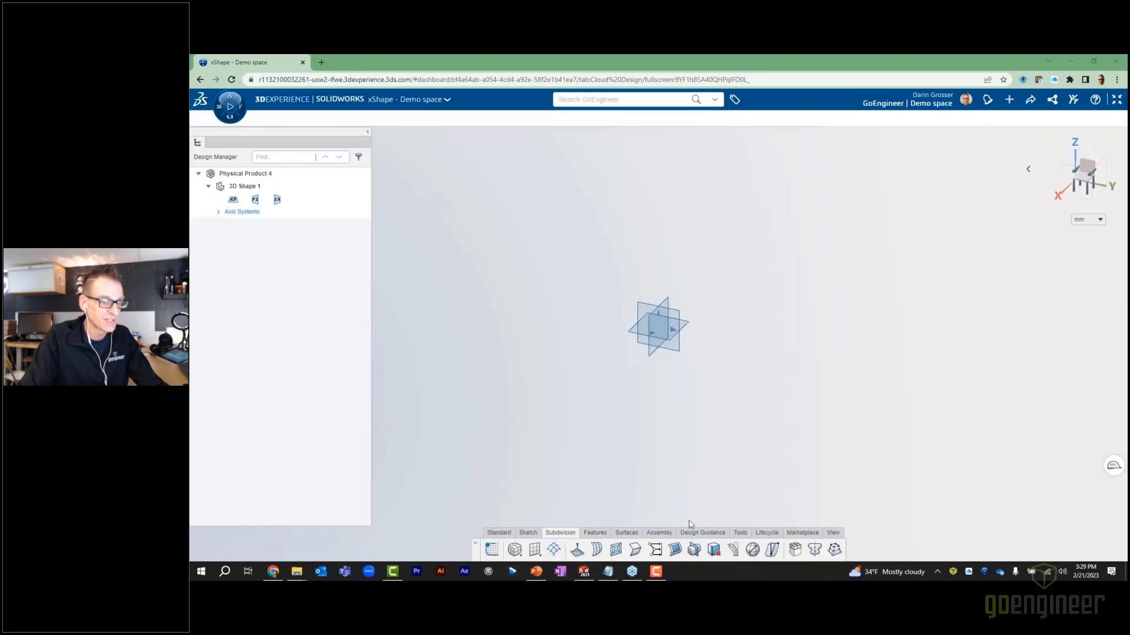
pyautogui.hotkey('alt', 'Tab')
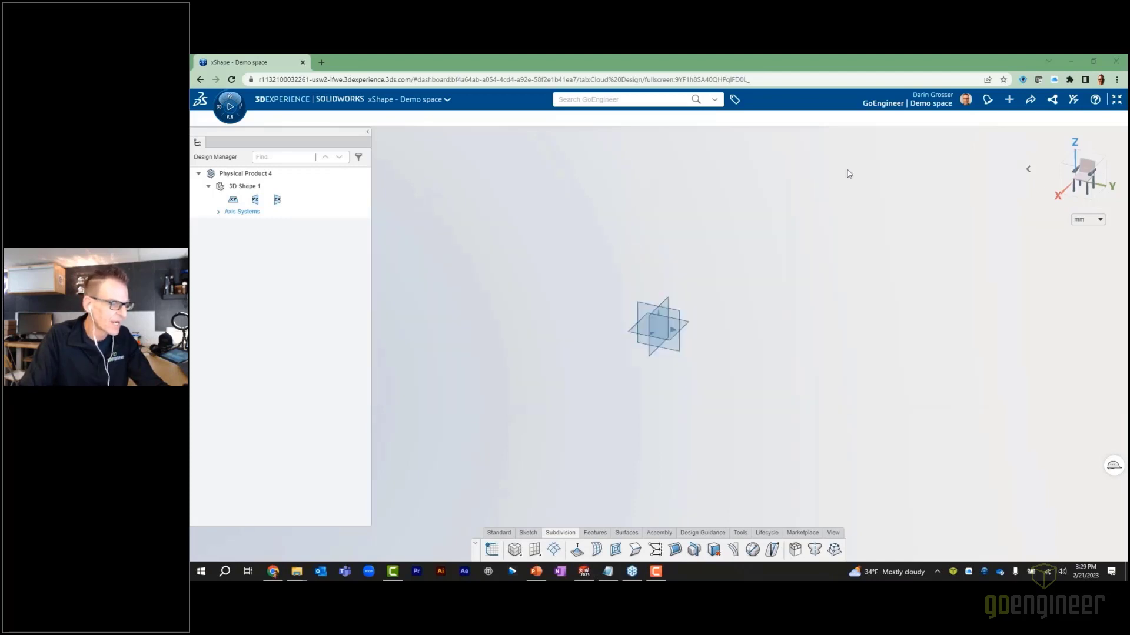
pyautogui.hotkey('alt', 'Tab')
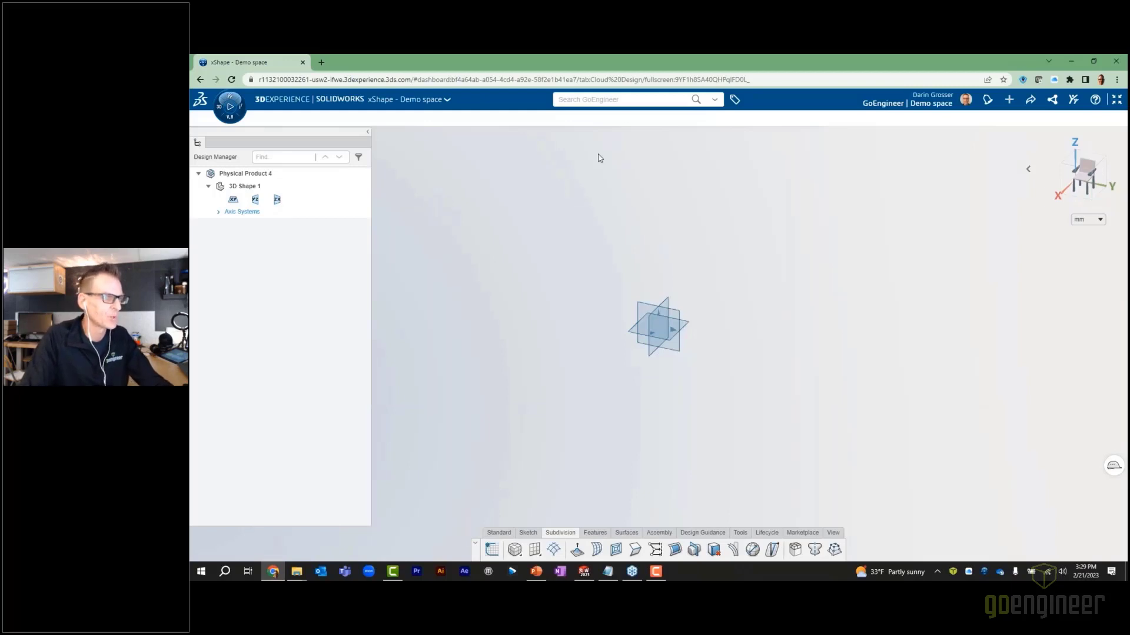
# - Search the platform for "3 gang" and try to open the revision A.3 Panel - 3 Gang Switch
pyautogui.click(630, 101)
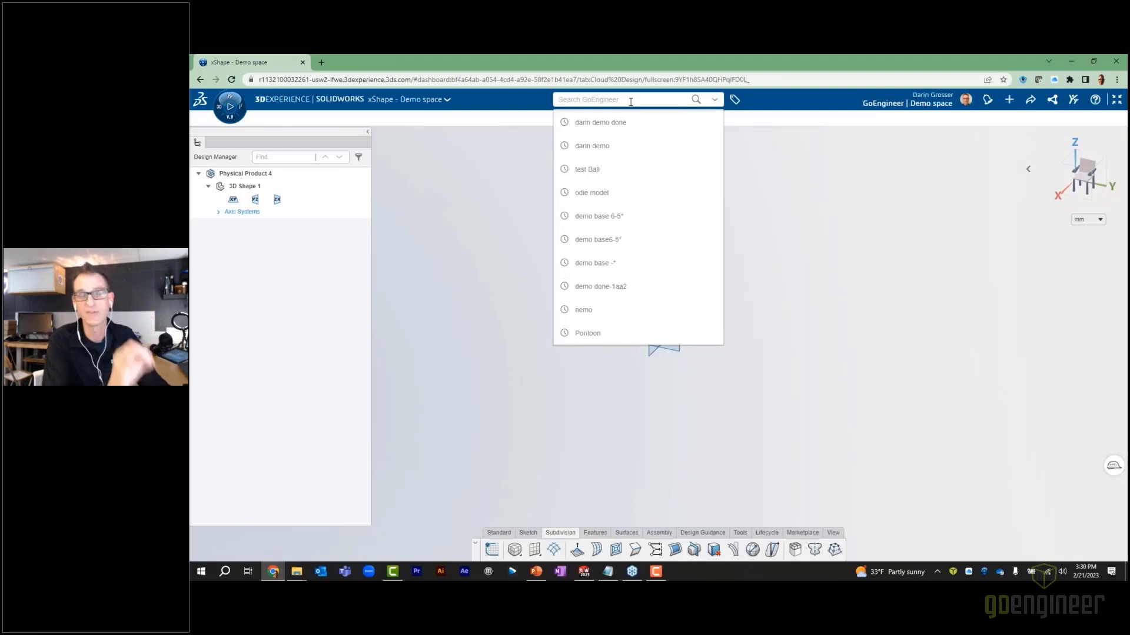
pyautogui.write('3 gang')
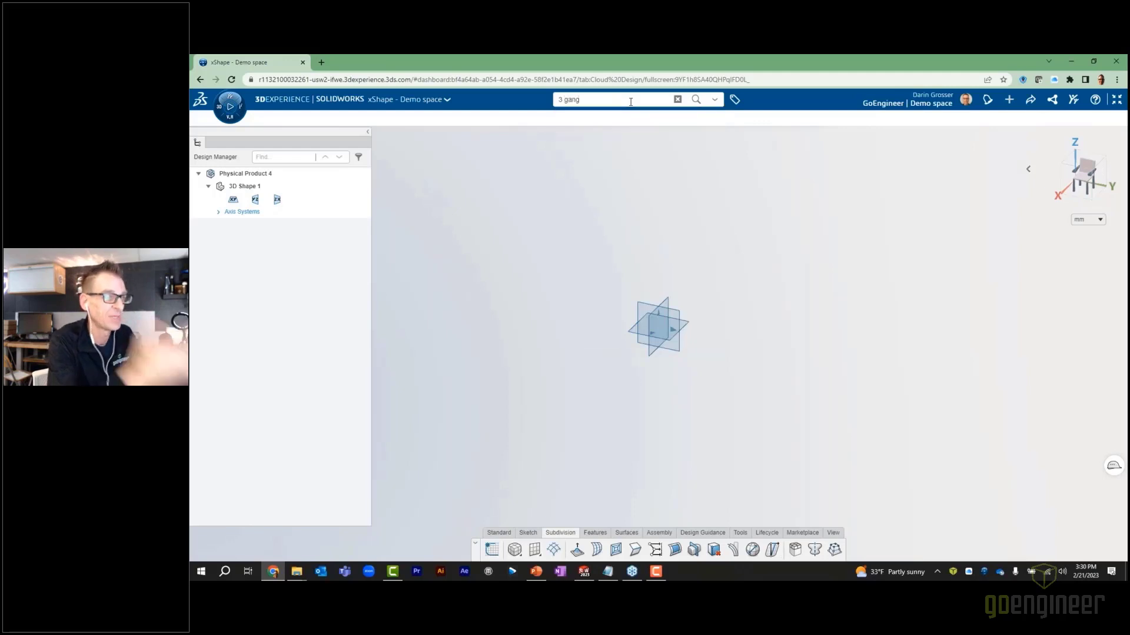
pyautogui.press('Return')
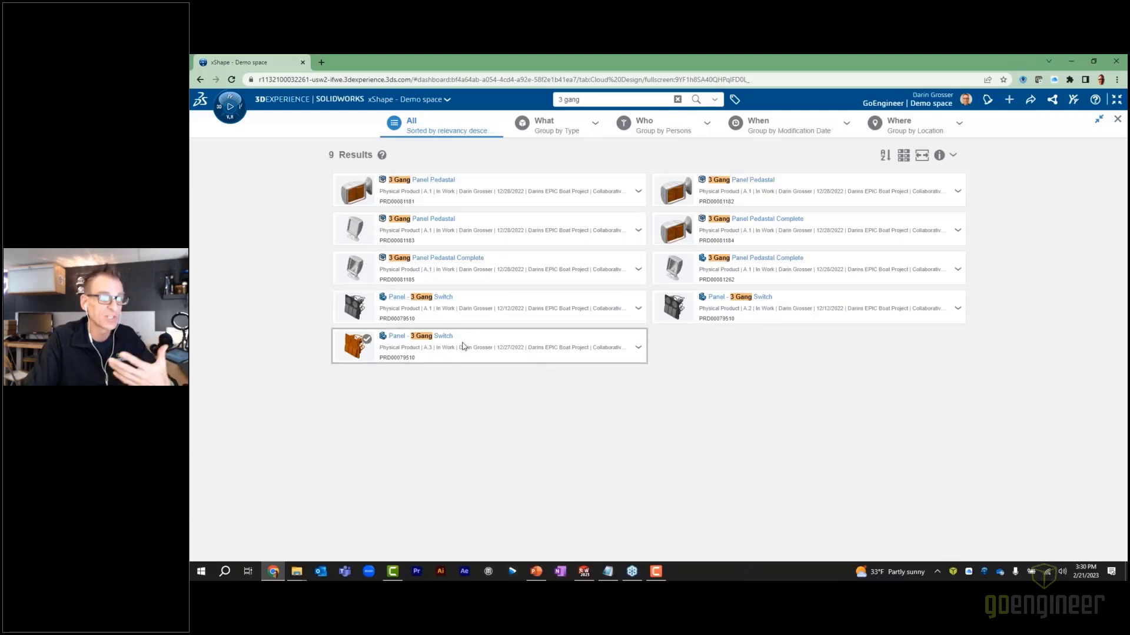
pyautogui.doubleClick(517, 336)
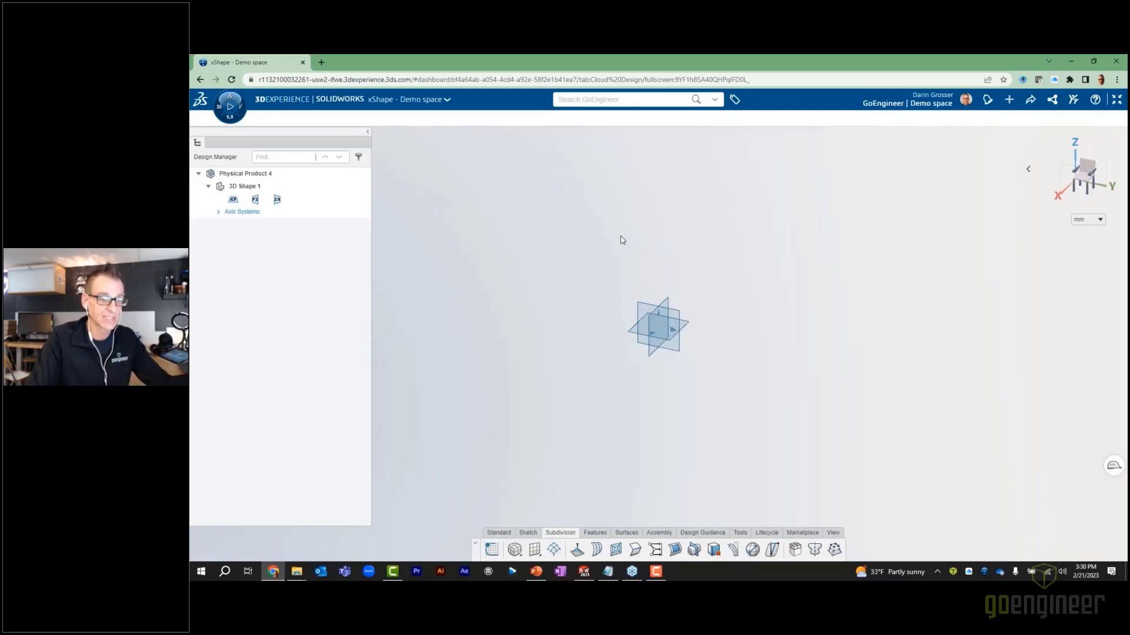
# - Repeat the recent "3 gang" search and try again to open the A.3 Panel - 3 Gang Switch result
pyautogui.click(637, 100)
pyautogui.click(629, 122)
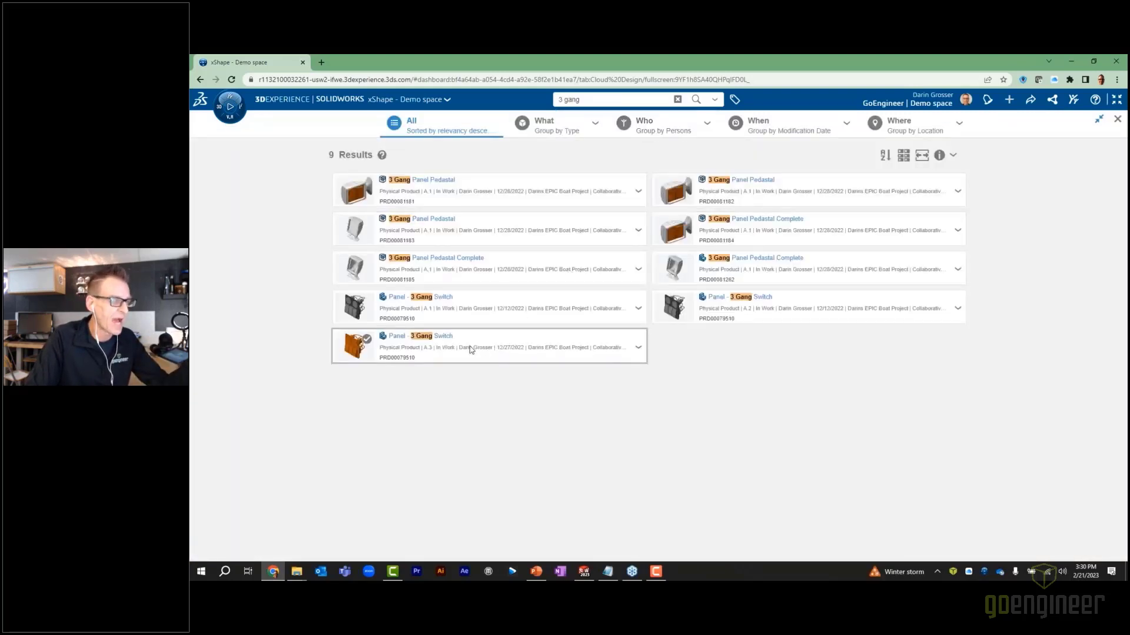
pyautogui.doubleClick(471, 349)
pyautogui.click(653, 102)
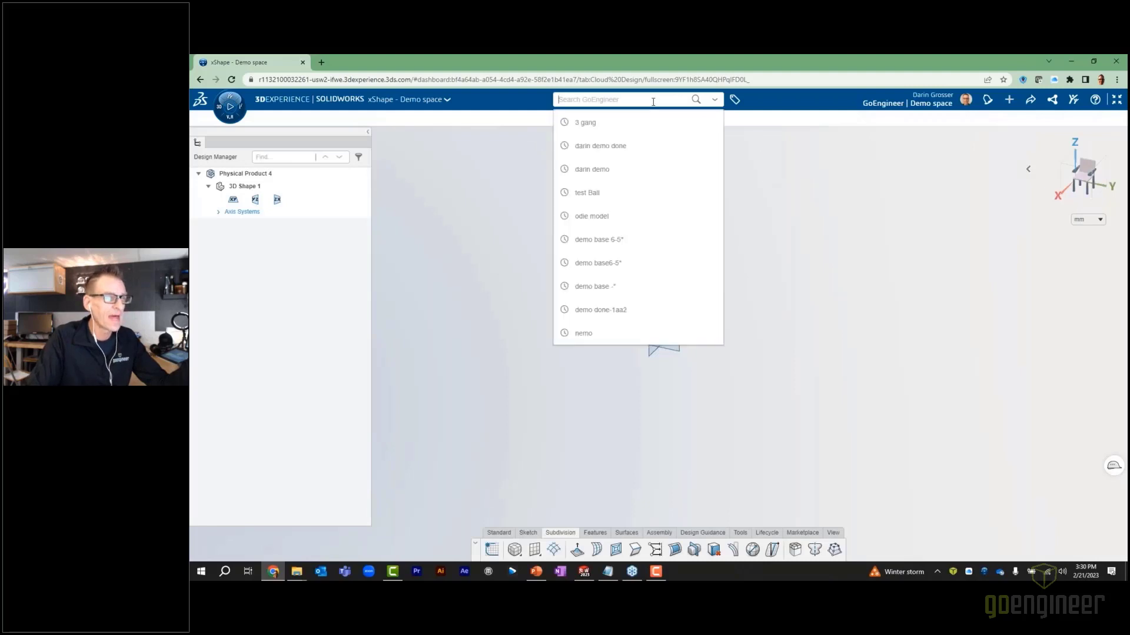
pyautogui.click(585, 123)
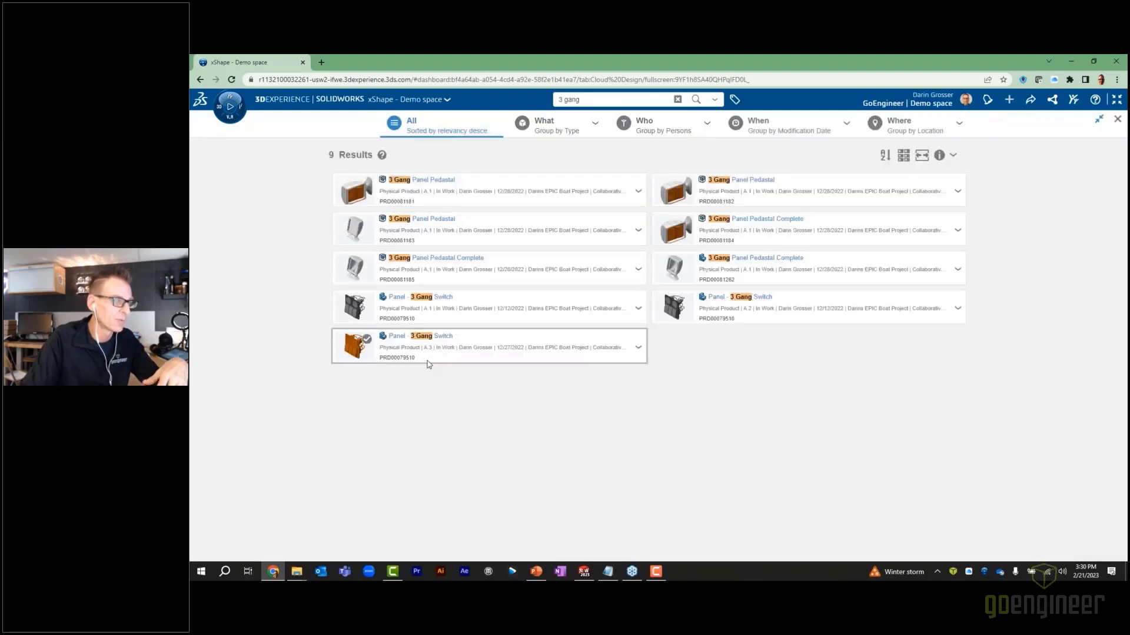
pyautogui.click(471, 348)
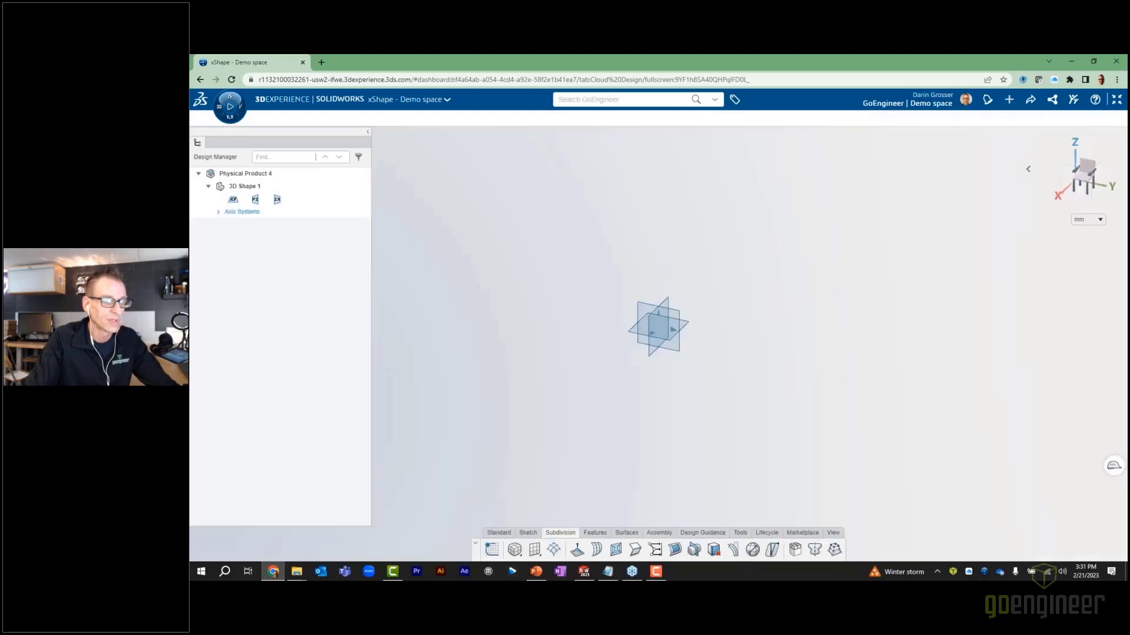
# - Exit full-screen xShape and select the Panel - 3 Gang item among the Sculptor Parts bookmark contents
pyautogui.click(1116, 100)
pyautogui.click(584, 572)
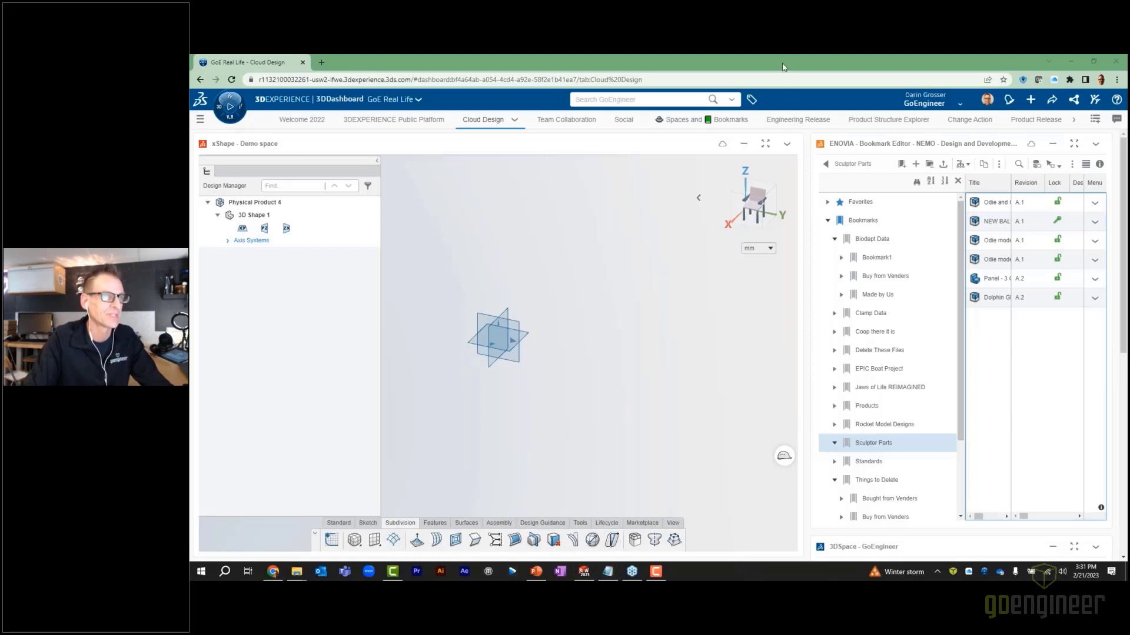
pyautogui.click(554, 293)
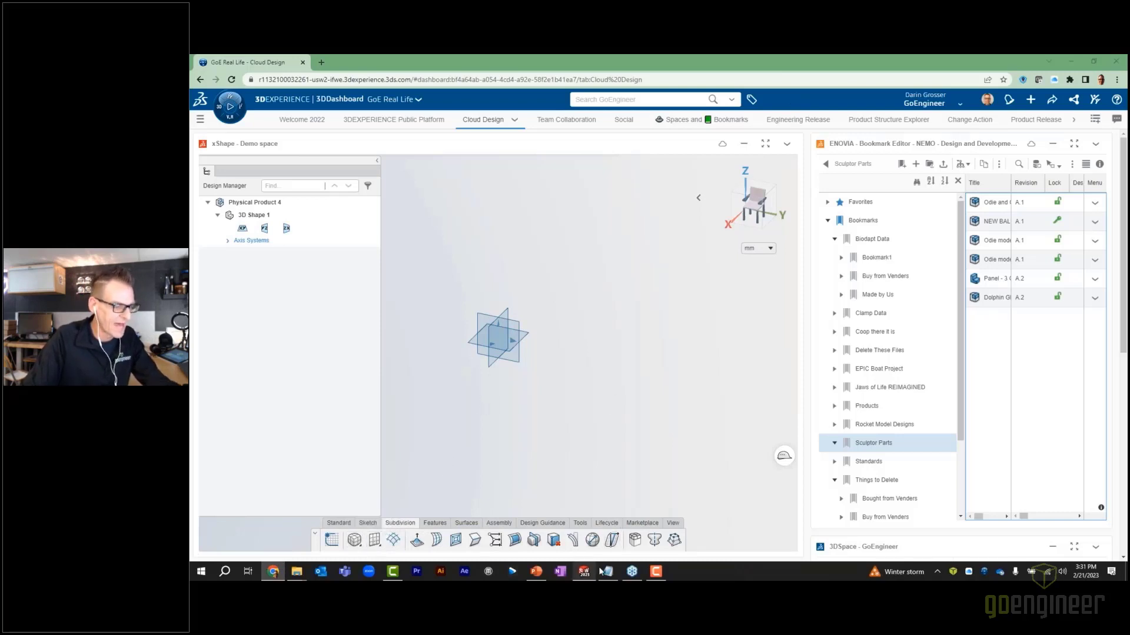
pyautogui.hotkey('alt', 'Tab')
pyautogui.click(643, 262)
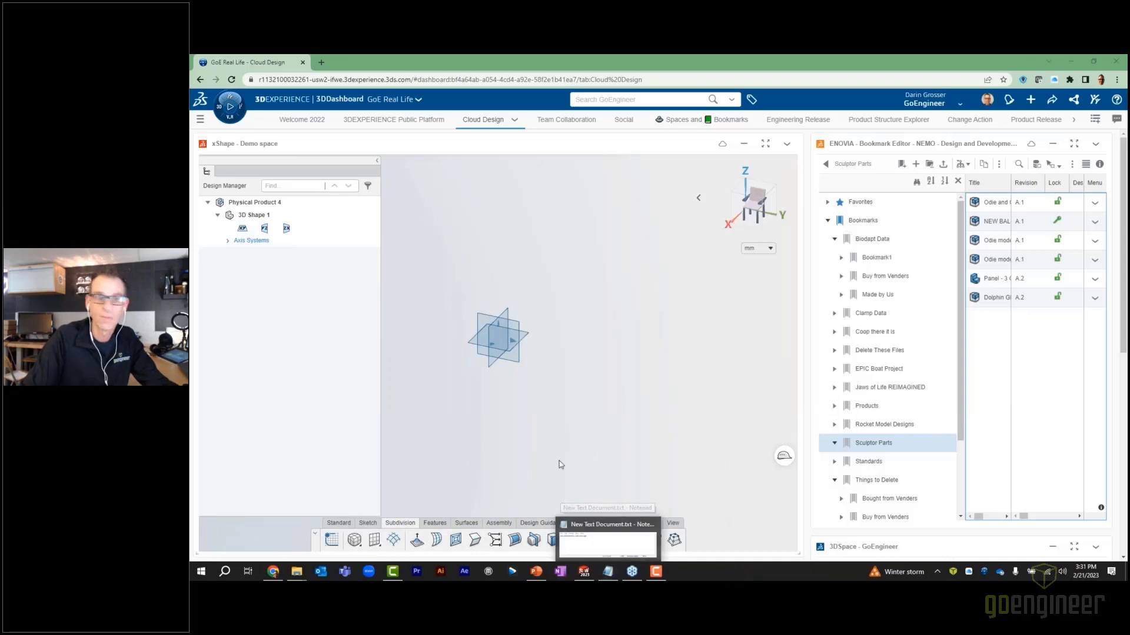
pyautogui.click(599, 260)
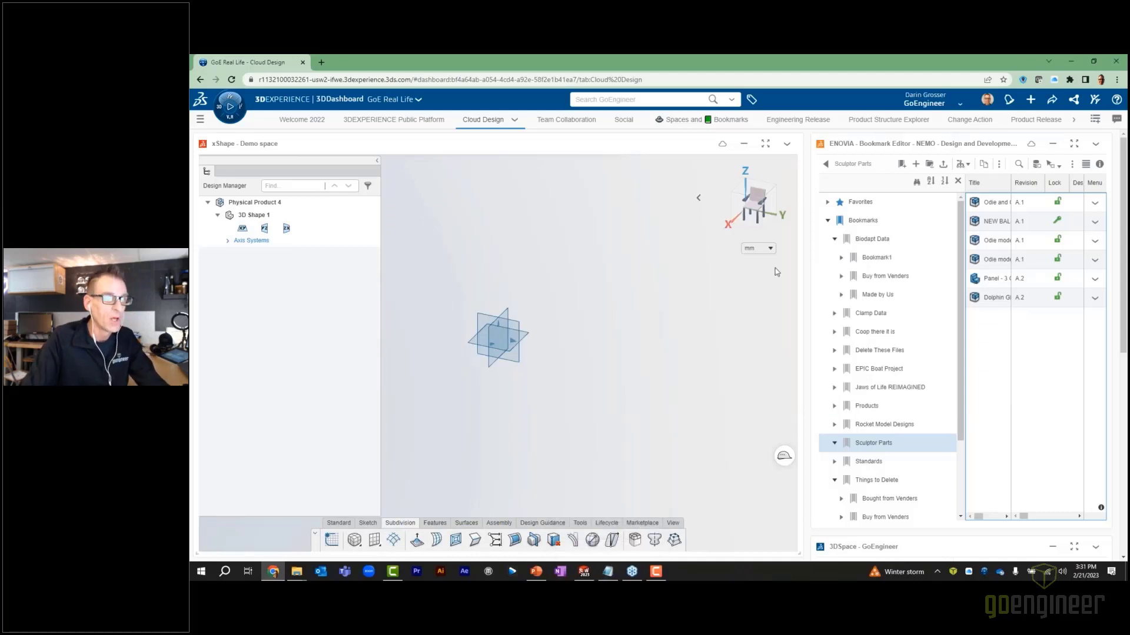
pyautogui.click(996, 283)
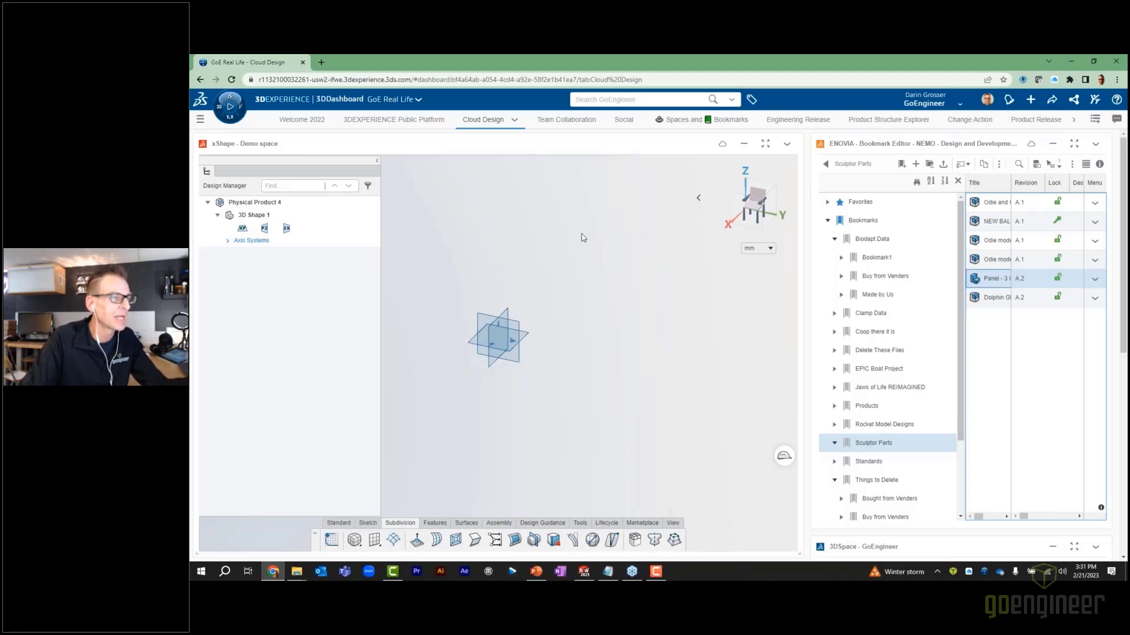
# - Insert a Box subdivision primitive with its corner at the origin, keeping the default scale and three divisions
pyautogui.click(355, 542)
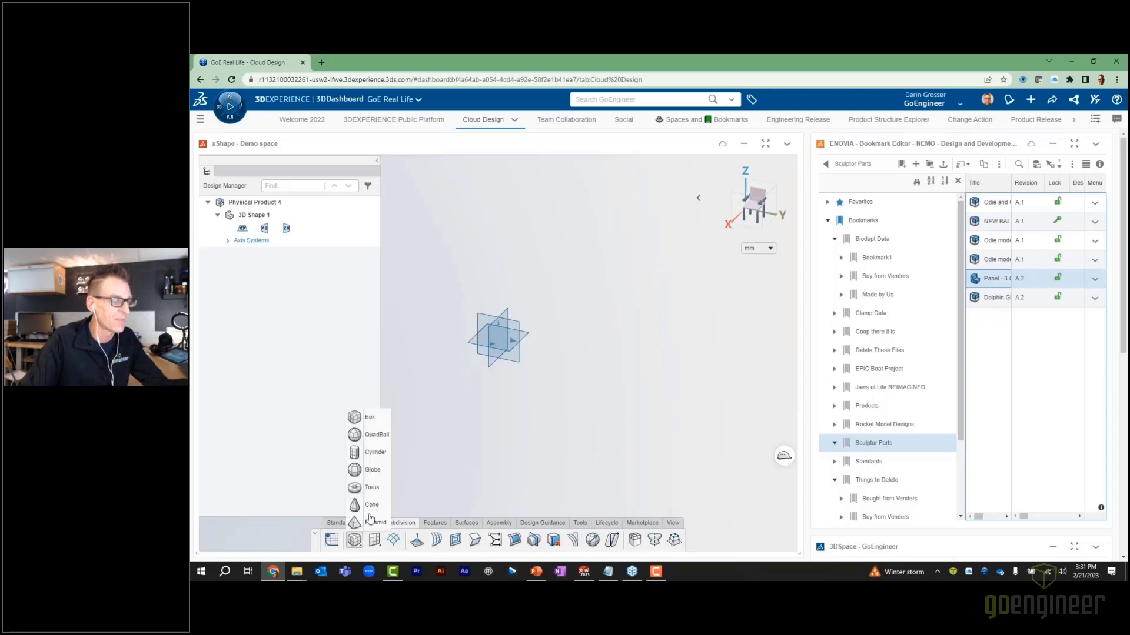
pyautogui.click(356, 418)
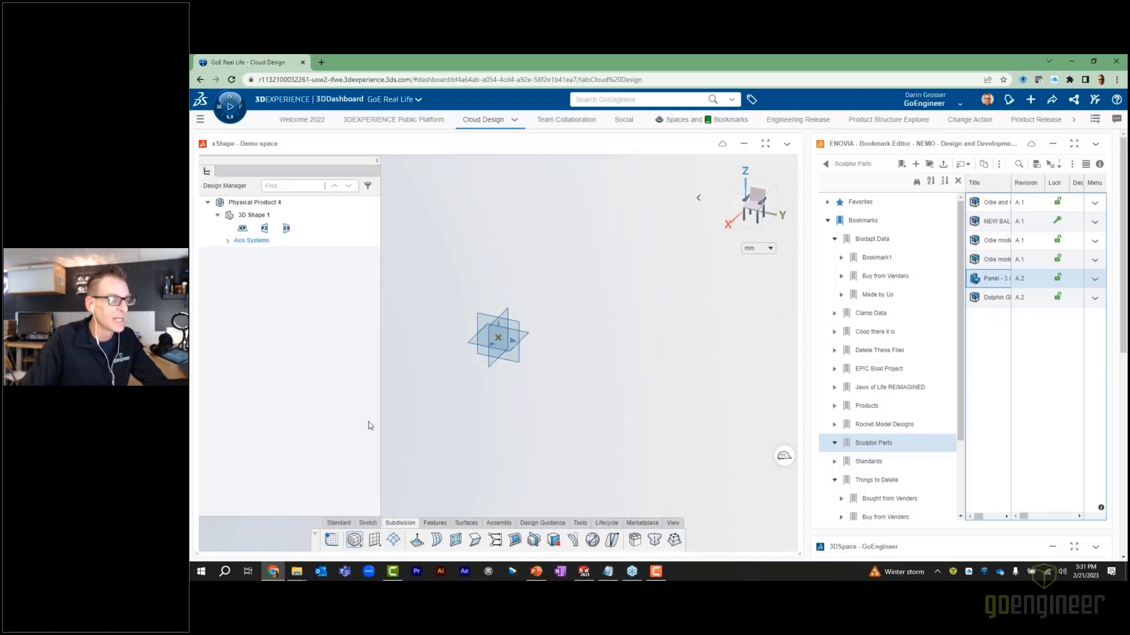
pyautogui.click(751, 200)
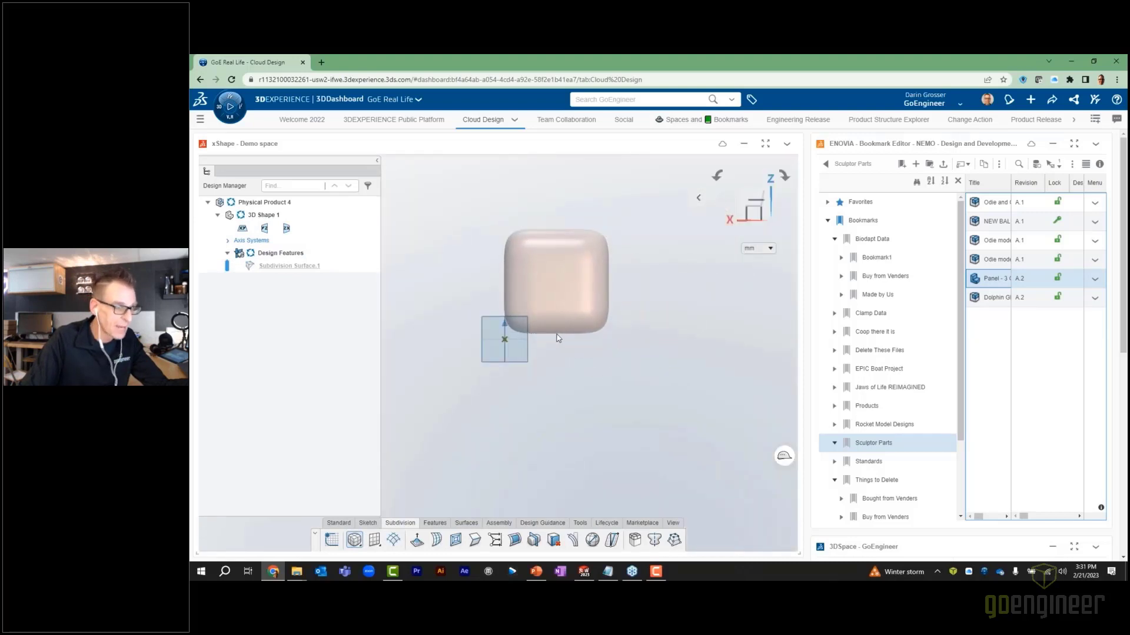
pyautogui.click(559, 338)
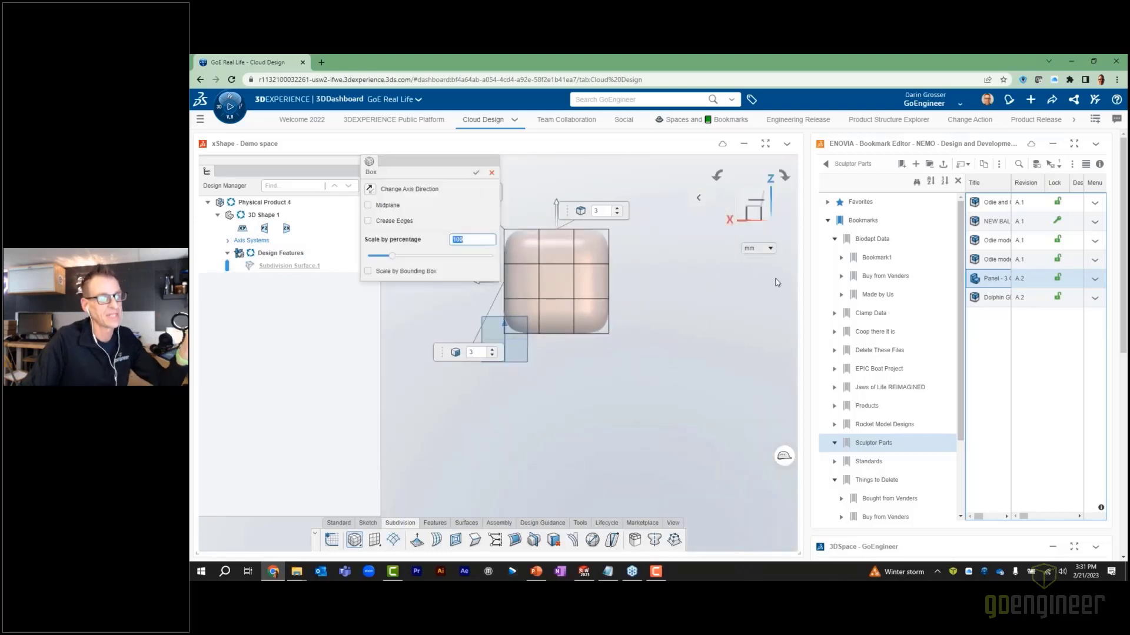
pyautogui.click(475, 173)
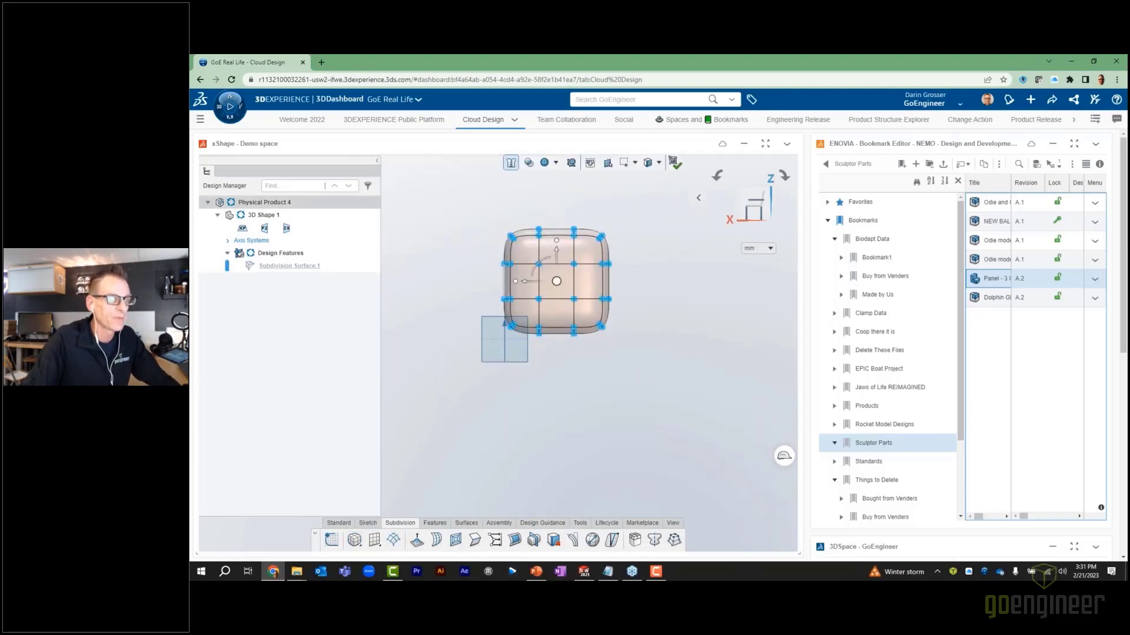
# - Move the whole box up off the reference planes, tilt it slightly, and clear the selection
pyautogui.keyDown('ctrl'); pyautogui.moveTo(552, 279); pyautogui.dragTo(560, 350, button='middle'); pyautogui.keyUp('ctrl')
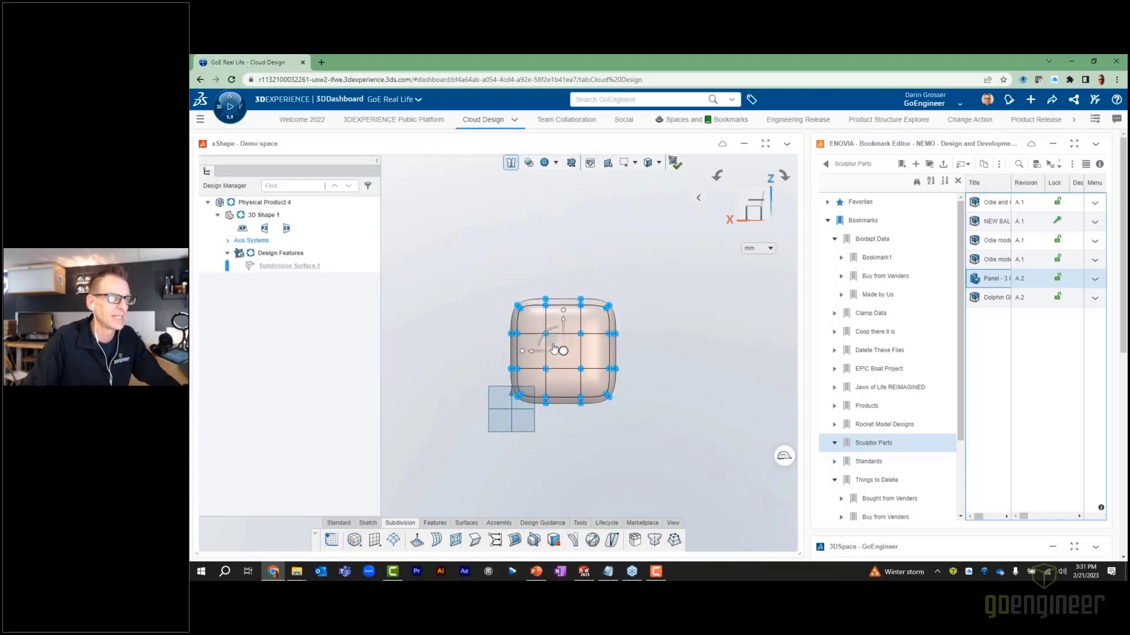
pyautogui.moveTo(560, 312); pyautogui.dragTo(574, 284)
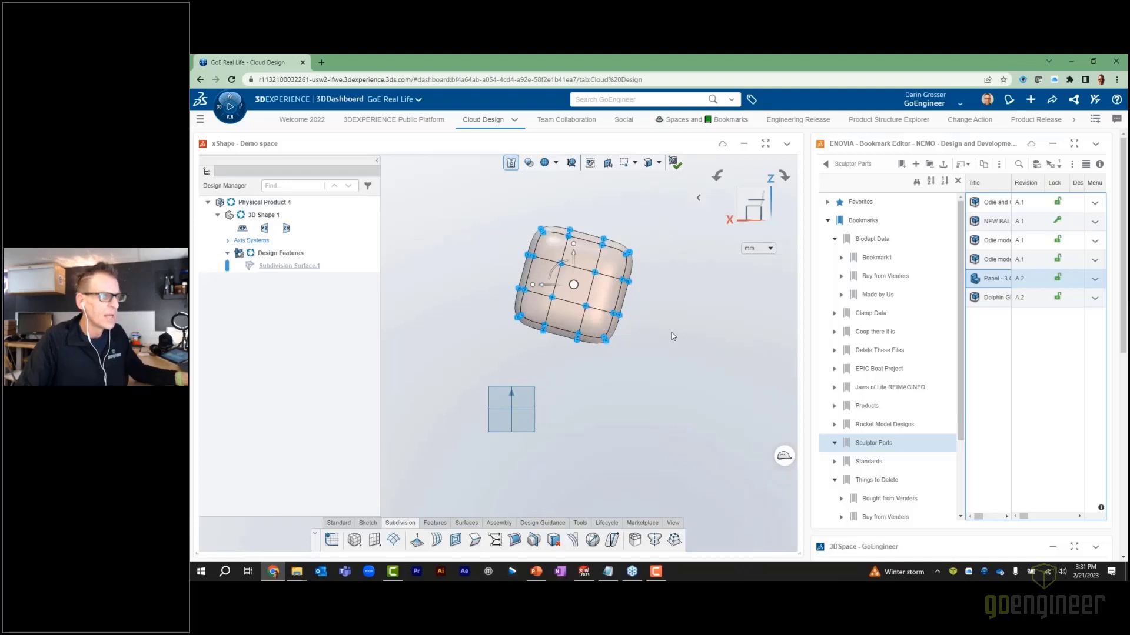
pyautogui.scroll(3, 523, 270)
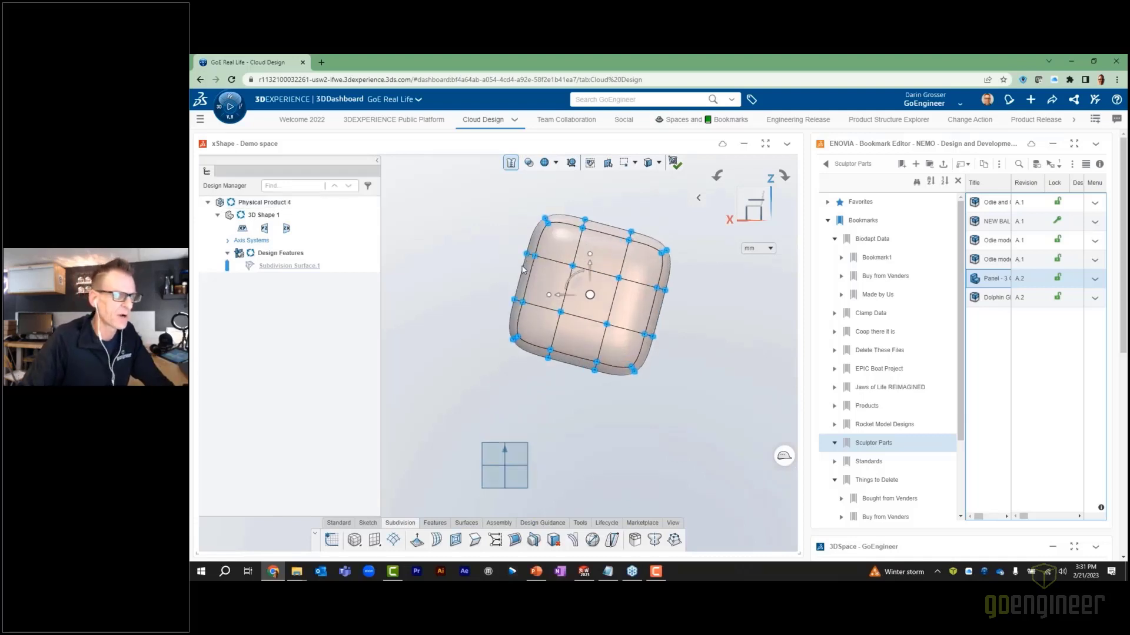
pyautogui.moveTo(523, 270); pyautogui.dragTo(502, 362, button='middle')
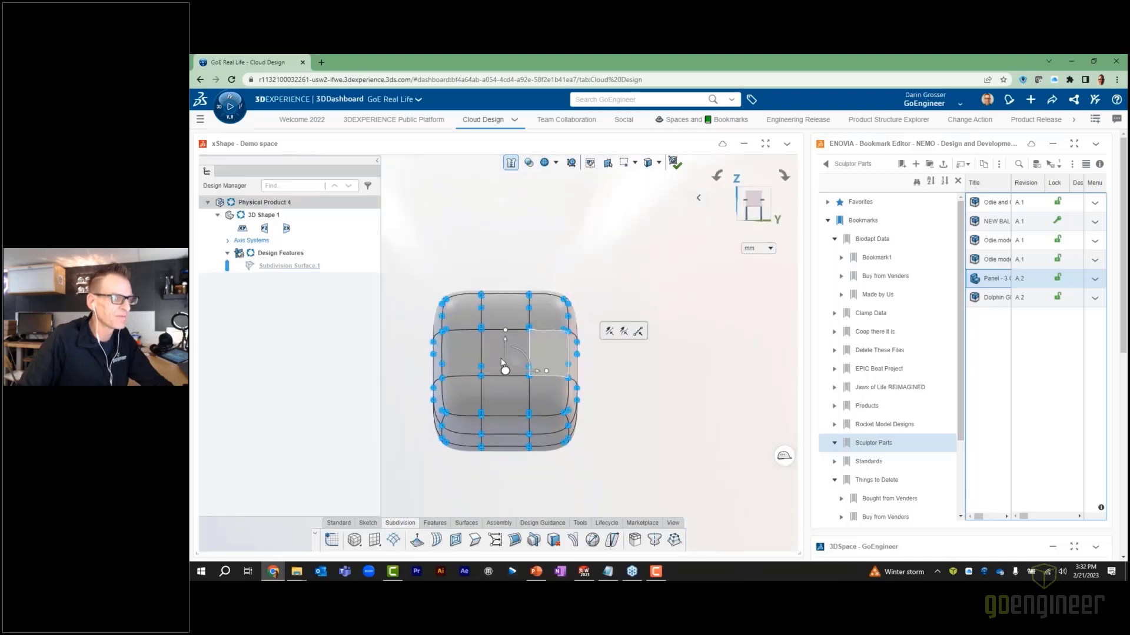
pyautogui.moveTo(697, 325); pyautogui.dragTo(635, 329, button='middle')
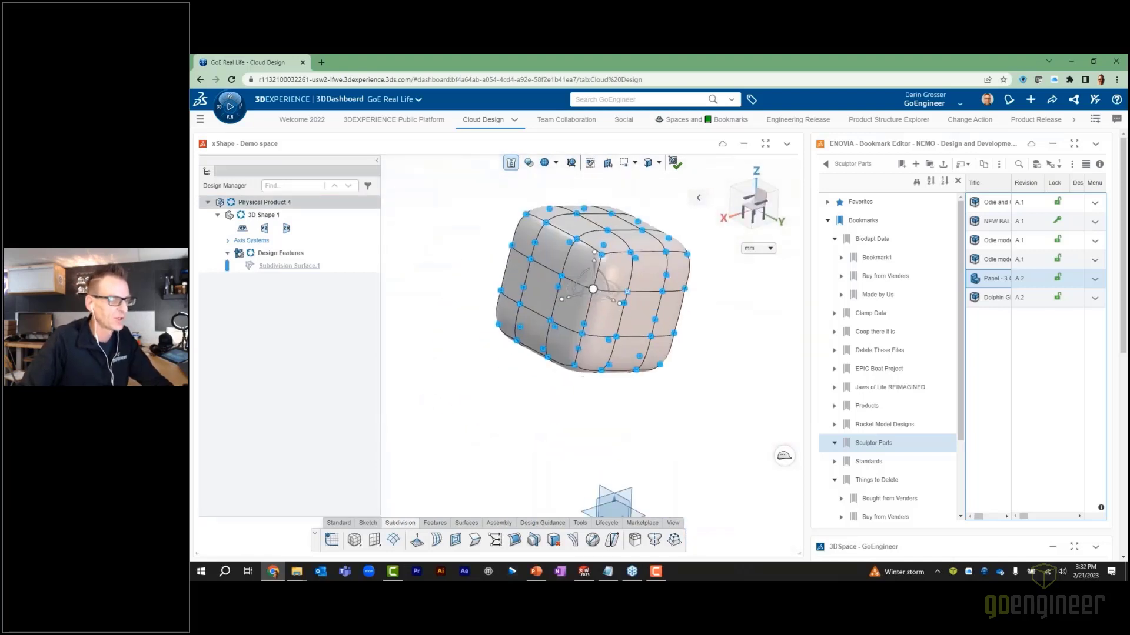
pyautogui.scroll(3, 524, 286)
pyautogui.click(484, 212)
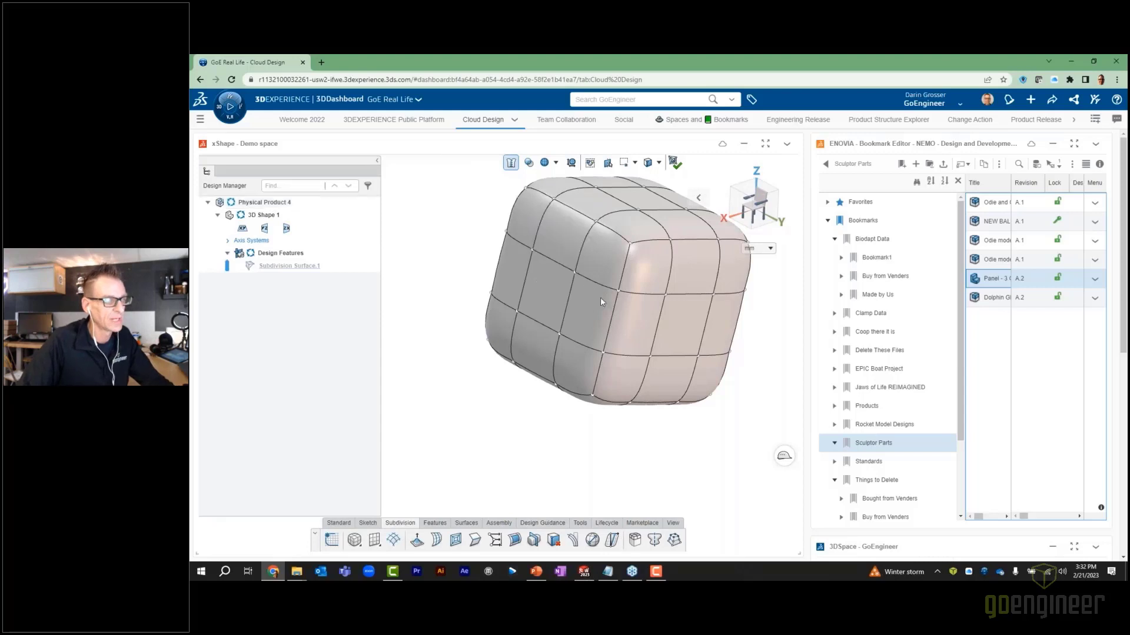
# - Expand xShape to full screen, then window-select the vertices around the box's front centre face through the body, and deselect them
pyautogui.moveTo(604, 292)
pyautogui.mouseDown(button='middle')
pyautogui.moveTo(537, 260)
pyautogui.moveTo(565, 268)
pyautogui.moveTo(588, 252)
pyautogui.moveTo(624, 283)
pyautogui.mouseUp(button='middle')
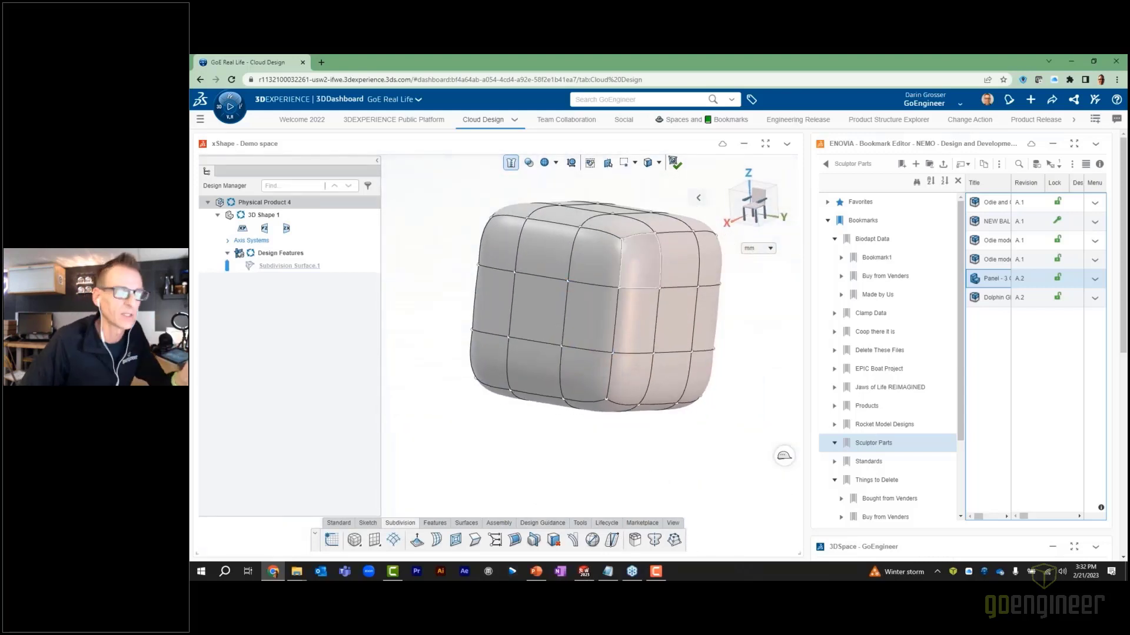
pyautogui.click(766, 145)
pyautogui.moveTo(611, 233); pyautogui.dragTo(586, 230, button='middle')
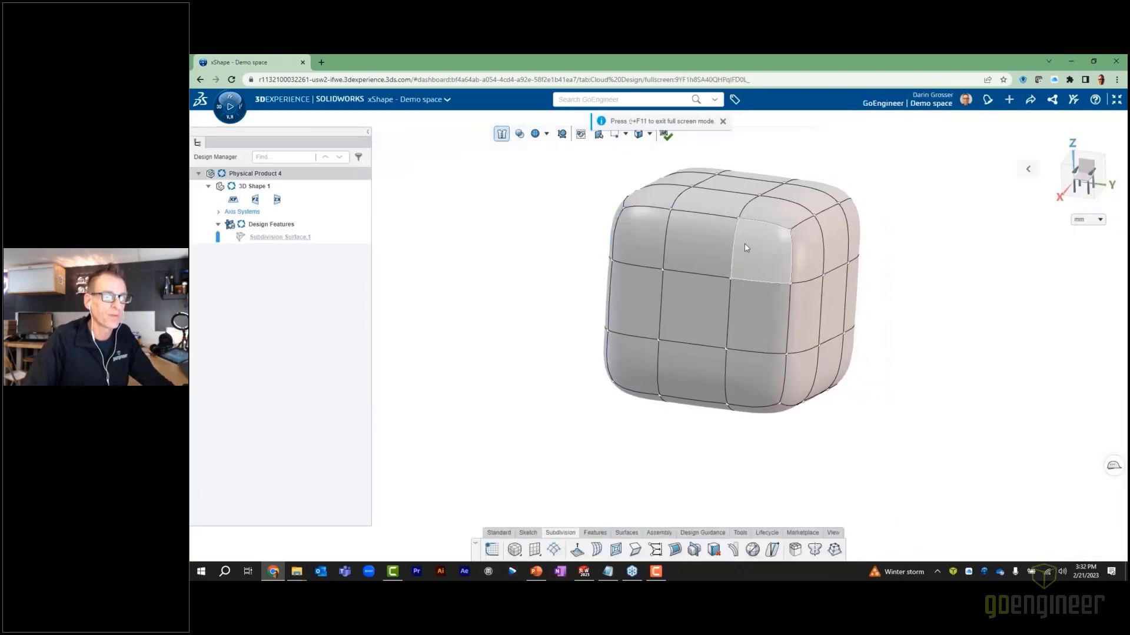
pyautogui.scroll(3, 744, 243)
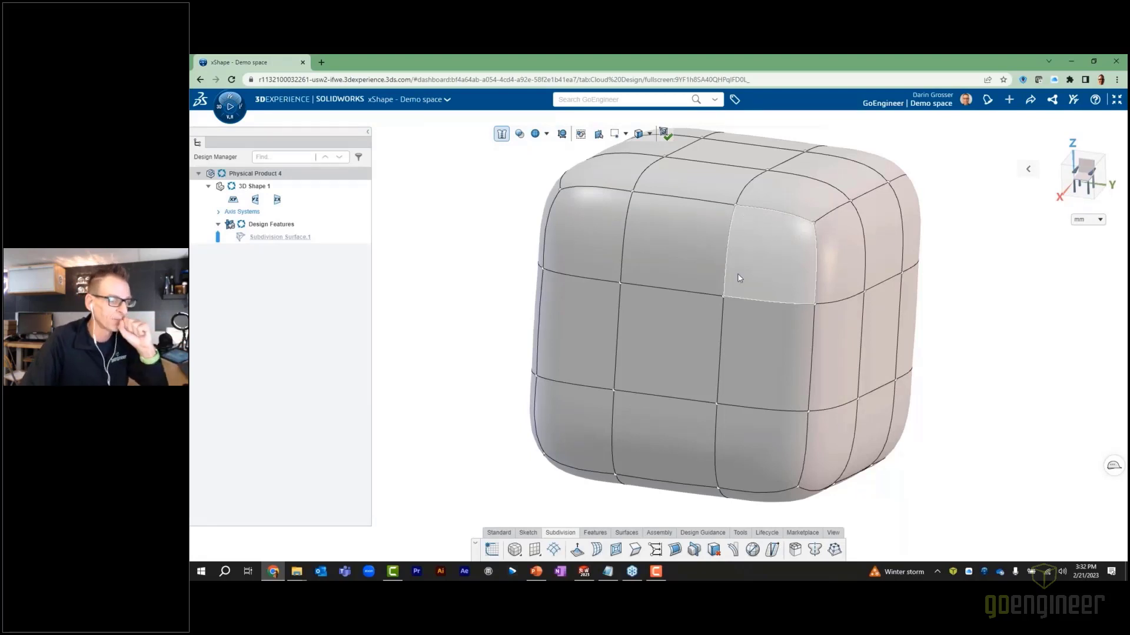
pyautogui.scroll(-2, 671, 295)
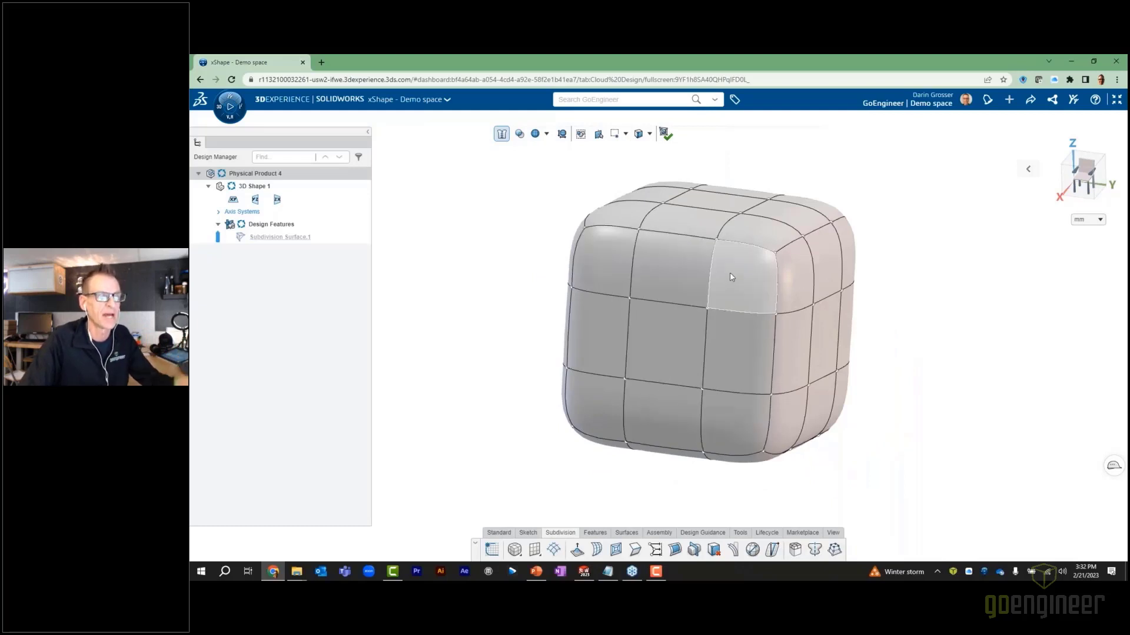
pyautogui.moveTo(753, 263); pyautogui.dragTo(597, 407)
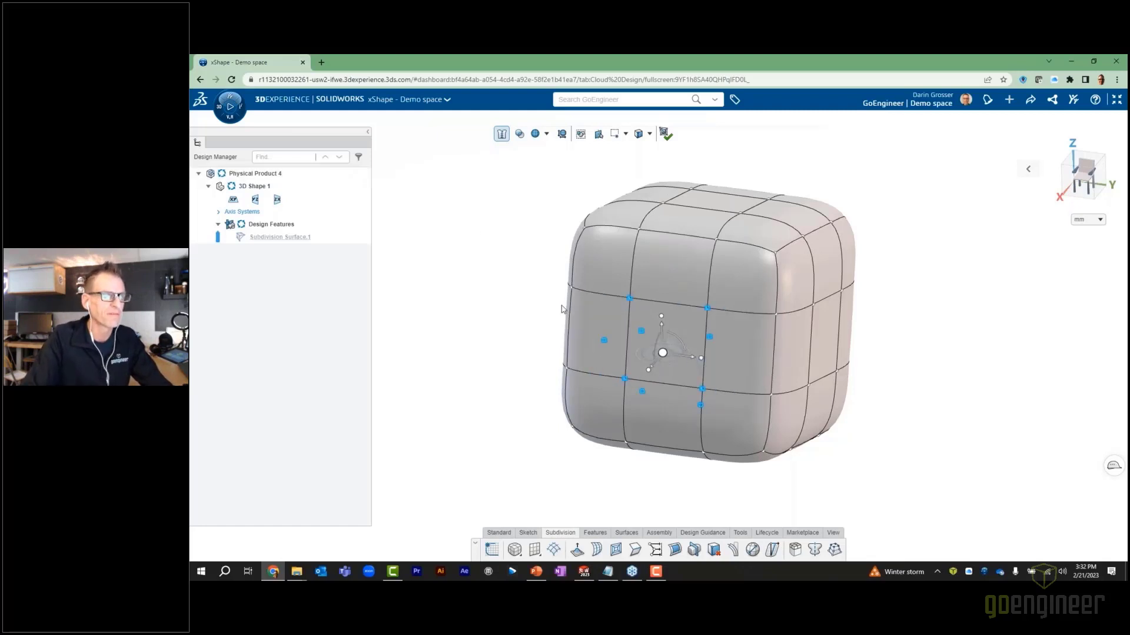
pyautogui.moveTo(622, 360); pyautogui.dragTo(541, 304, button='middle')
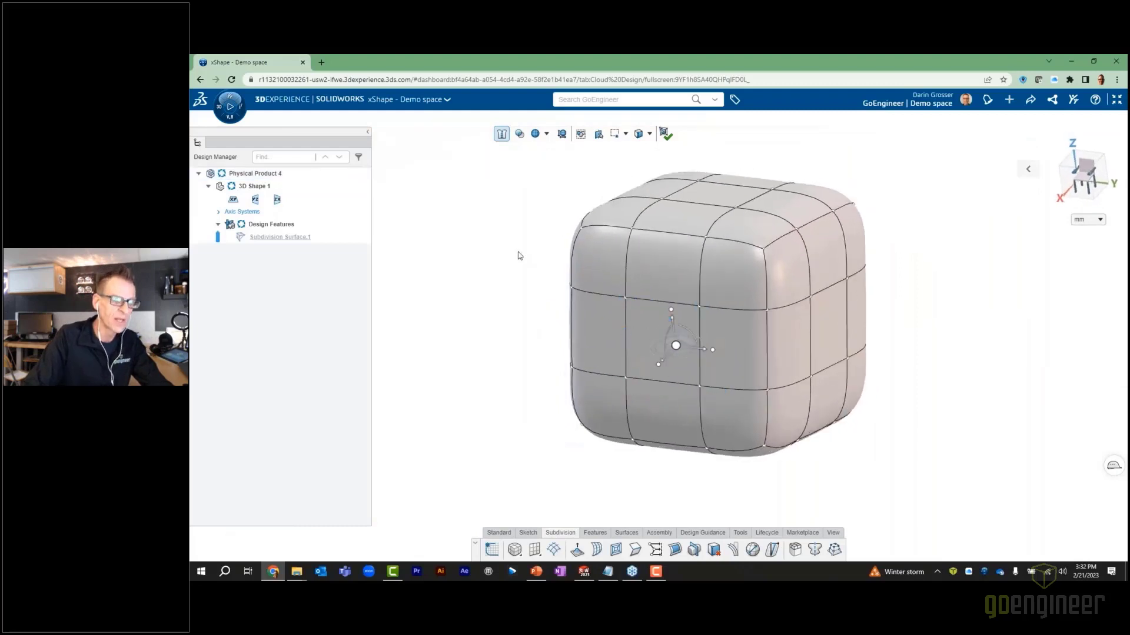
# - Restrict the selection filter to Faces, window-select the faces on the front side of the box, and clear the selection
pyautogui.click(641, 135)
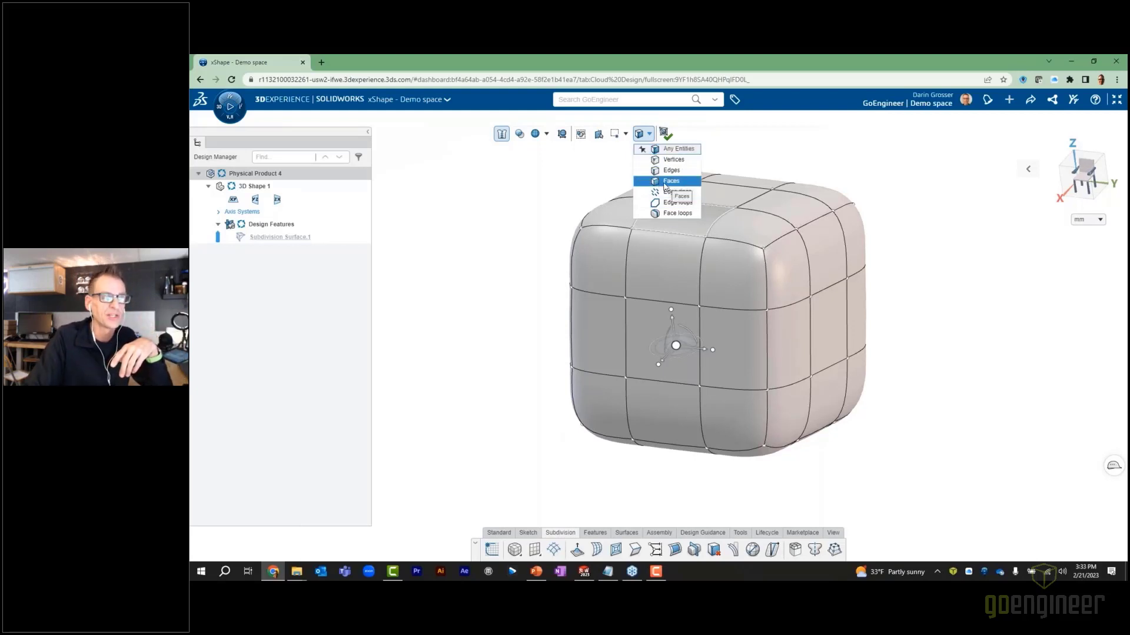
pyautogui.click(665, 182)
pyautogui.moveTo(733, 268); pyautogui.dragTo(601, 403)
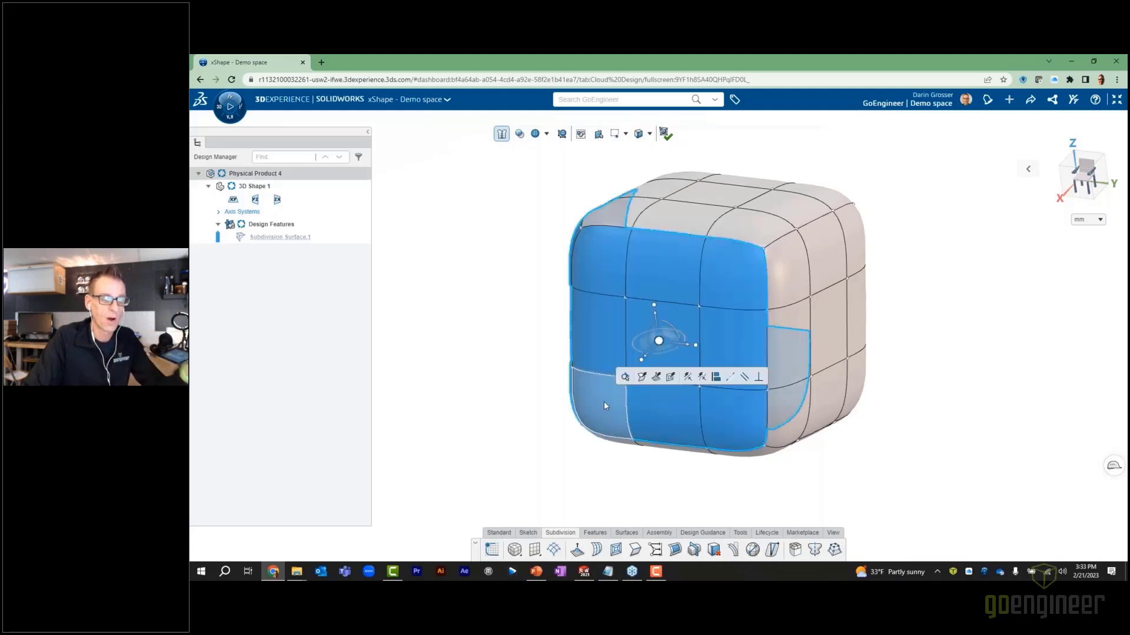
pyautogui.moveTo(530, 316)
pyautogui.mouseDown(button='middle')
pyautogui.moveTo(643, 294)
pyautogui.moveTo(543, 325)
pyautogui.mouseUp(button='middle')
pyautogui.click(527, 240)
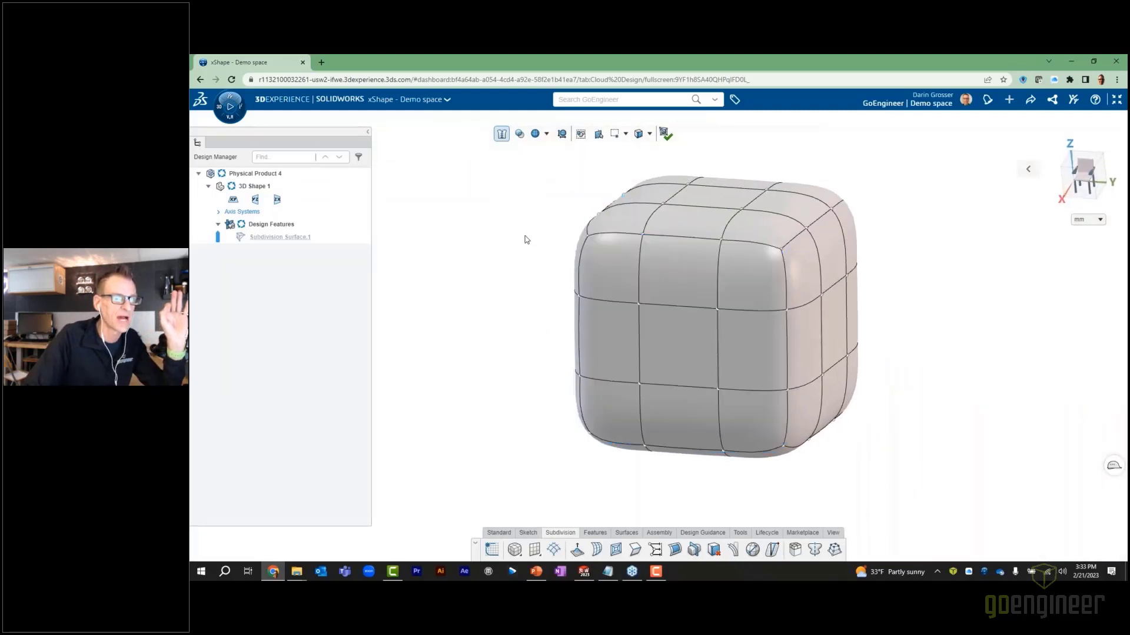
# - Limit selection to visible entities and window-select the vertices around the box's front centre face
pyautogui.click(581, 134)
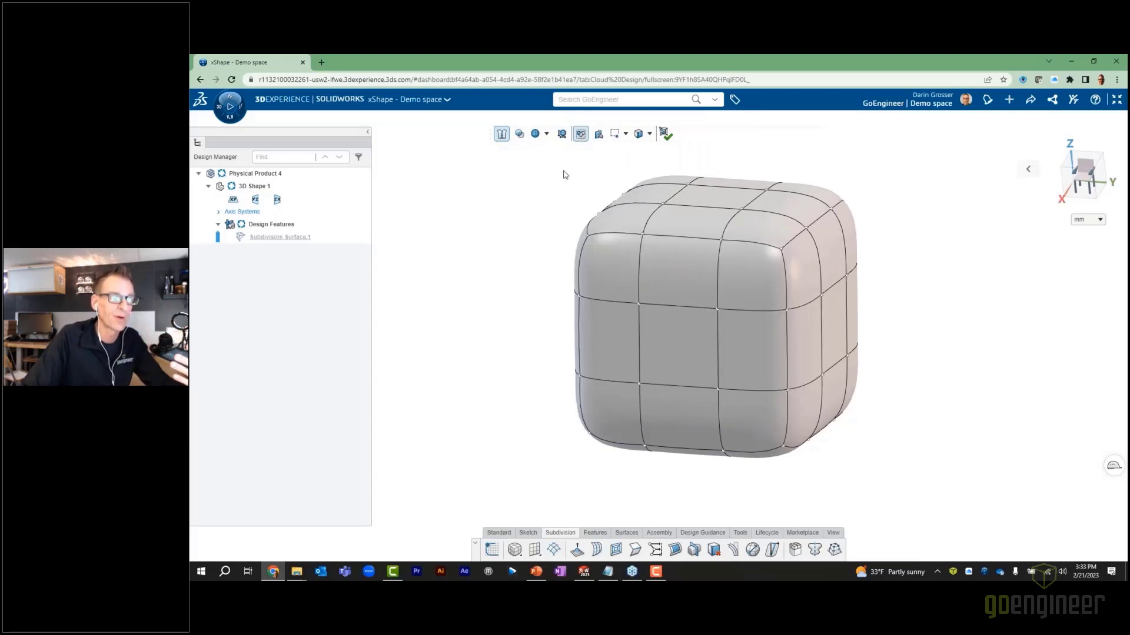
pyautogui.moveTo(758, 274); pyautogui.dragTo(606, 419)
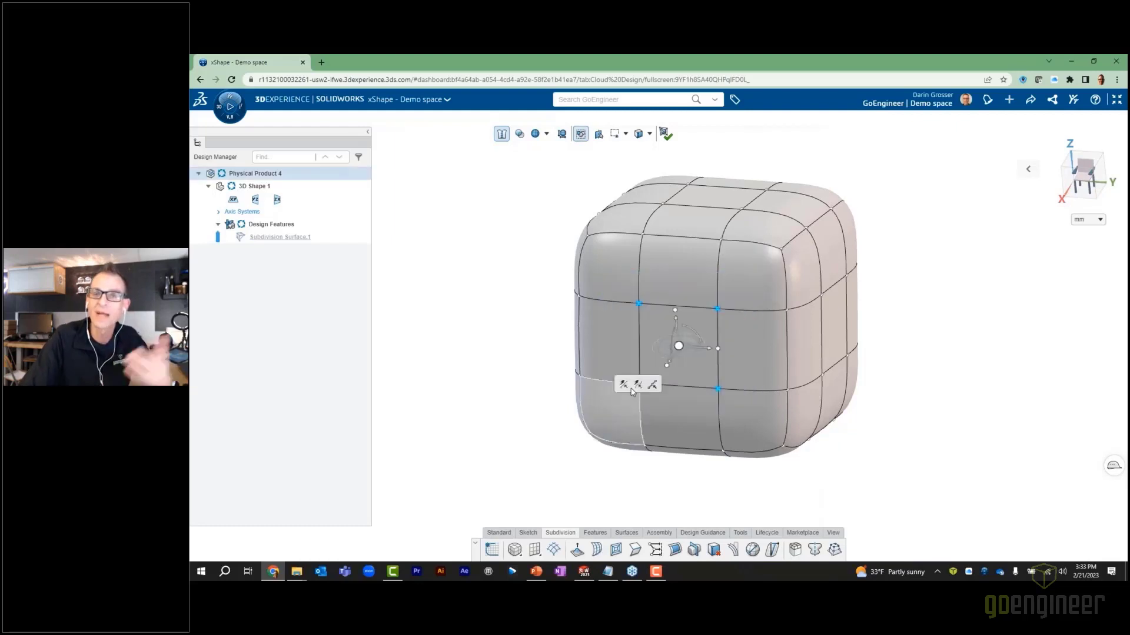
# - Restrict the selection filter to Faces, window-select the nine faces on the front side of the box, and inset them
pyautogui.moveTo(726, 292); pyautogui.dragTo(669, 340, button='middle')
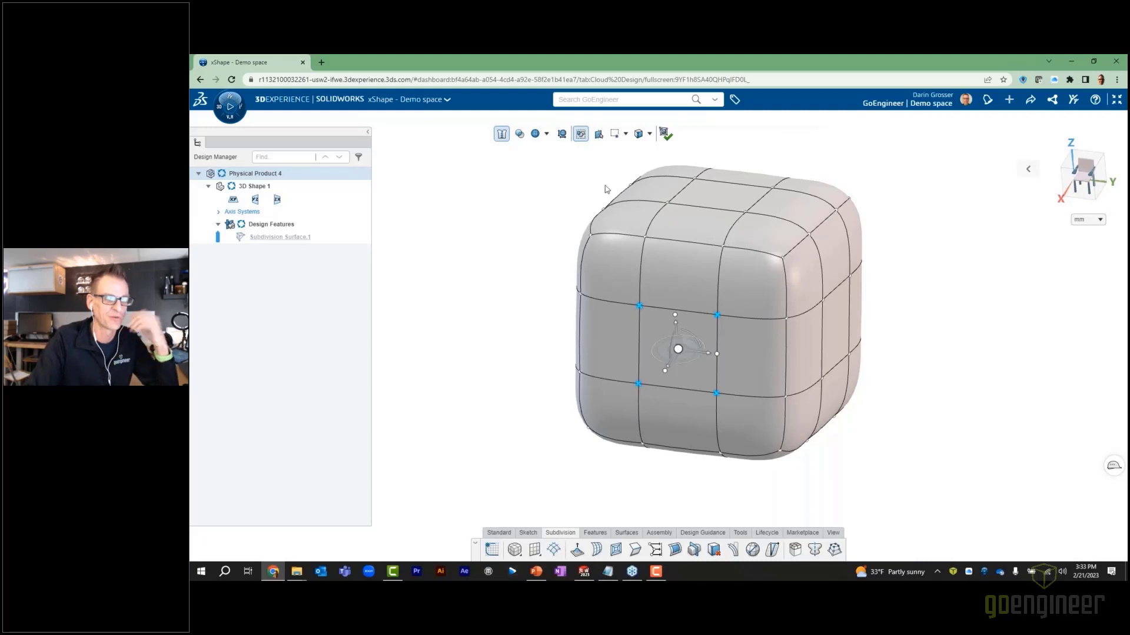
pyautogui.click(649, 134)
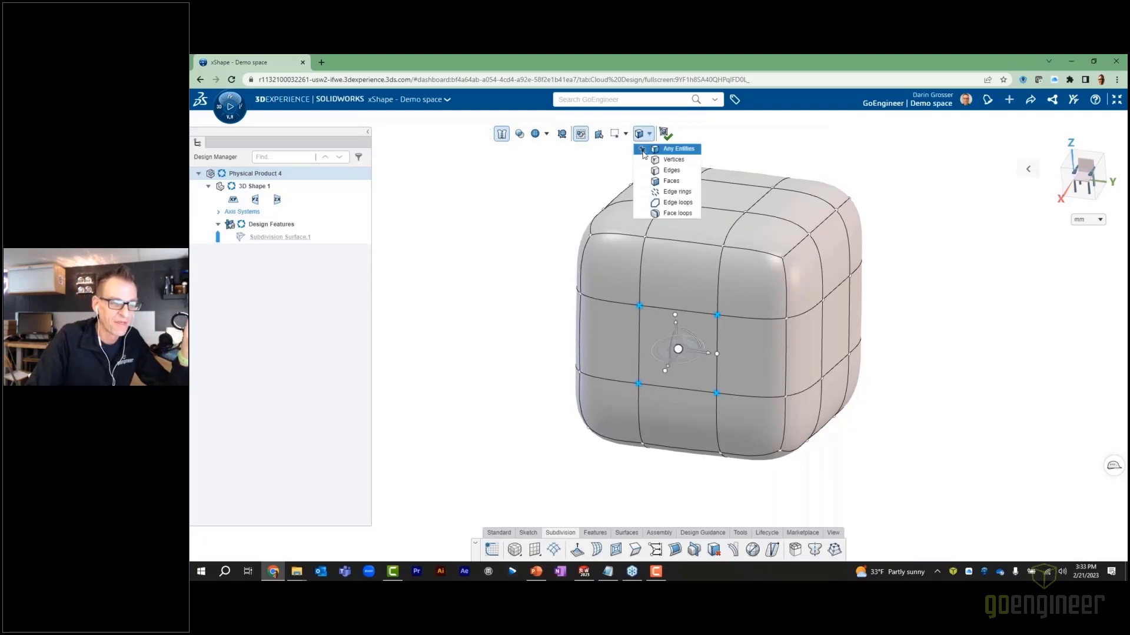
pyautogui.click(671, 181)
pyautogui.moveTo(758, 281); pyautogui.dragTo(601, 412)
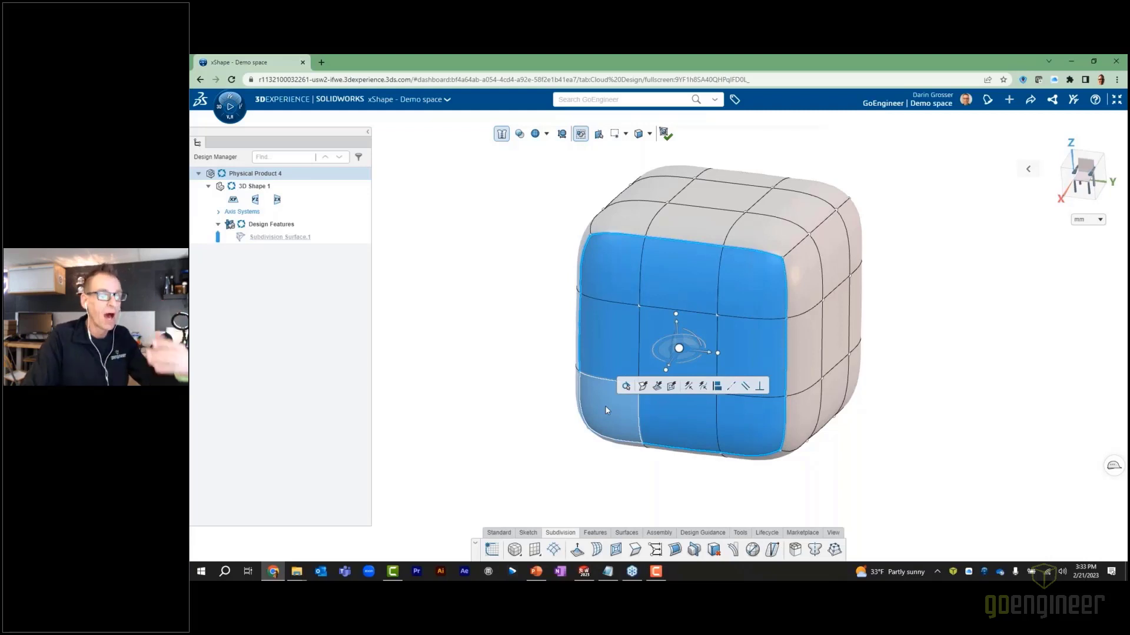
pyautogui.click(669, 387)
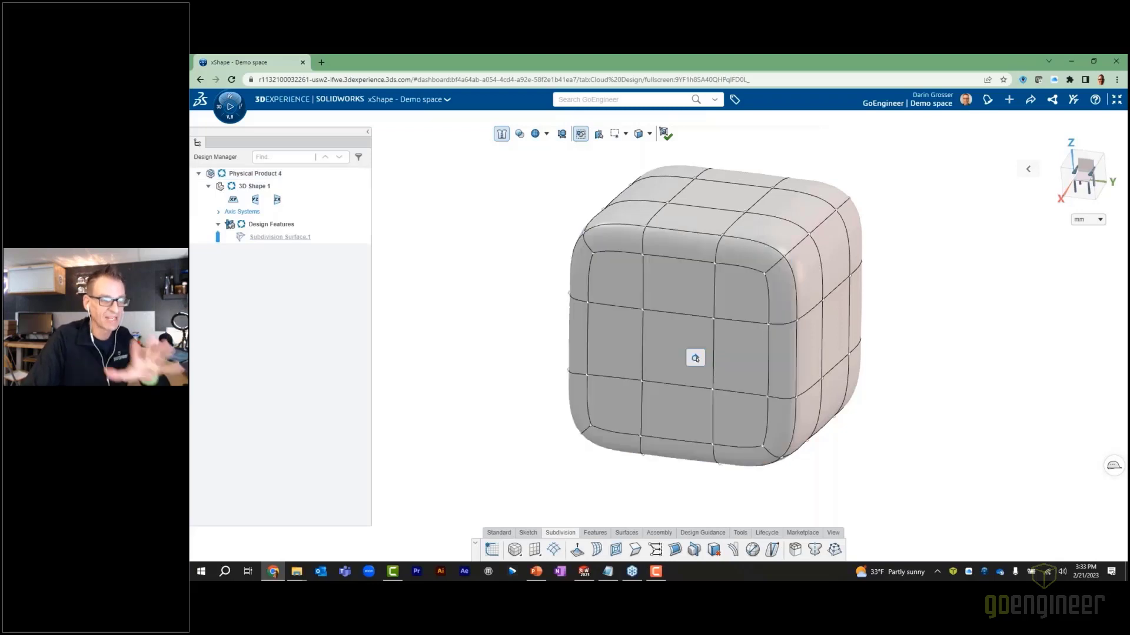
# - Window-select the nine inner faces inside the front inset and inset them a second time
pyautogui.moveTo(744, 290); pyautogui.dragTo(631, 252, button='middle')
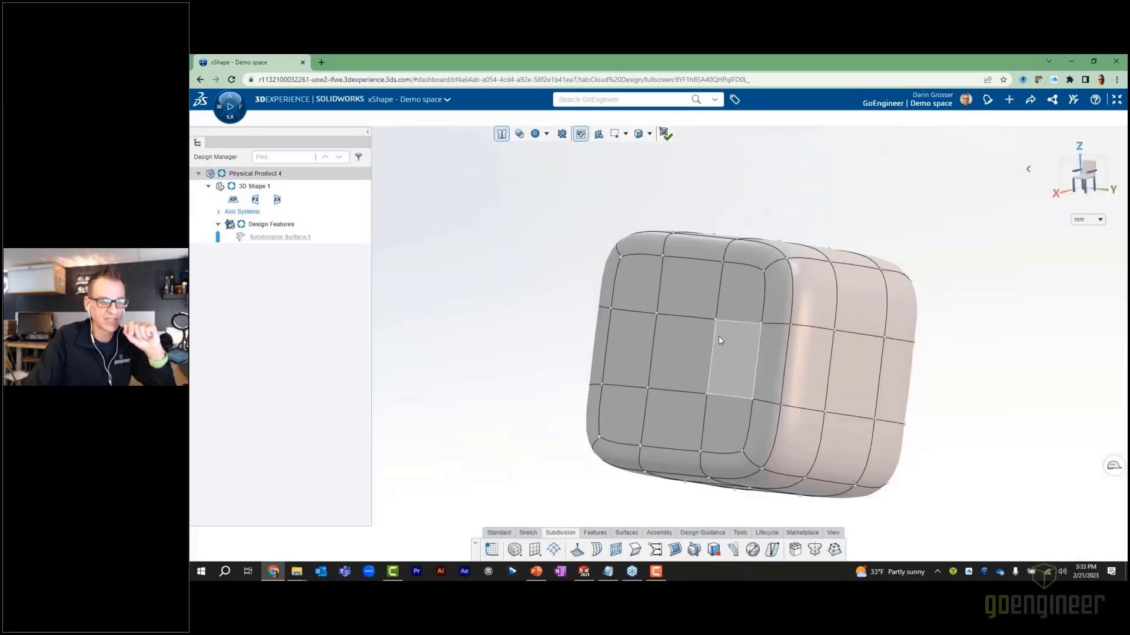
pyautogui.scroll(3, 652, 383)
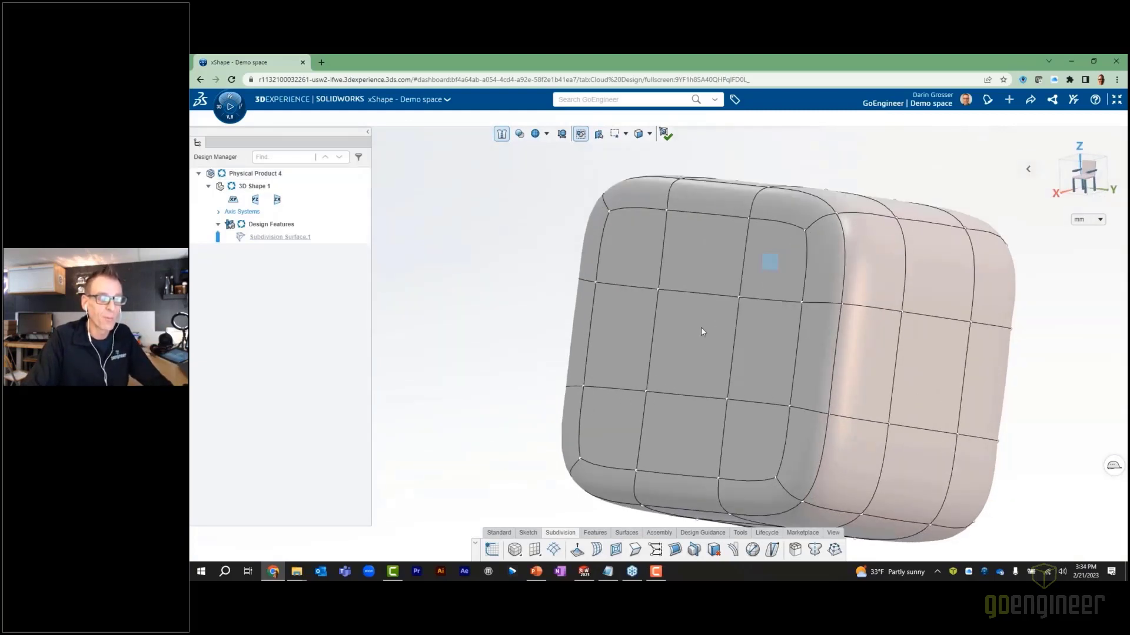
pyautogui.moveTo(811, 246); pyautogui.dragTo(619, 424)
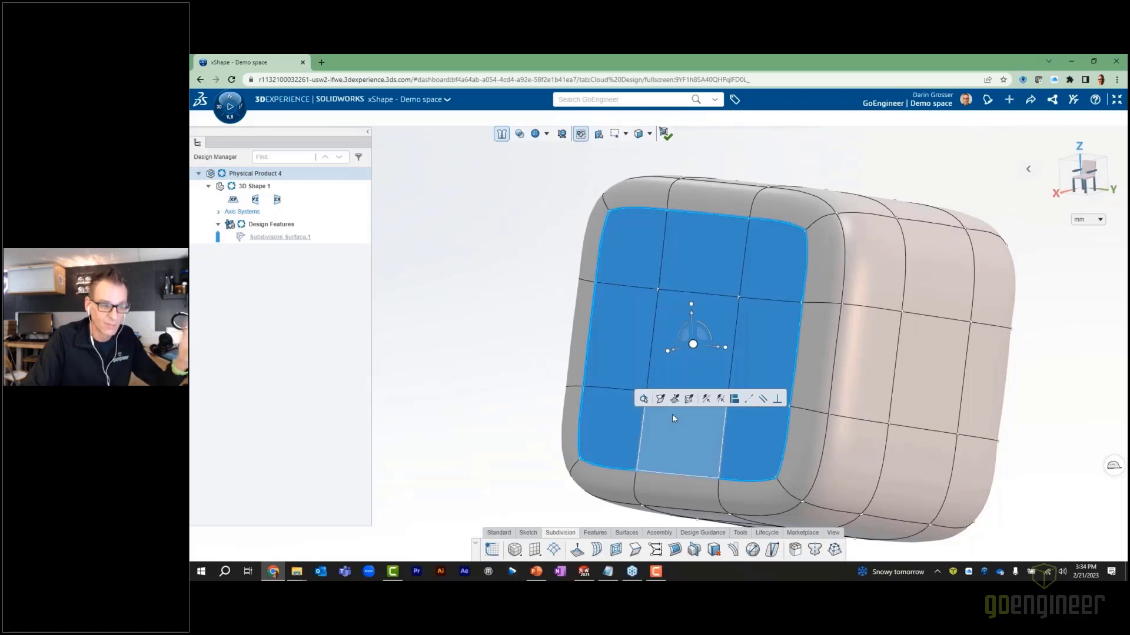
pyautogui.click(689, 400)
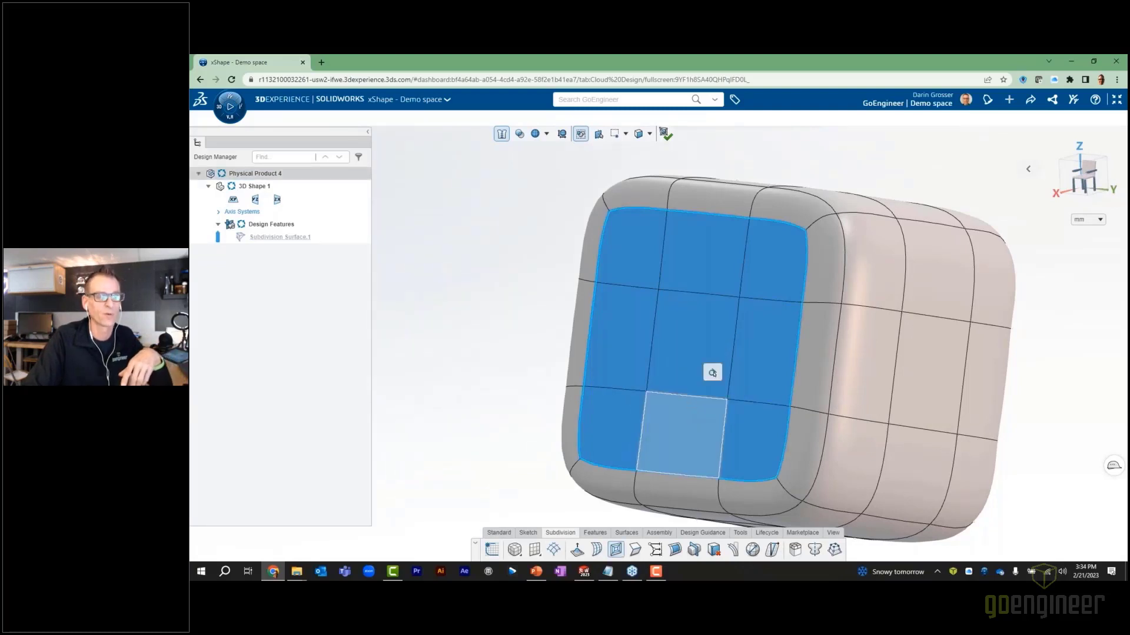
pyautogui.moveTo(700, 250); pyautogui.dragTo(721, 289, button='middle')
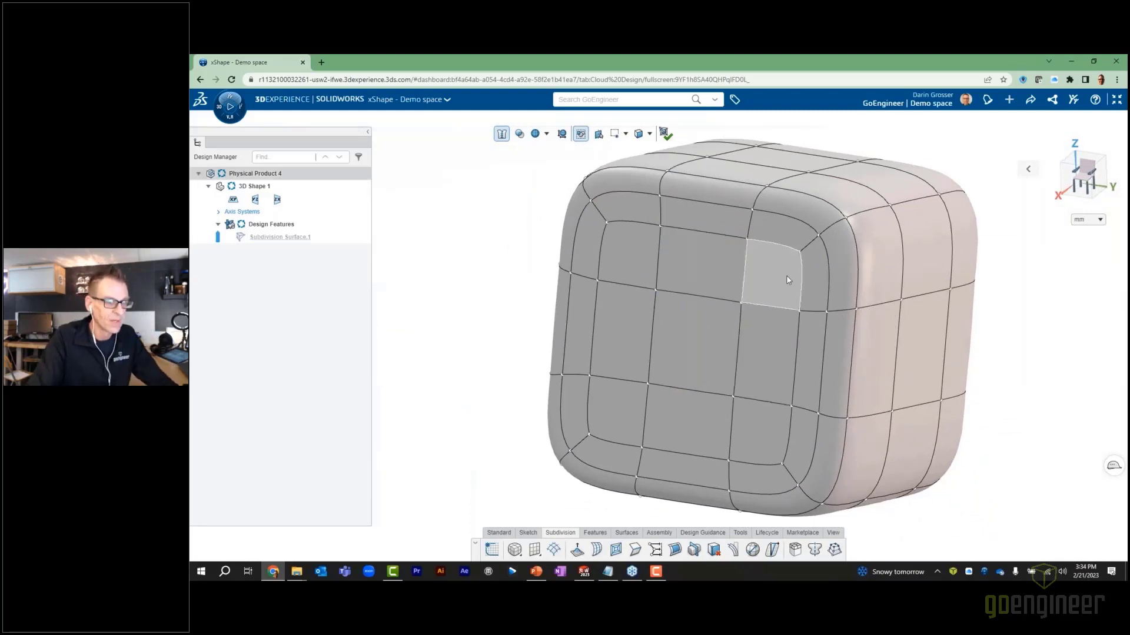
# - Try pulling the nine innermost front faces outward with the robot, undo the move, and clear the selection
pyautogui.moveTo(782, 266); pyautogui.dragTo(634, 425)
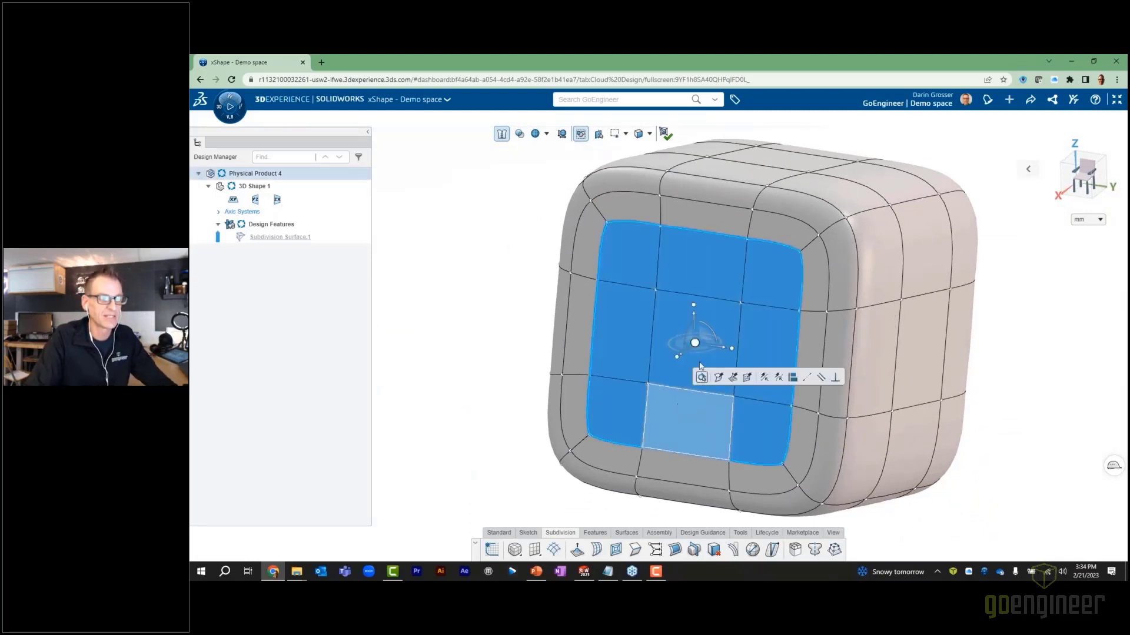
pyautogui.click(696, 345)
pyautogui.rightClick(695, 344)
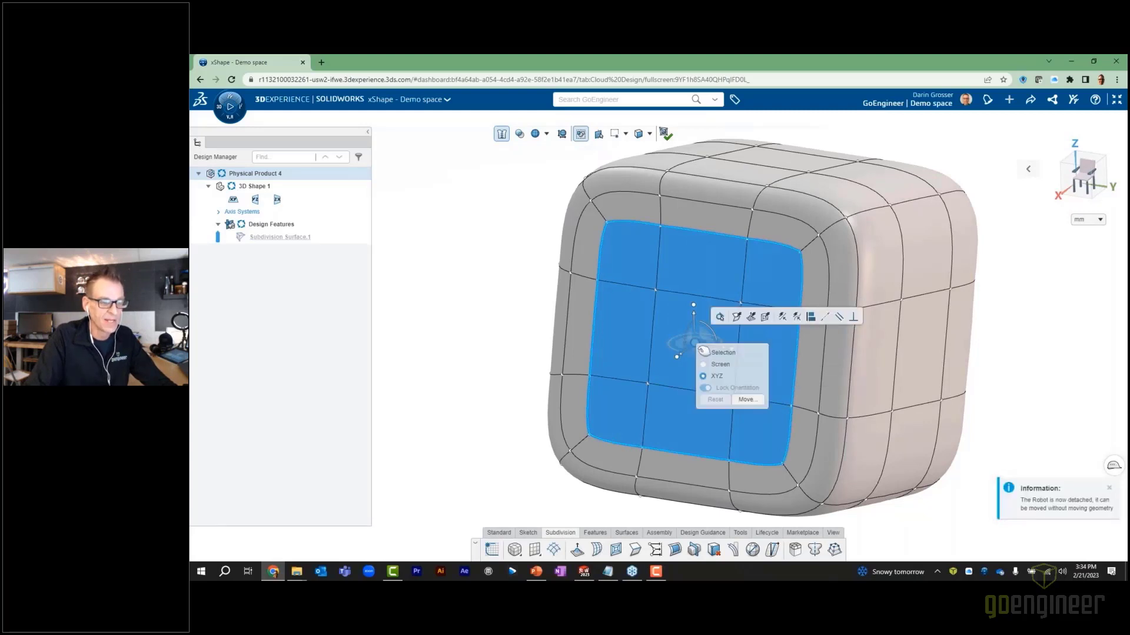
pyautogui.click(712, 365)
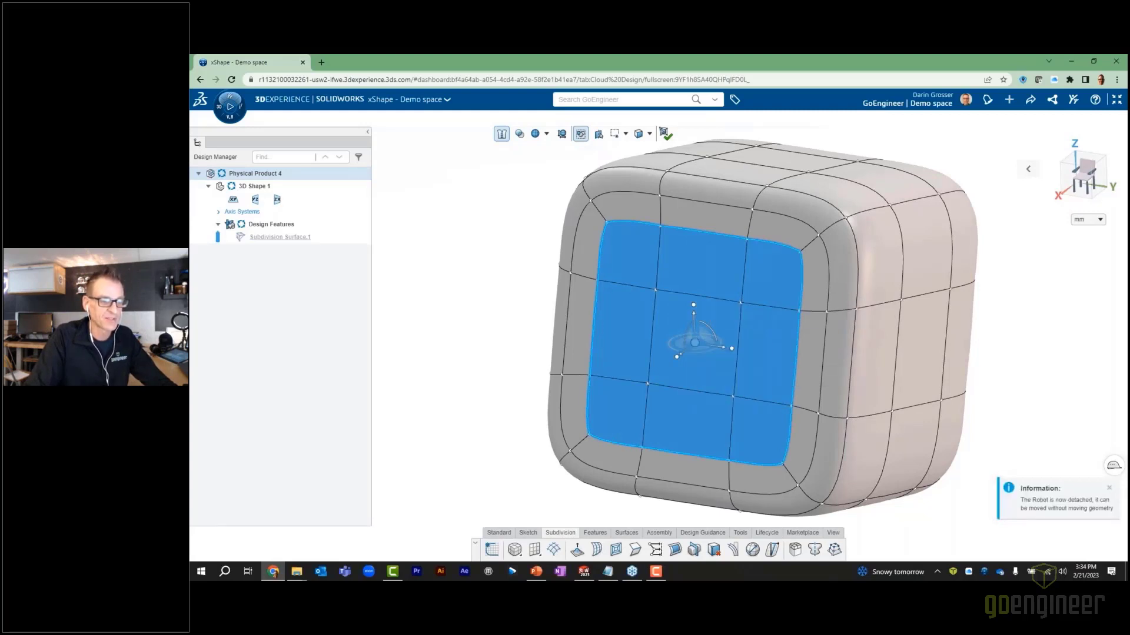
pyautogui.moveTo(687, 362); pyautogui.dragTo(575, 422)
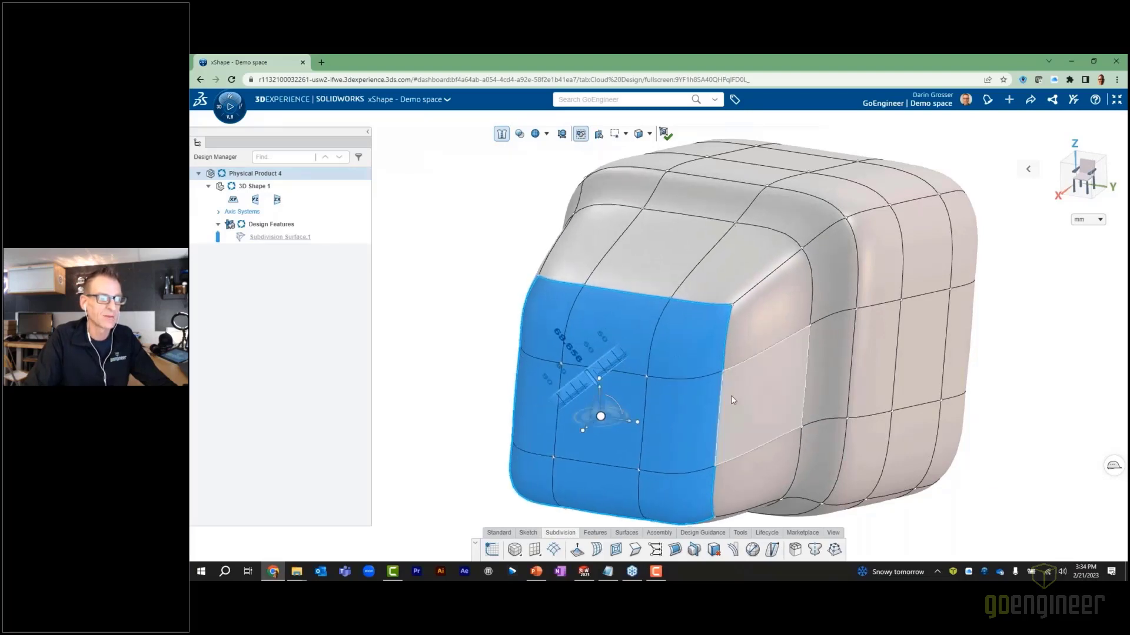
pyautogui.moveTo(733, 397)
pyautogui.mouseDown(button='middle')
pyautogui.moveTo(703, 374)
pyautogui.moveTo(649, 371)
pyautogui.moveTo(690, 377)
pyautogui.moveTo(718, 409)
pyautogui.moveTo(712, 398)
pyautogui.mouseUp(button='middle')
pyautogui.hotkey('ctrl', 'z')
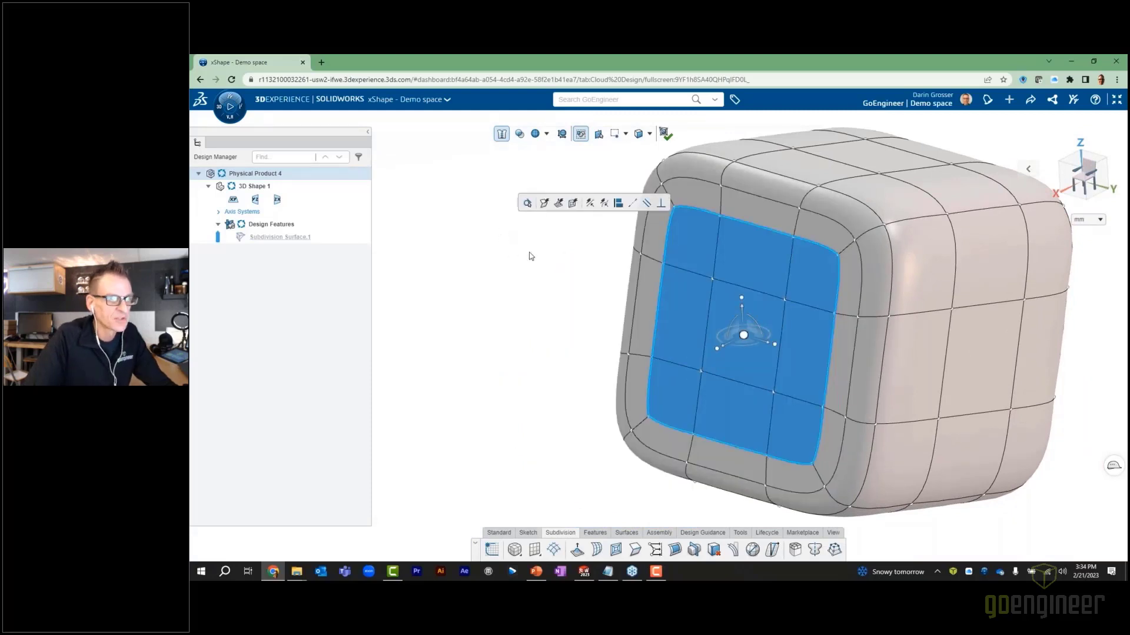
pyautogui.click(537, 285)
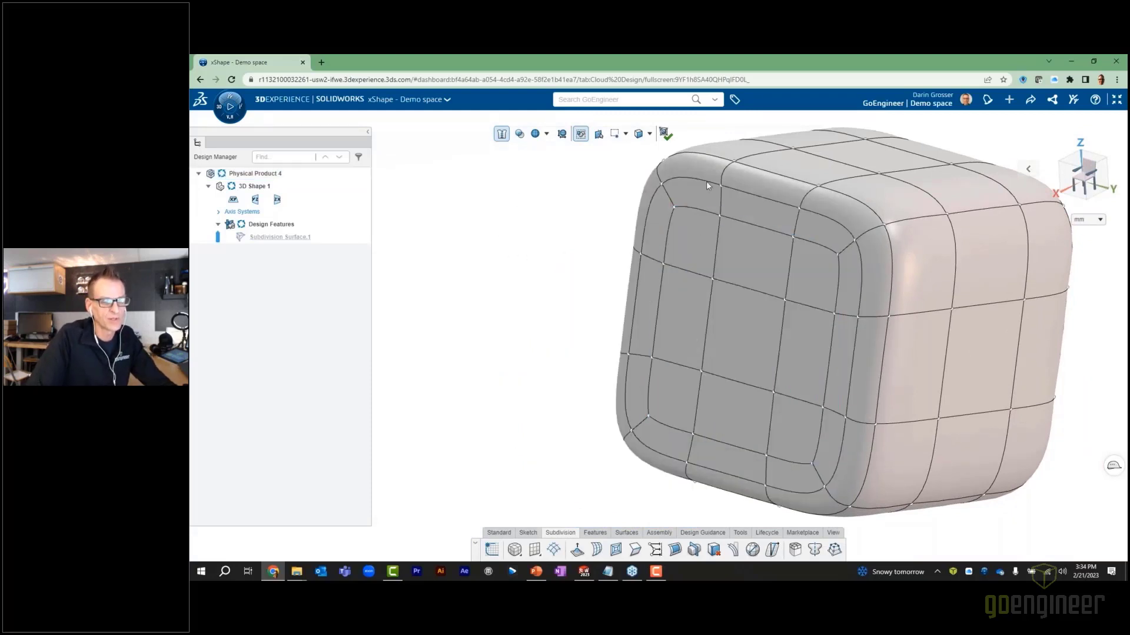
# - Set the selection filter to Any Entities, select the outer inset edge loop on the box's front side, and crease its edges
pyautogui.click(649, 134)
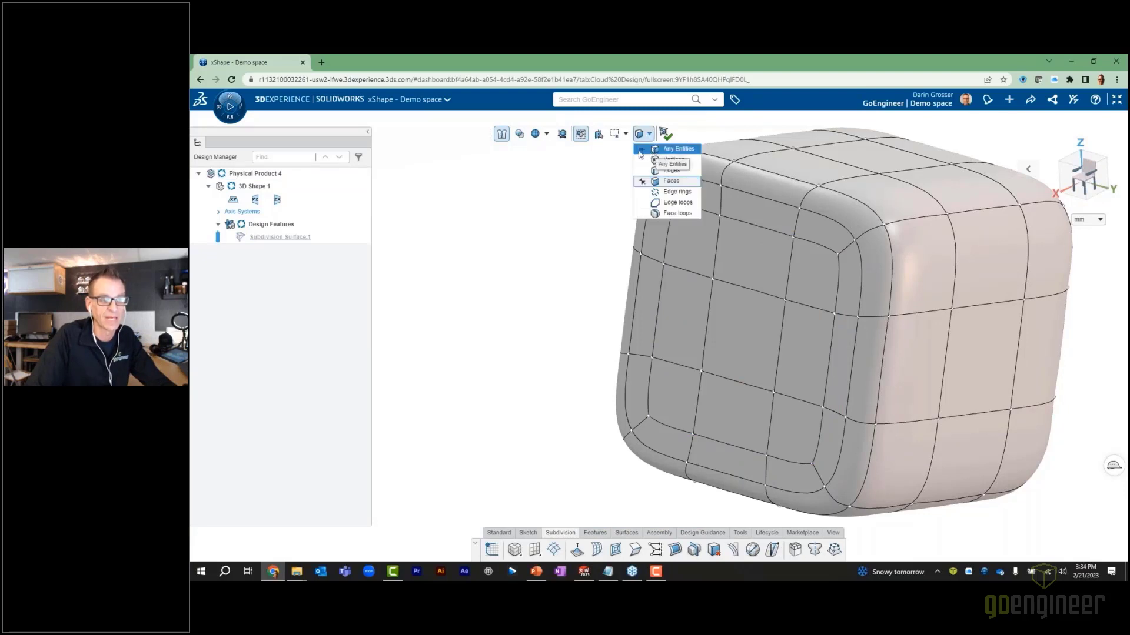
pyautogui.click(657, 151)
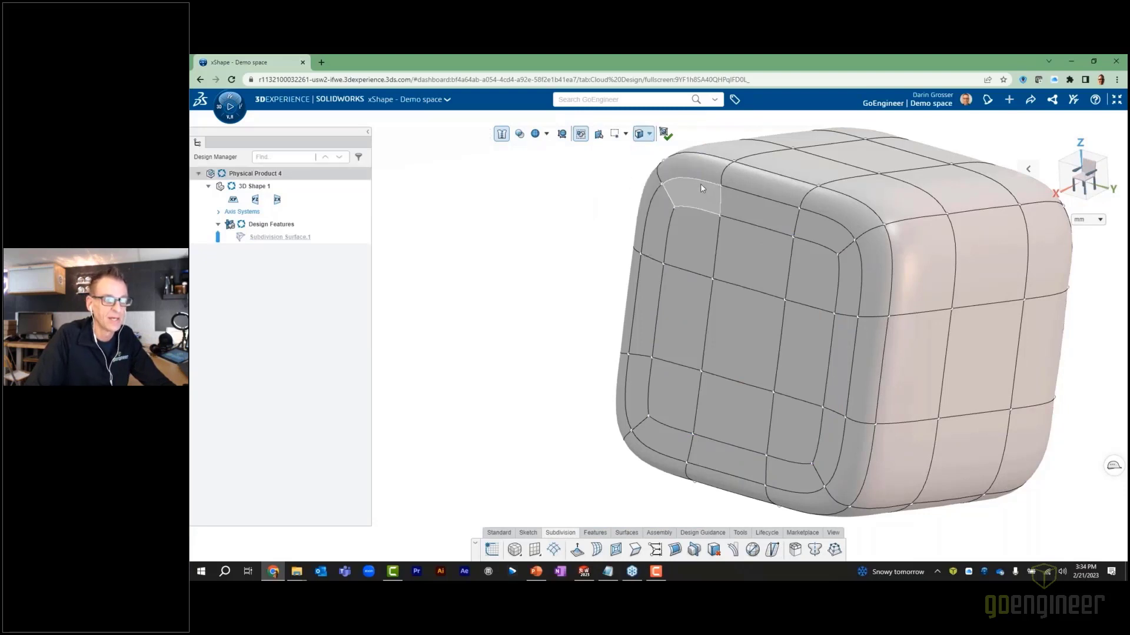
pyautogui.doubleClick(700, 184)
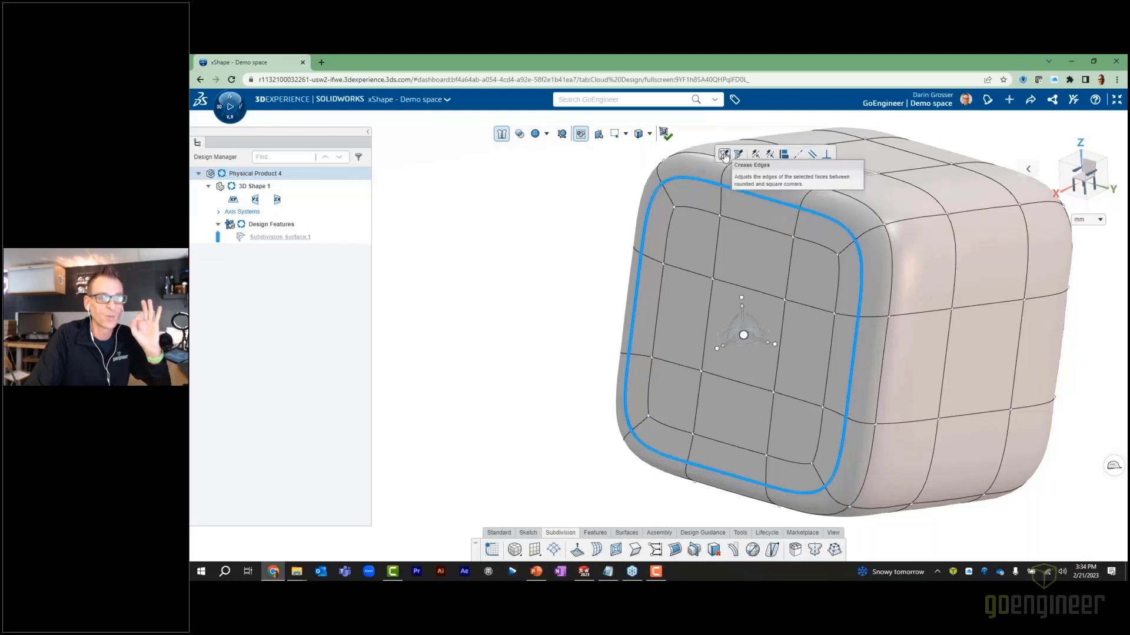
pyautogui.click(725, 155)
pyautogui.click(496, 277)
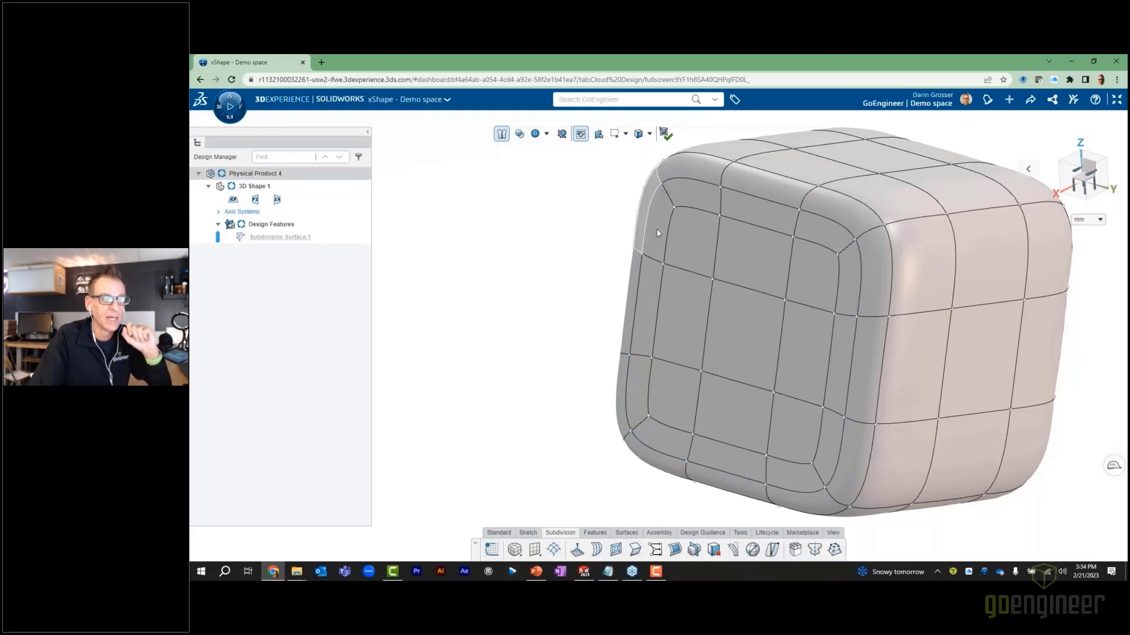
# - Select the complete inner inset edge loop on the front side from its adjoining edges, and deselect it
pyautogui.click(706, 211)
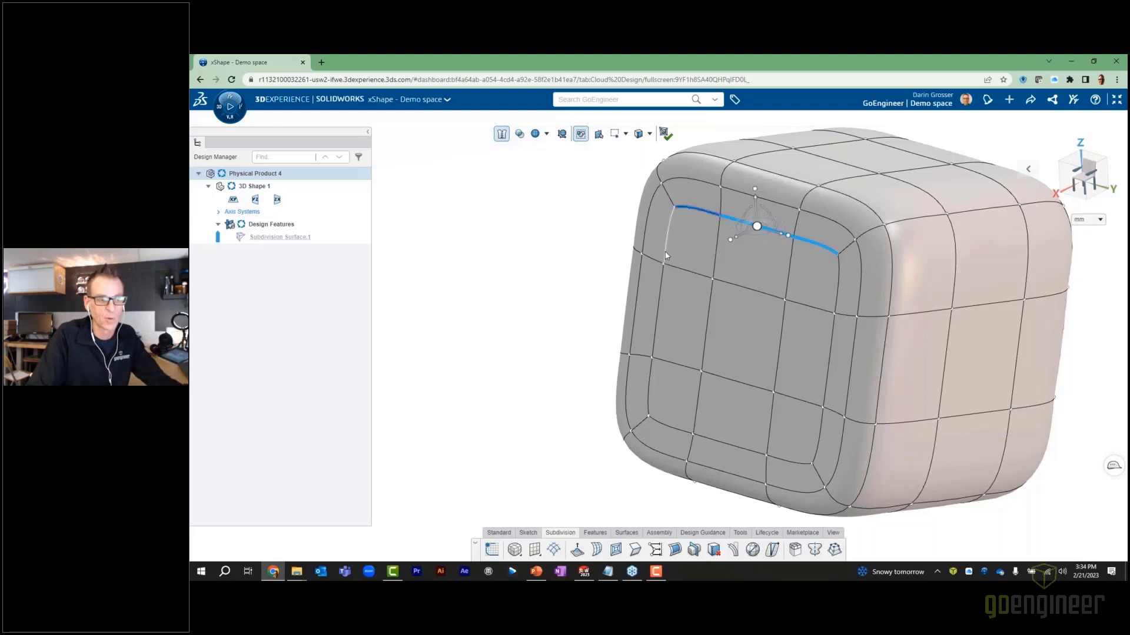
pyautogui.doubleClick(666, 254)
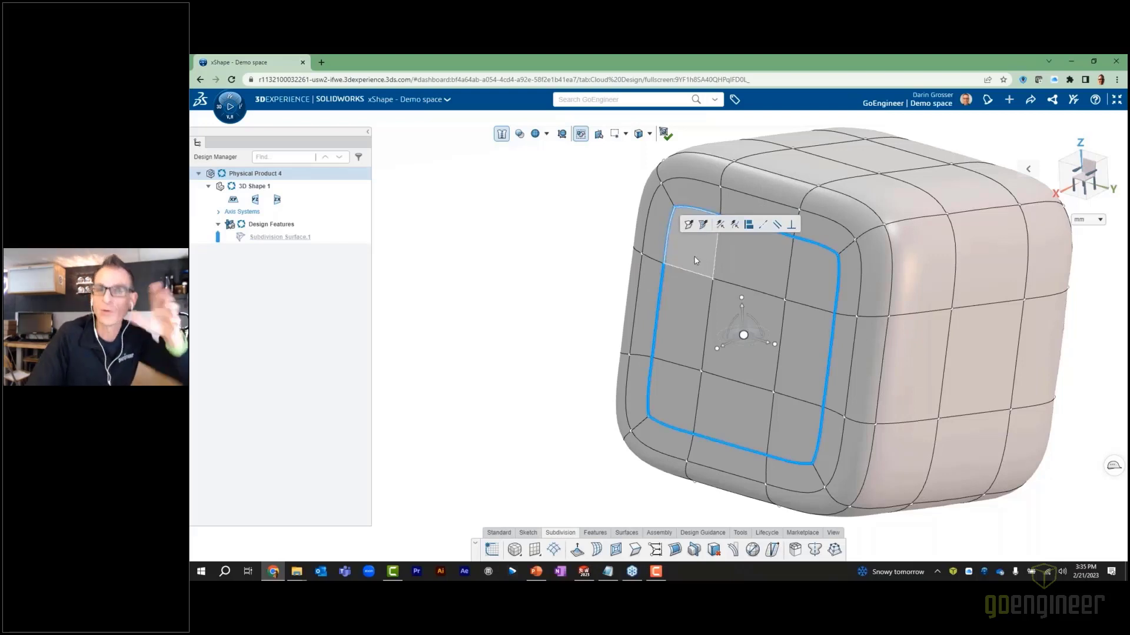
pyautogui.click(576, 193)
# - Reselect the inner inset edge loop on the front side and crease its edges
pyautogui.click(707, 210)
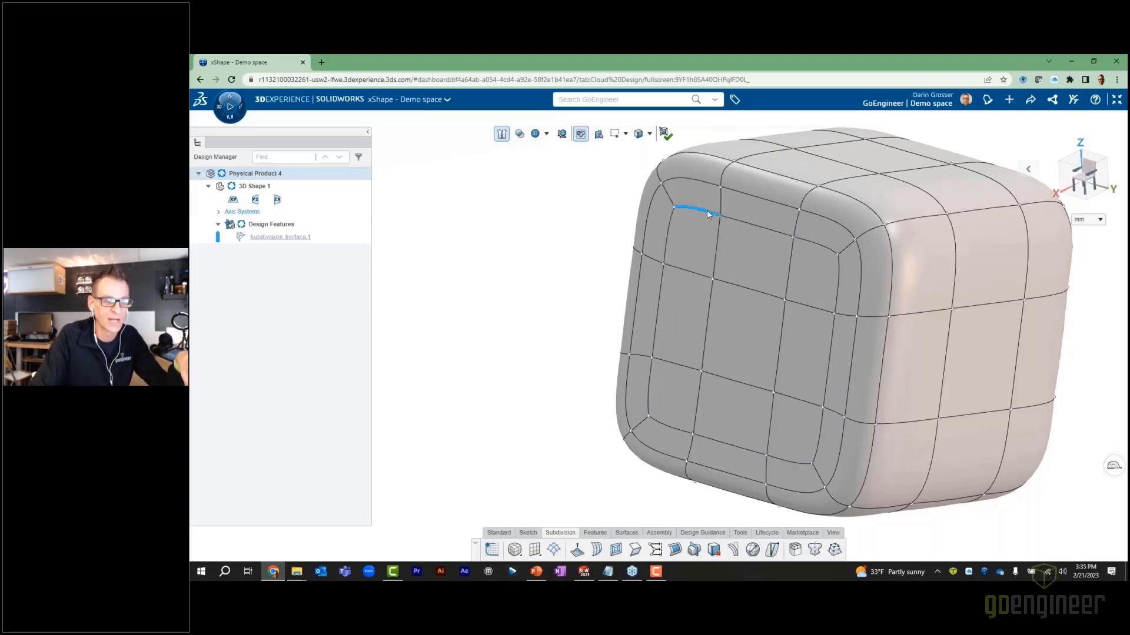
pyautogui.doubleClick(667, 250)
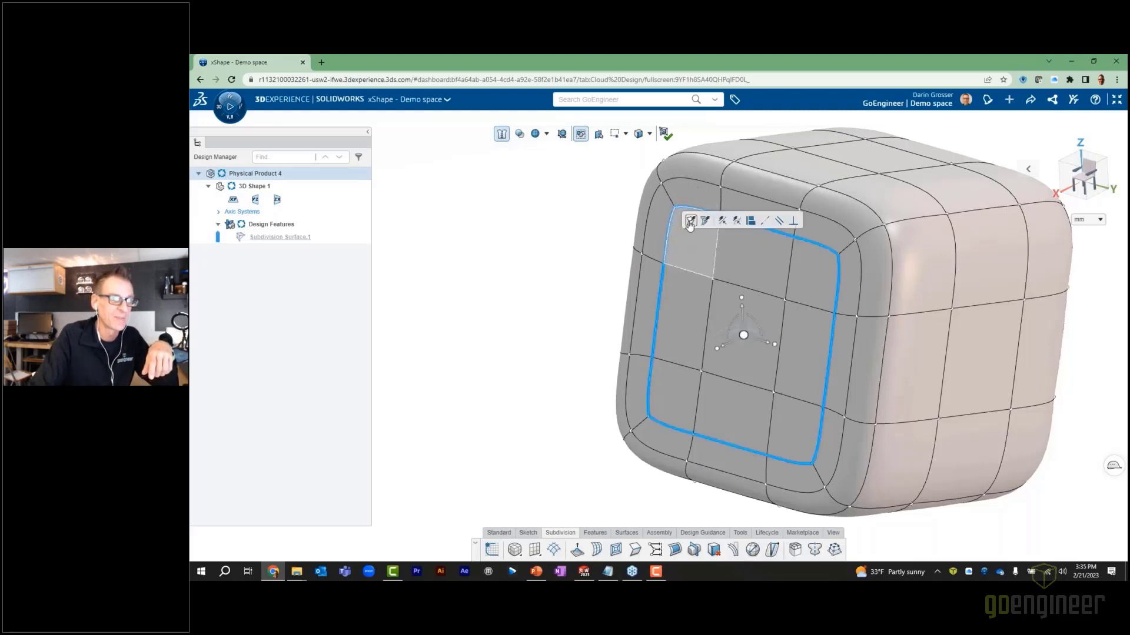
pyautogui.click(690, 221)
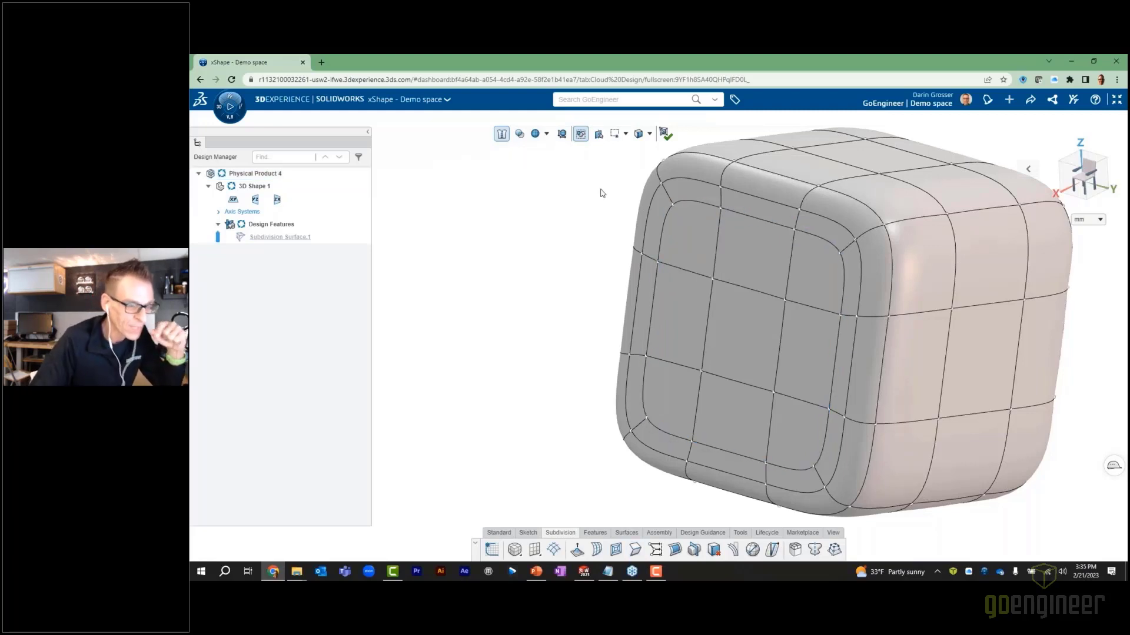
# - Finish the subdivision surface and reopen it for editing
pyautogui.scroll(1, 587, 230)
pyautogui.moveTo(588, 230); pyautogui.dragTo(525, 235, button='middle')
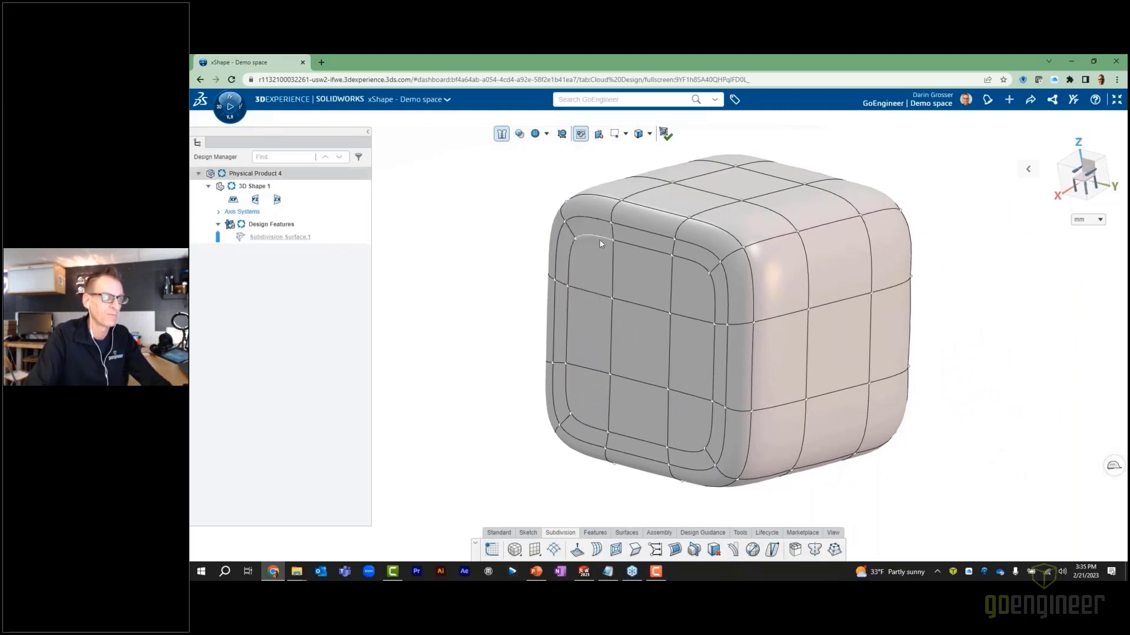
pyautogui.click(665, 133)
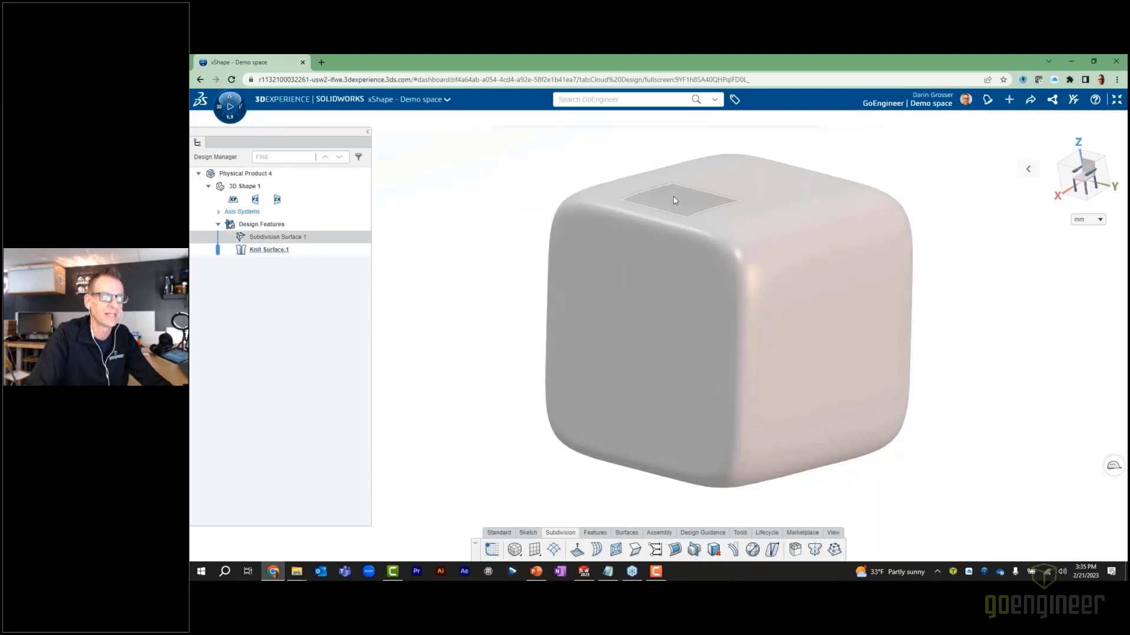
pyautogui.hotkey('ctrl', 'z')
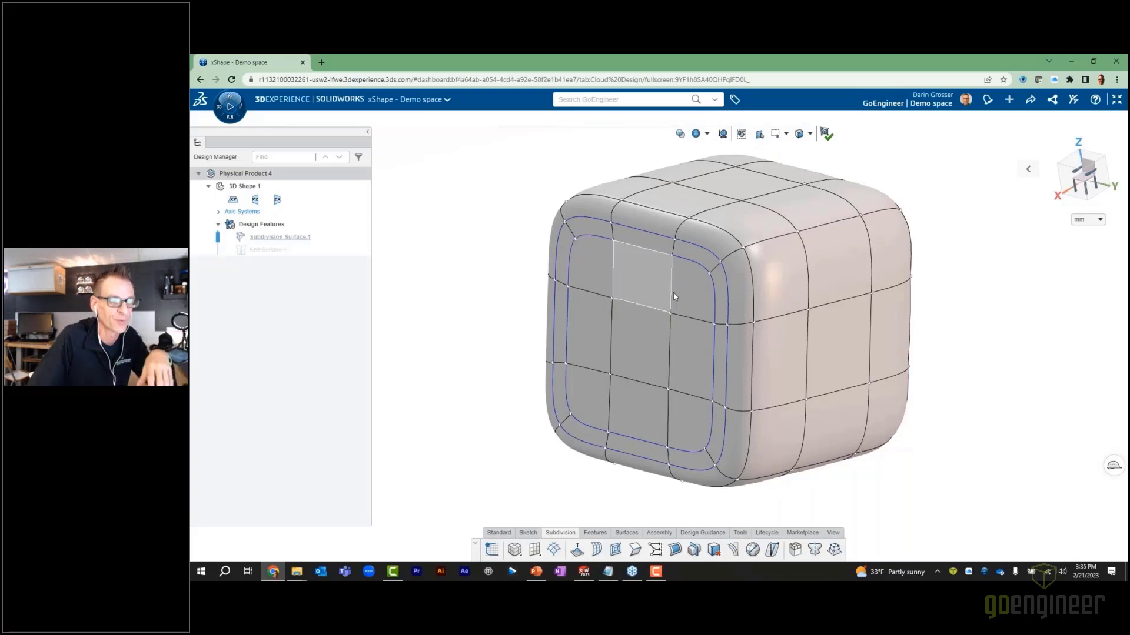
# - Restrict the selection filter to Faces, window-select through the box's front, clear the selection, and limit selection to visible entities
pyautogui.moveTo(694, 282); pyautogui.dragTo(582, 409)
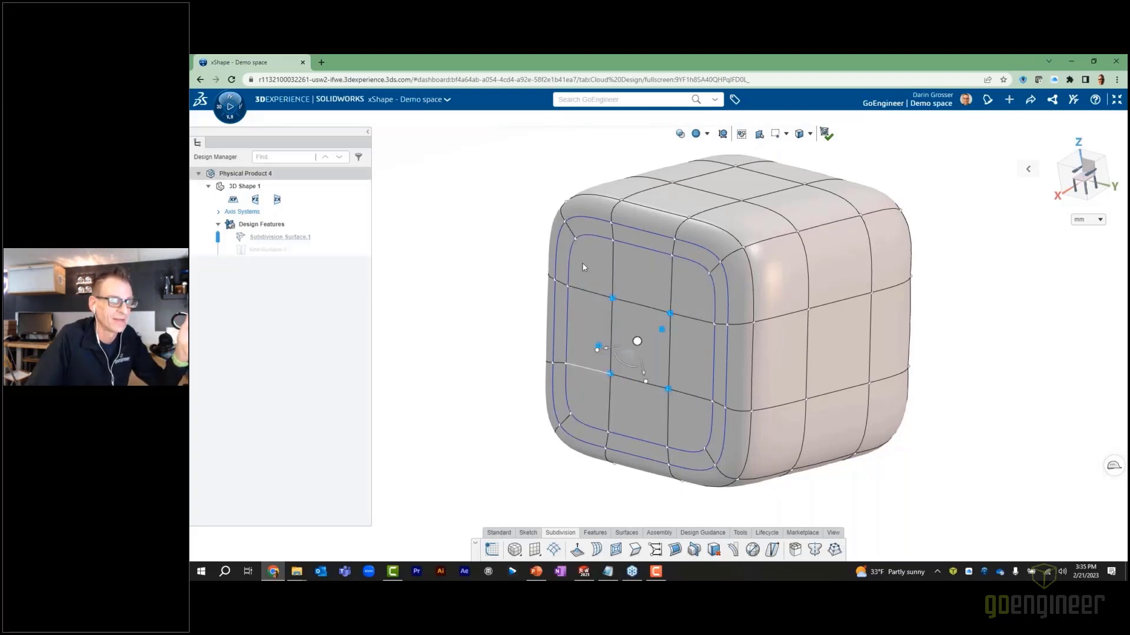
pyautogui.click(810, 134)
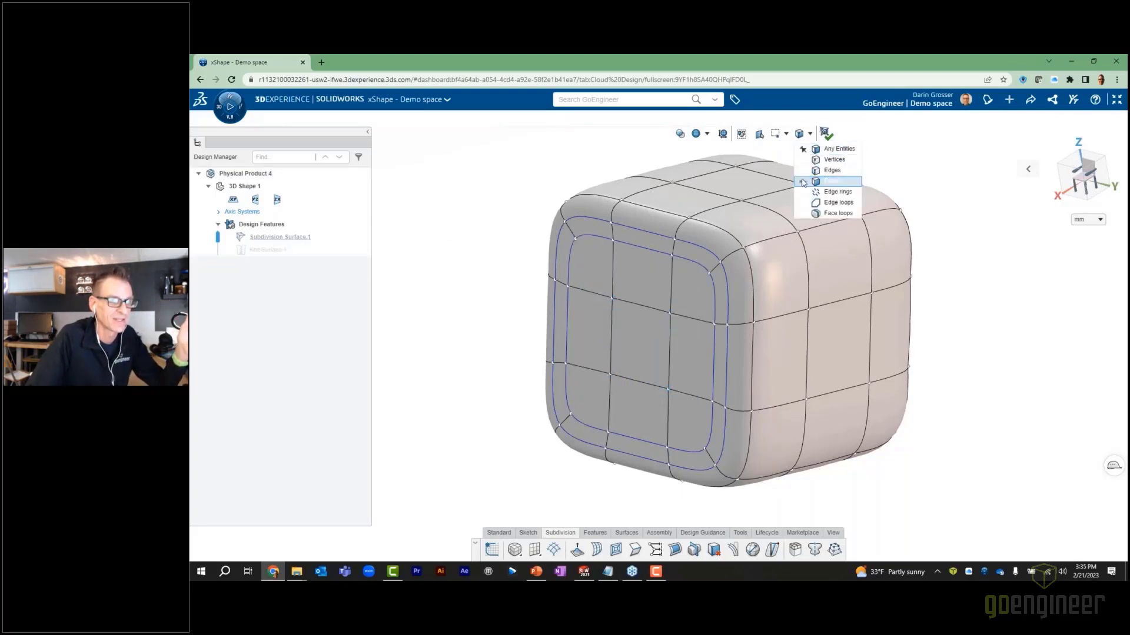
pyautogui.click(823, 184)
pyautogui.moveTo(690, 281); pyautogui.dragTo(592, 393)
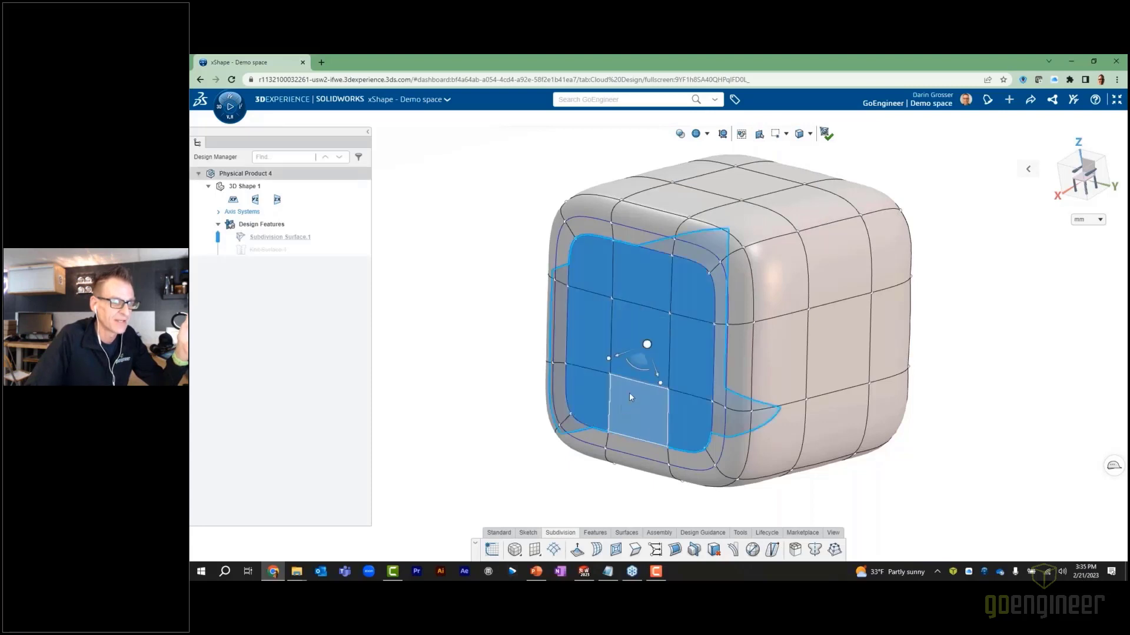
pyautogui.click(469, 289)
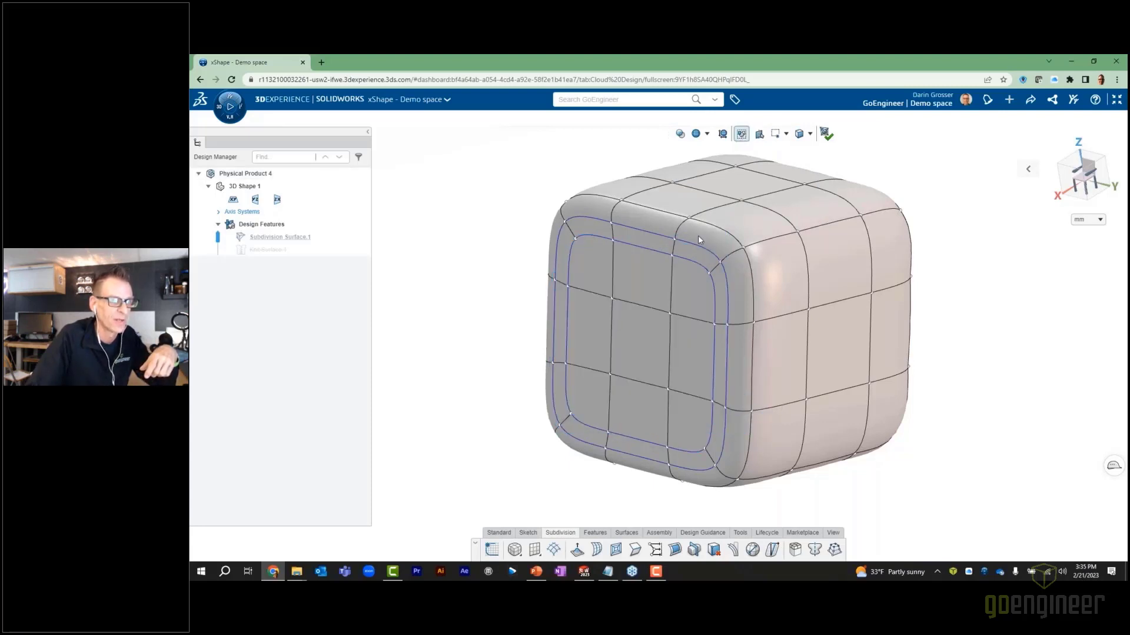
# - Window-select the nine innermost front faces, pull them straight outward from the box, and clear the selection
pyautogui.moveTo(697, 293); pyautogui.dragTo(593, 409)
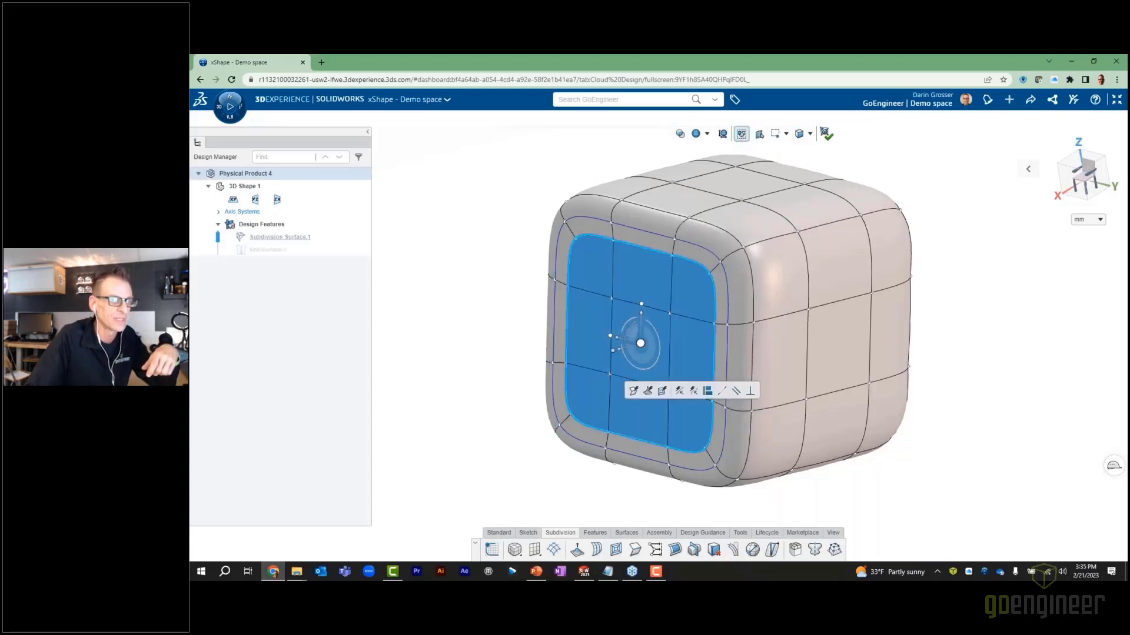
pyautogui.moveTo(621, 354); pyautogui.dragTo(578, 349)
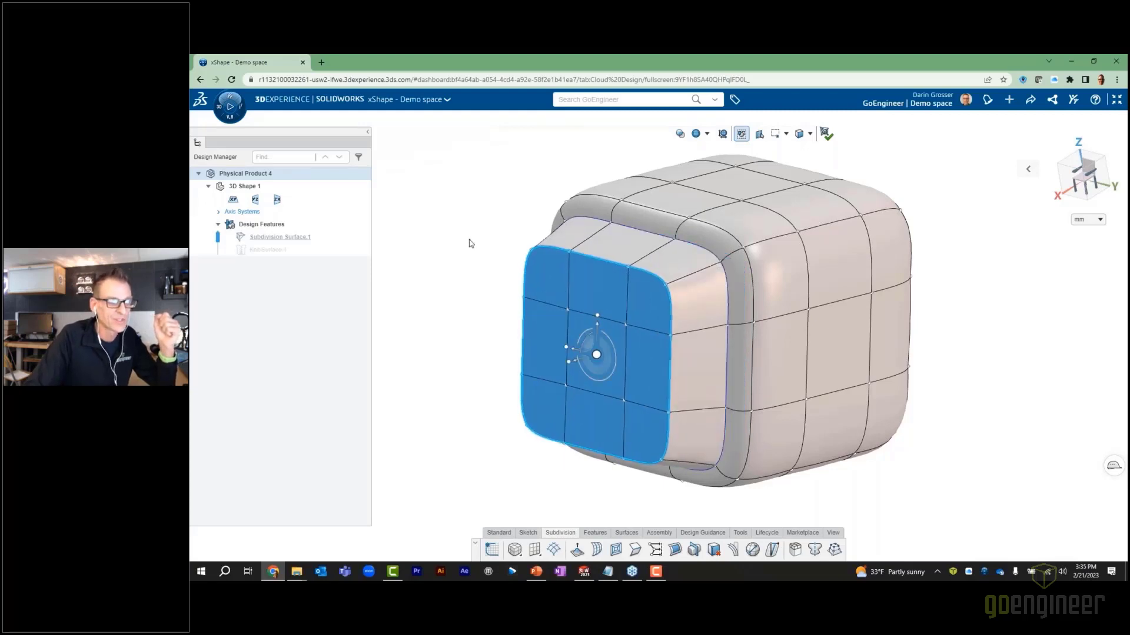
pyautogui.click(472, 244)
# - With the selection filter on Any Entities, select the edge loop around the protrusion's outer end and crease it at maximum weighting
pyautogui.moveTo(576, 309); pyautogui.dragTo(605, 283, button='middle')
pyautogui.scroll(3, 604, 283)
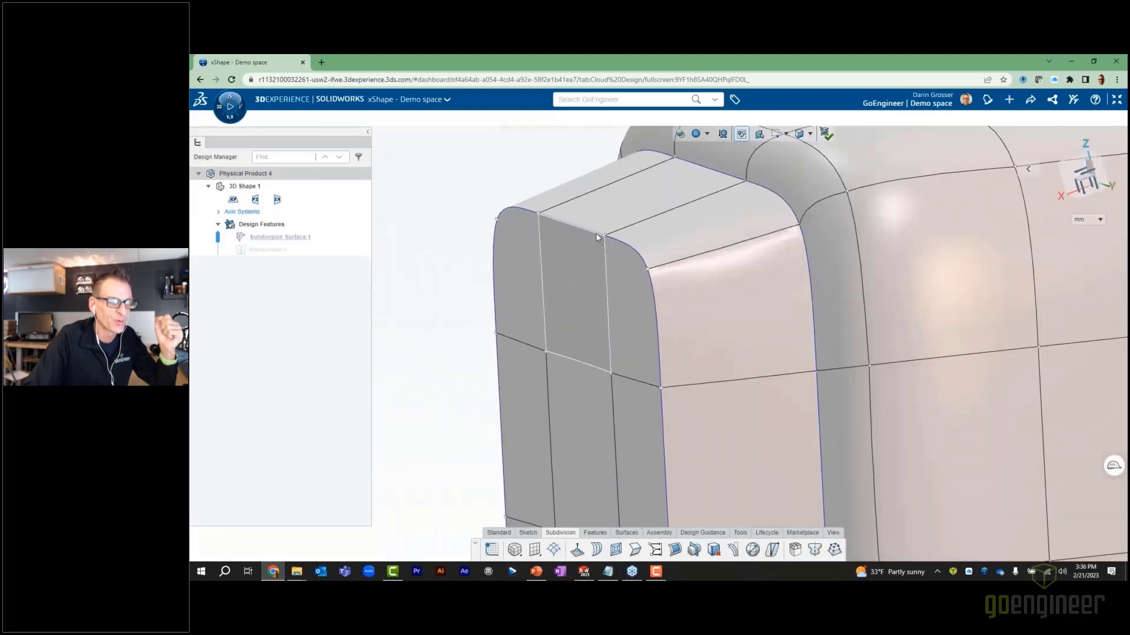
pyautogui.click(809, 134)
pyautogui.click(805, 148)
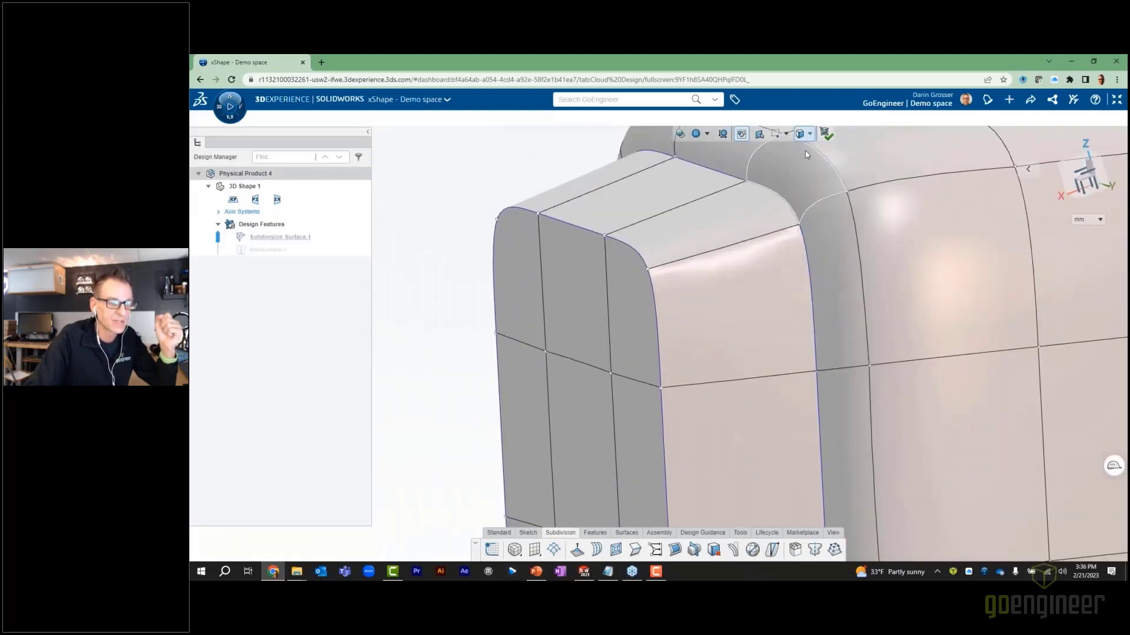
pyautogui.click(568, 228)
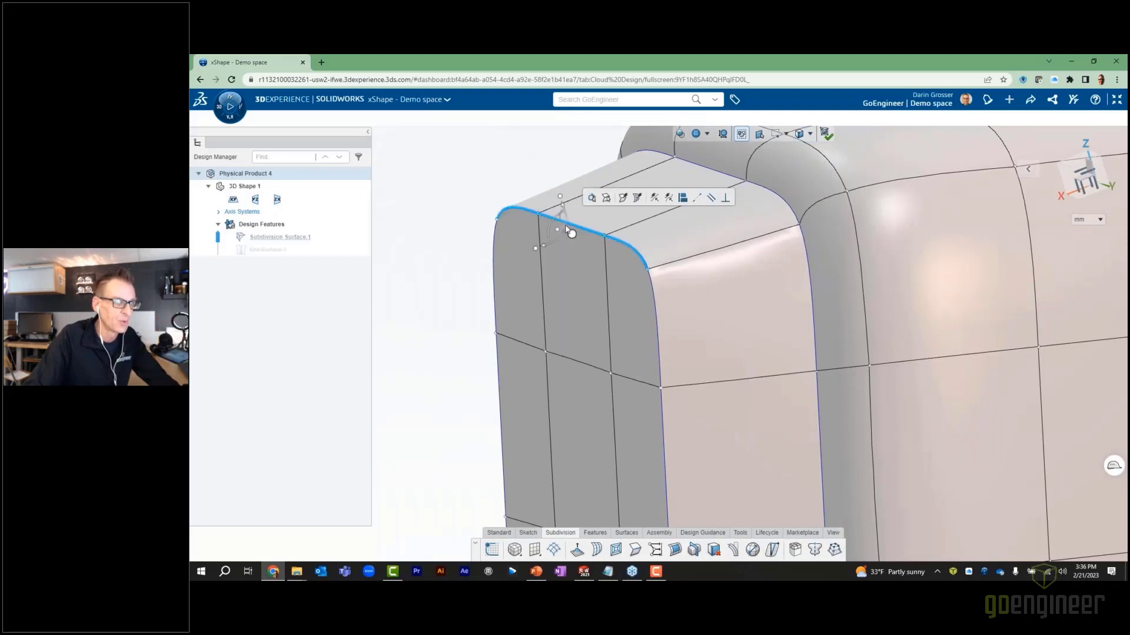
pyautogui.doubleClick(494, 285)
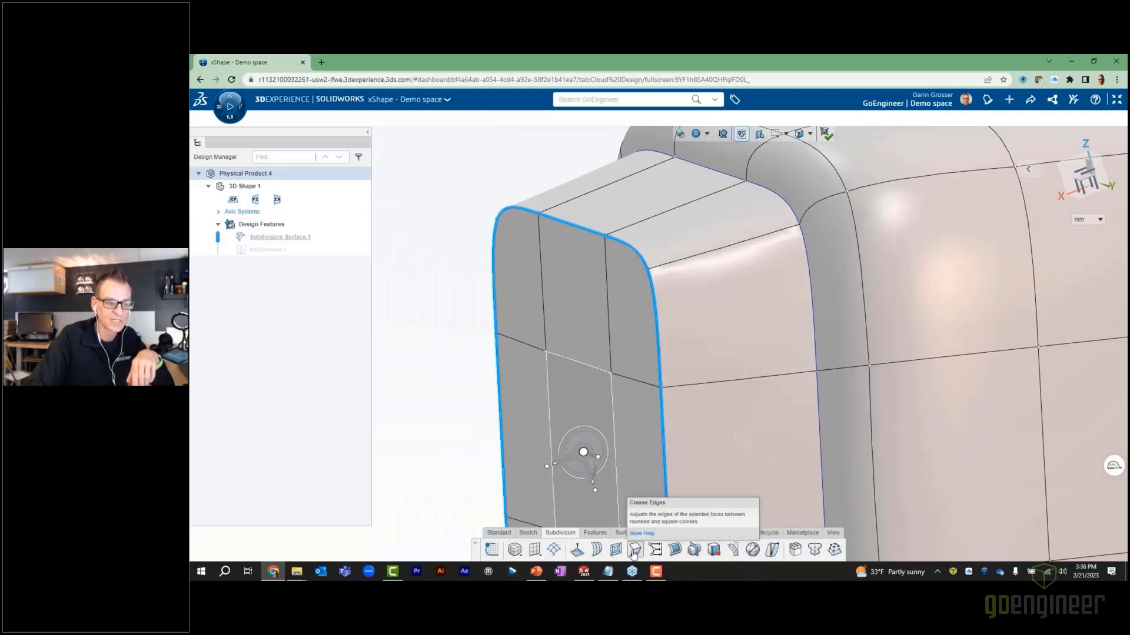
pyautogui.click(634, 551)
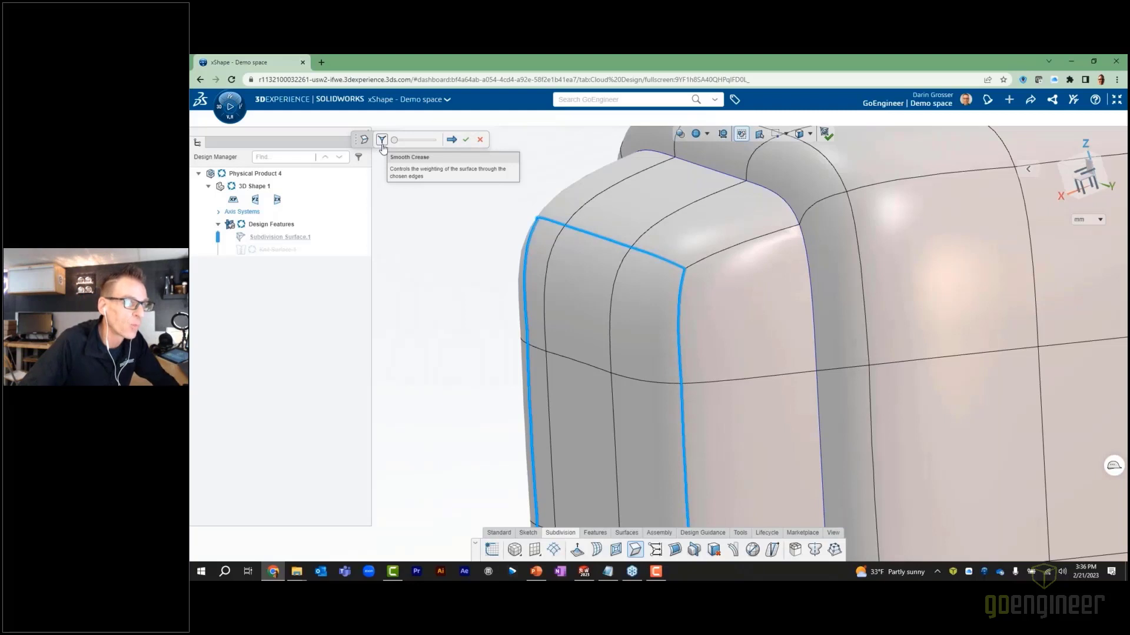
pyautogui.moveTo(394, 141); pyautogui.dragTo(428, 147)
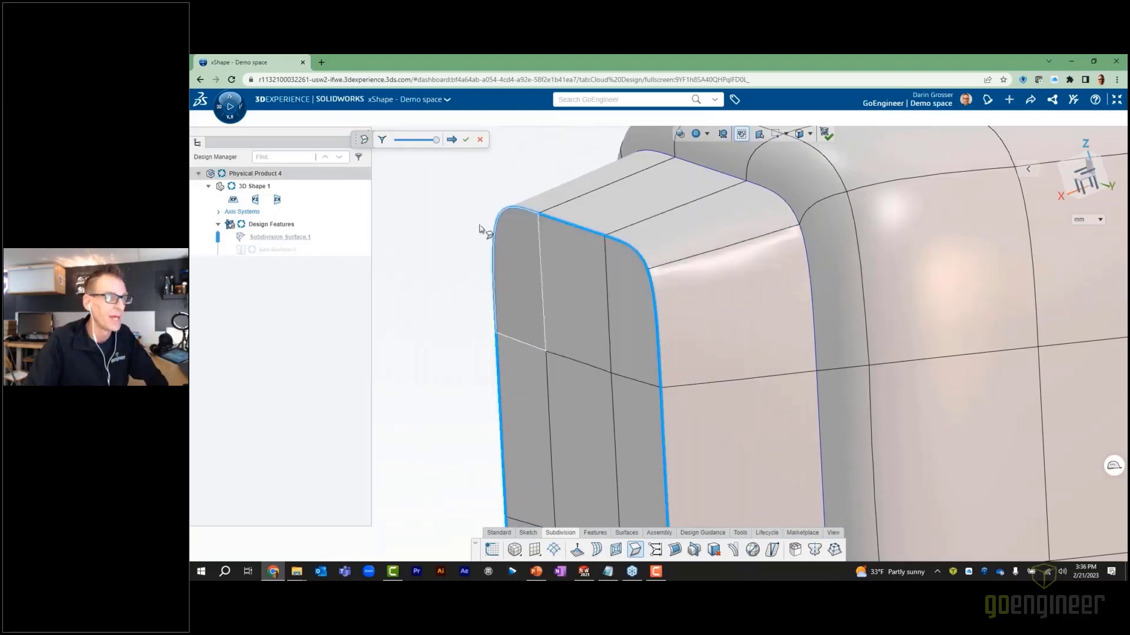
# - Try Smooth Crease with lower weightings on the outer end loop, switch it off, and apply the crease at maximum weighting
pyautogui.click(384, 147)
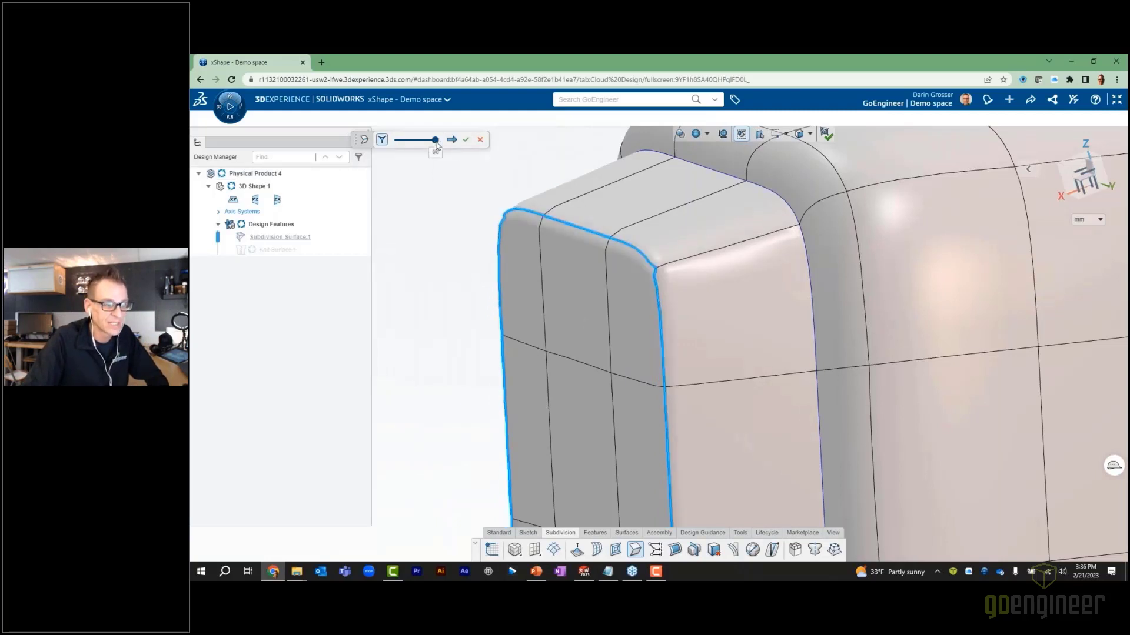
pyautogui.click(643, 243)
pyautogui.moveTo(643, 243)
pyautogui.mouseDown(button='middle')
pyautogui.moveTo(609, 235)
pyautogui.moveTo(644, 247)
pyautogui.mouseUp(button='middle')
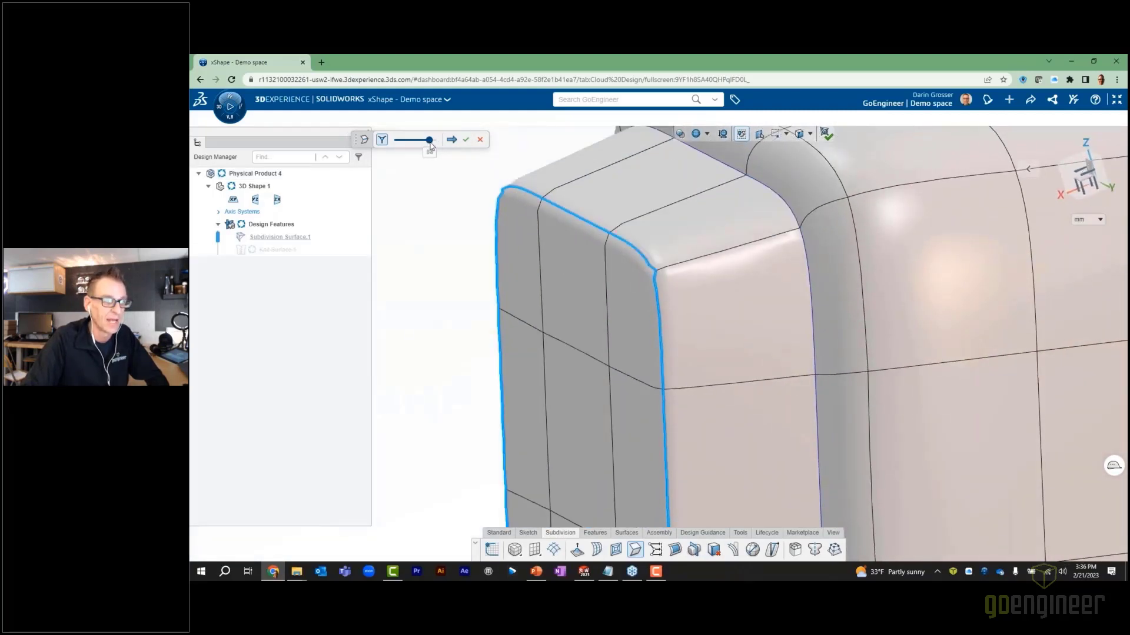
pyautogui.moveTo(430, 143); pyautogui.dragTo(429, 143)
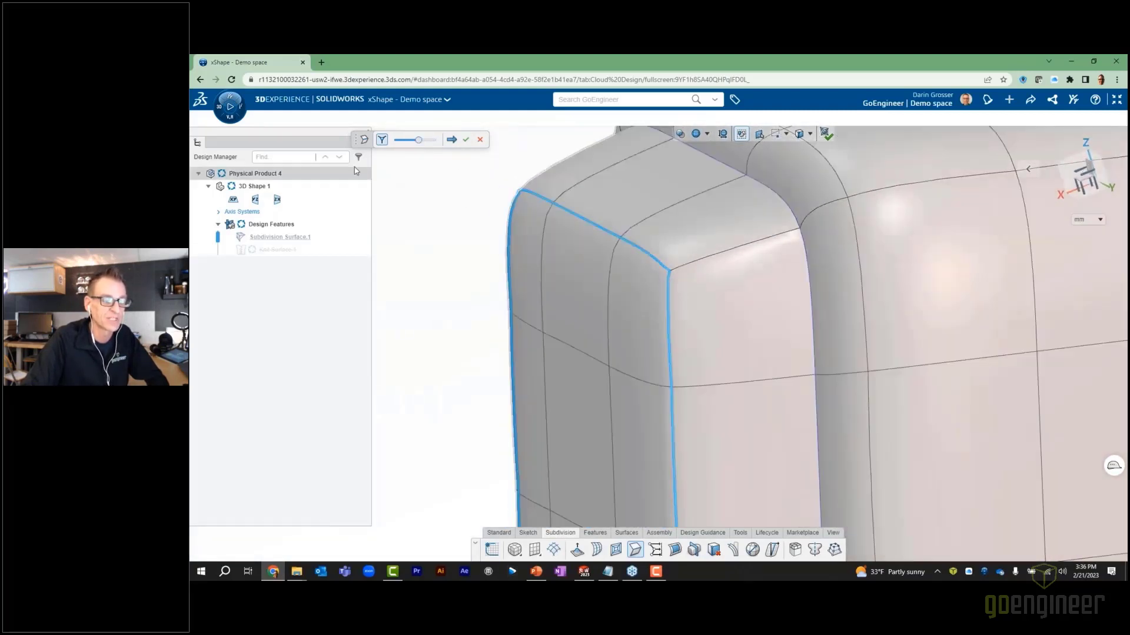
pyautogui.click(383, 144)
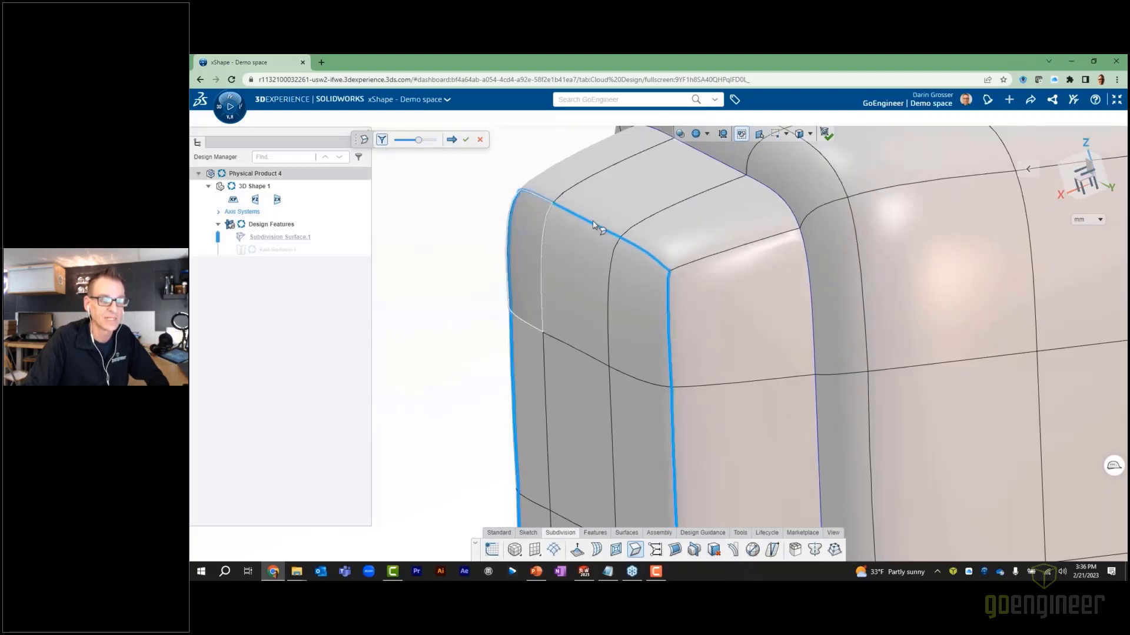
pyautogui.click(622, 238)
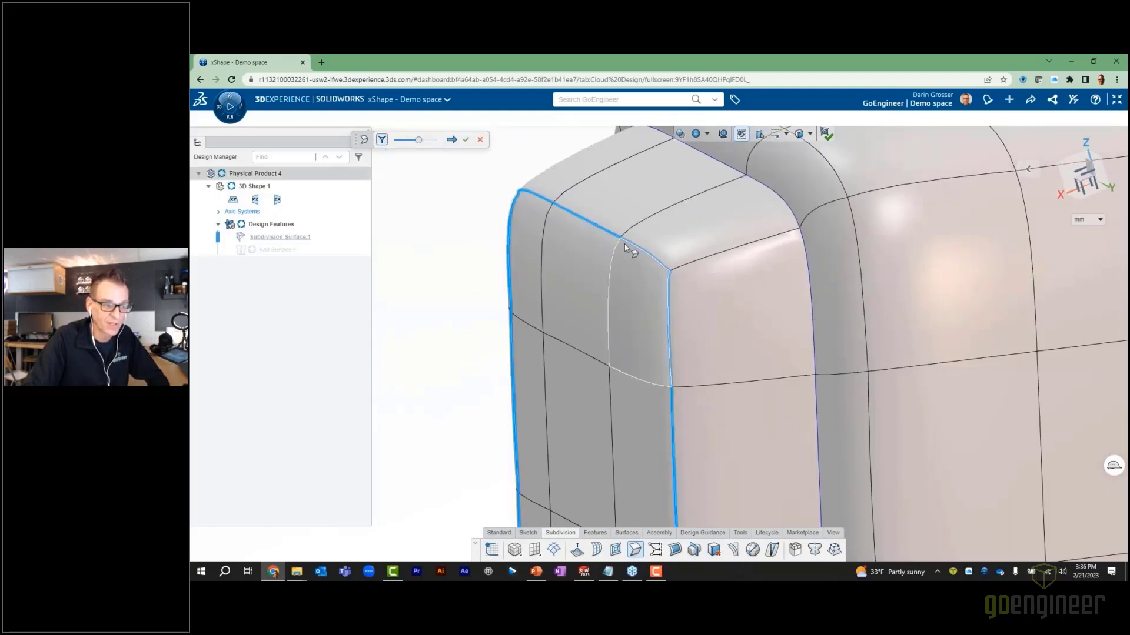
pyautogui.click(383, 143)
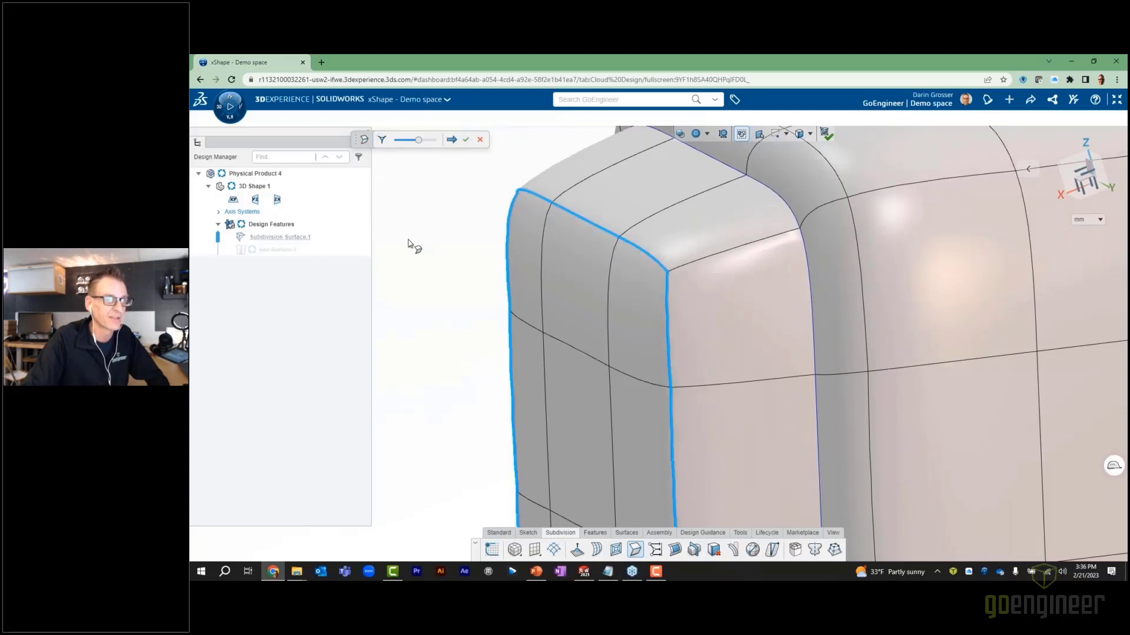
pyautogui.moveTo(419, 140); pyautogui.dragTo(459, 146)
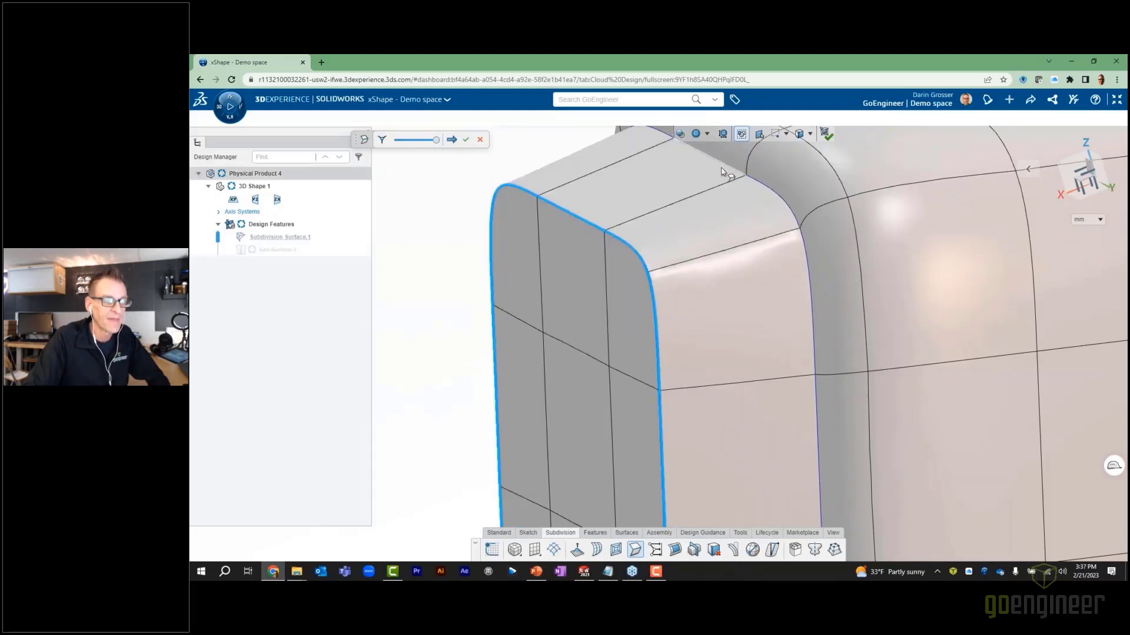
pyautogui.click(466, 141)
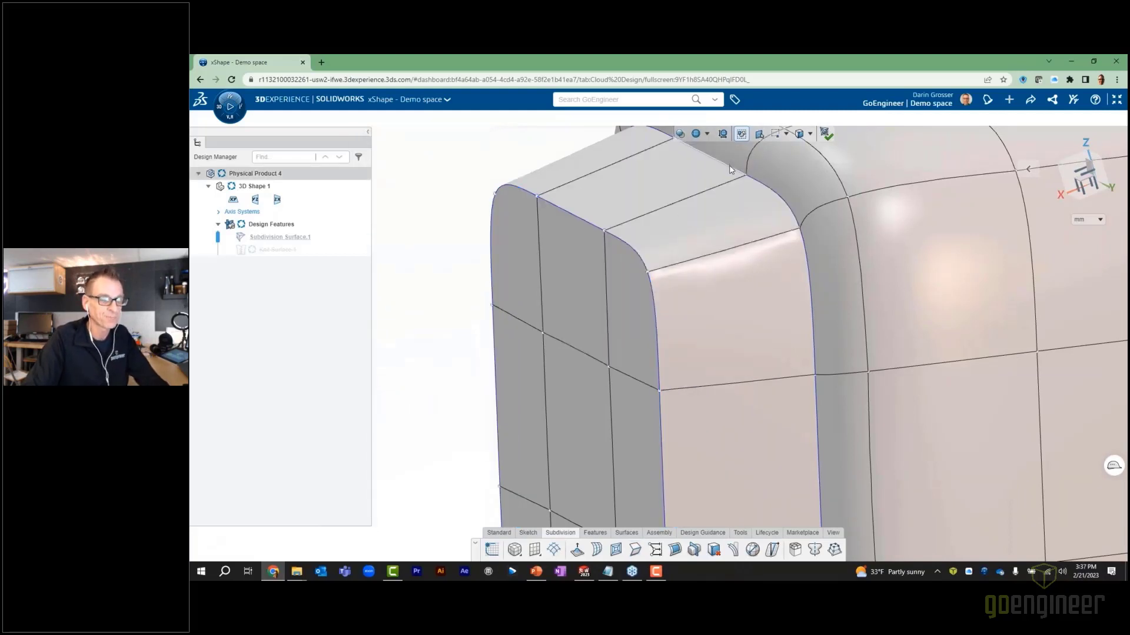
# - Select the edge loop at the base of the protrusion and apply a smooth crease with nearly maximum weighting
pyautogui.doubleClick(730, 170)
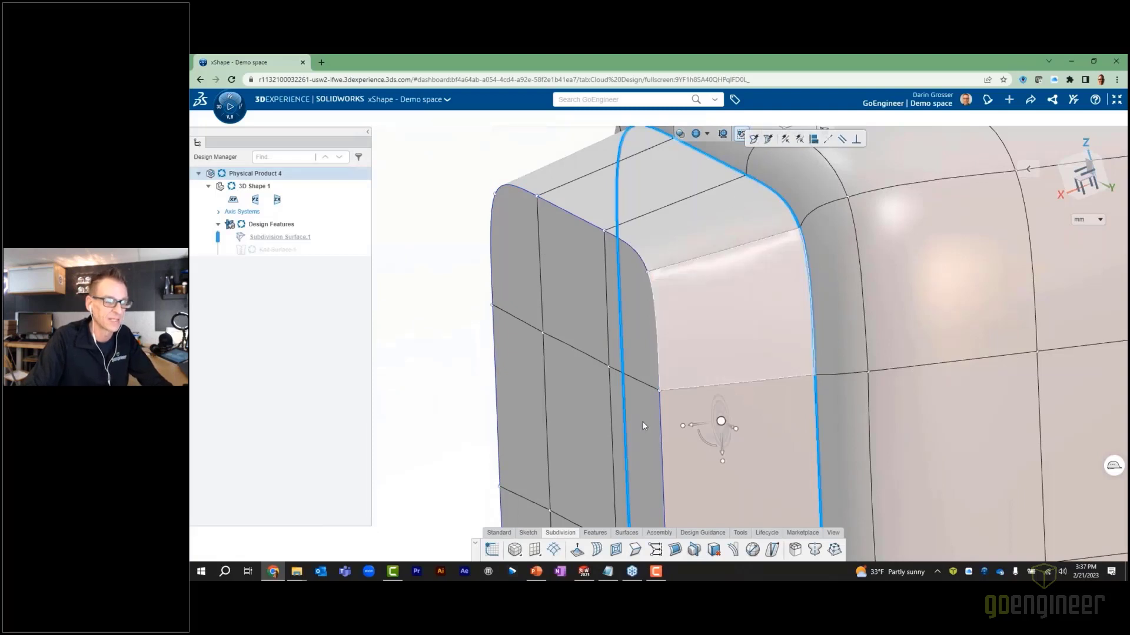
pyautogui.click(634, 550)
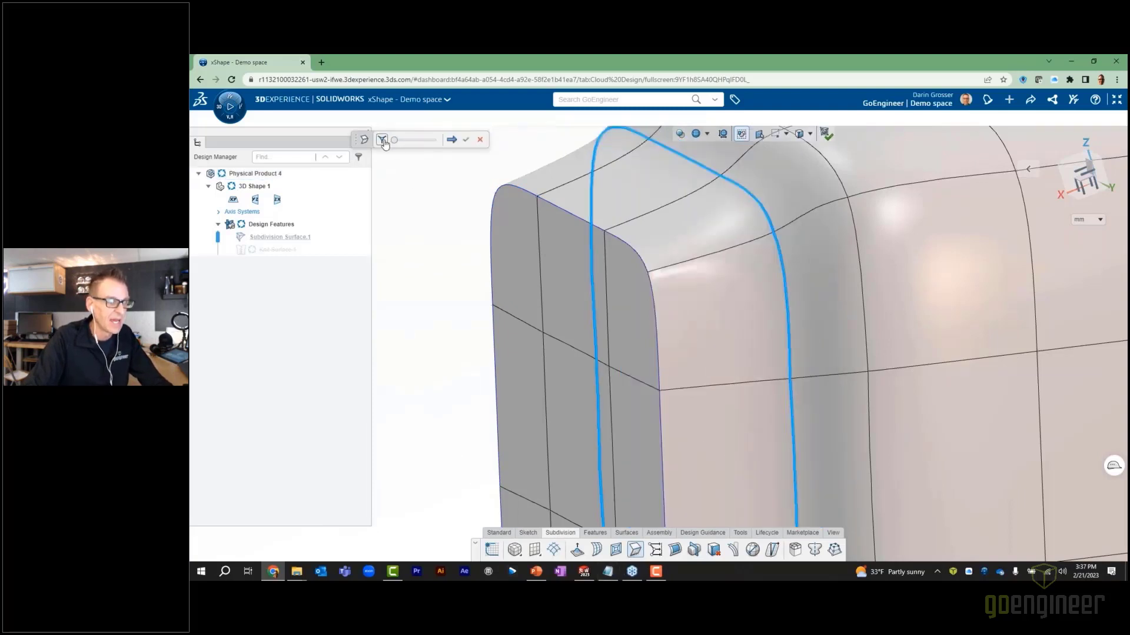
pyautogui.moveTo(434, 146); pyautogui.dragTo(435, 145)
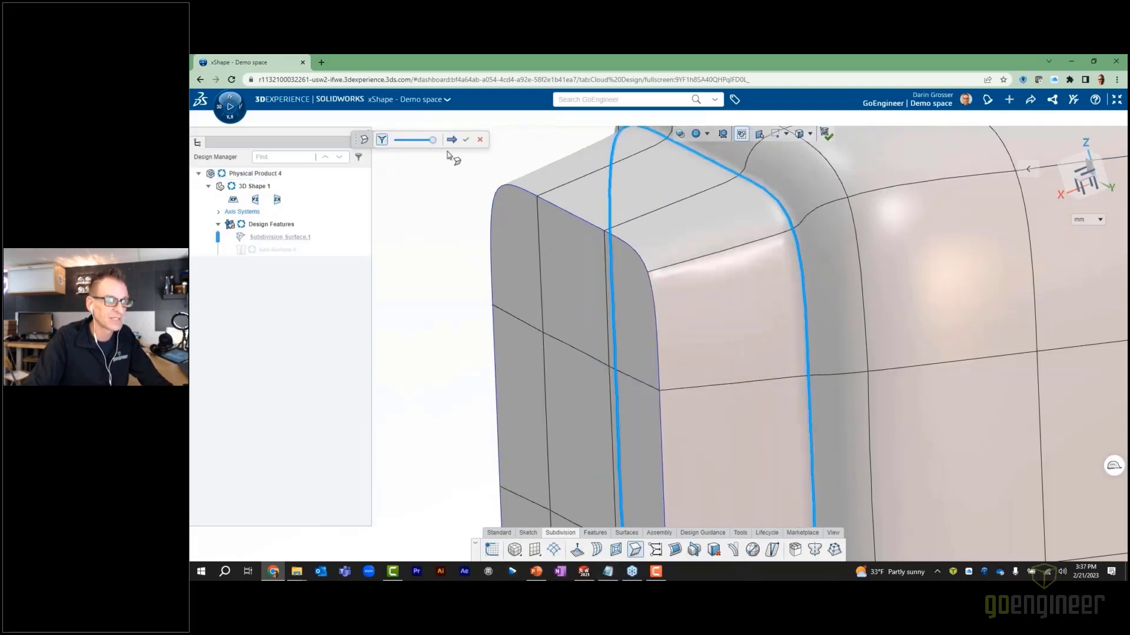
pyautogui.click(466, 144)
pyautogui.scroll(-4, 451, 281)
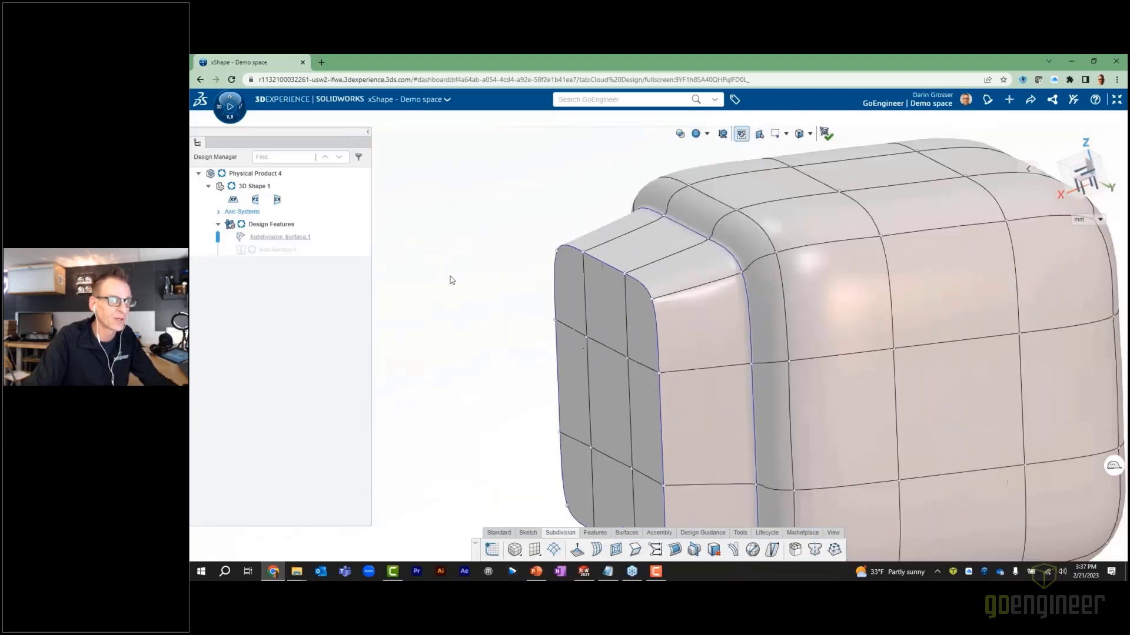
# - Restrict selection to Faces, window-select the protrusion's nine front faces, push them into the box to form a recess, and clear the selection
pyautogui.moveTo(452, 281); pyautogui.dragTo(512, 329, button='middle')
pyautogui.moveTo(696, 337); pyautogui.dragTo(572, 486)
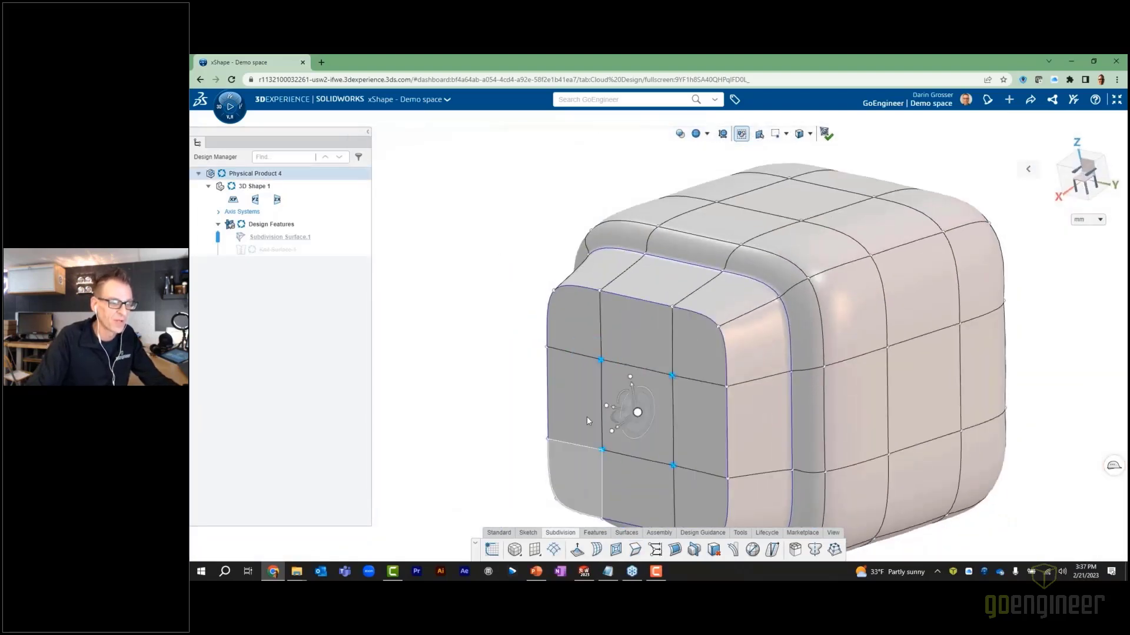
pyautogui.click(810, 137)
pyautogui.click(814, 181)
pyautogui.moveTo(696, 339); pyautogui.dragTo(572, 473)
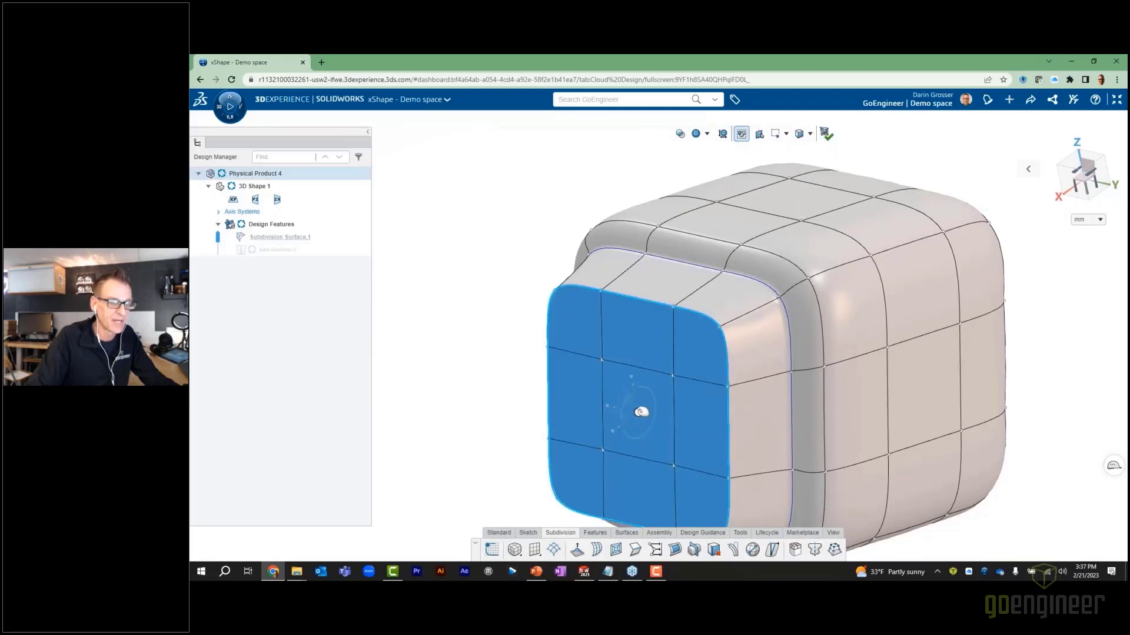
pyautogui.moveTo(640, 412); pyautogui.dragTo(681, 390)
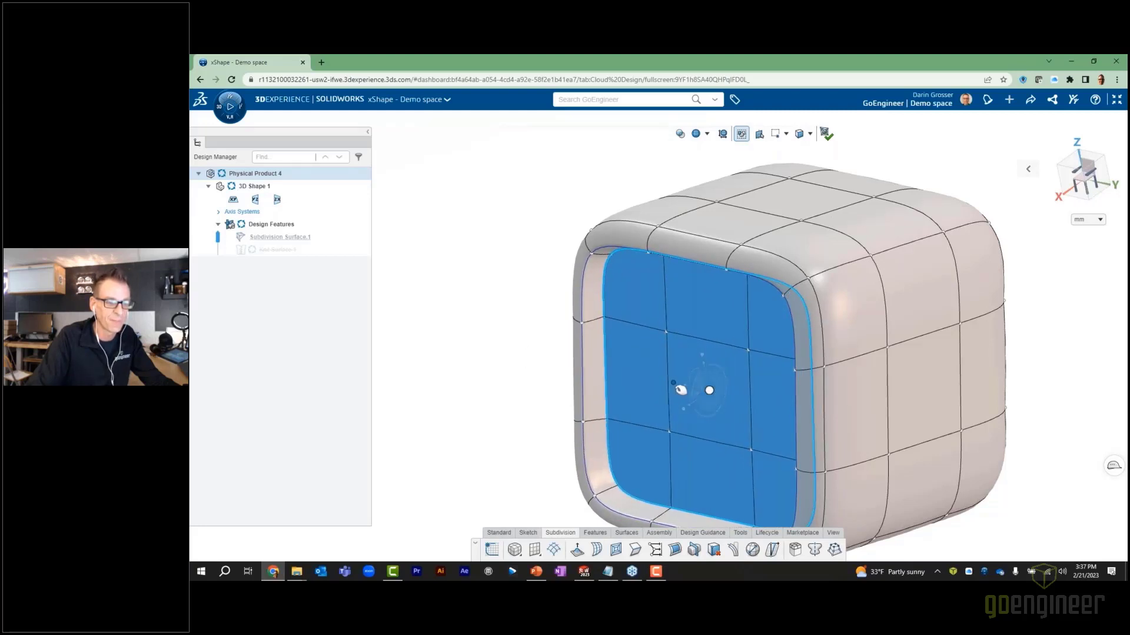
pyautogui.click(489, 333)
# - Window-select the faces in the rear part of the box from the side and move them forward to make the box shallower
pyautogui.scroll(-3, 607, 353)
pyautogui.moveTo(607, 353); pyautogui.dragTo(517, 328, button='middle')
pyautogui.moveTo(906, 224); pyautogui.dragTo(708, 540)
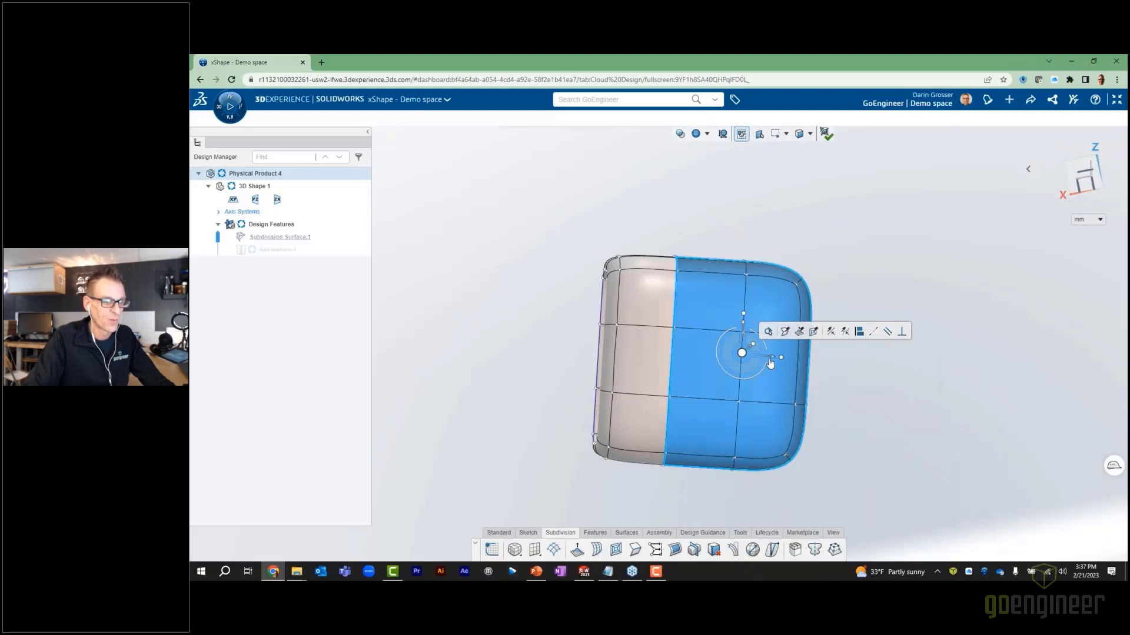
pyautogui.moveTo(770, 359); pyautogui.dragTo(748, 360)
pyautogui.click(923, 380)
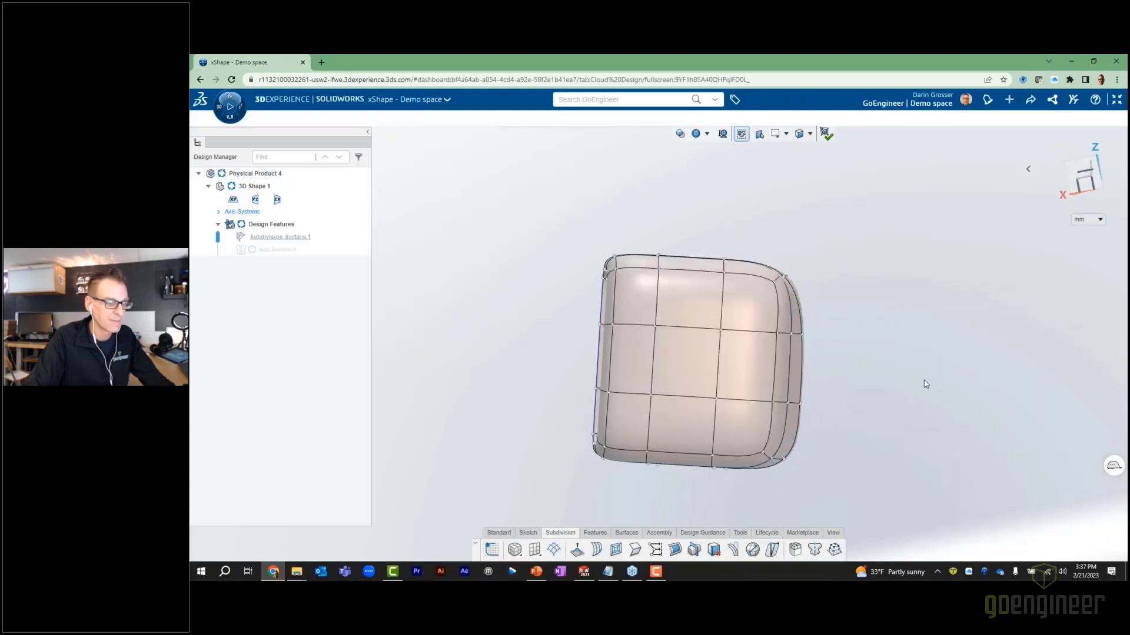
# - Extrude a middle face on the underside of the box outward to start a handle
pyautogui.moveTo(898, 302); pyautogui.dragTo(922, 285, button='middle')
pyautogui.scroll(-3, 642, 381)
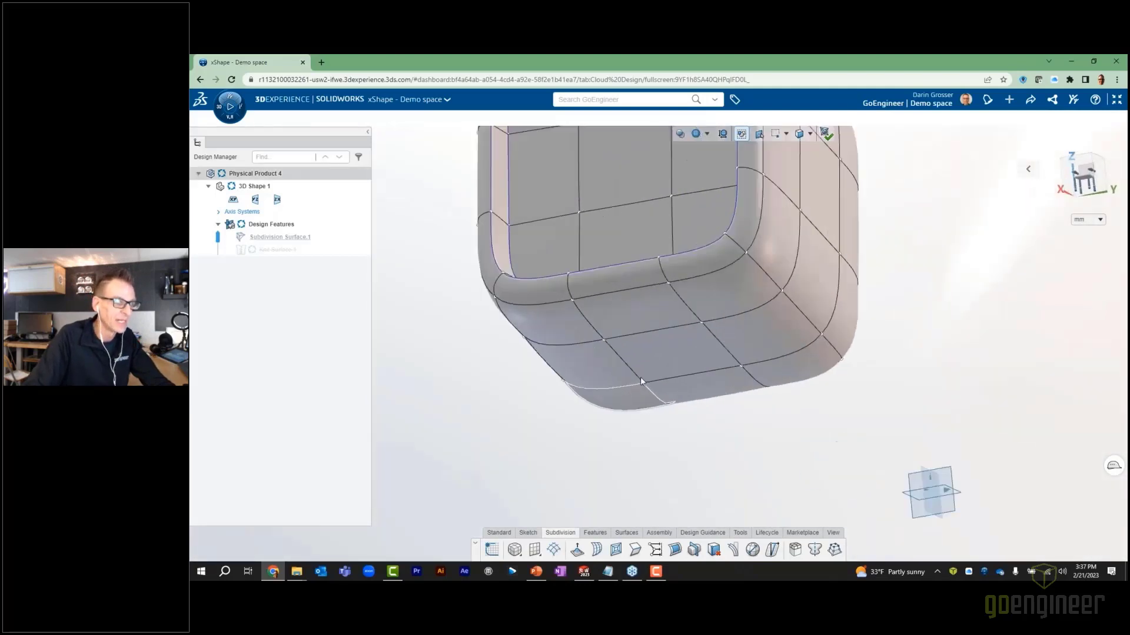
pyautogui.click(694, 383)
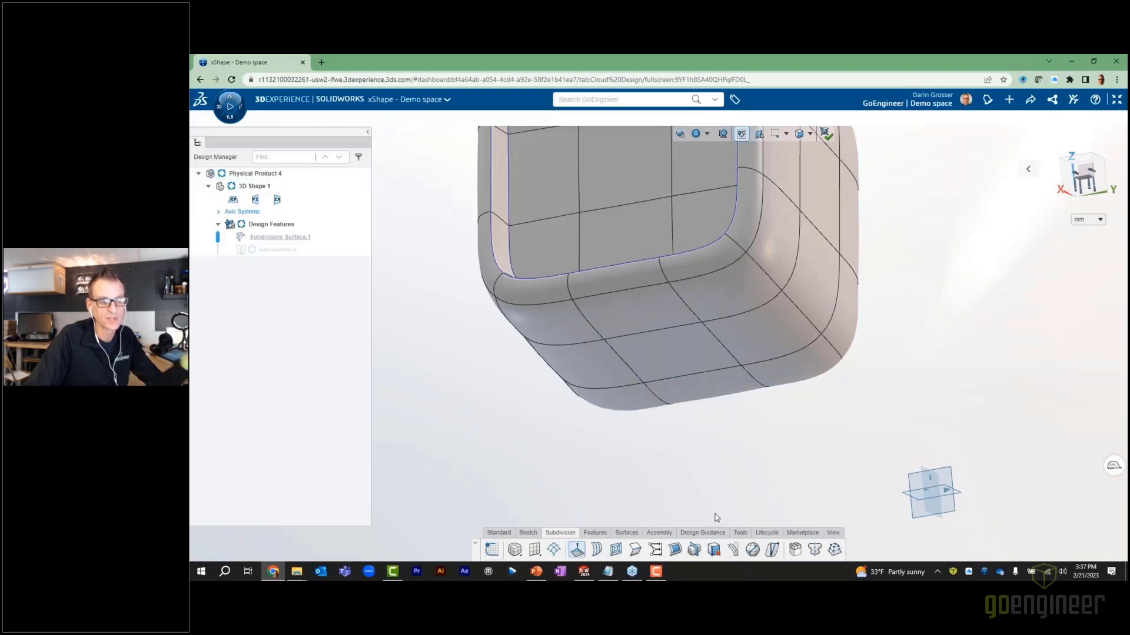
pyautogui.click(577, 549)
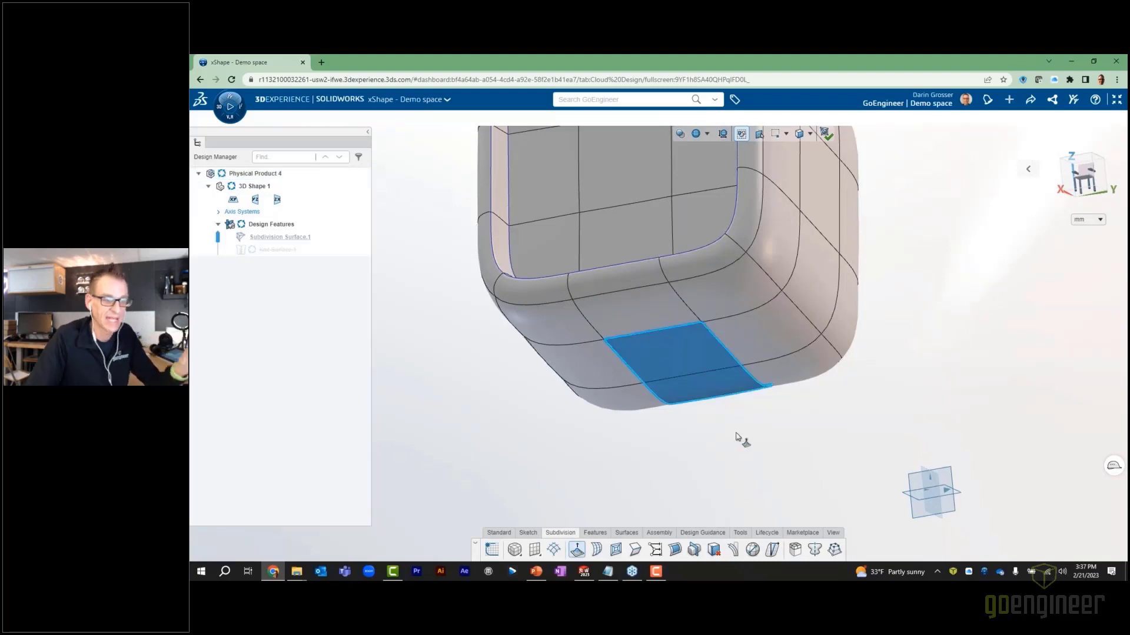
pyautogui.click(738, 437)
# - Select the two end faces of the handle stub and extrude them again to lengthen the handle
pyautogui.click(686, 429)
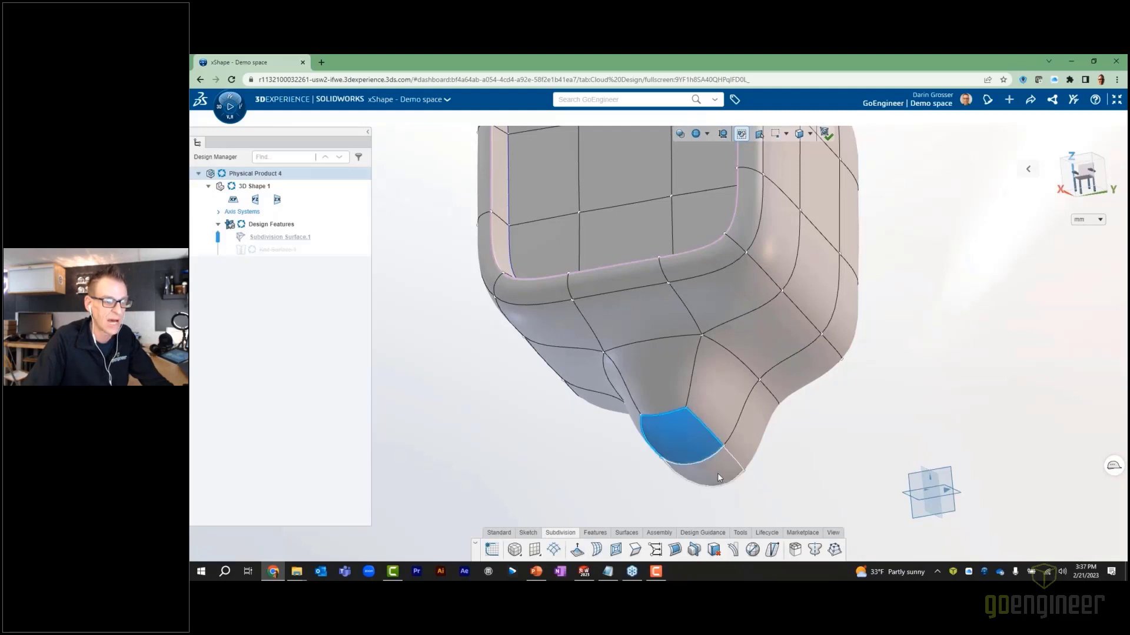
pyautogui.keyDown('ctrl'); pyautogui.click(719, 474); pyautogui.keyUp('ctrl')
pyautogui.click(773, 449)
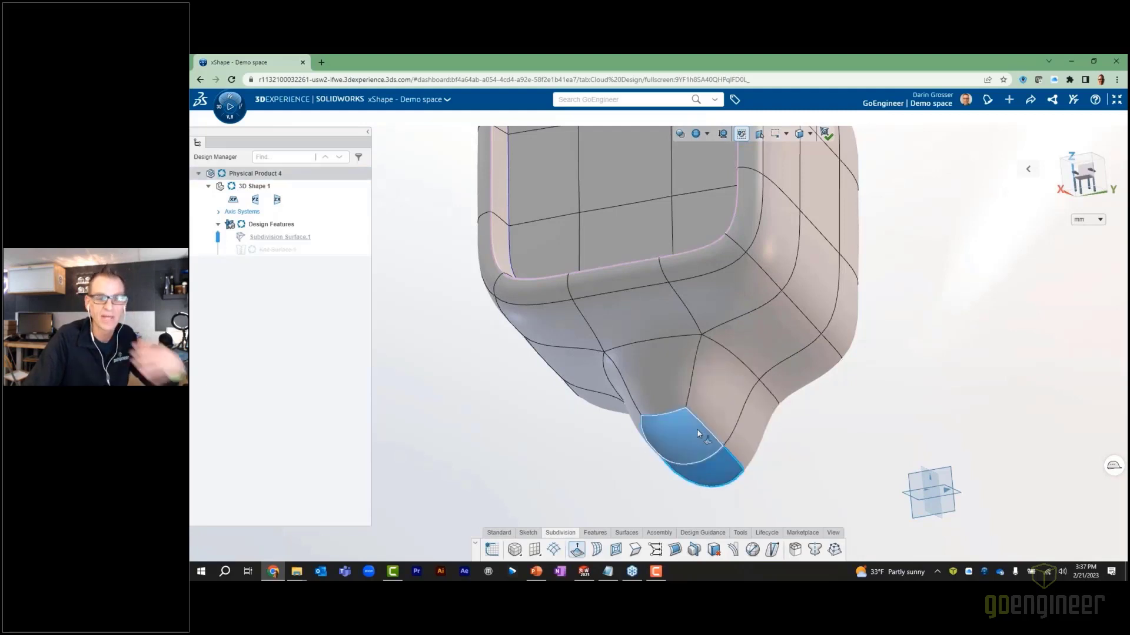
pyautogui.click(697, 430)
pyautogui.scroll(-1, 854, 415)
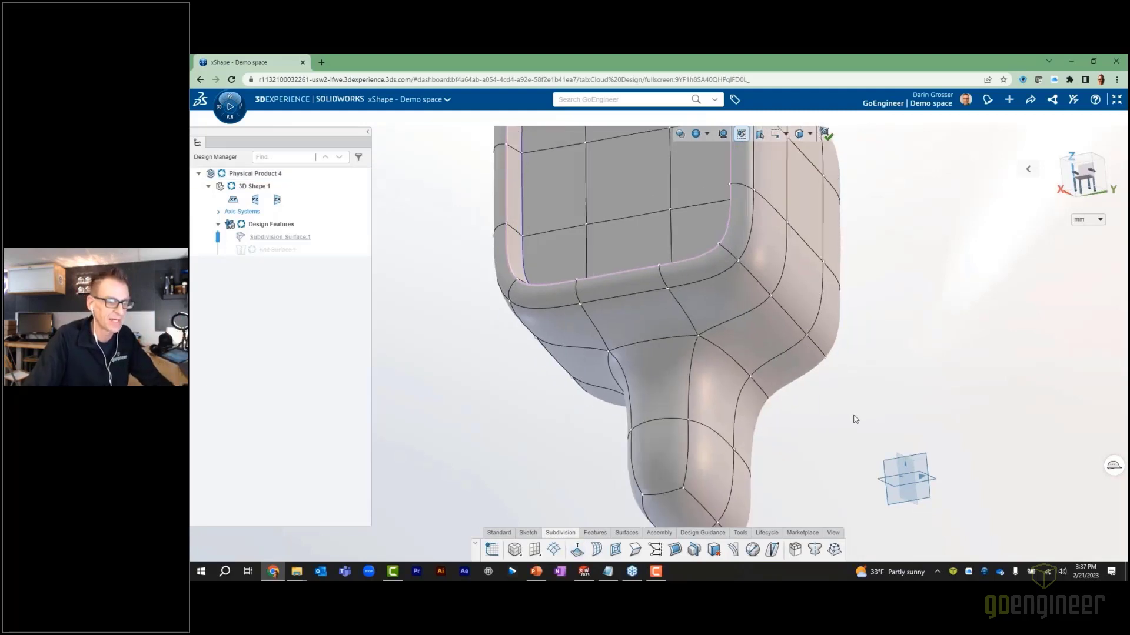
pyautogui.scroll(-3, 855, 418)
# - Set the selection filter to Any Entities, turn off selecting only visible elements, and clear the face selection on the handle's tip
pyautogui.click(1075, 180)
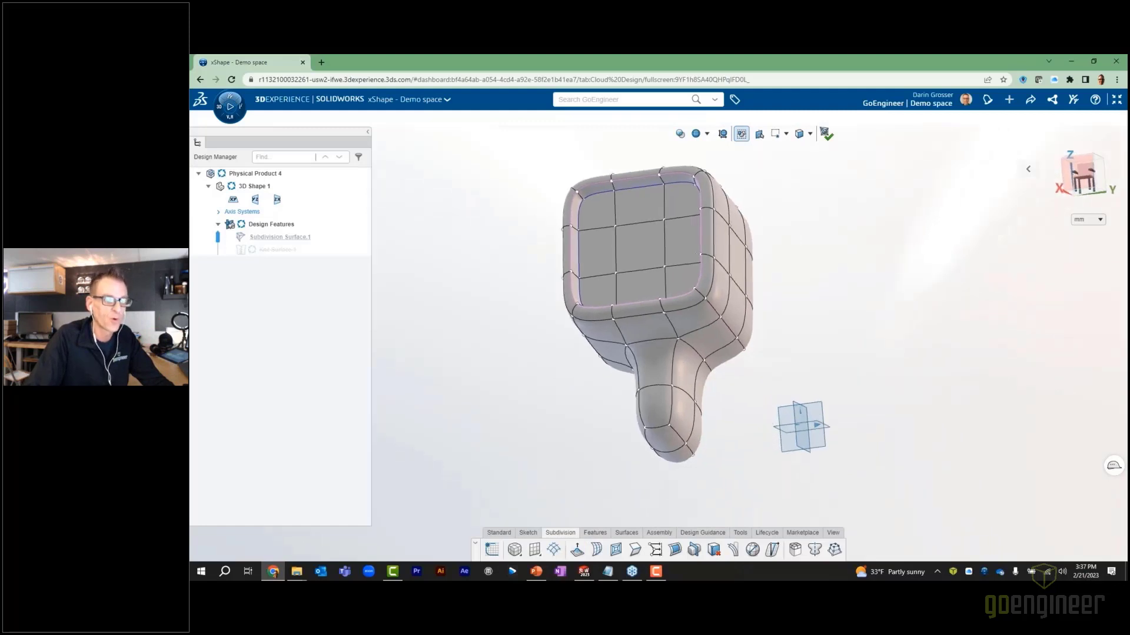
pyautogui.moveTo(734, 411); pyautogui.dragTo(594, 465)
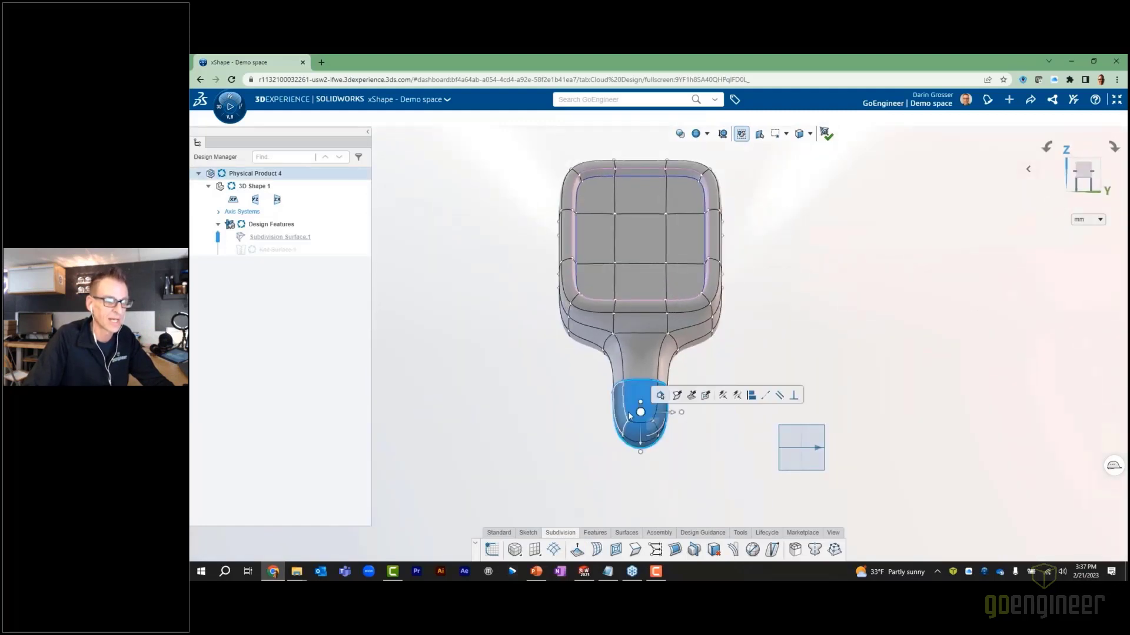
pyautogui.click(809, 134)
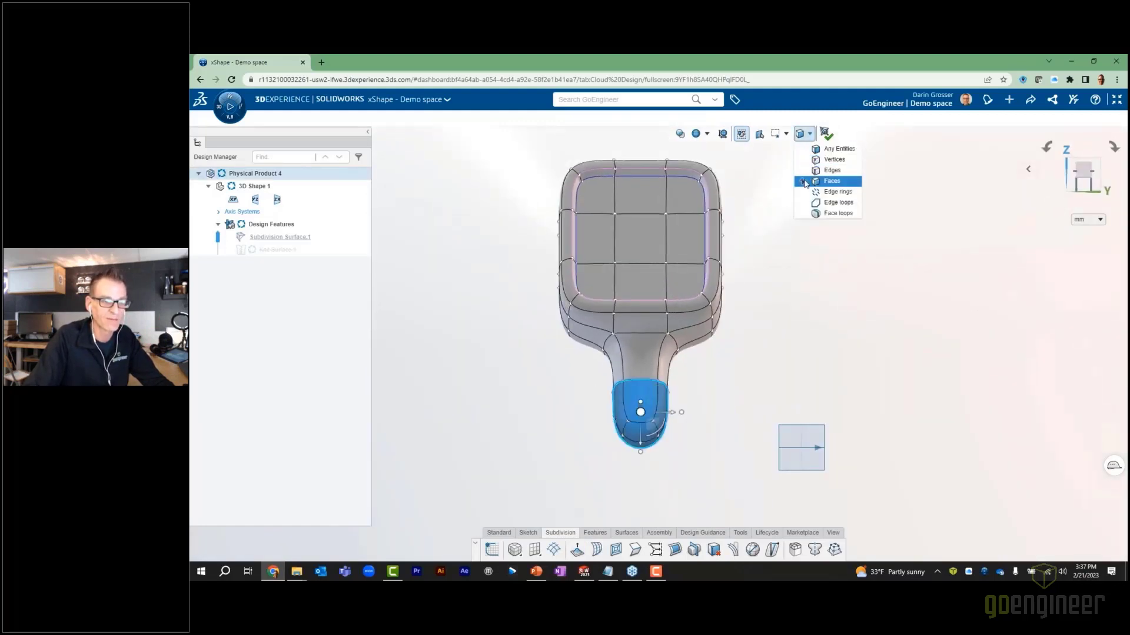
pyautogui.click(805, 150)
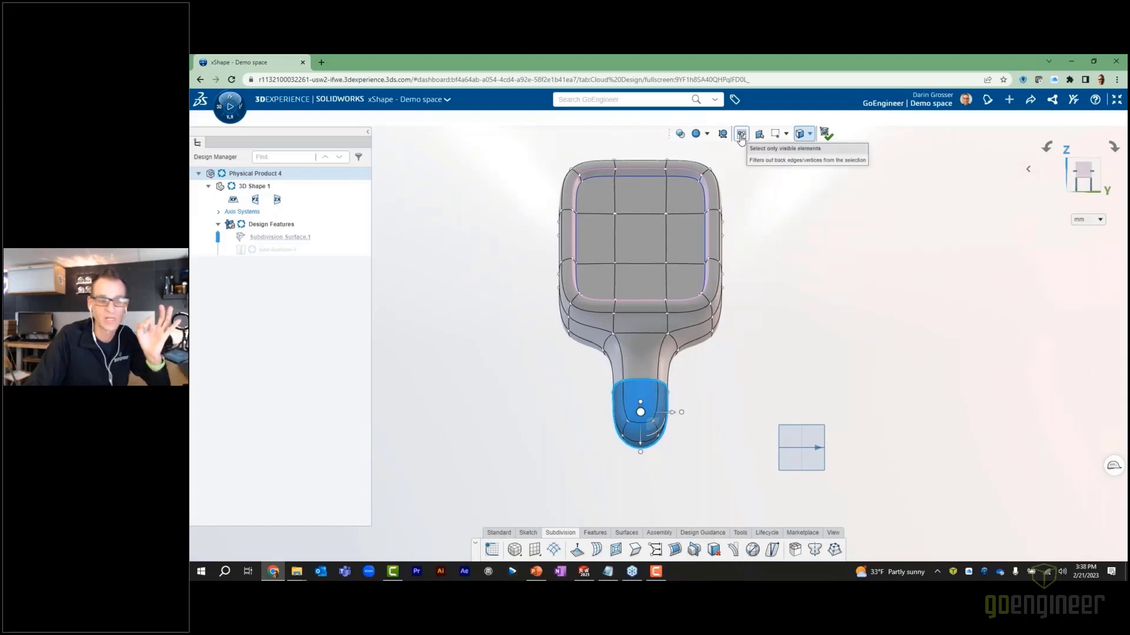
pyautogui.click(773, 231)
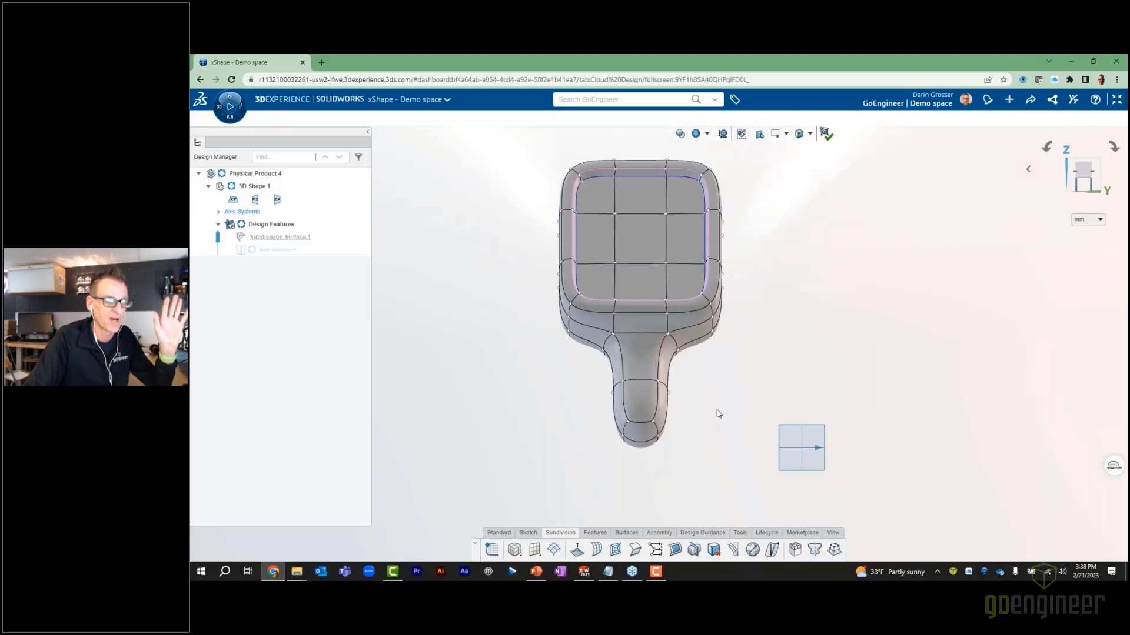
# - Window-select all points at the handle's tip, scale them sideways to widen the end, and rotate them slightly
pyautogui.click(640, 432)
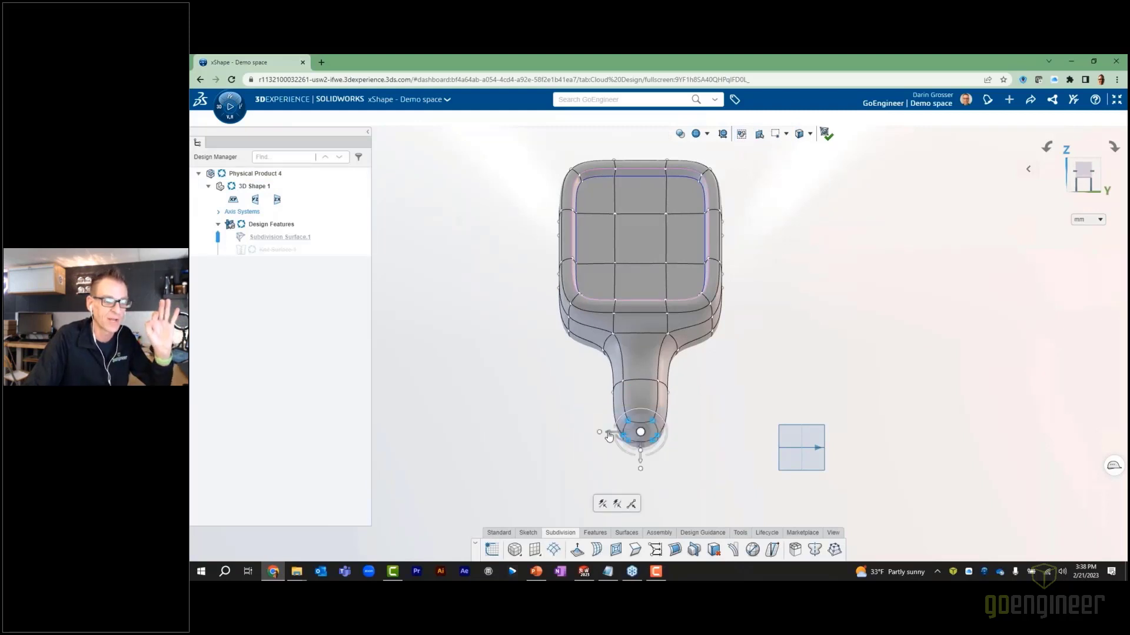
pyautogui.moveTo(601, 436); pyautogui.dragTo(436, 431)
pyautogui.moveTo(685, 396); pyautogui.dragTo(595, 383, button='middle')
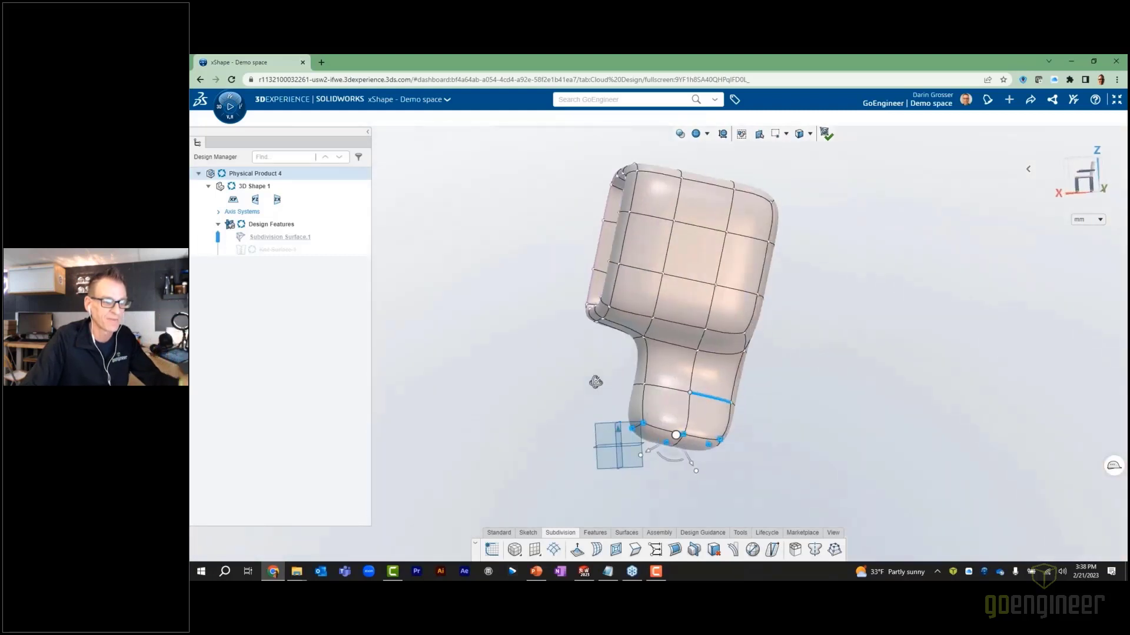
pyautogui.moveTo(672, 464)
pyautogui.mouseDown()
pyautogui.moveTo(693, 465)
pyautogui.moveTo(679, 469)
pyautogui.mouseUp()
pyautogui.scroll(5, 665, 444)
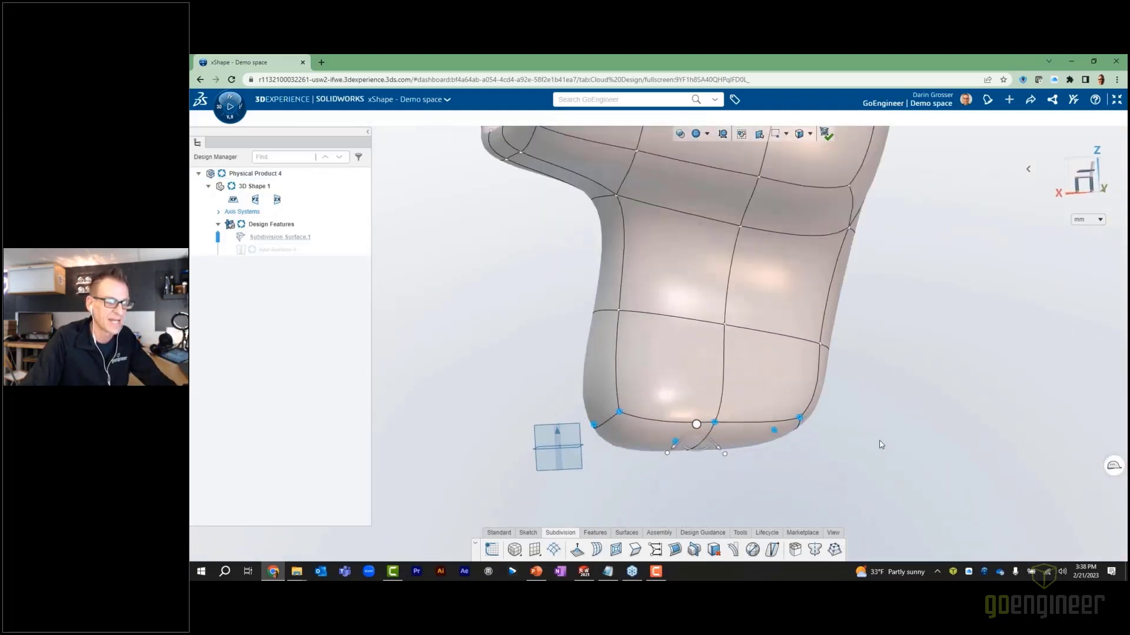
# - Subdivide the two end faces of the handle so that they get an inner inset loop of faces
pyautogui.moveTo(799, 438); pyautogui.dragTo(795, 402, button='middle')
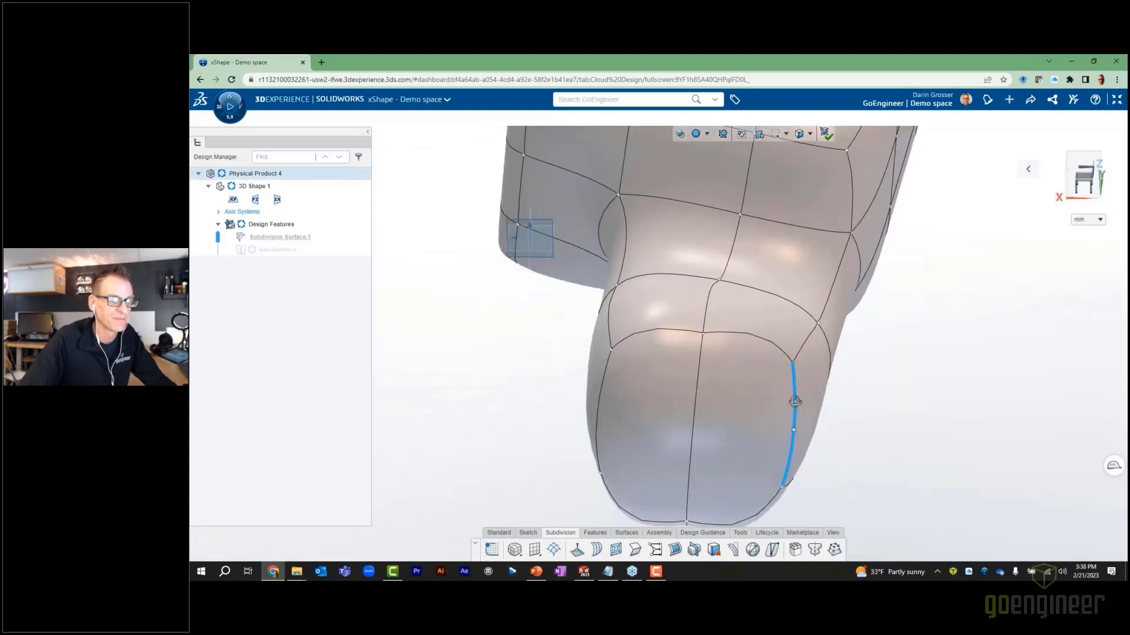
pyautogui.click(744, 376)
pyautogui.keyDown('ctrl'); pyautogui.click(676, 387); pyautogui.keyUp('ctrl')
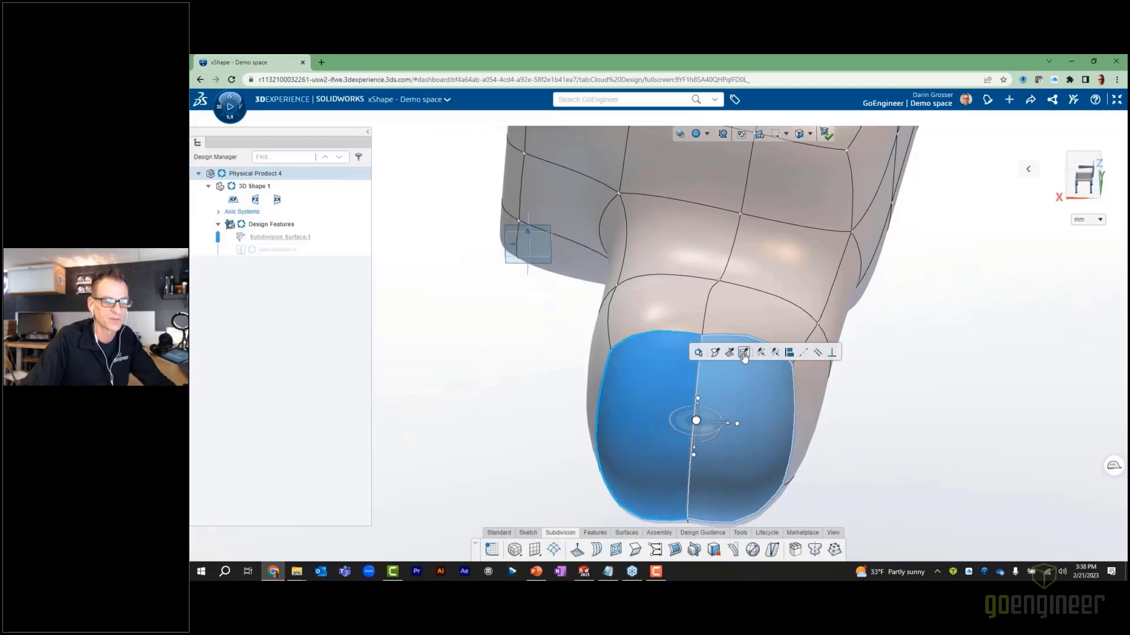
pyautogui.click(745, 355)
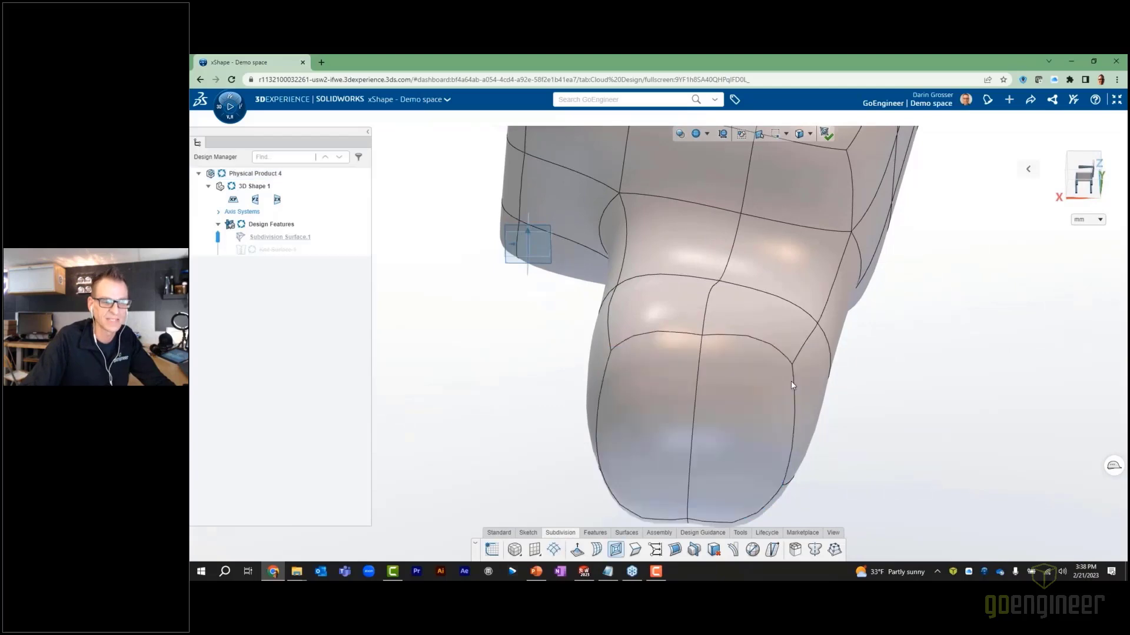
pyautogui.click(952, 422)
# - Select the outer edge loop around the handle's end and crease it fully for a sharp rim
pyautogui.moveTo(830, 389); pyautogui.dragTo(645, 429, button='middle')
pyautogui.moveTo(704, 389)
pyautogui.mouseDown(button='middle')
pyautogui.moveTo(691, 384)
pyautogui.moveTo(704, 378)
pyautogui.moveTo(694, 398)
pyautogui.mouseUp(button='middle')
pyautogui.scroll(3, 672, 386)
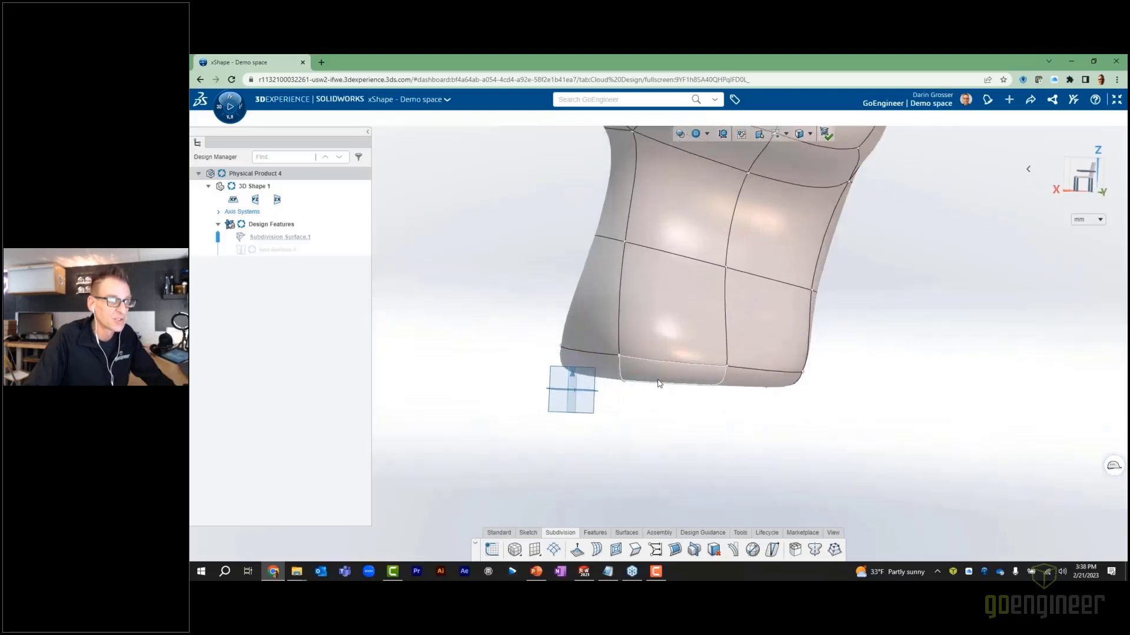
pyautogui.click(664, 356)
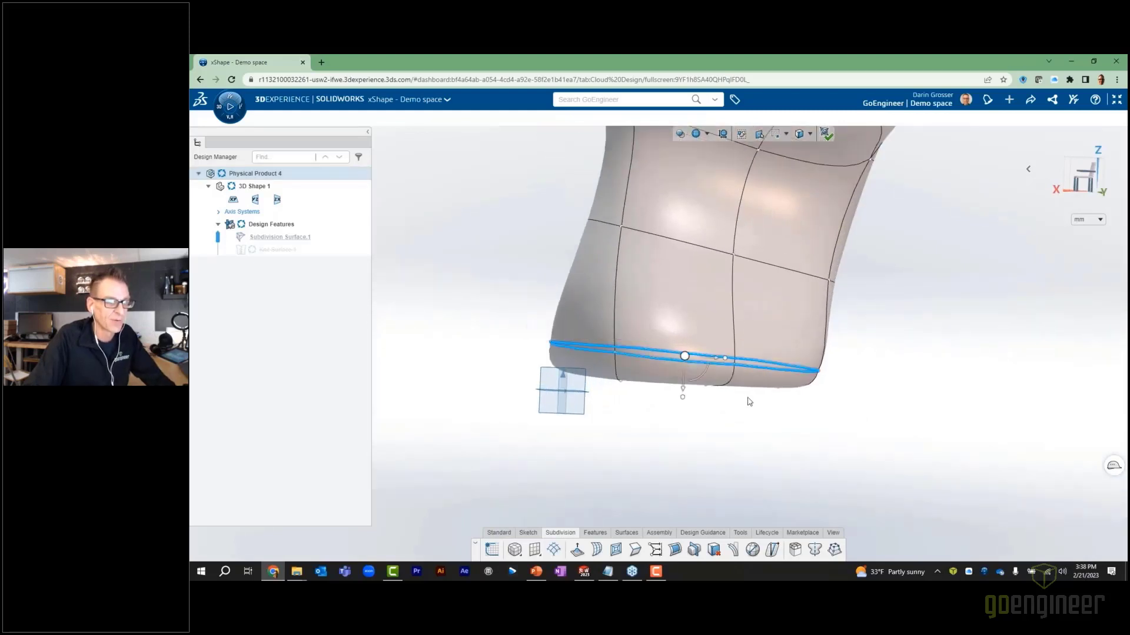
pyautogui.click(636, 549)
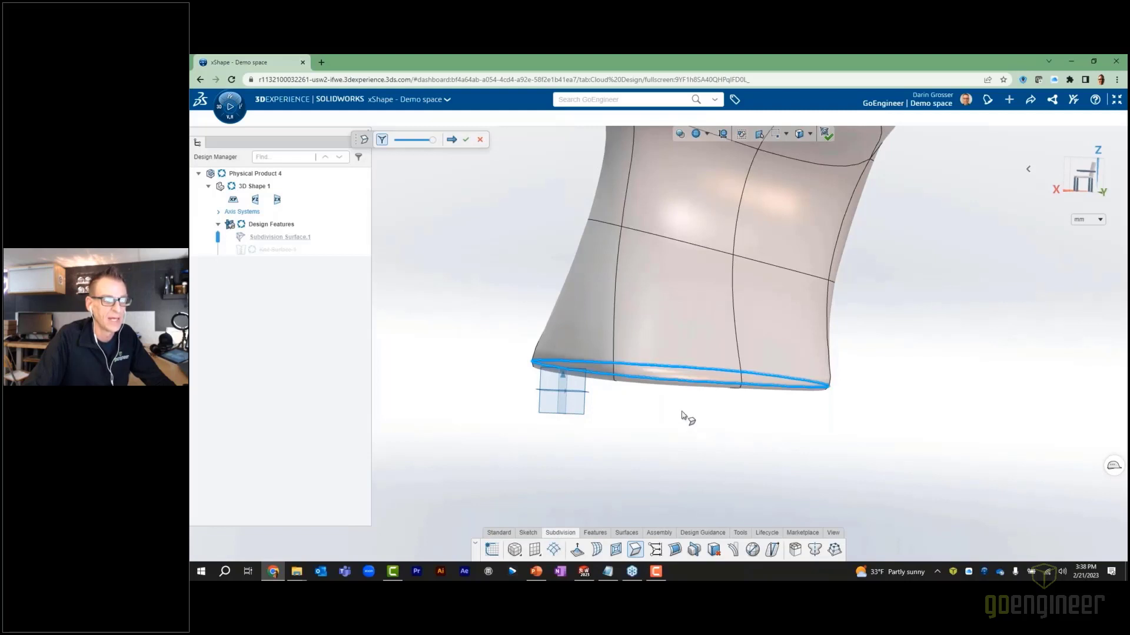
pyautogui.click(382, 141)
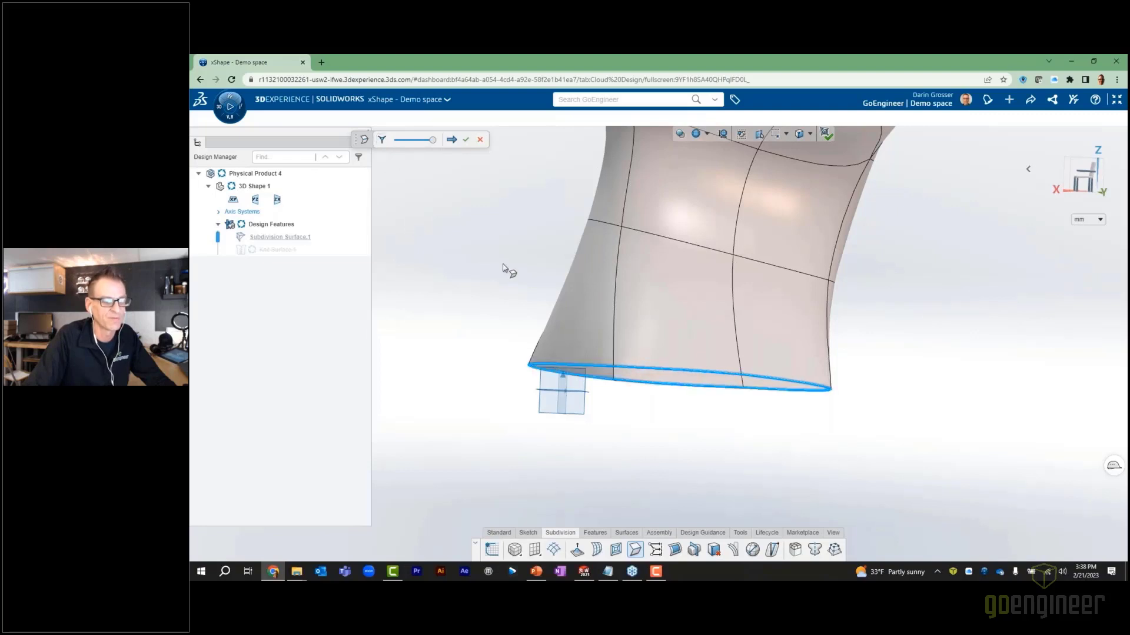
pyautogui.moveTo(504, 270); pyautogui.dragTo(491, 175, button='middle')
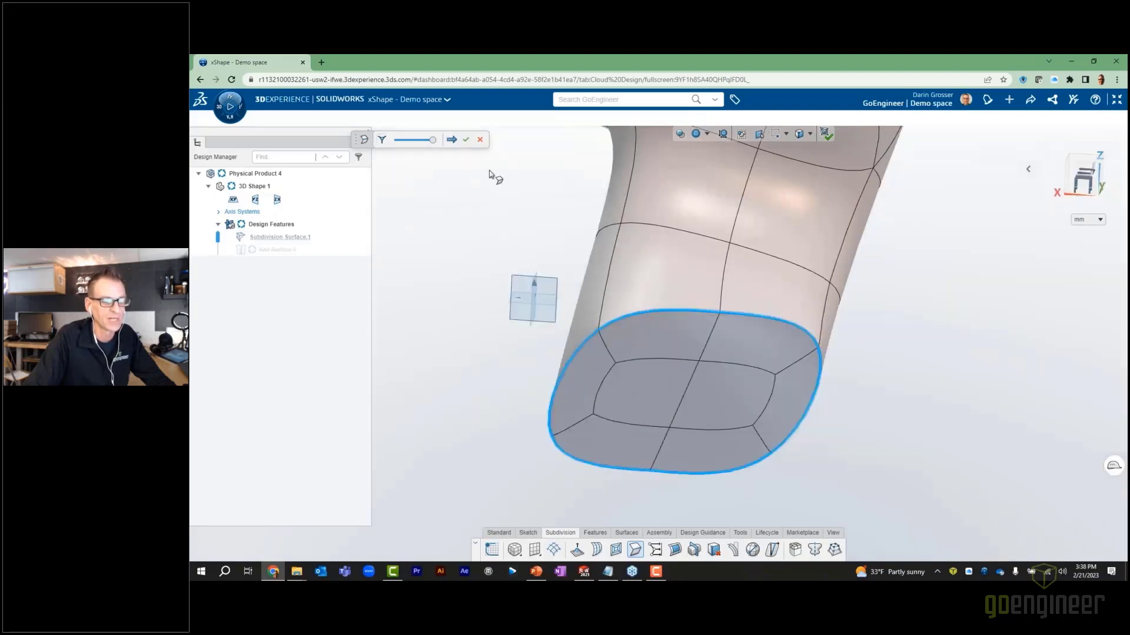
pyautogui.click(466, 141)
# - Select the two inner faces on the handle's end and pull them outward so the base bulges
pyautogui.click(729, 393)
pyautogui.keyDown('ctrl'); pyautogui.click(648, 390); pyautogui.keyUp('ctrl')
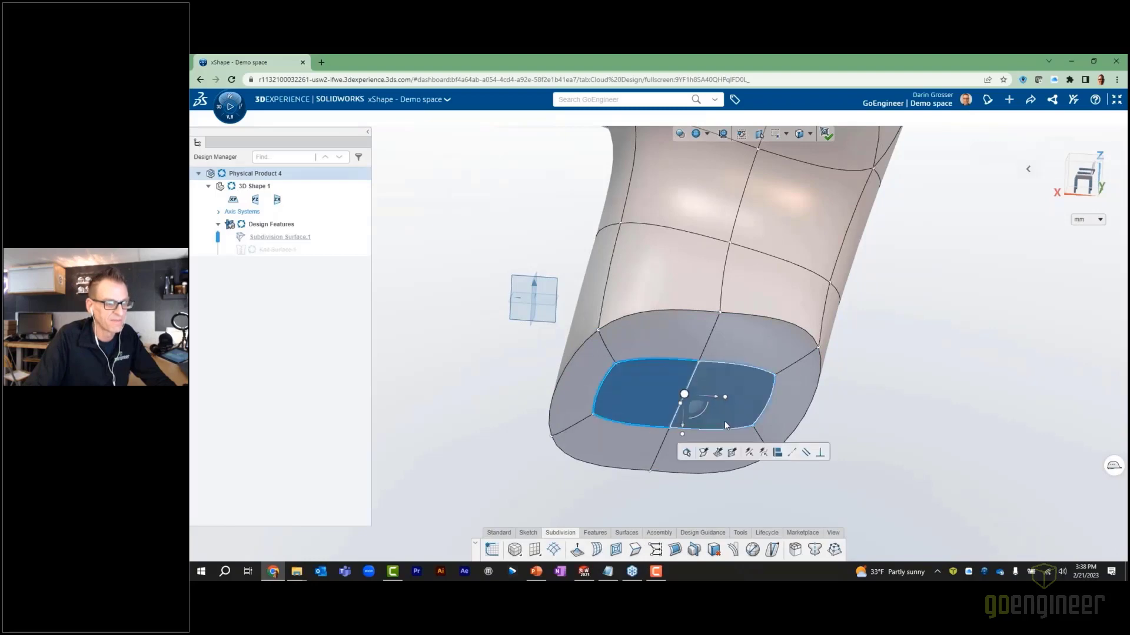
pyautogui.moveTo(682, 433); pyautogui.dragTo(677, 474)
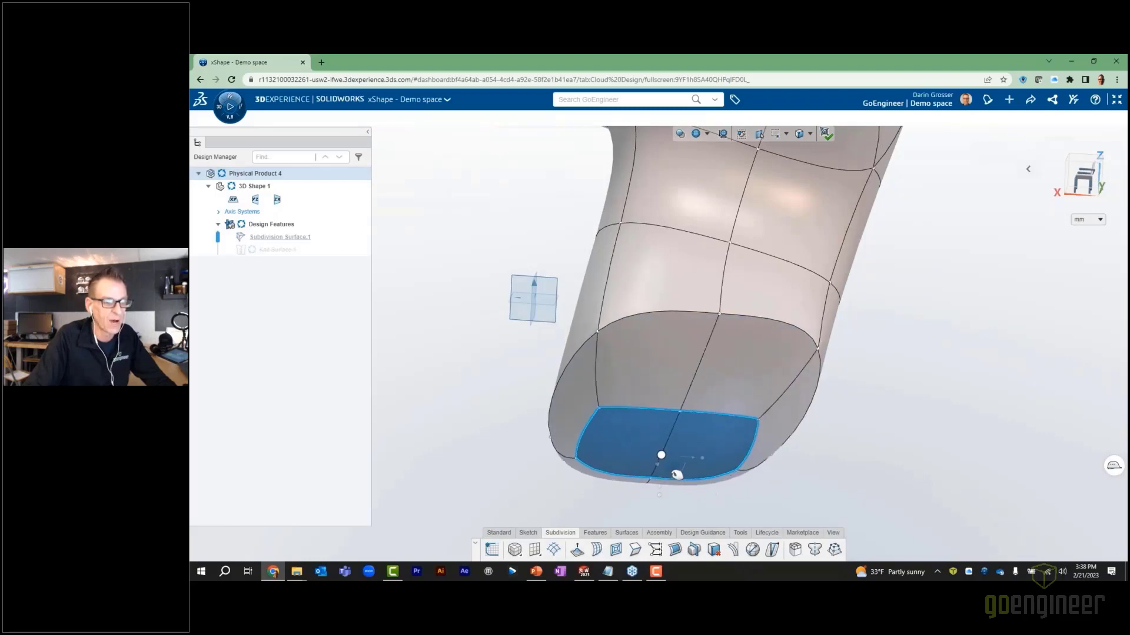
pyautogui.moveTo(839, 473)
pyautogui.mouseDown(button='middle')
pyautogui.moveTo(923, 472)
pyautogui.moveTo(947, 428)
pyautogui.moveTo(928, 433)
pyautogui.moveTo(915, 484)
pyautogui.moveTo(850, 484)
pyautogui.moveTo(840, 473)
pyautogui.moveTo(820, 487)
pyautogui.moveTo(834, 482)
pyautogui.mouseUp(button='middle')
pyautogui.moveTo(844, 477); pyautogui.dragTo(838, 461, button='middle')
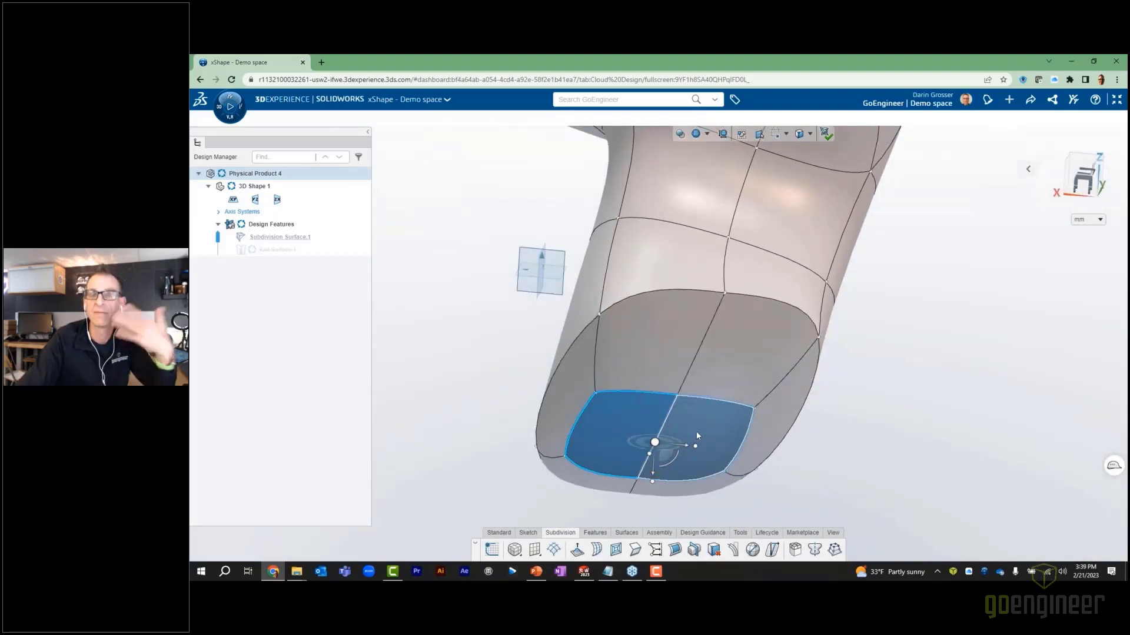
# - Window-select the eight faces on the handle's end and flatten them with Align Cage Points, using Align to geometry and the xy plane
pyautogui.moveTo(696, 432); pyautogui.dragTo(774, 333, button='middle')
pyautogui.moveTo(775, 329)
pyautogui.mouseDown()
pyautogui.moveTo(769, 260)
pyautogui.moveTo(685, 242)
pyautogui.moveTo(633, 302)
pyautogui.moveTo(598, 374)
pyautogui.moveTo(658, 404)
pyautogui.mouseUp()
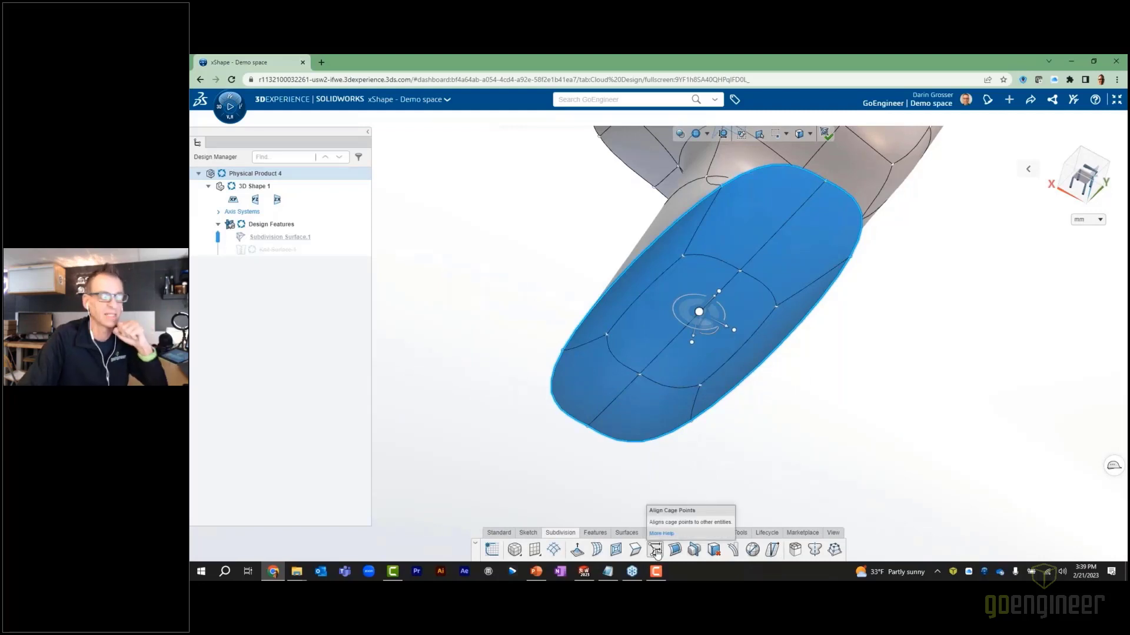
pyautogui.click(656, 550)
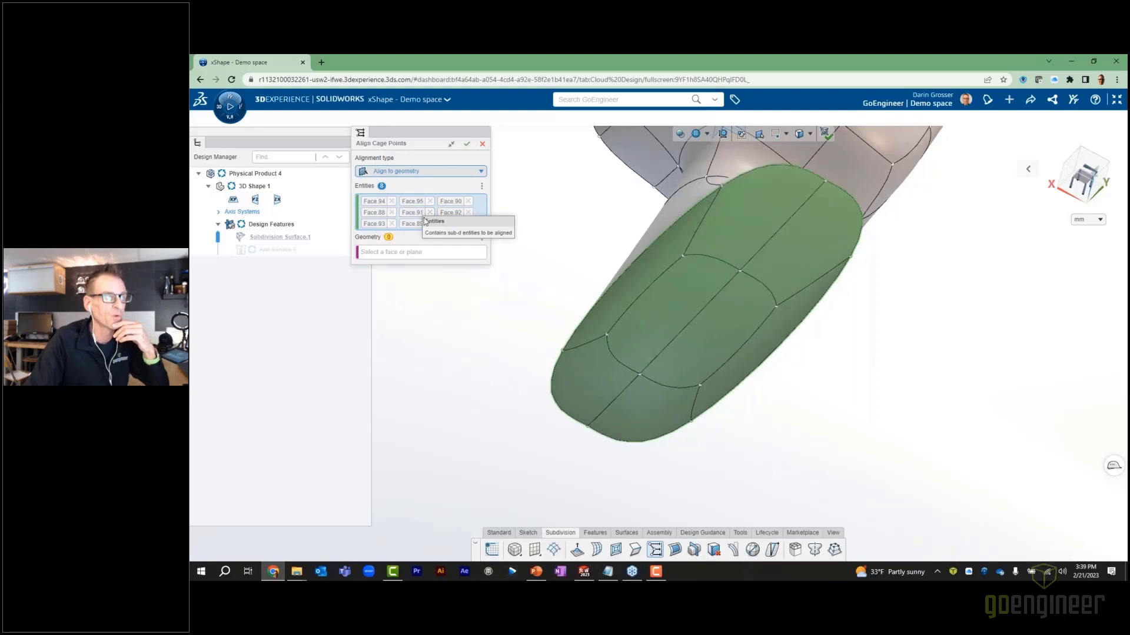
pyautogui.click(437, 172)
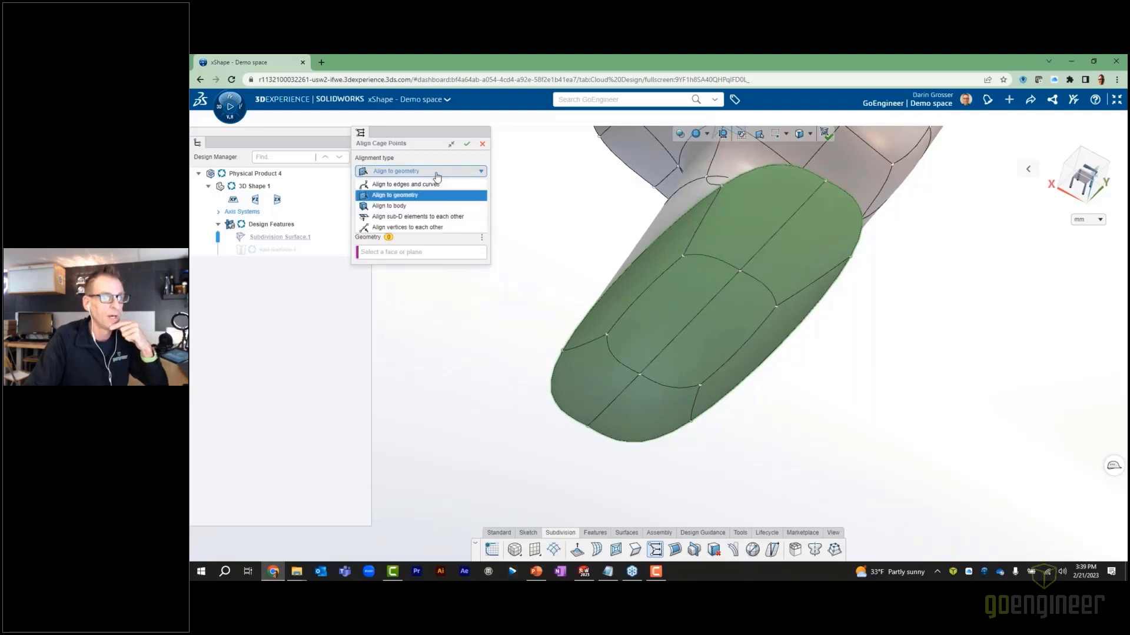
pyautogui.click(407, 196)
pyautogui.click(416, 253)
pyautogui.moveTo(598, 246); pyautogui.dragTo(633, 398, button='middle')
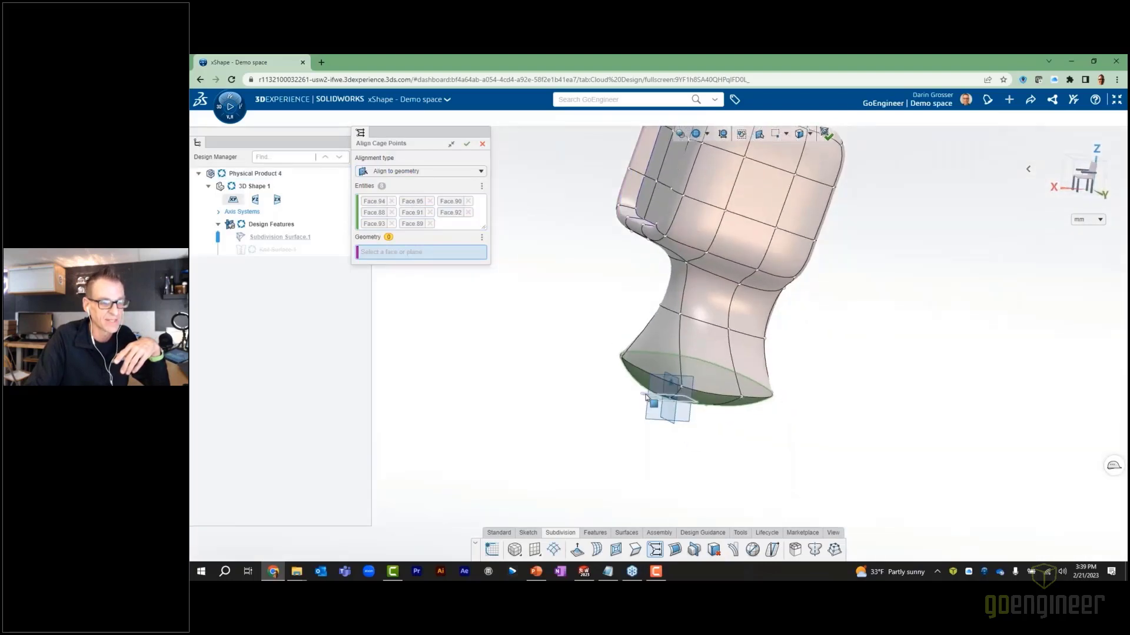
pyautogui.click(646, 398)
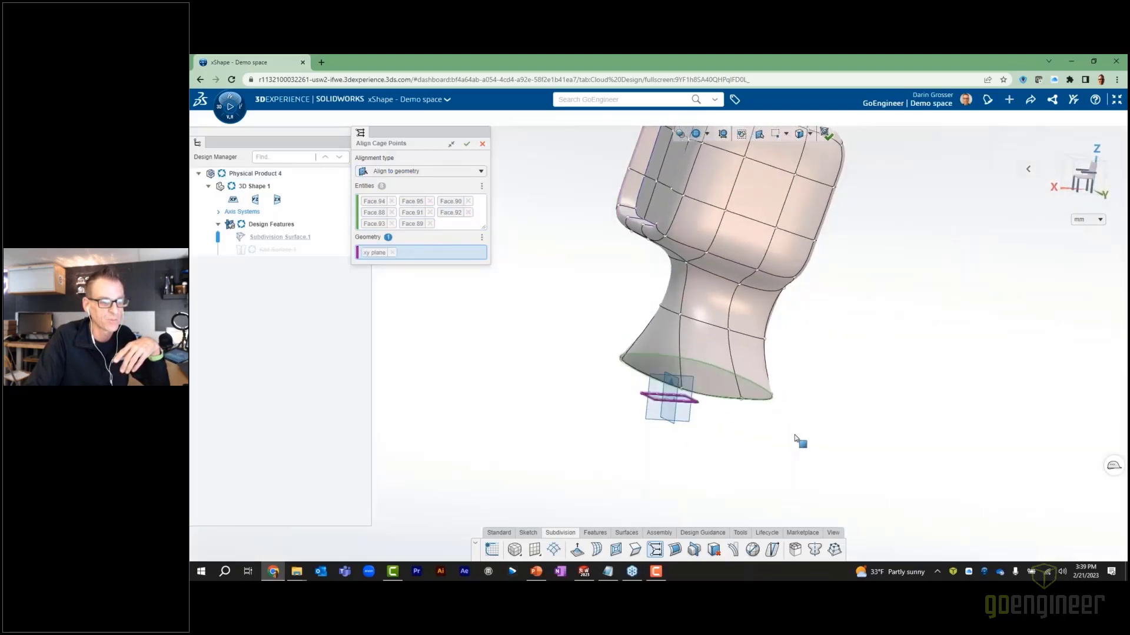
pyautogui.moveTo(802, 436)
pyautogui.mouseDown(button='middle')
pyautogui.moveTo(802, 422)
pyautogui.moveTo(789, 432)
pyautogui.mouseUp(button='middle')
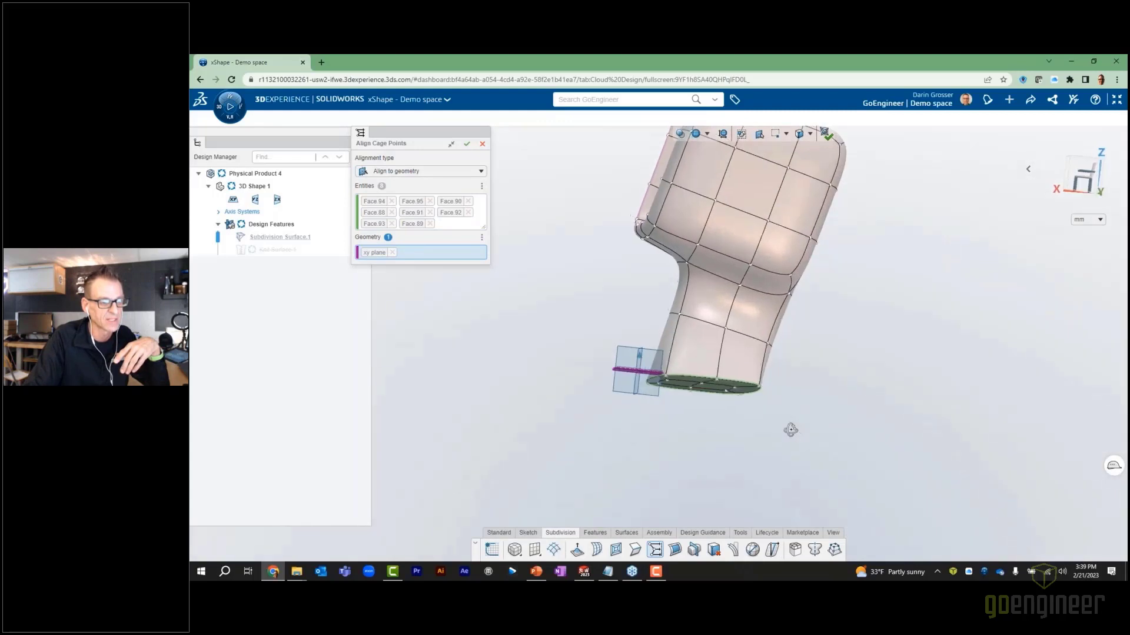
pyautogui.scroll(5, 732, 370)
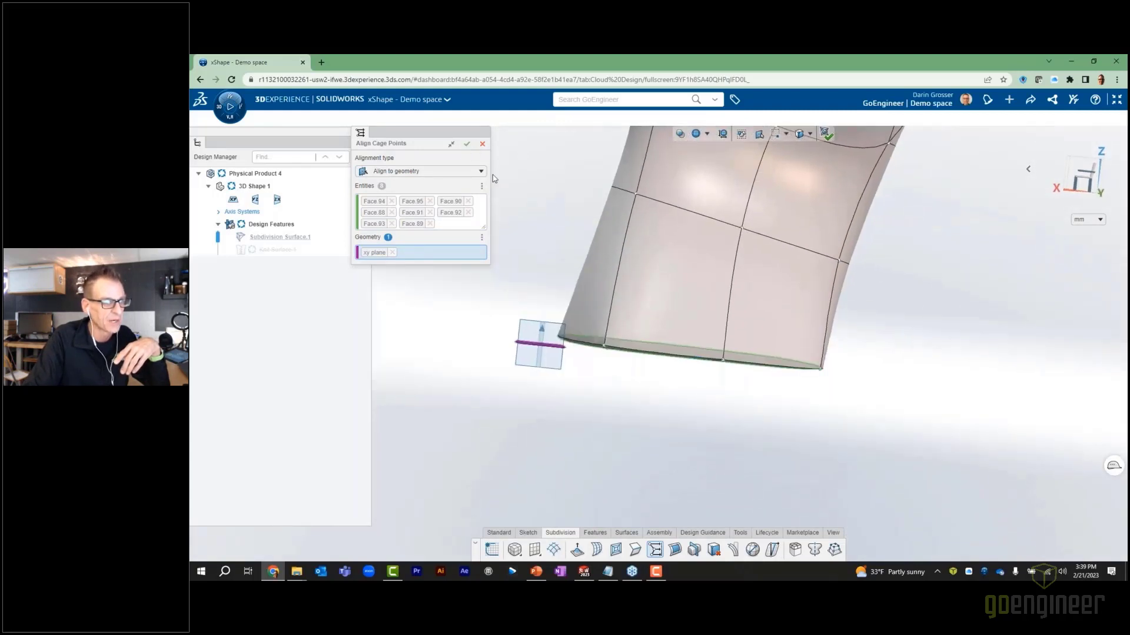
pyautogui.click(467, 144)
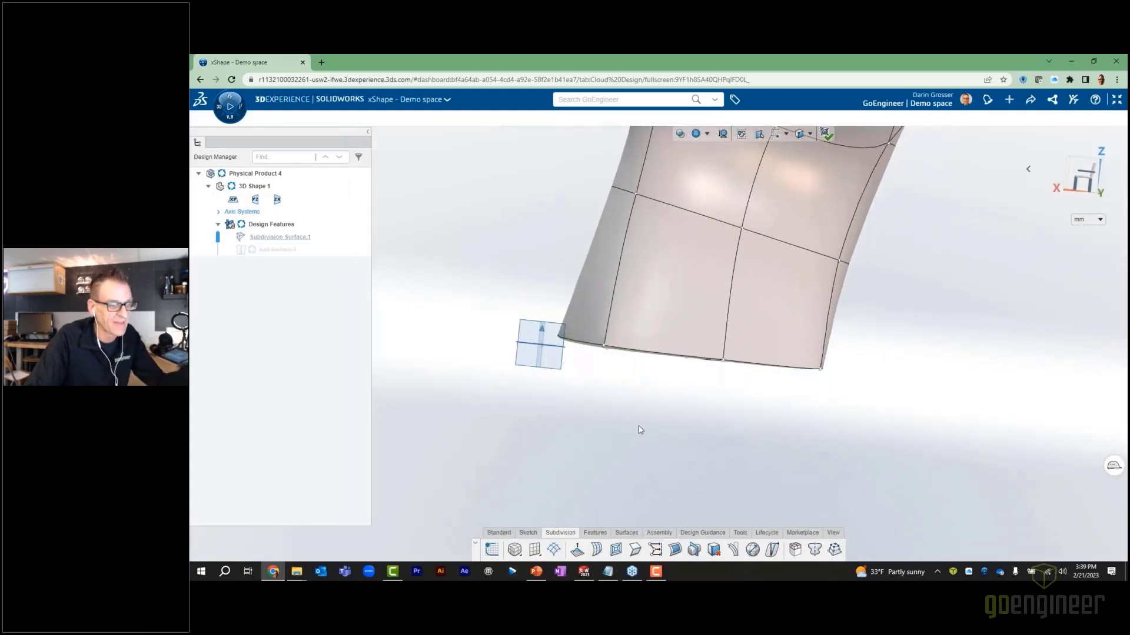
# - Select the edge loop around the handle's flat base and change its crease to a slightly softened edge
pyautogui.moveTo(640, 429); pyautogui.dragTo(668, 342, button='middle')
pyautogui.doubleClick(695, 312)
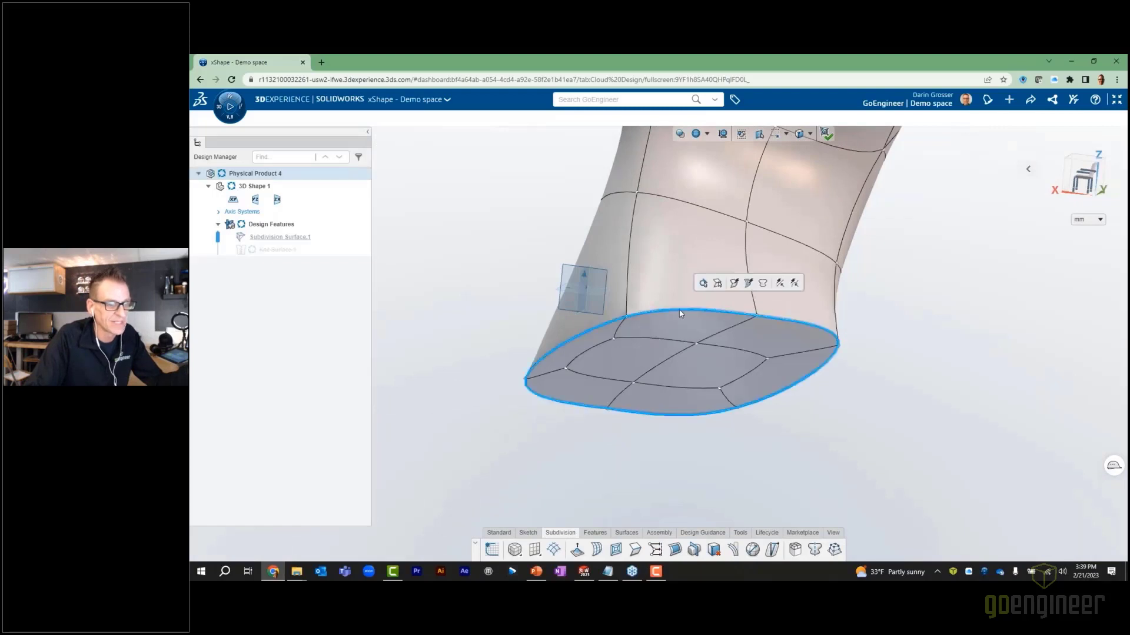
pyautogui.click(635, 550)
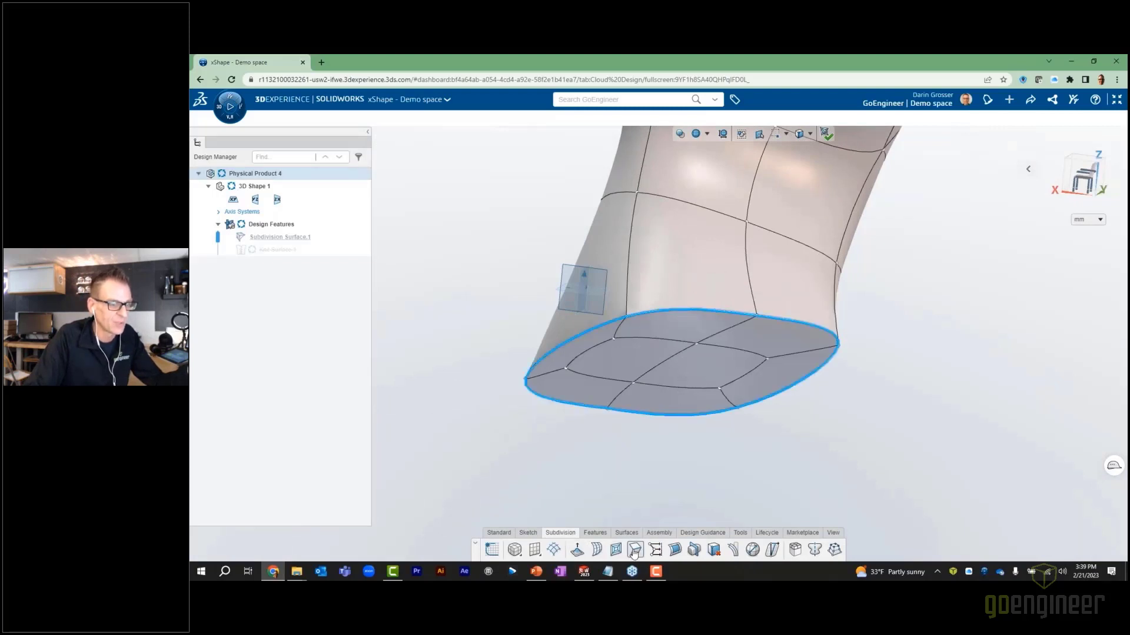
pyautogui.click(382, 140)
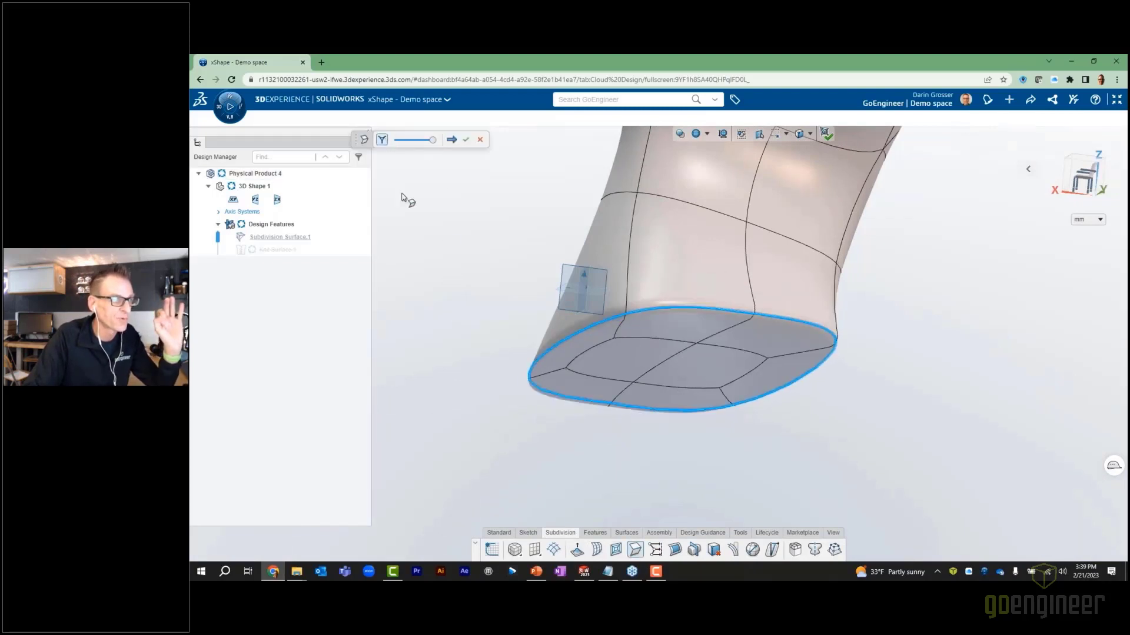
pyautogui.moveTo(597, 278); pyautogui.dragTo(851, 431, button='middle')
pyautogui.scroll(-6, 862, 435)
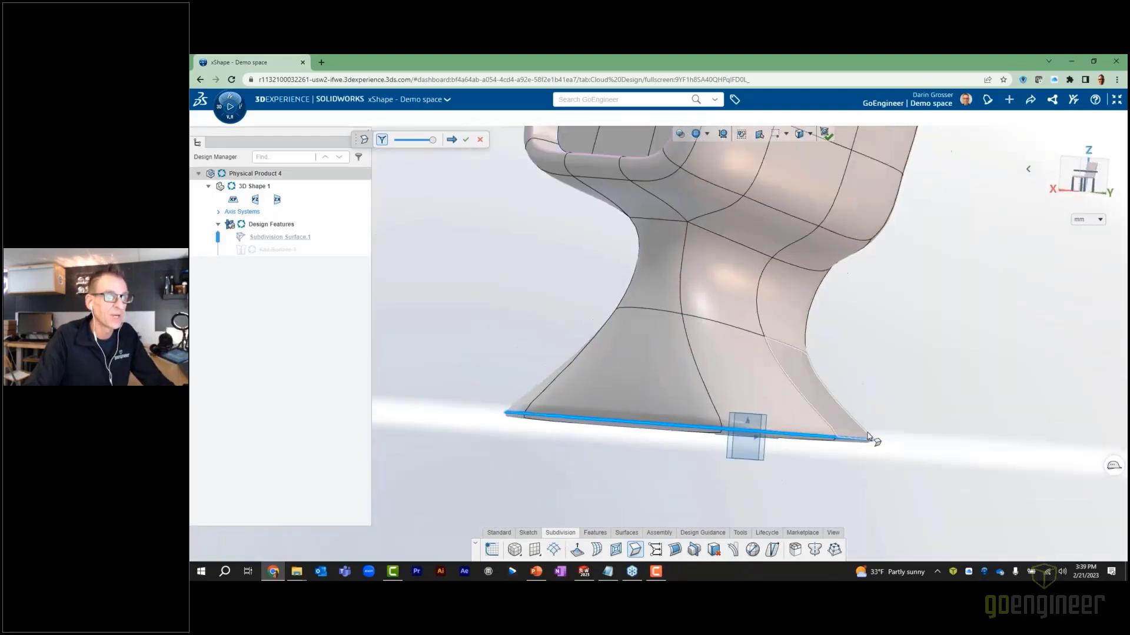
pyautogui.keyDown('ctrl'); pyautogui.moveTo(836, 336); pyautogui.dragTo(901, 418, button='middle'); pyautogui.keyUp('ctrl')
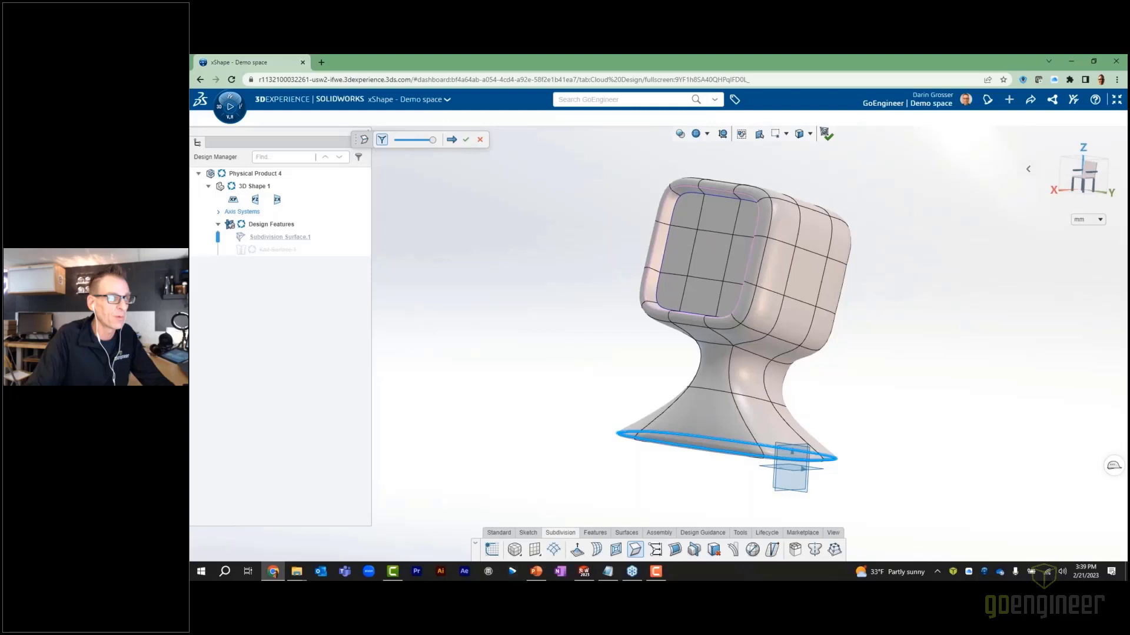
pyautogui.click(467, 140)
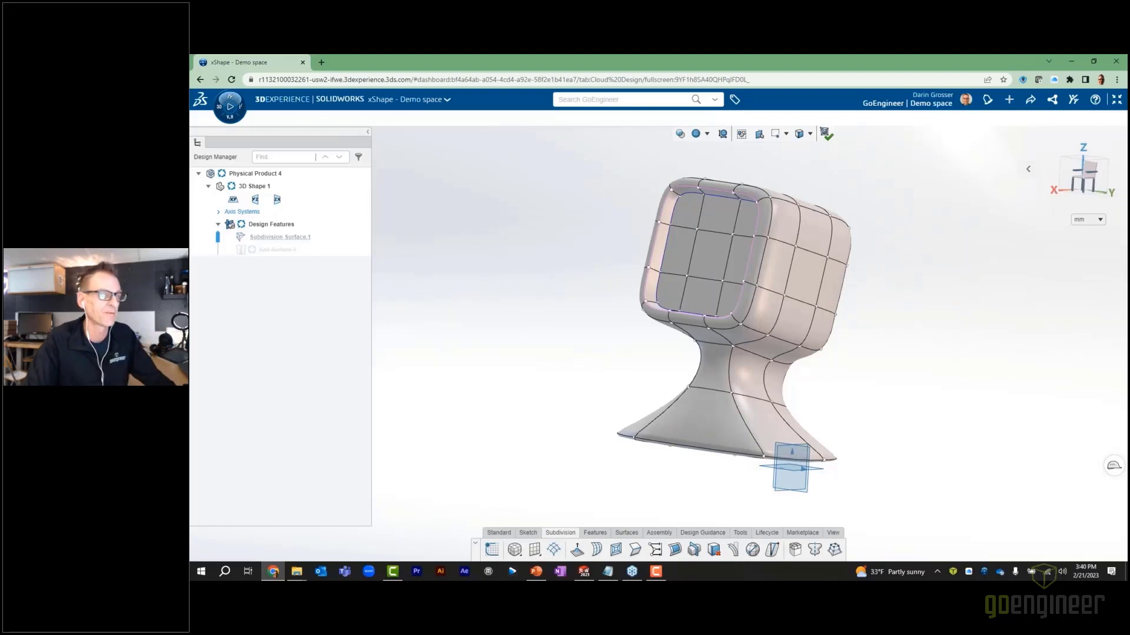
# - Window-select the cage points along the recess's lower front lip in a side view and pull them downward
pyautogui.moveTo(566, 311); pyautogui.dragTo(528, 301, button='middle')
pyautogui.moveTo(620, 297); pyautogui.dragTo(659, 297, button='right')
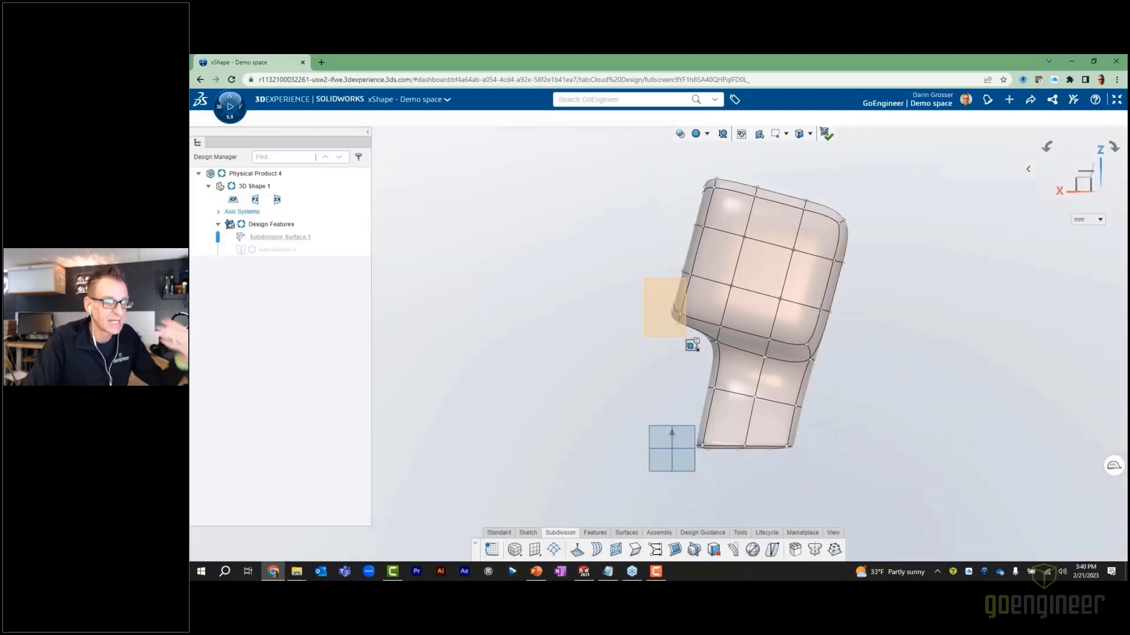
pyautogui.click(677, 312)
pyautogui.moveTo(676, 312); pyautogui.dragTo(671, 336)
pyautogui.moveTo(671, 336)
pyautogui.mouseDown(button='middle')
pyautogui.moveTo(708, 333)
pyautogui.moveTo(693, 350)
pyautogui.moveTo(686, 340)
pyautogui.mouseUp(button='middle')
pyautogui.scroll(-4, 664, 326)
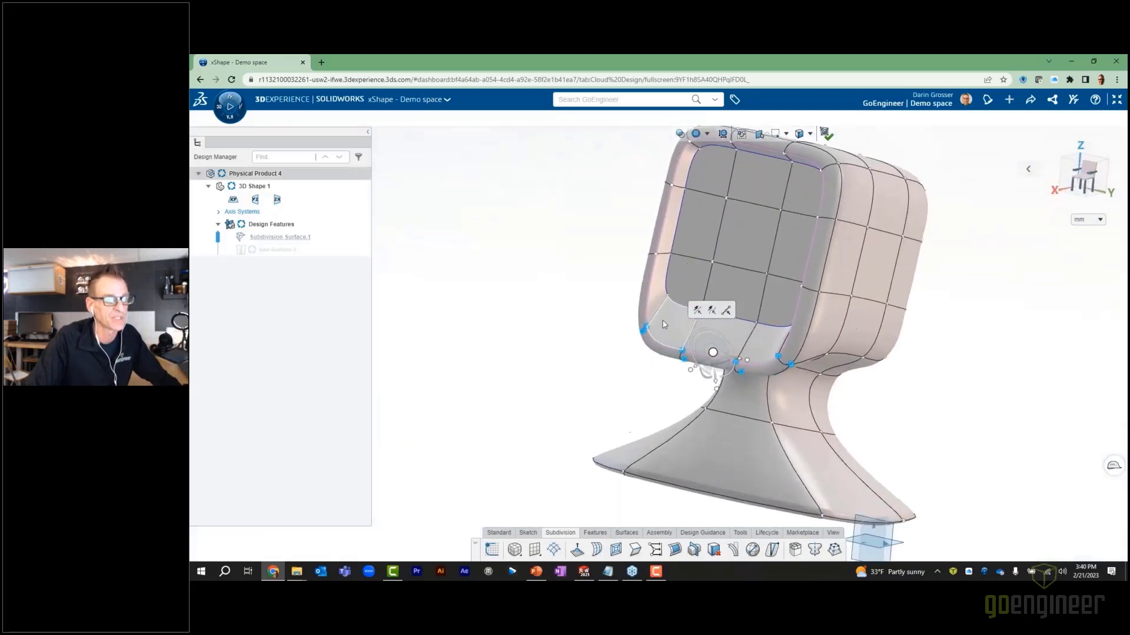
# - Select the three inner edges along the bottom of the recess, shift them down toward the lip, and finish editing the subdivision surface
pyautogui.click(681, 302)
pyautogui.keyDown('ctrl'); pyautogui.click(731, 316); pyautogui.keyUp('ctrl')
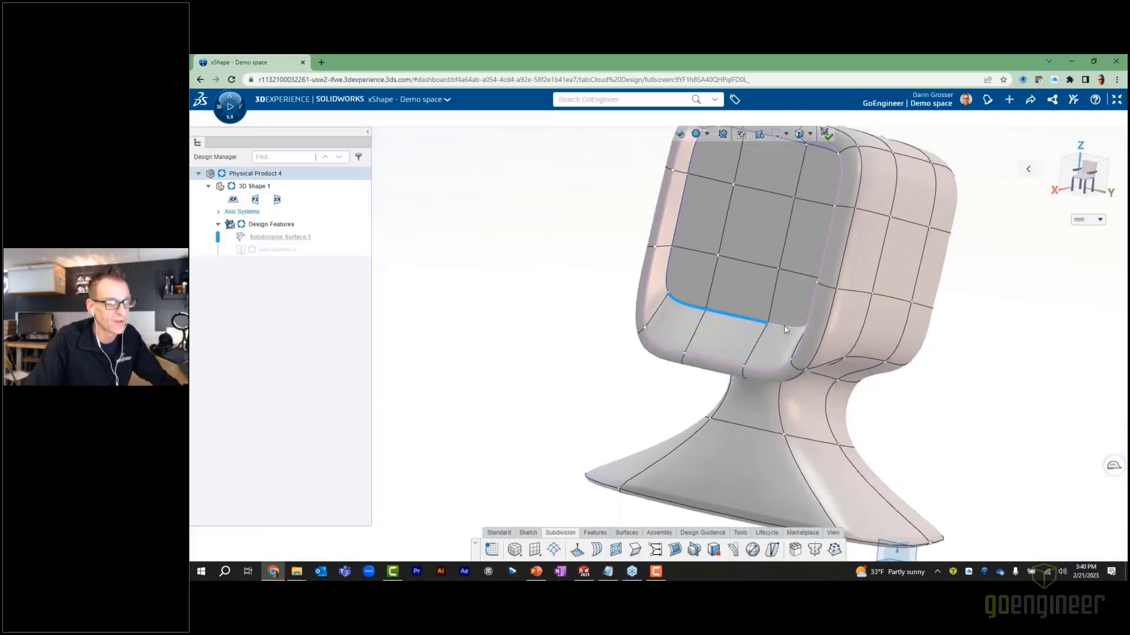
pyautogui.keyDown('ctrl'); pyautogui.click(786, 326); pyautogui.keyUp('ctrl')
pyautogui.moveTo(738, 331); pyautogui.dragTo(657, 318)
pyautogui.moveTo(733, 303)
pyautogui.mouseDown(button='middle')
pyautogui.moveTo(765, 280)
pyautogui.moveTo(742, 302)
pyautogui.mouseUp(button='middle')
pyautogui.scroll(1, 972, 264)
pyautogui.scroll(1, 971, 261)
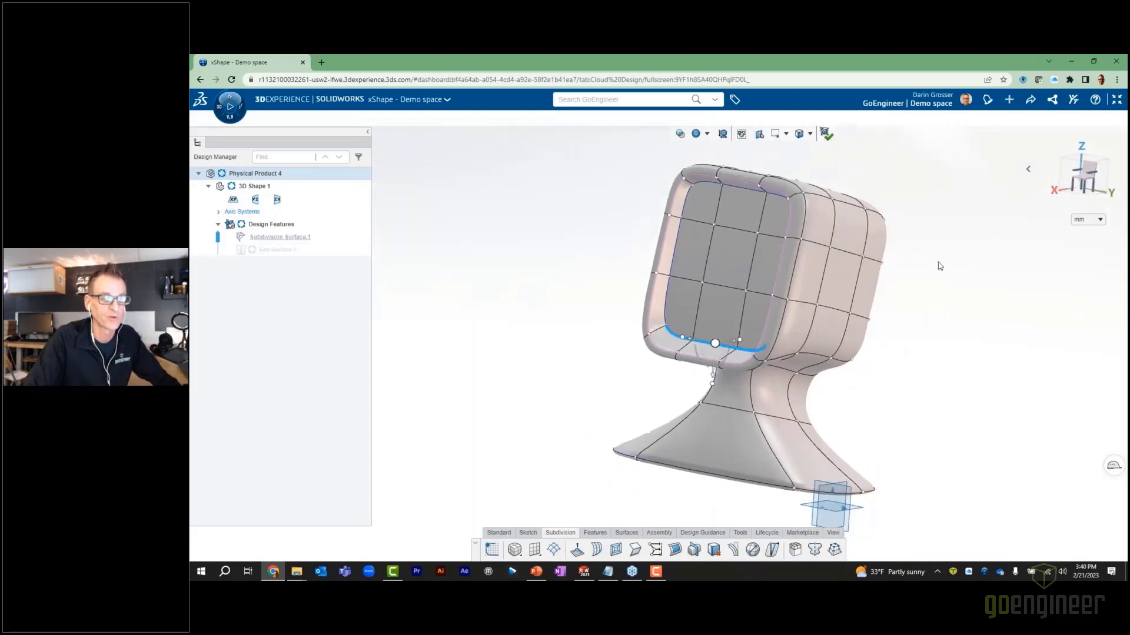
pyautogui.keyDown('ctrl'); pyautogui.moveTo(938, 263); pyautogui.dragTo(898, 240, button='middle'); pyautogui.keyUp('ctrl')
pyautogui.click(898, 240)
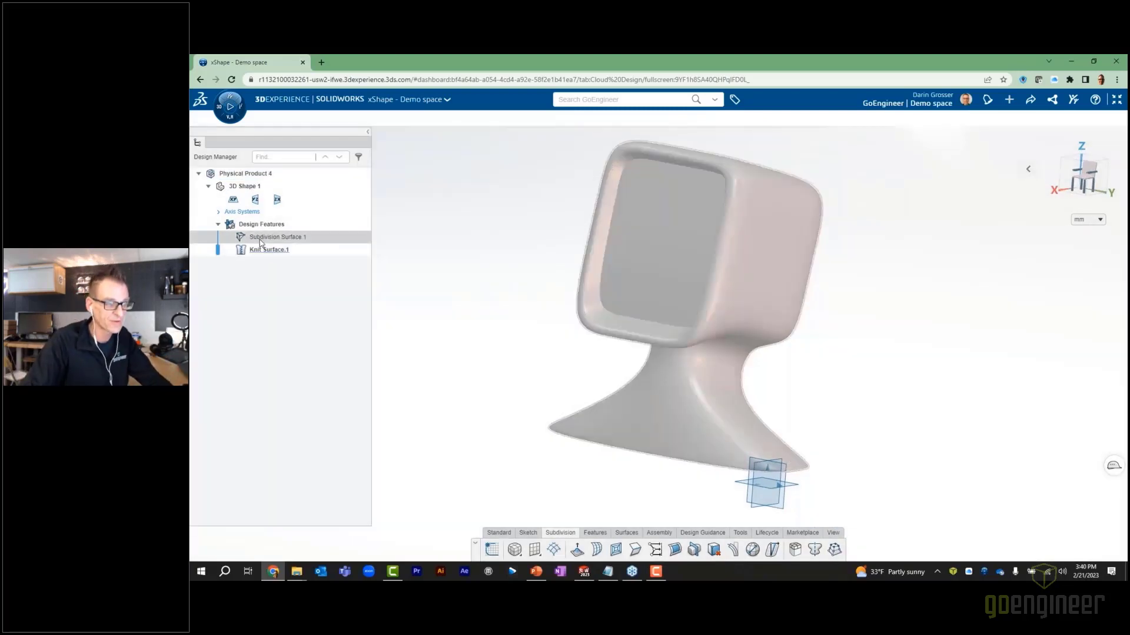
# - Copy Subdivision Surface.1 and paste a duplicate of it into the same 3D shape
pyautogui.click(262, 238)
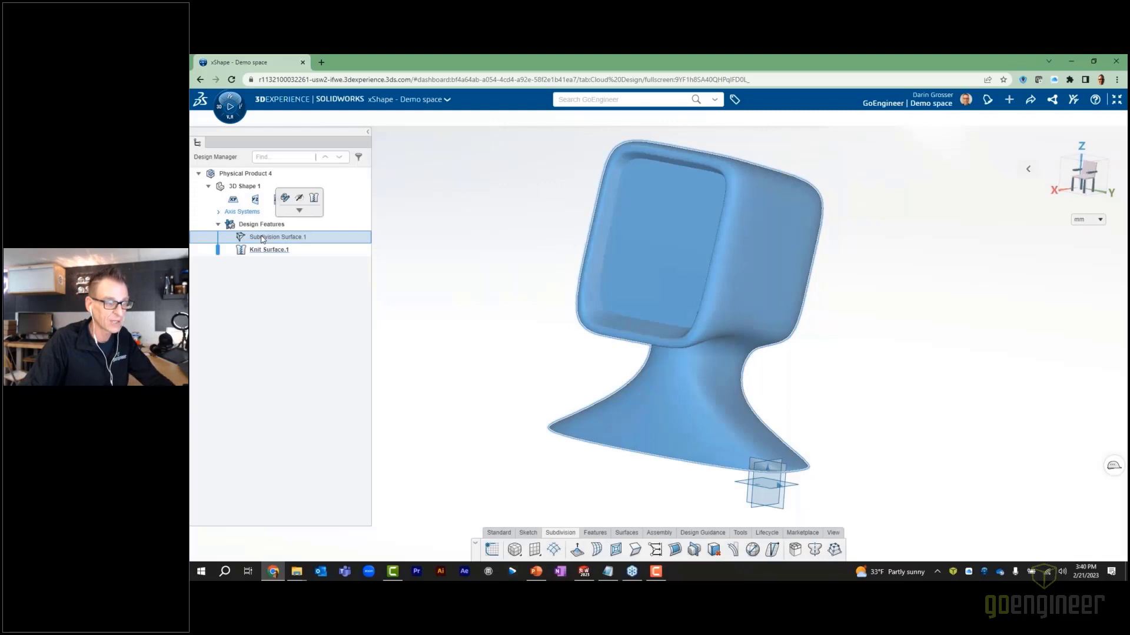
pyautogui.doubleClick(262, 239)
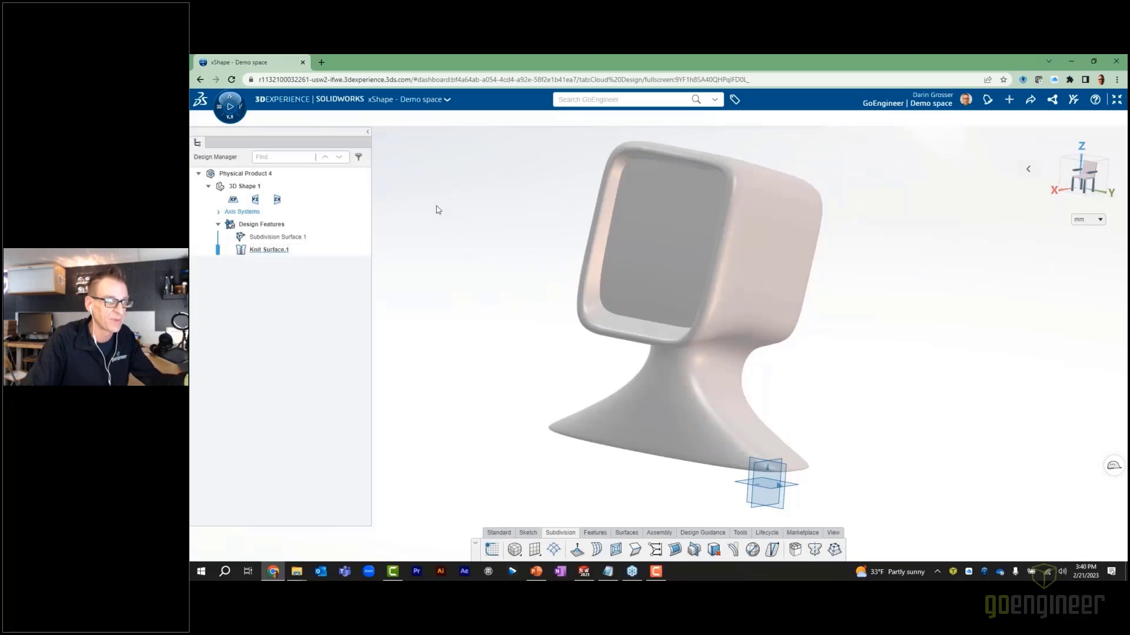
pyautogui.click(272, 239)
pyautogui.click(483, 230)
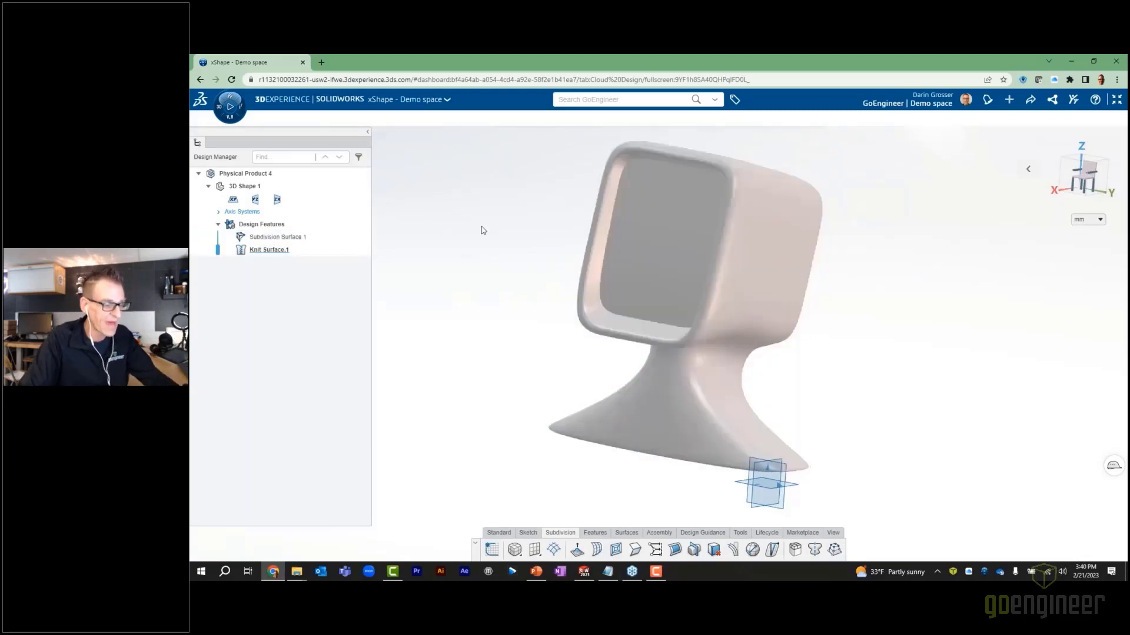
pyautogui.hotkey('ctrl', 'v')
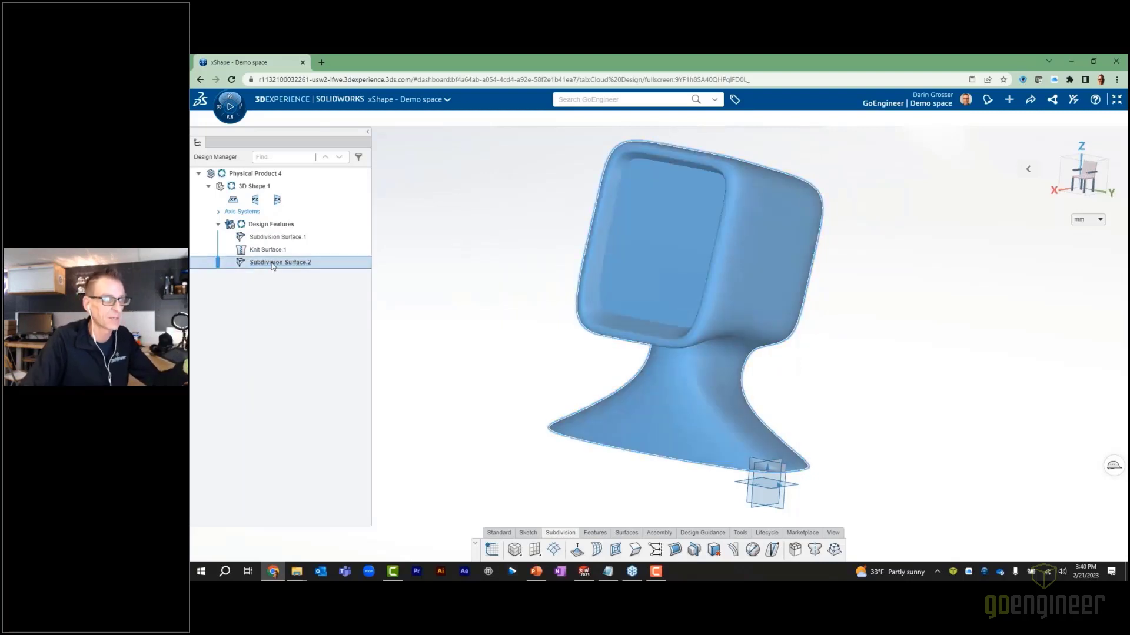
# - Open the pasted subdivision surface for editing, window-select its whole cage, and move it beside the original body
pyautogui.click(282, 272)
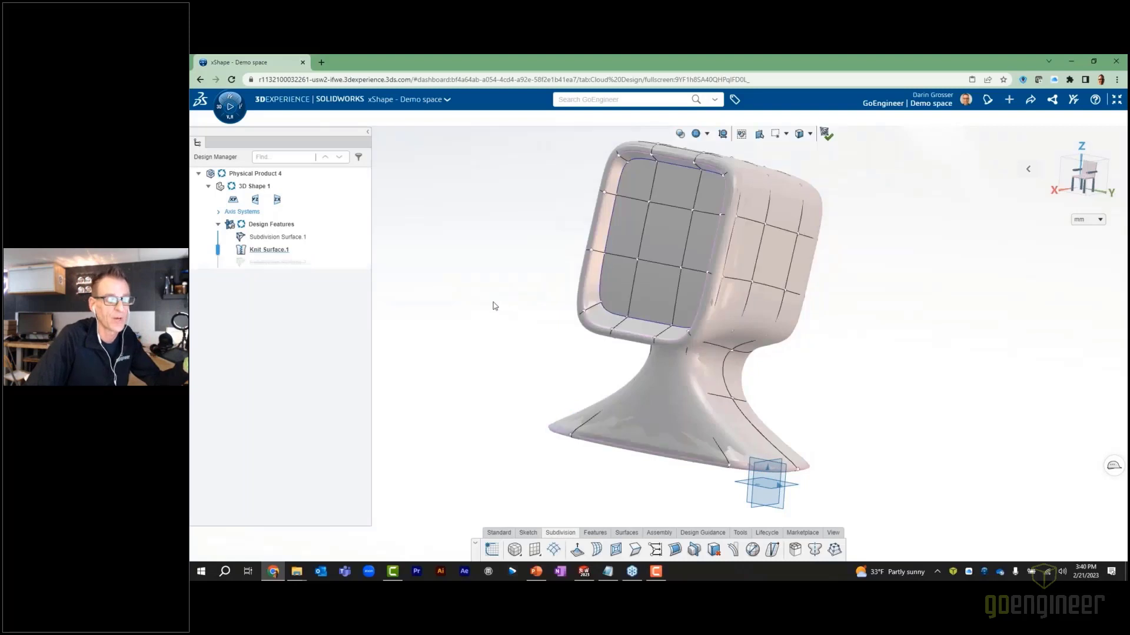
pyautogui.scroll(-3, 495, 294)
pyautogui.moveTo(527, 178); pyautogui.dragTo(844, 474)
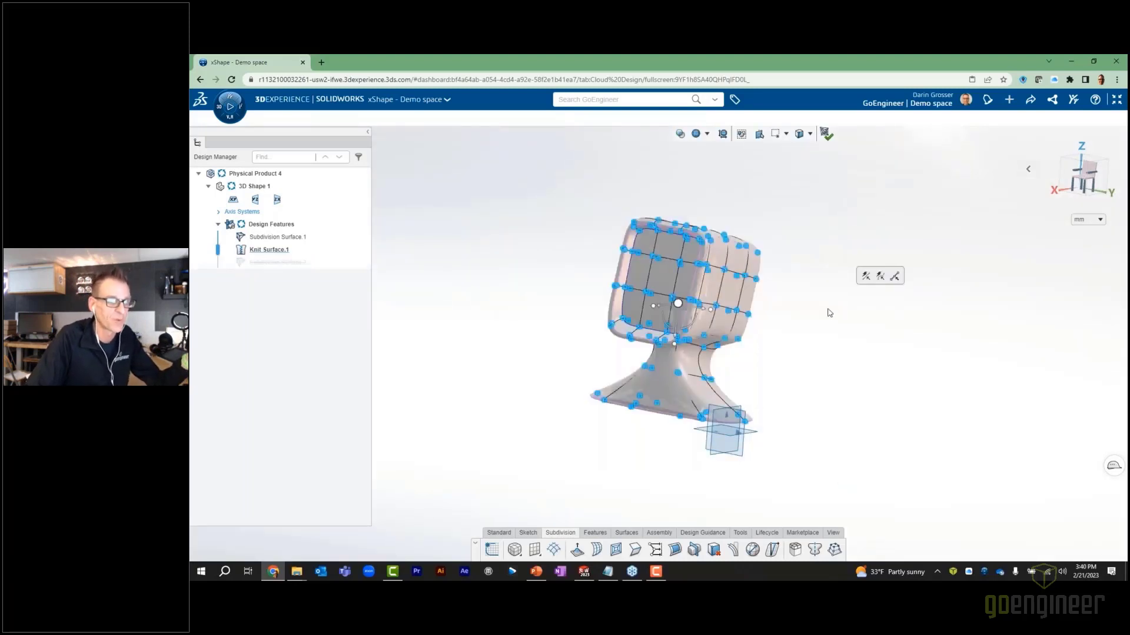
pyautogui.moveTo(706, 314); pyautogui.dragTo(980, 369)
pyautogui.moveTo(981, 369); pyautogui.dragTo(985, 368, button='middle')
pyautogui.click(985, 369)
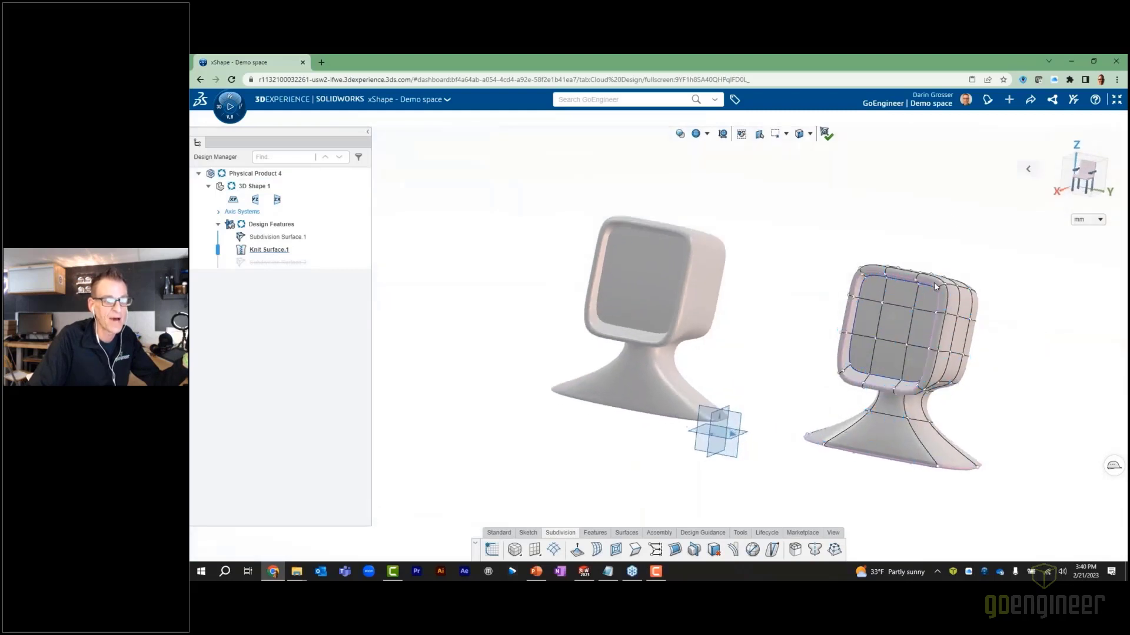
# - Select the centre face of the duplicate's recess and shift it sideways within the recess plane
pyautogui.scroll(5, 903, 341)
pyautogui.click(892, 316)
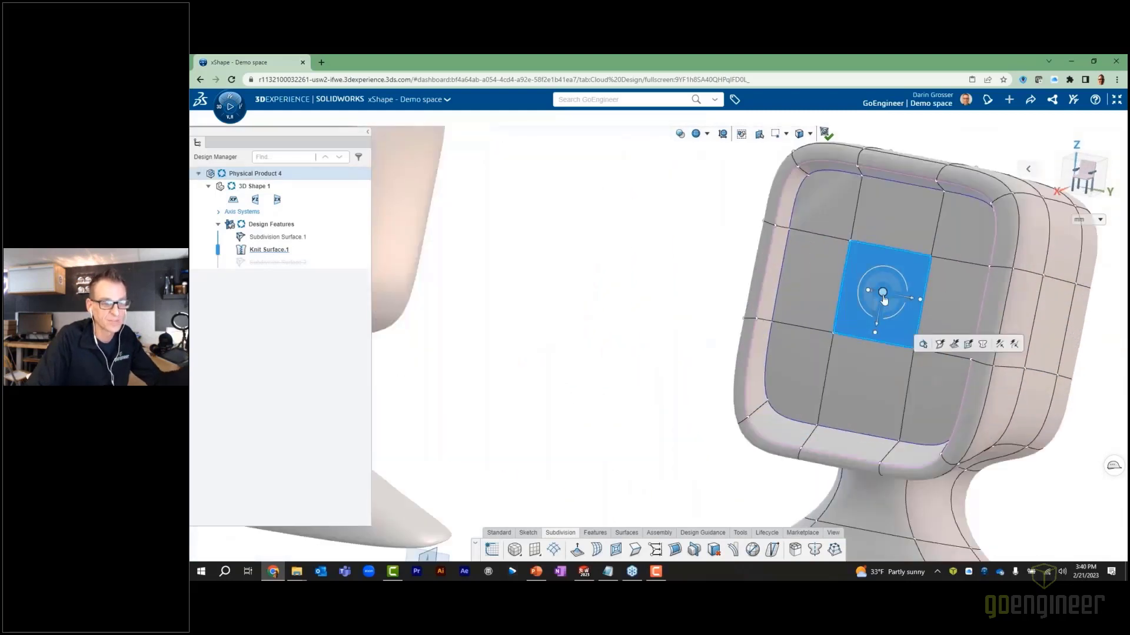
pyautogui.moveTo(898, 309); pyautogui.dragTo(866, 310)
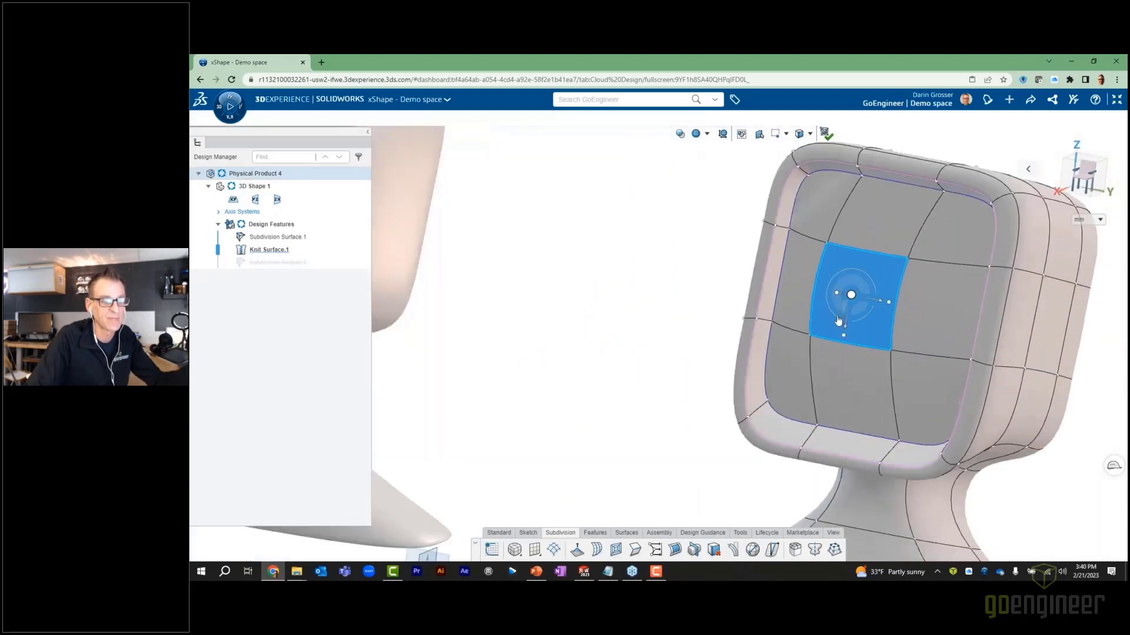
pyautogui.scroll(-5, 824, 320)
pyautogui.moveTo(697, 299); pyautogui.dragTo(727, 293, button='middle')
pyautogui.click(727, 293)
# - Switch to the PowerPoint presentation, swap Presenter View and Slide Show, and advance to the next slide content
pyautogui.hotkey('alt', 'Tab')
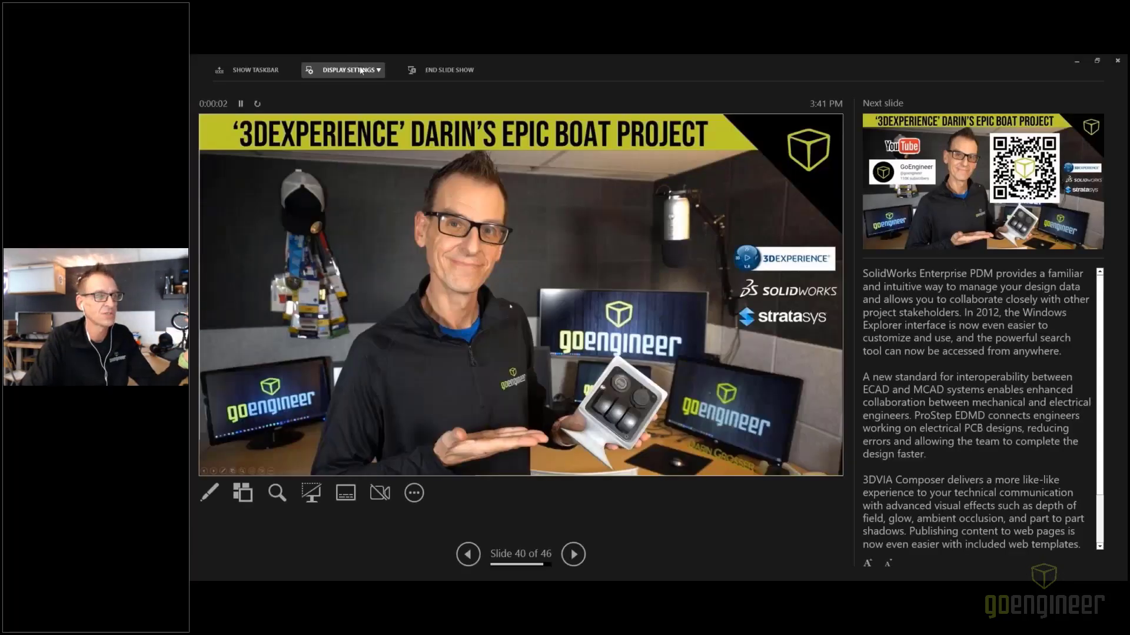
pyautogui.click(362, 71)
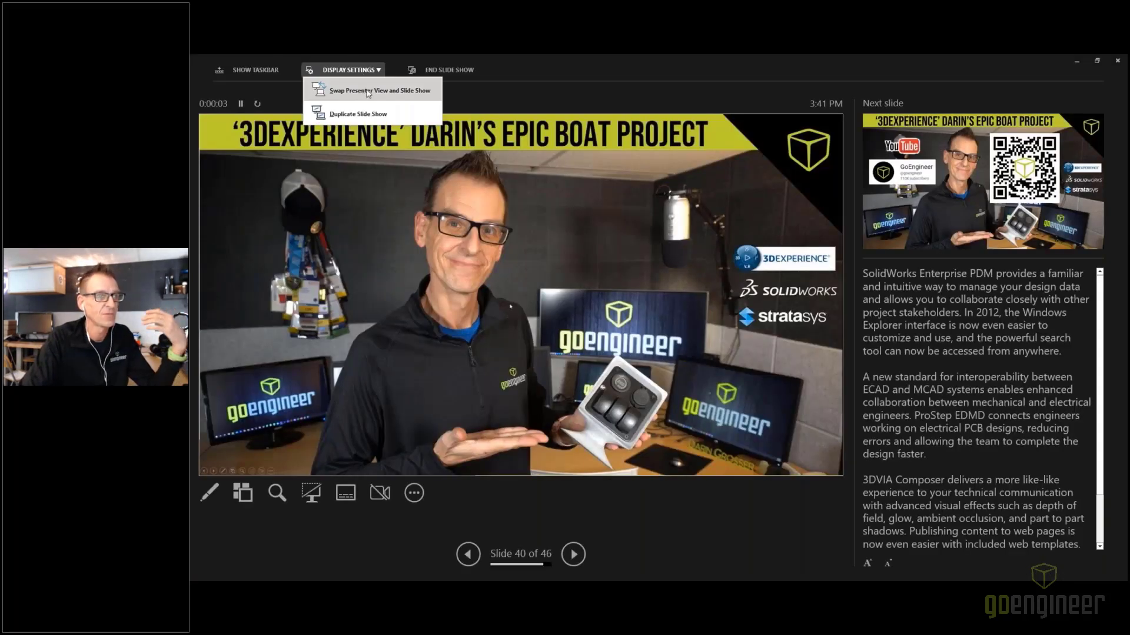
pyautogui.click(361, 90)
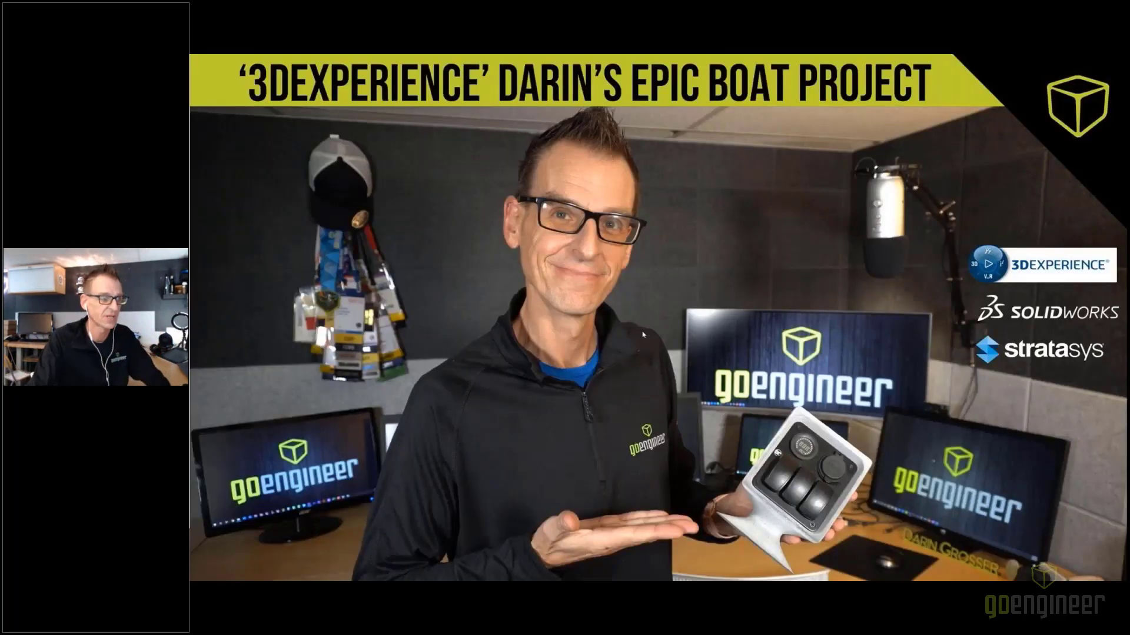
pyautogui.click(1056, 426)
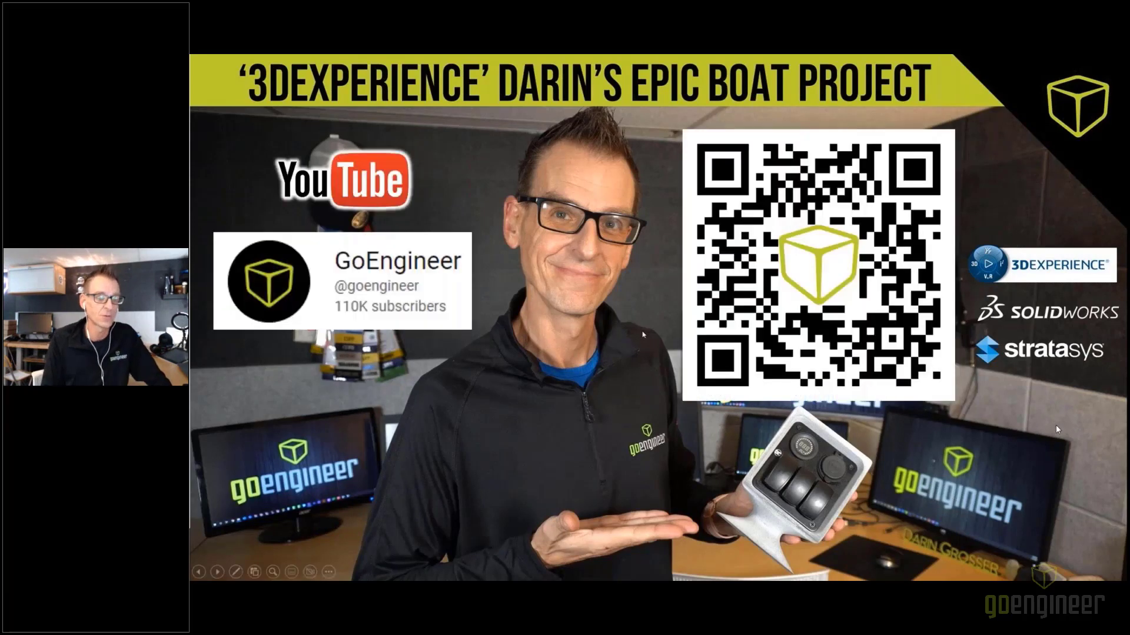